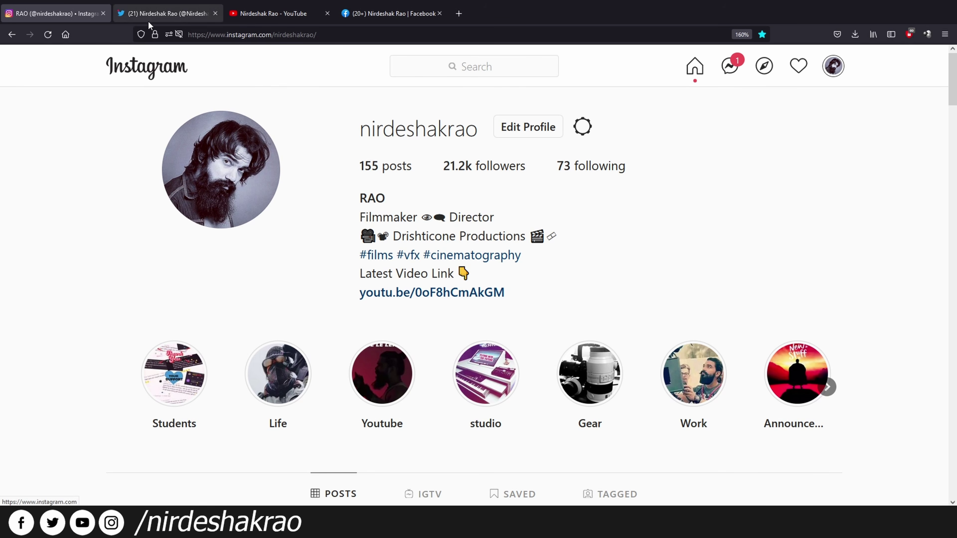
# - Look through the creator's Twitter profile and its recent tweets about the class series
pyautogui.click(152, 14)
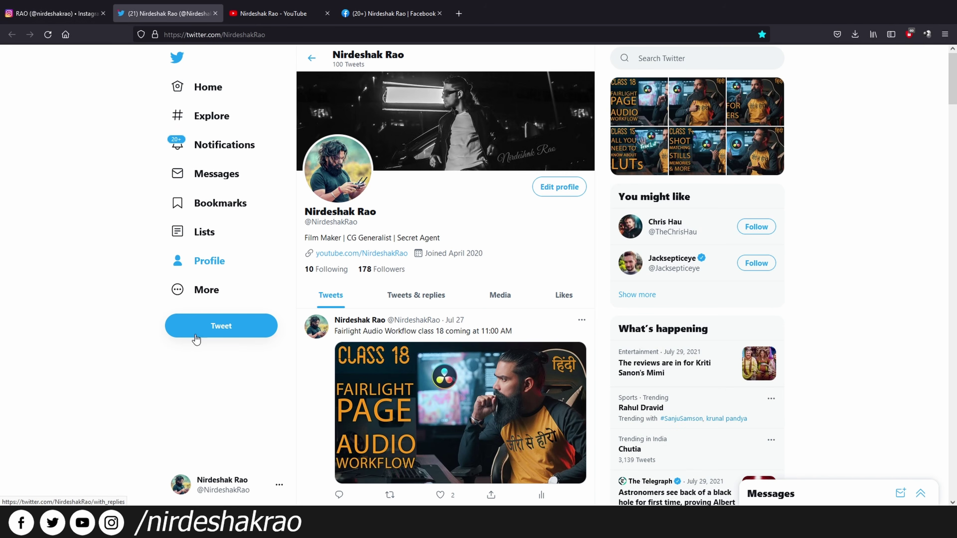
pyautogui.scroll(-10, 225, 295)
pyautogui.scroll(-5, 227, 296)
pyautogui.scroll(5, 224, 303)
pyautogui.scroll(-10, 224, 304)
pyautogui.scroll(-5, 224, 303)
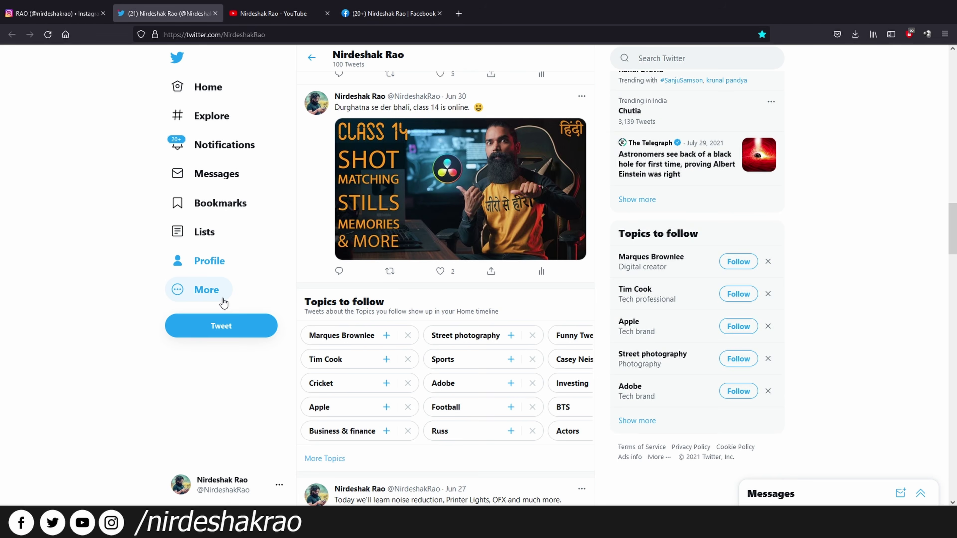
pyautogui.scroll(5, 223, 303)
# - Browse the uploaded videos on the creator's YouTube channel, down to the oldest uploads and back
pyautogui.click(237, 5)
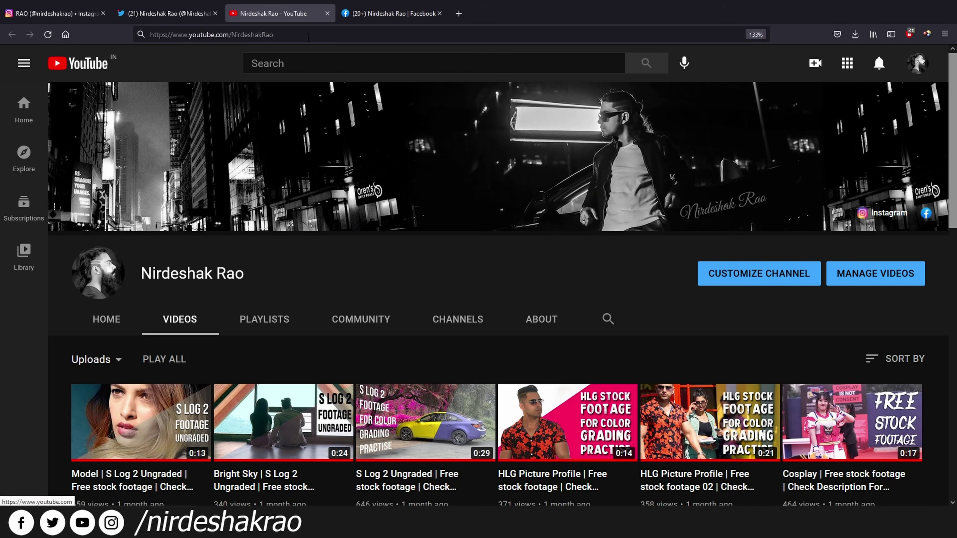
pyautogui.scroll(-8, 453, 321)
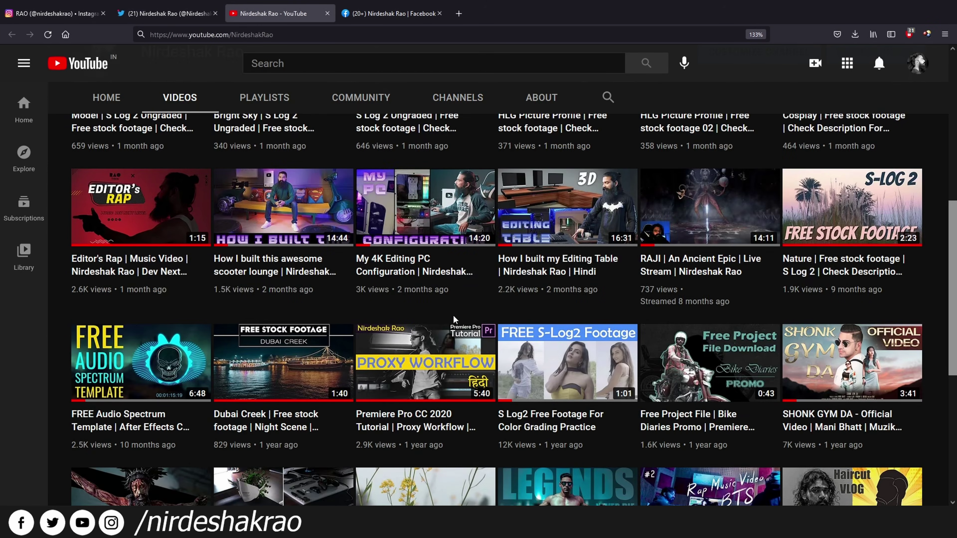
pyautogui.scroll(6, 448, 263)
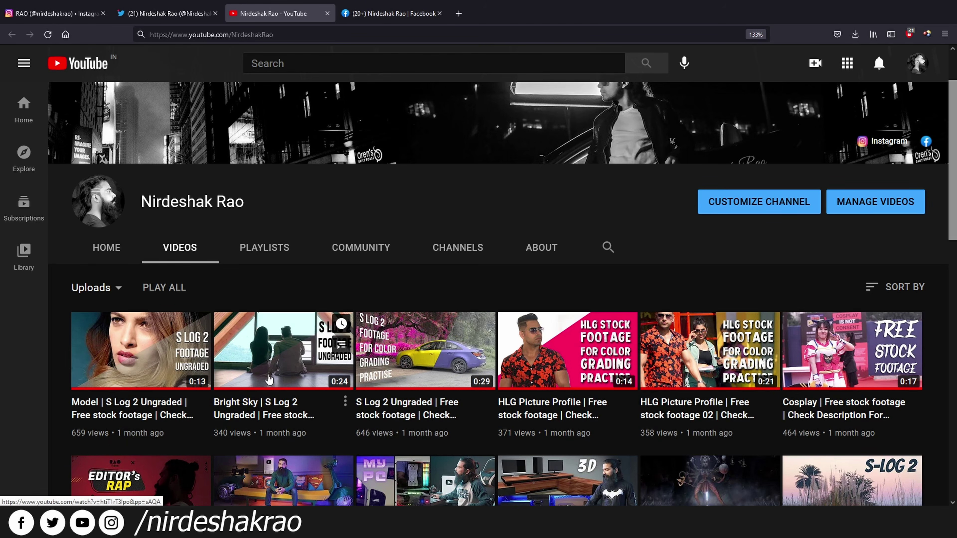
pyautogui.scroll(-4, 757, 343)
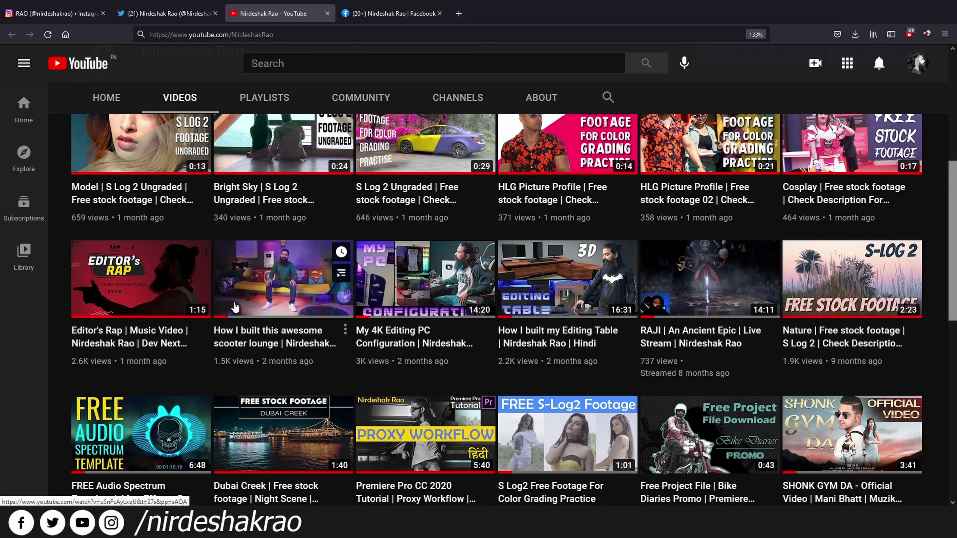
pyautogui.scroll(-2, 256, 270)
pyautogui.scroll(-7, 484, 217)
pyautogui.scroll(7, 437, 290)
pyautogui.scroll(-2, 433, 289)
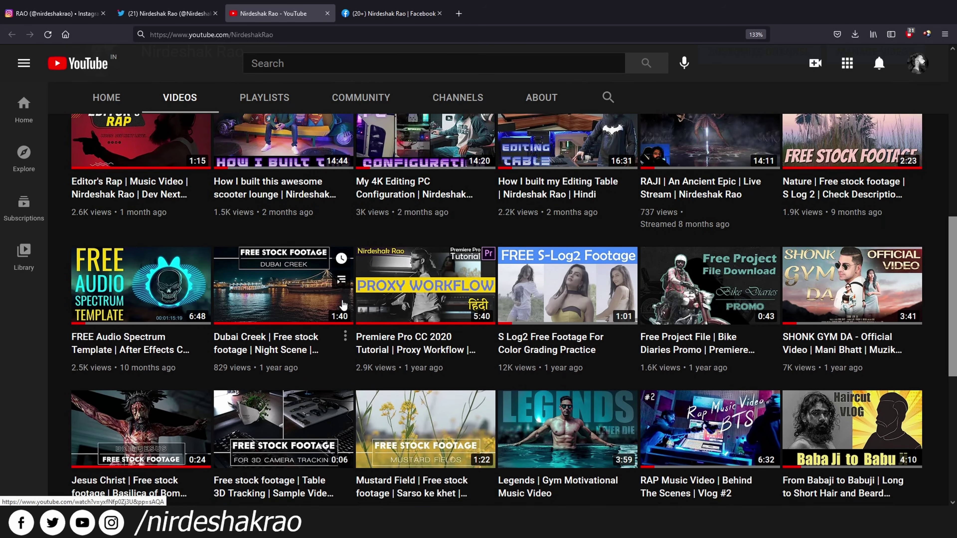
pyautogui.scroll(-2, 432, 290)
pyautogui.scroll(-5, 427, 355)
pyautogui.scroll(4, 717, 269)
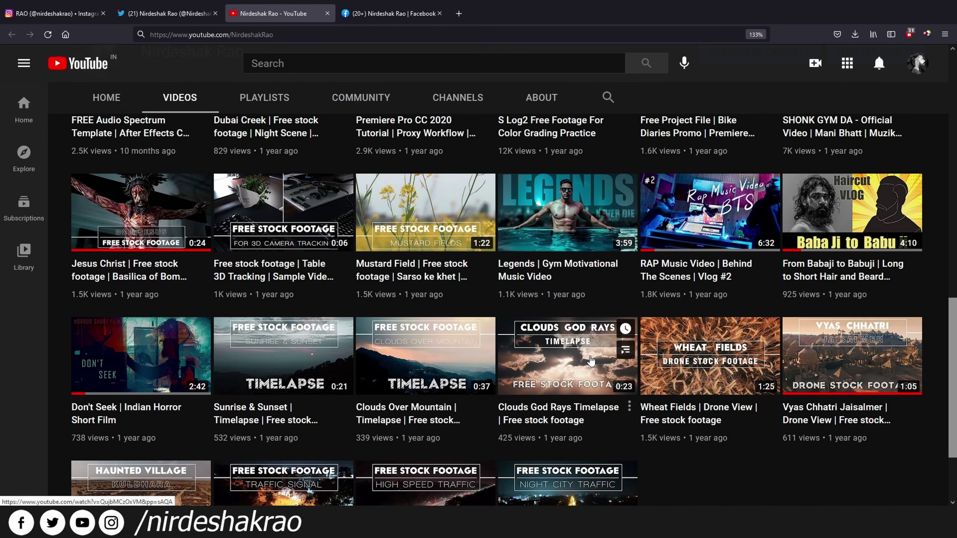
pyautogui.scroll(-4, 245, 377)
pyautogui.scroll(11, 265, 379)
pyautogui.scroll(-12, 265, 379)
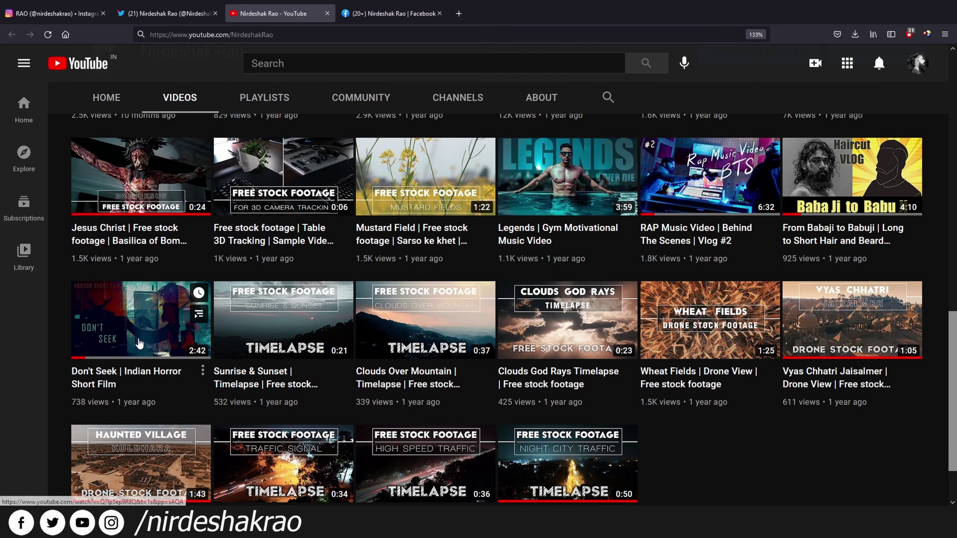
pyautogui.scroll(-2, 135, 345)
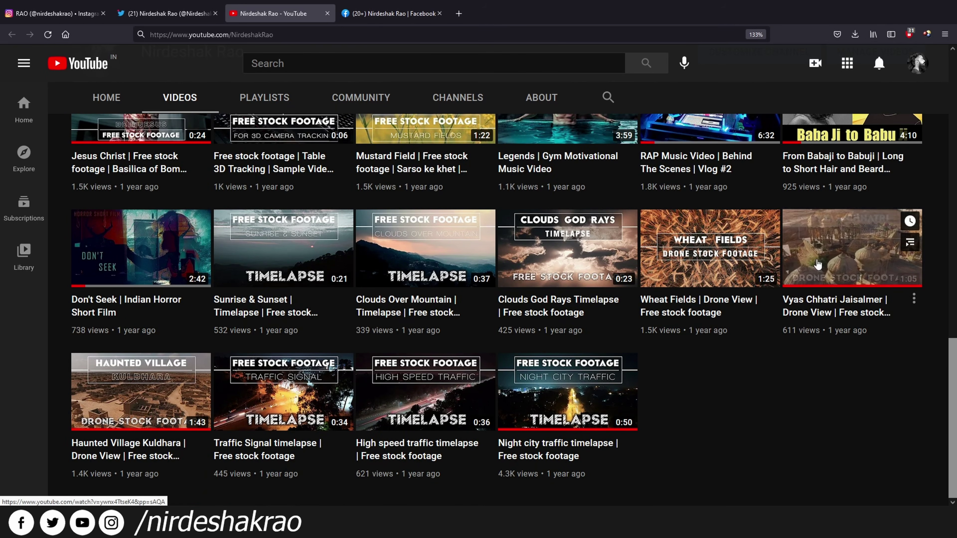
pyautogui.scroll(2, 572, 360)
pyautogui.scroll(15, 527, 358)
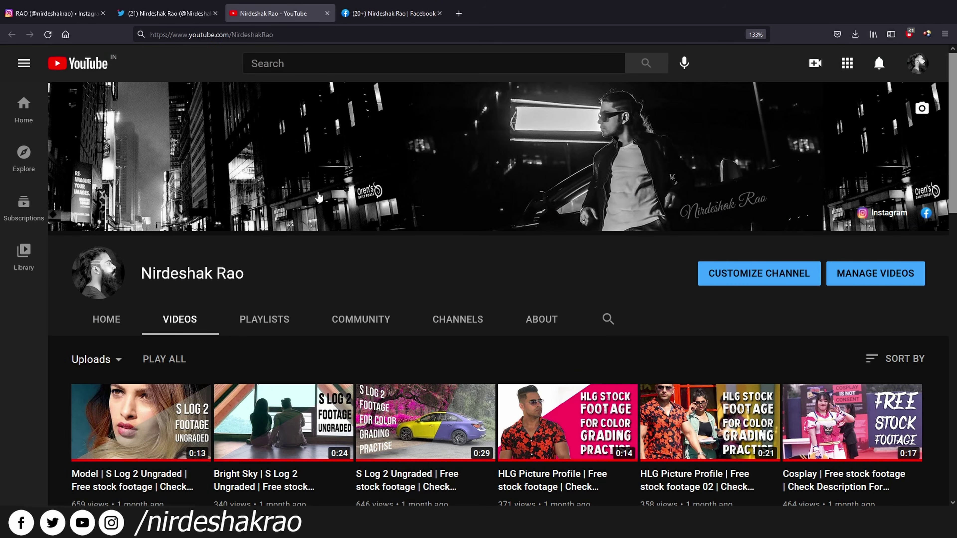
# - View the creator's Facebook page and return to the Instagram profile
pyautogui.click(428, 17)
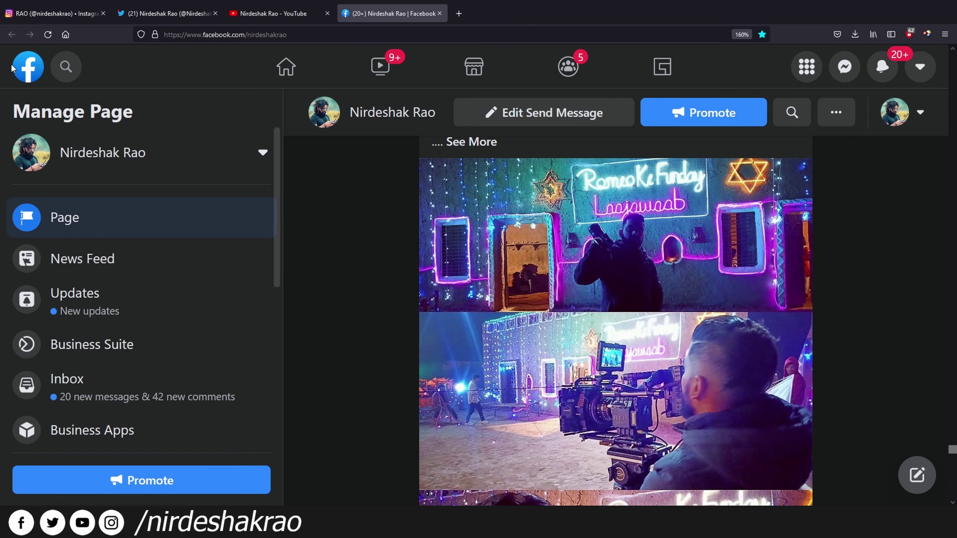
pyautogui.click(73, 15)
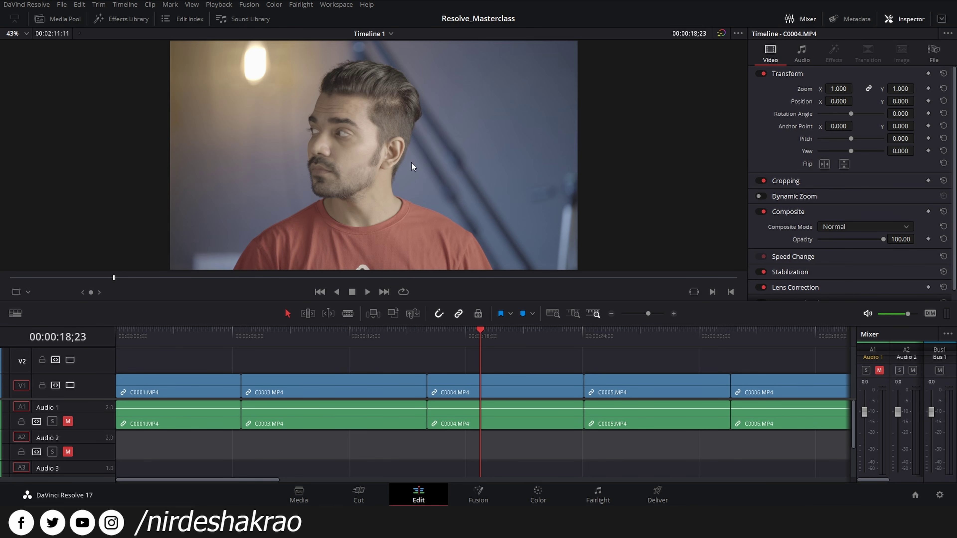
# - In DaVinci Resolve, compare the exposure of the timeline clips from C0001.MP4 through C0009.MP4
pyautogui.click(350, 335)
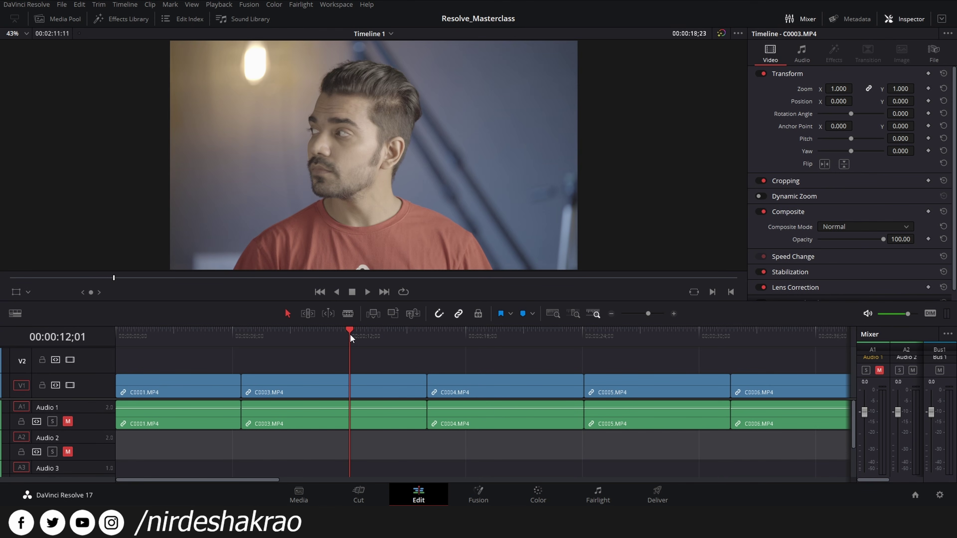
pyautogui.click(309, 338)
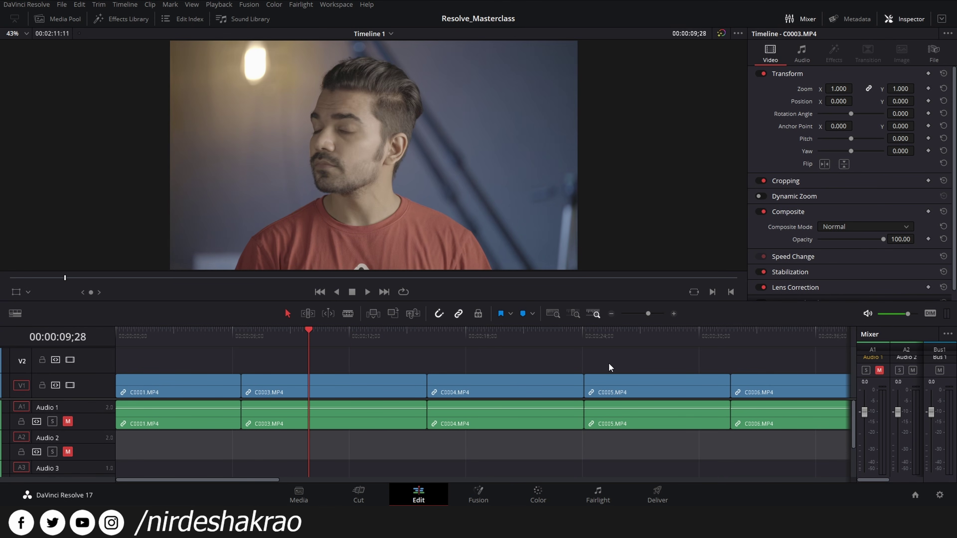
pyautogui.click(667, 337)
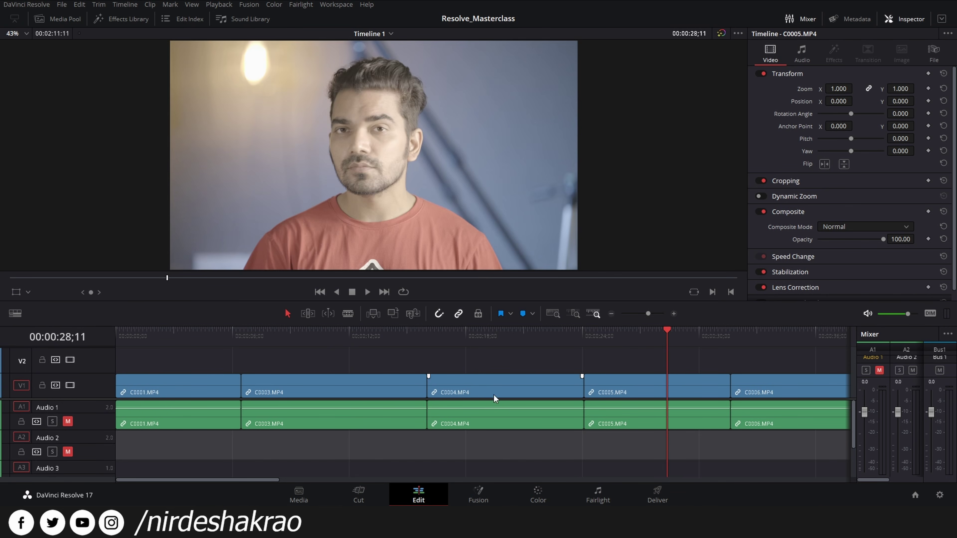
pyautogui.click(200, 337)
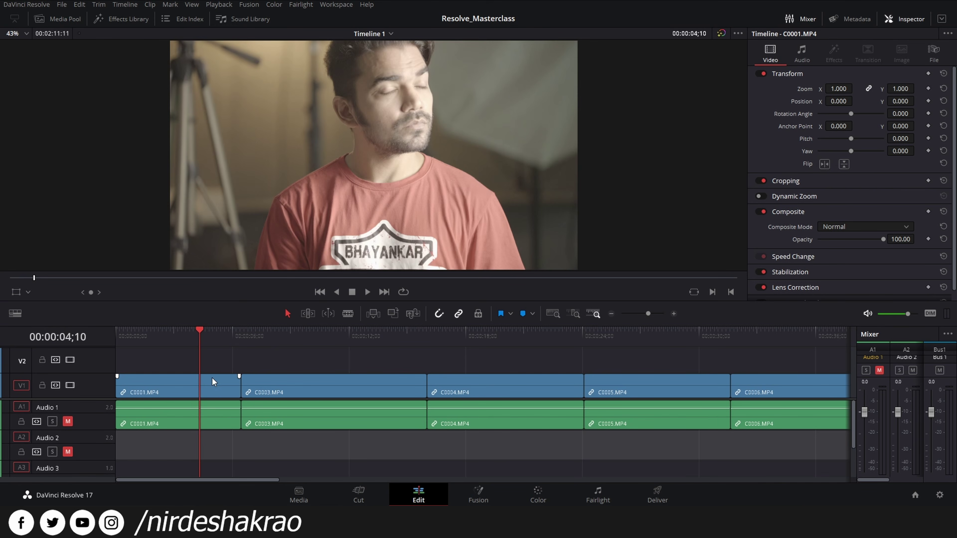
pyautogui.click(408, 334)
pyautogui.click(511, 327)
pyautogui.click(625, 339)
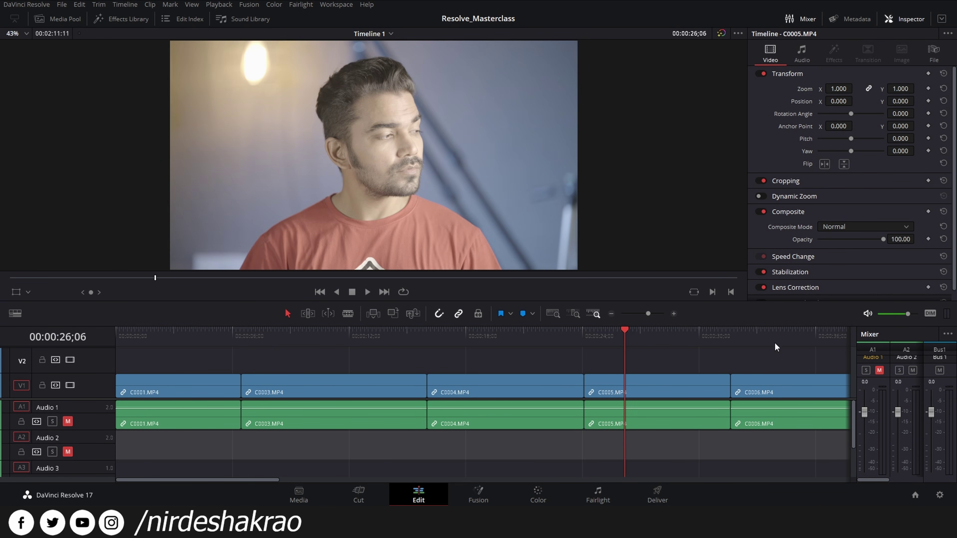
pyautogui.click(776, 339)
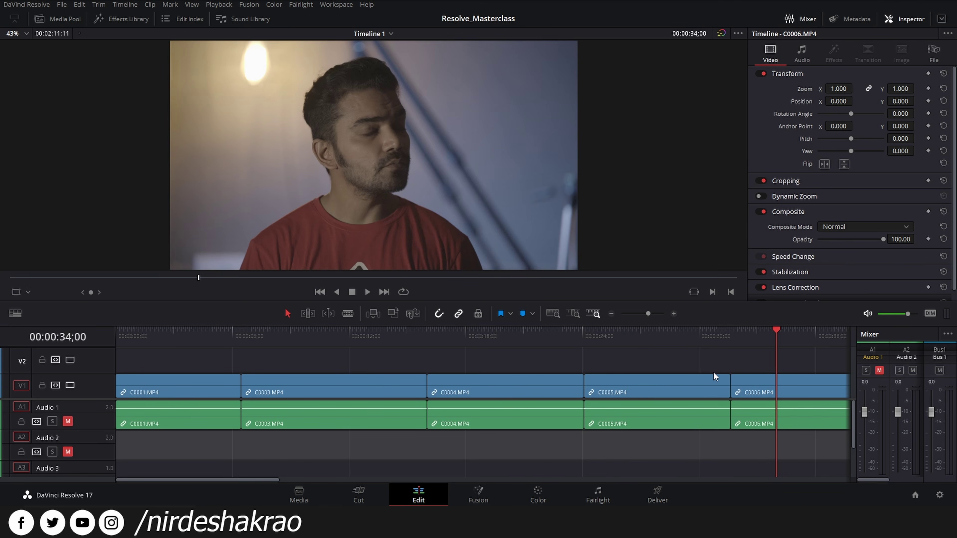
pyautogui.hscroll(2, 713, 372)
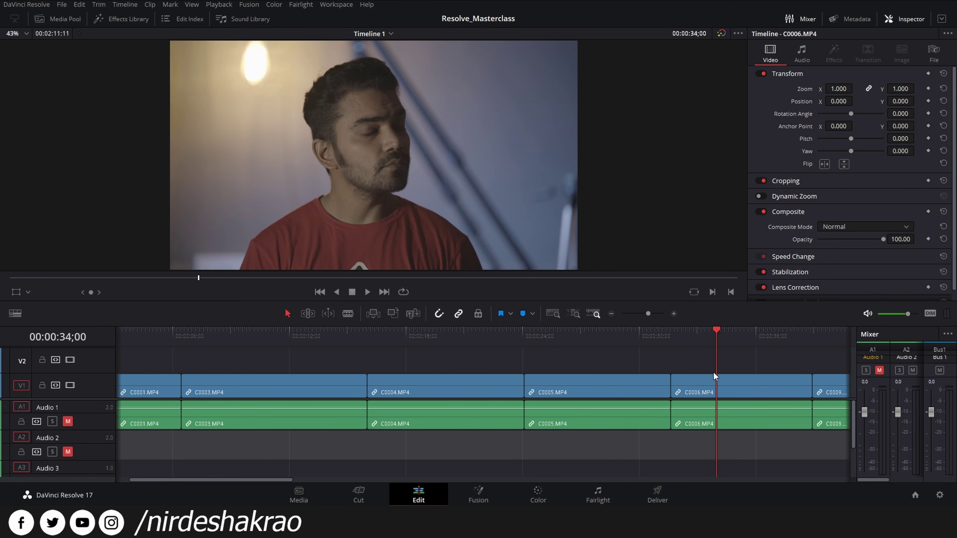
pyautogui.hscroll(1, 713, 372)
pyautogui.click(817, 334)
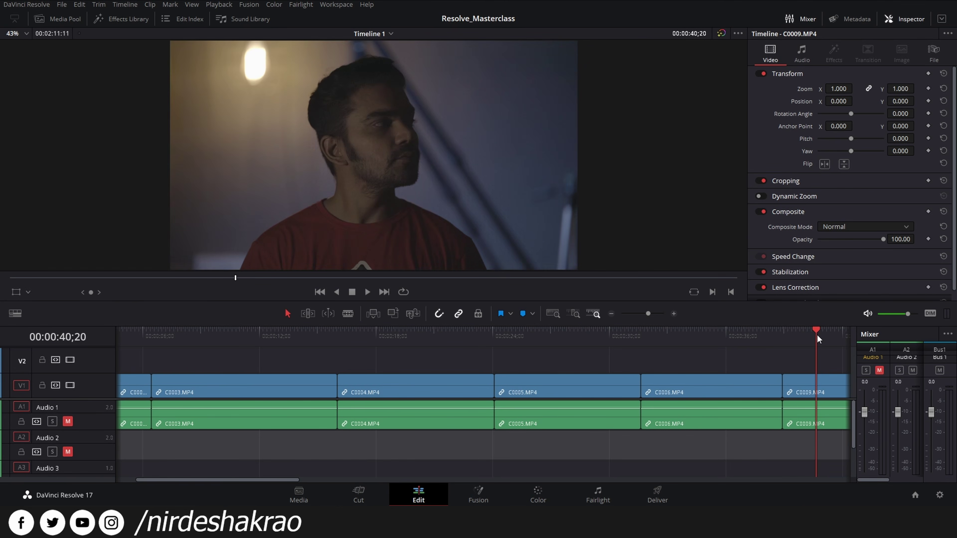
pyautogui.click(822, 333)
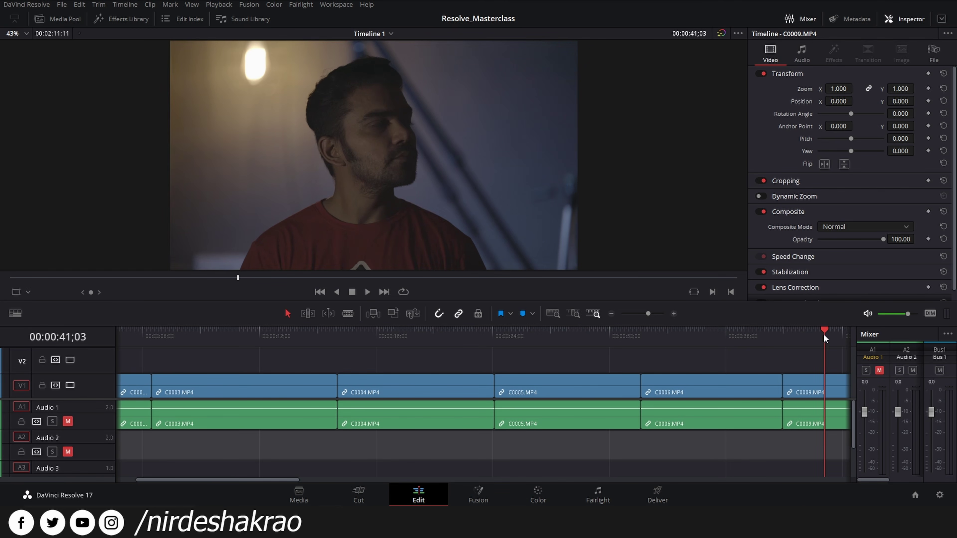
# - Park the playhead at 00:00:21;09 on clip C0004.MP4, select the clip and bring it into the Color page
pyautogui.click(440, 331)
pyautogui.click(446, 385)
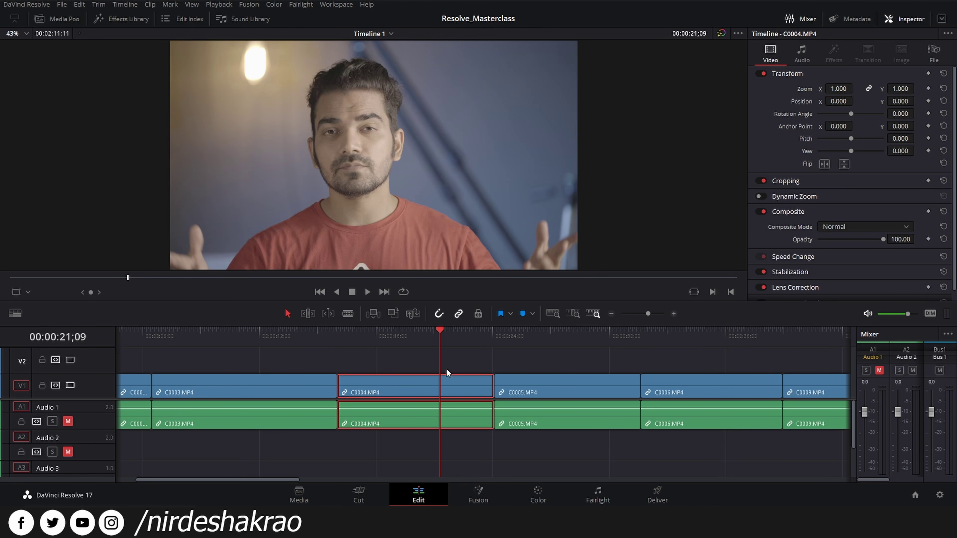
pyautogui.click(537, 497)
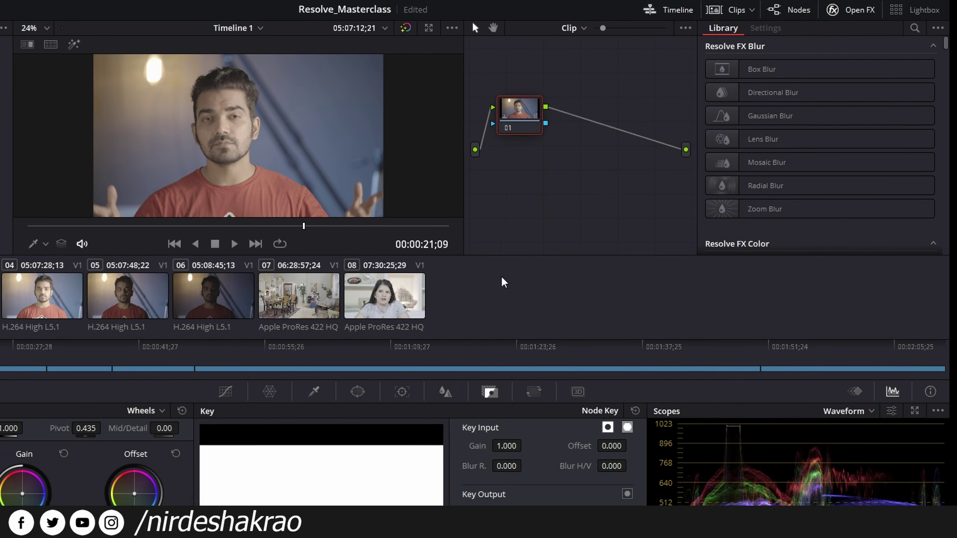
# - Hide the clip thumbnails to enlarge the viewer and node graph, keeping the Open FX library shown
pyautogui.click(754, 15)
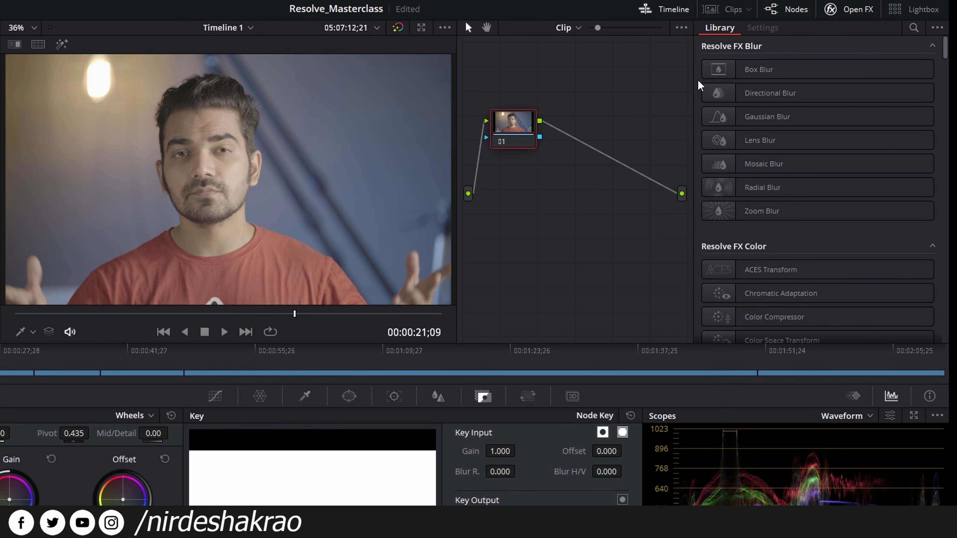
pyautogui.click(856, 13)
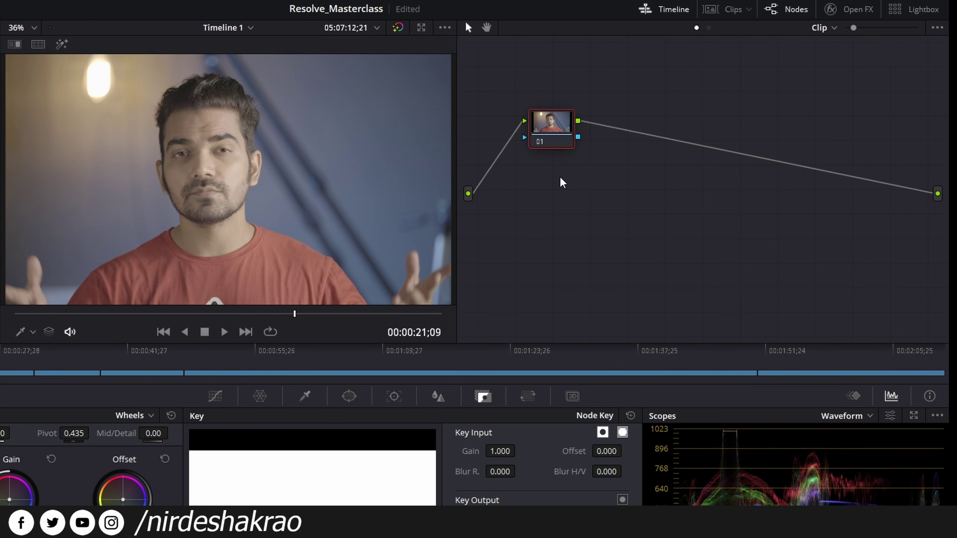
pyautogui.click(863, 11)
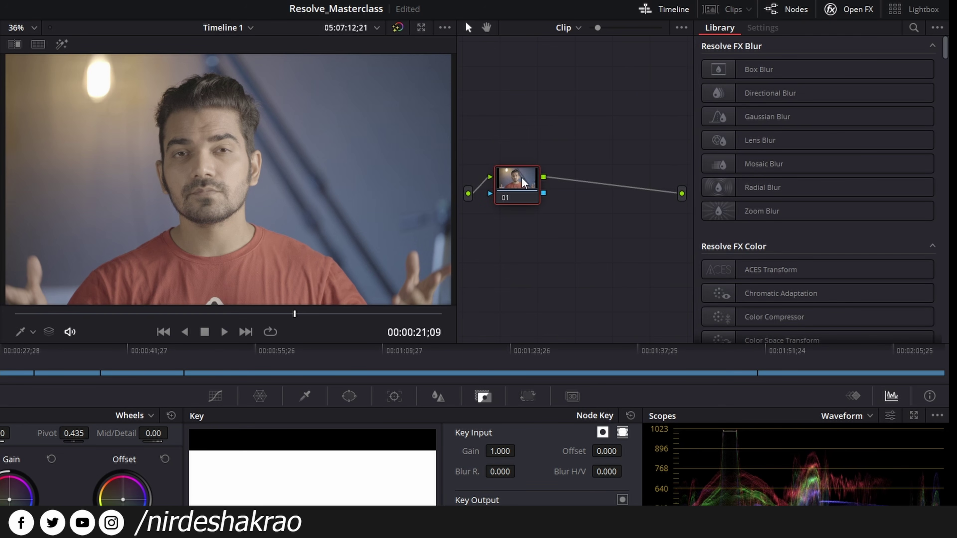
# - Add a serial node after node 01 and arrange the two nodes side by side
pyautogui.hotkey('alt', 's')
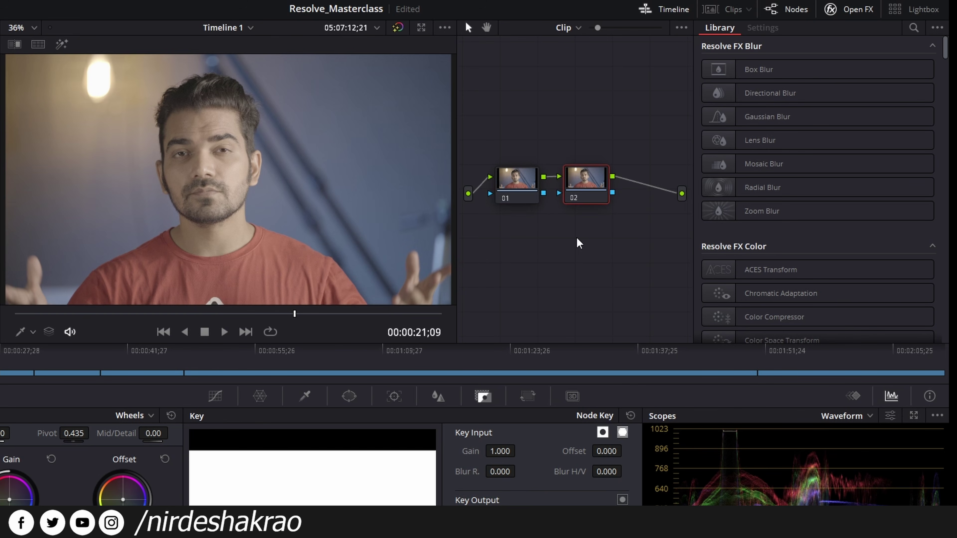
pyautogui.moveTo(523, 177); pyautogui.dragTo(515, 182)
pyautogui.moveTo(583, 179); pyautogui.dragTo(588, 184)
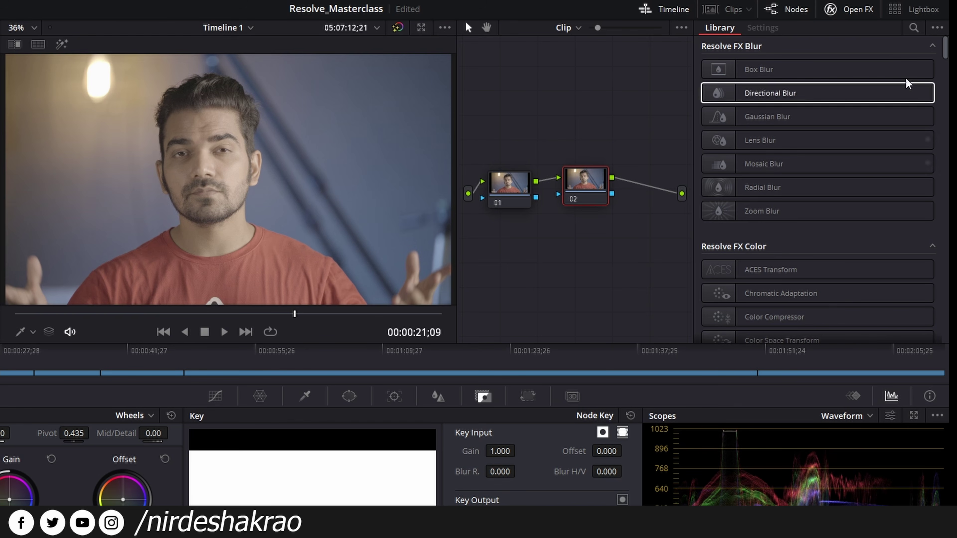
# - Apply the Color Space Transform effect to node 02, align node 01 with it and keep node 02 selected
pyautogui.scroll(-5, 873, 112)
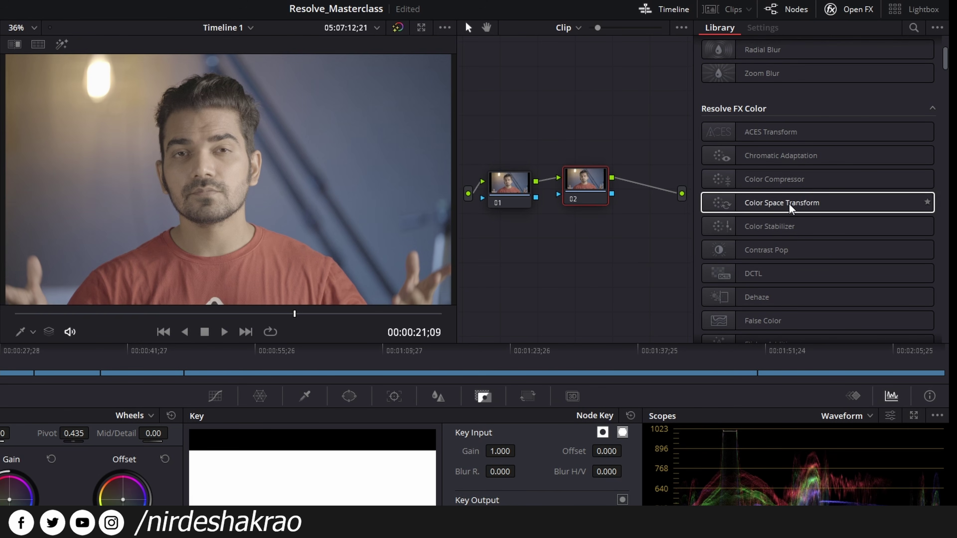
pyautogui.moveTo(789, 205); pyautogui.dragTo(586, 185)
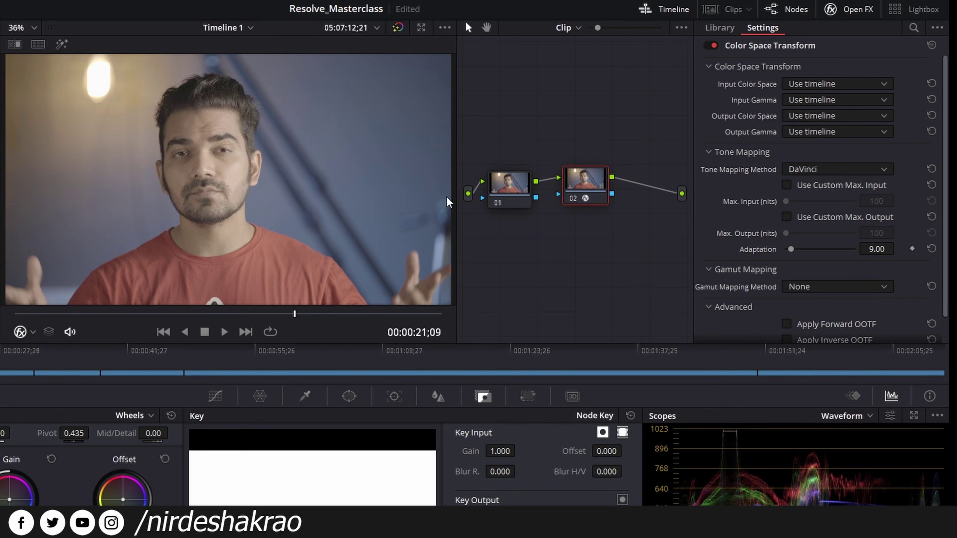
pyautogui.click(523, 188)
pyautogui.moveTo(523, 188); pyautogui.dragTo(525, 184)
pyautogui.click(583, 188)
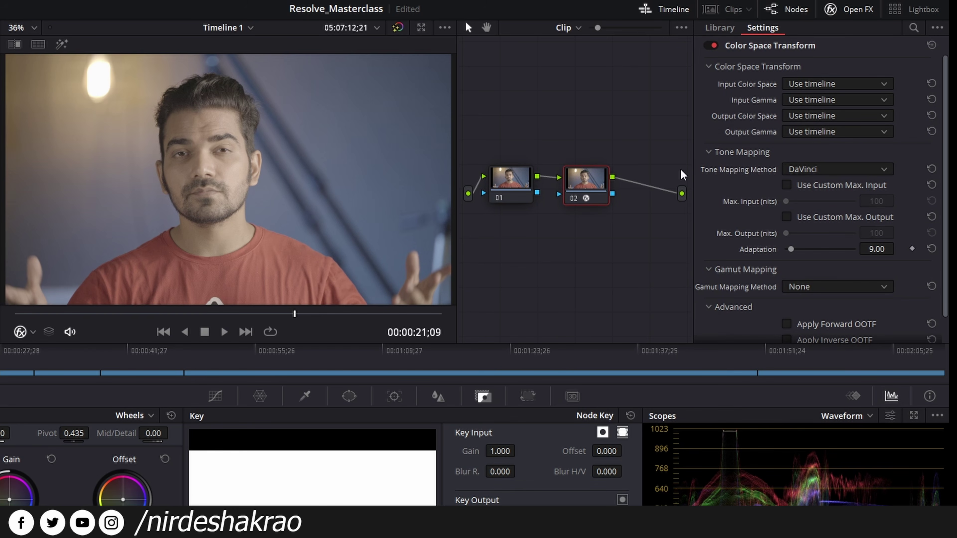
# - Set the Color Space Transform's input color space on node 02 to Sony S-Gamut and nudge the node slightly upward
pyautogui.click(860, 83)
pyautogui.scroll(-6, 878, 123)
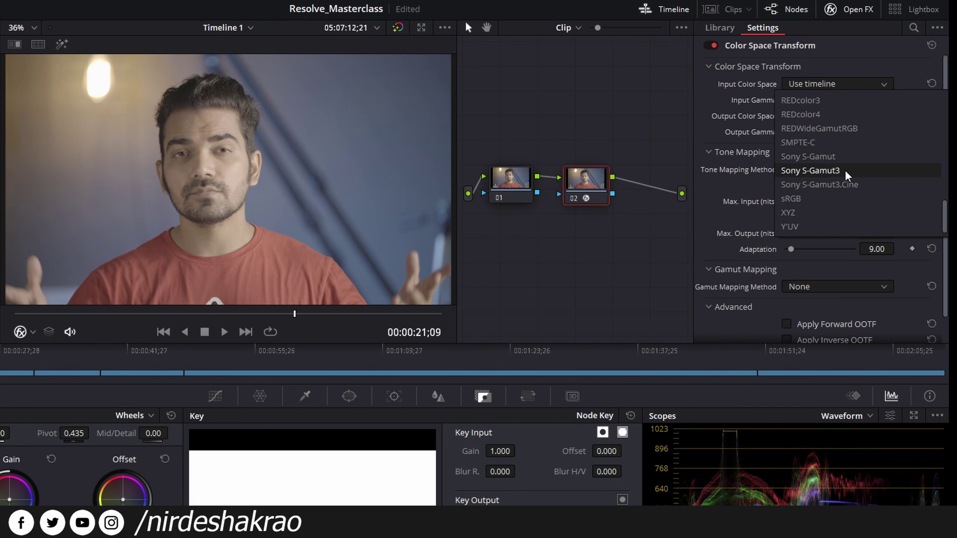
pyautogui.click(858, 159)
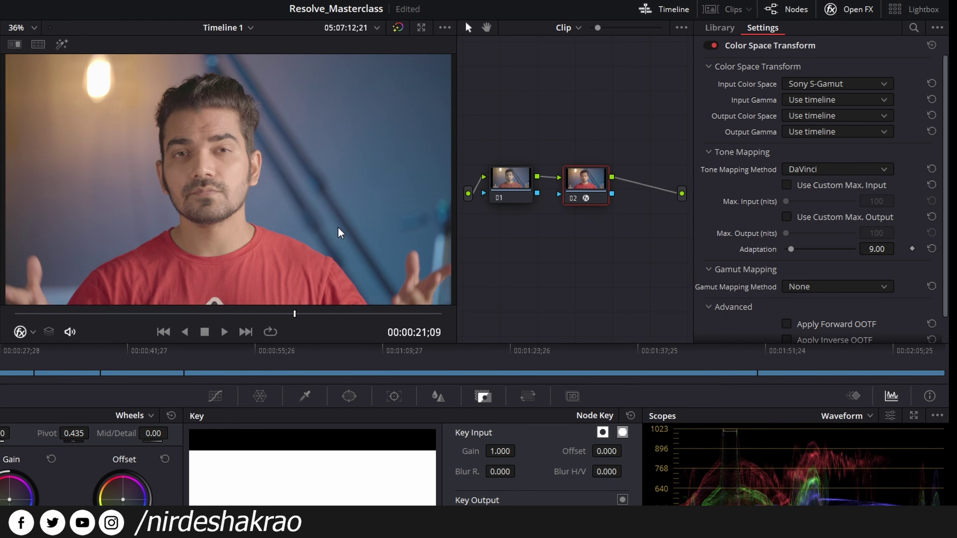
pyautogui.moveTo(595, 179); pyautogui.dragTo(585, 177)
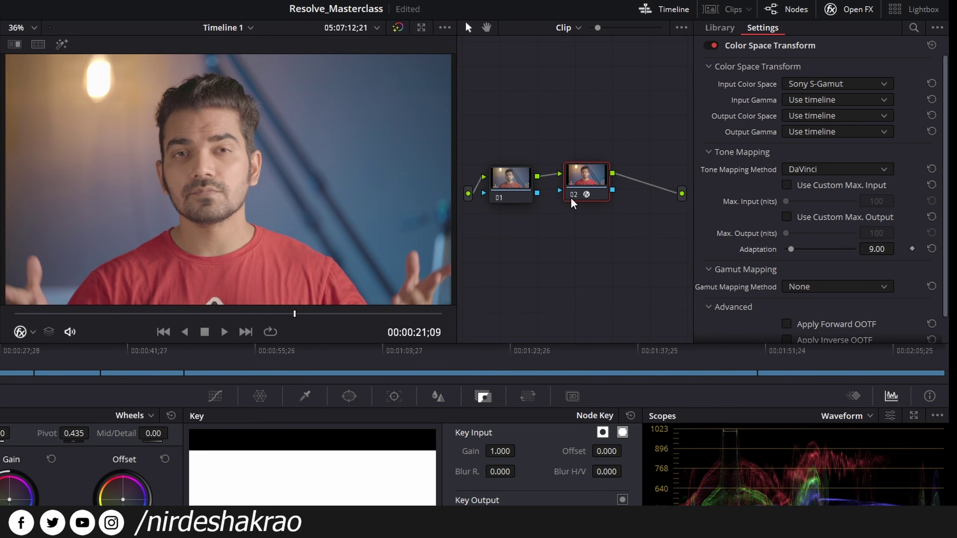
# - Align node 02 with node 01 and set the Color Space Transform's input gamma to Sony S-Log2
pyautogui.moveTo(596, 182); pyautogui.dragTo(596, 185)
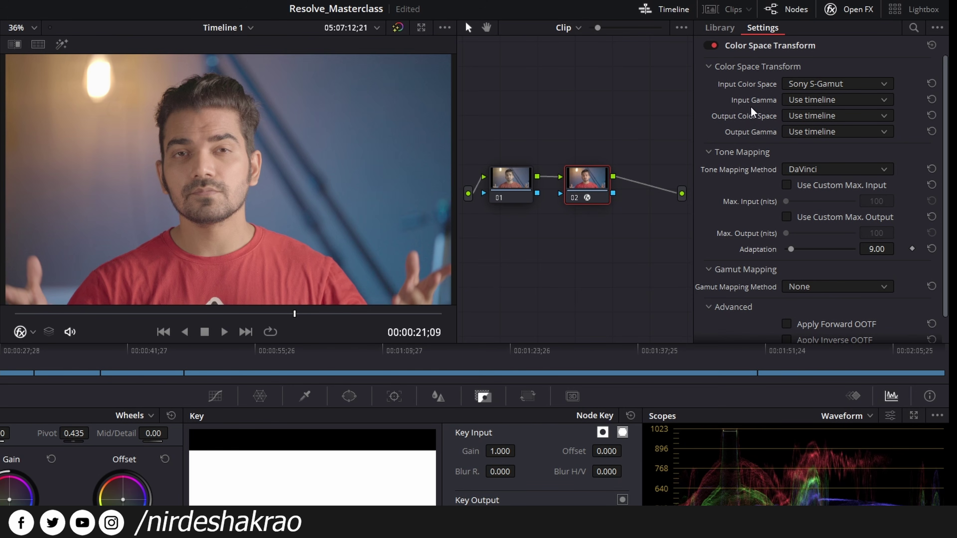
pyautogui.click(844, 100)
pyautogui.scroll(-10, 848, 197)
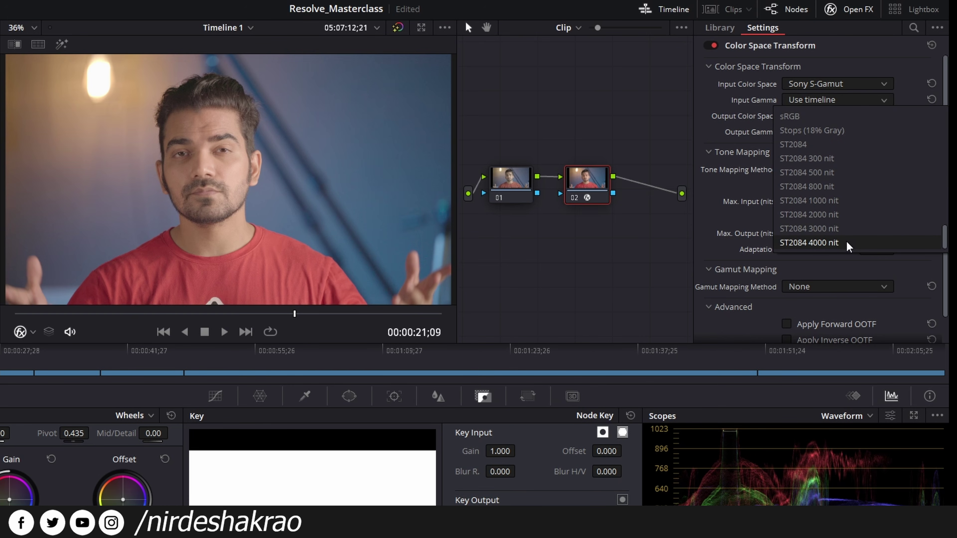
pyautogui.scroll(3, 848, 241)
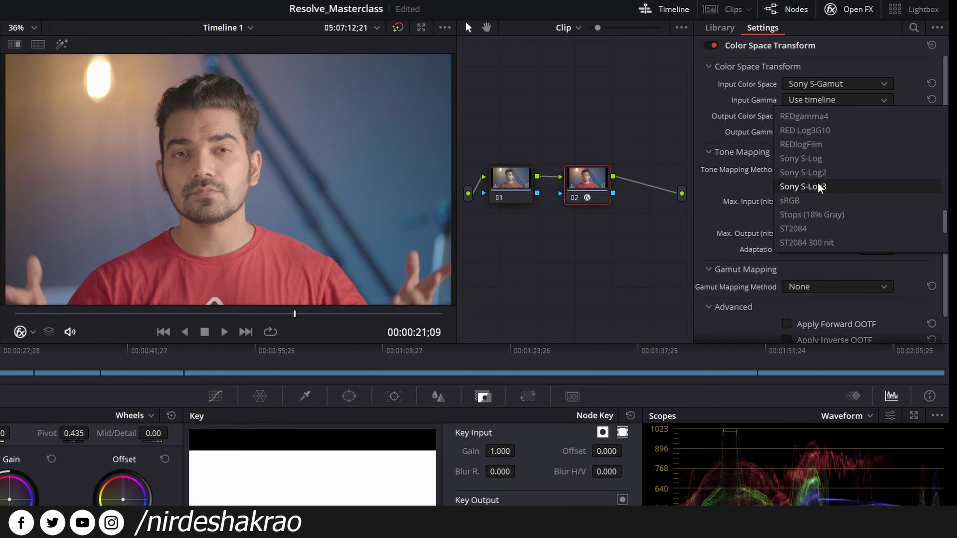
pyautogui.click(860, 175)
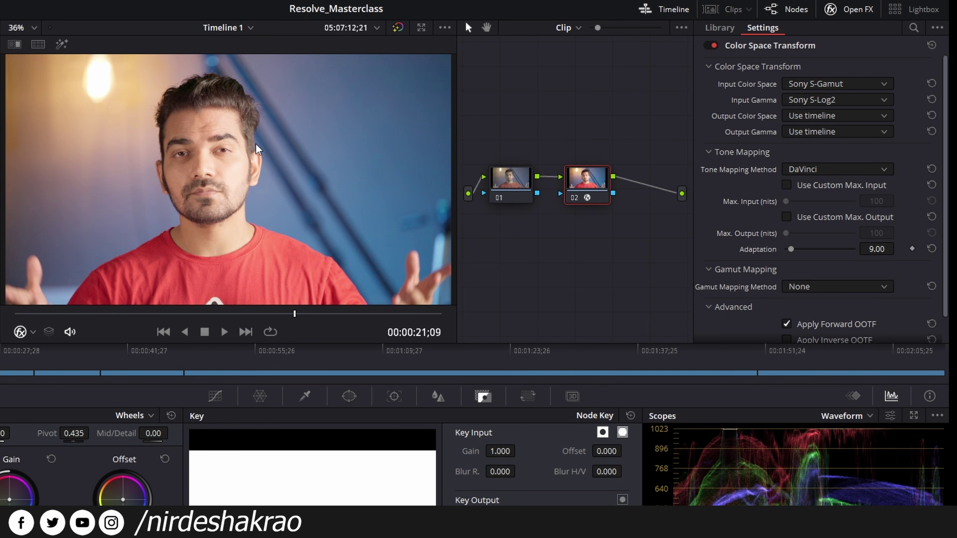
# - Set the Color Space Transform's output color space to Rec.709
pyautogui.click(858, 113)
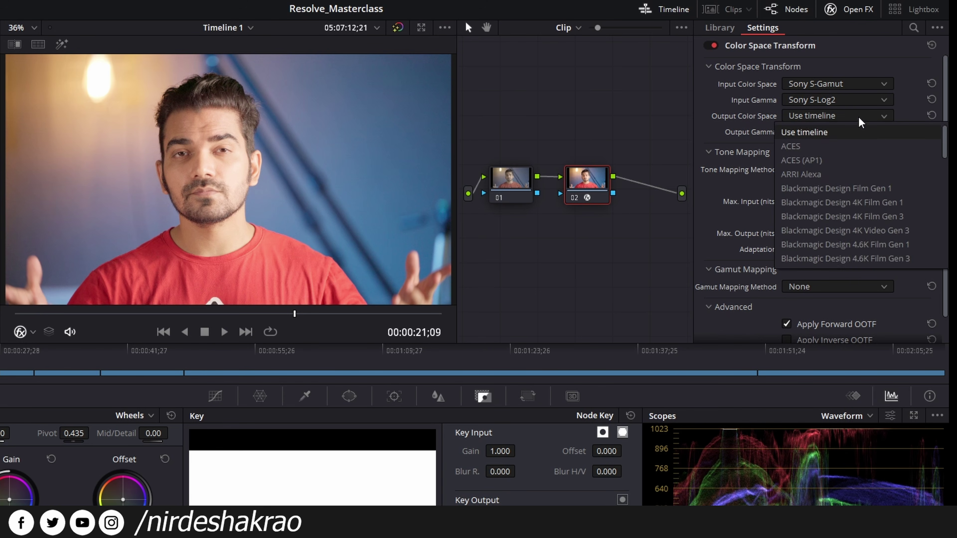
pyautogui.scroll(-10, 861, 156)
pyautogui.scroll(-5, 863, 168)
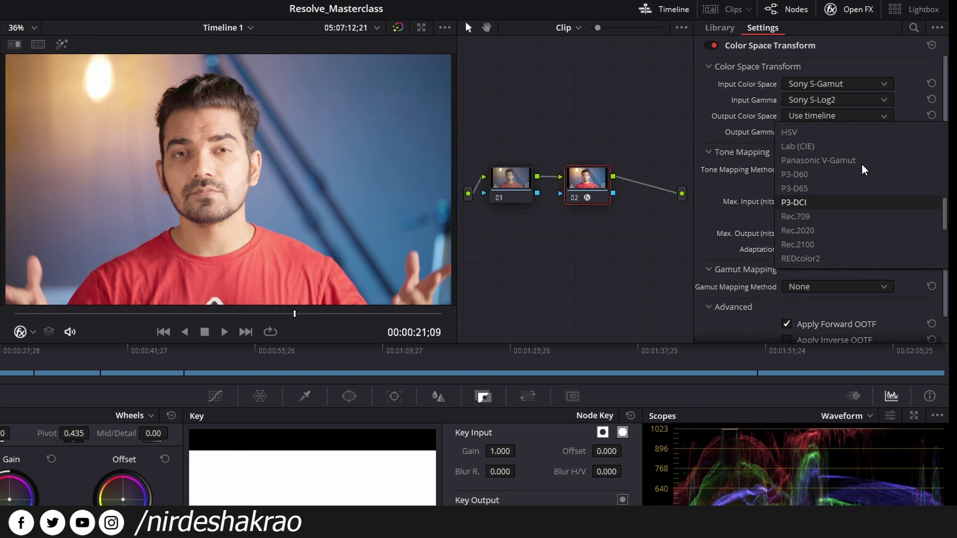
pyautogui.scroll(15, 858, 192)
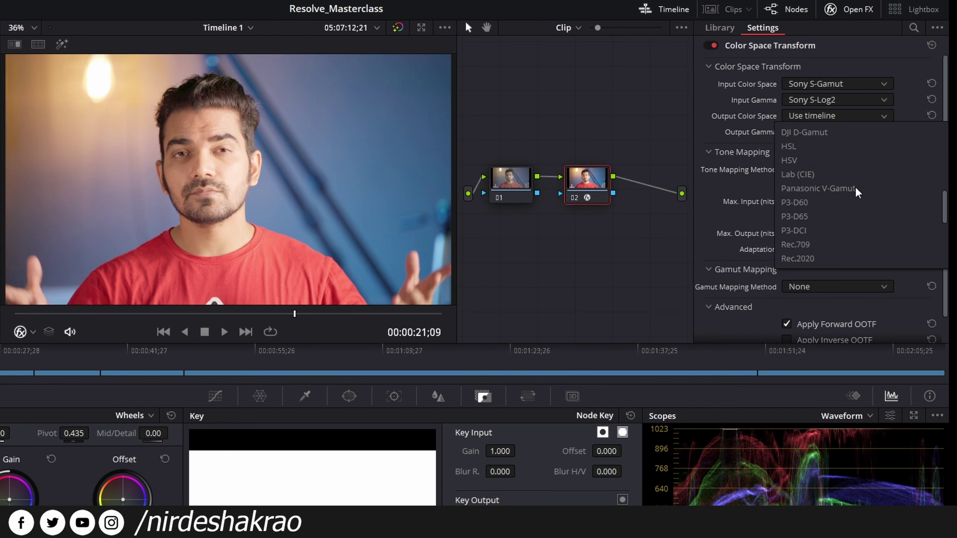
pyautogui.scroll(-9, 856, 191)
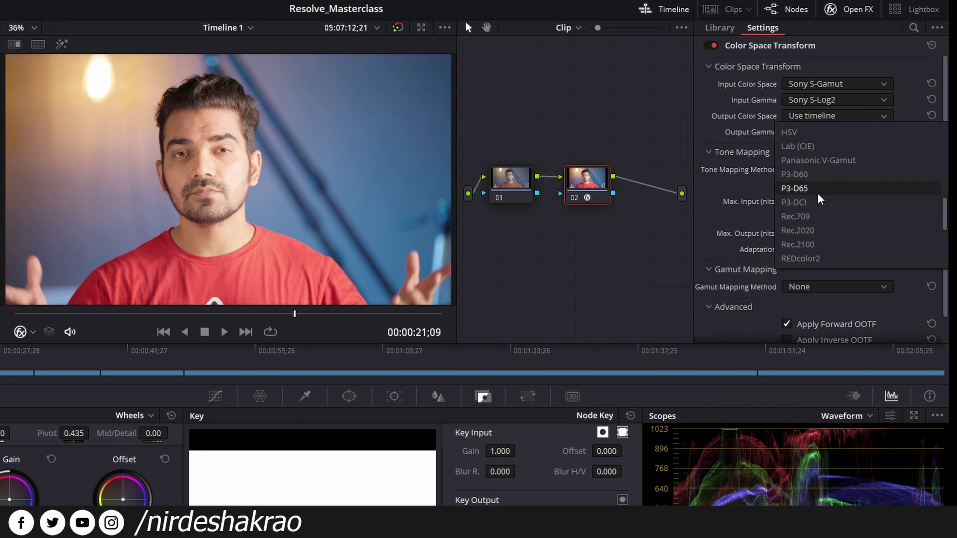
pyautogui.click(820, 218)
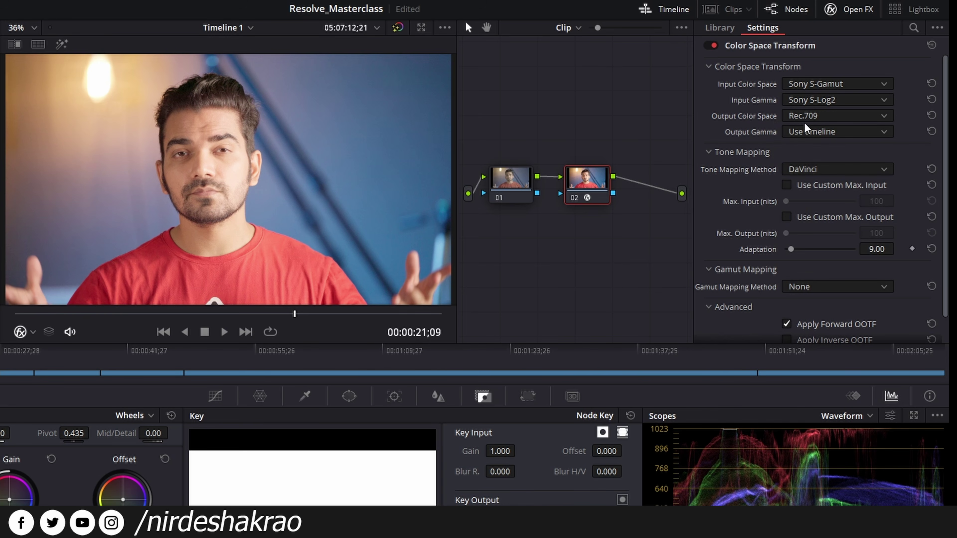
# - Set the Color Space Transform's output gamma to Rec.709
pyautogui.click(829, 132)
pyautogui.scroll(-4, 836, 170)
pyautogui.scroll(-3, 838, 175)
pyautogui.scroll(-3, 839, 176)
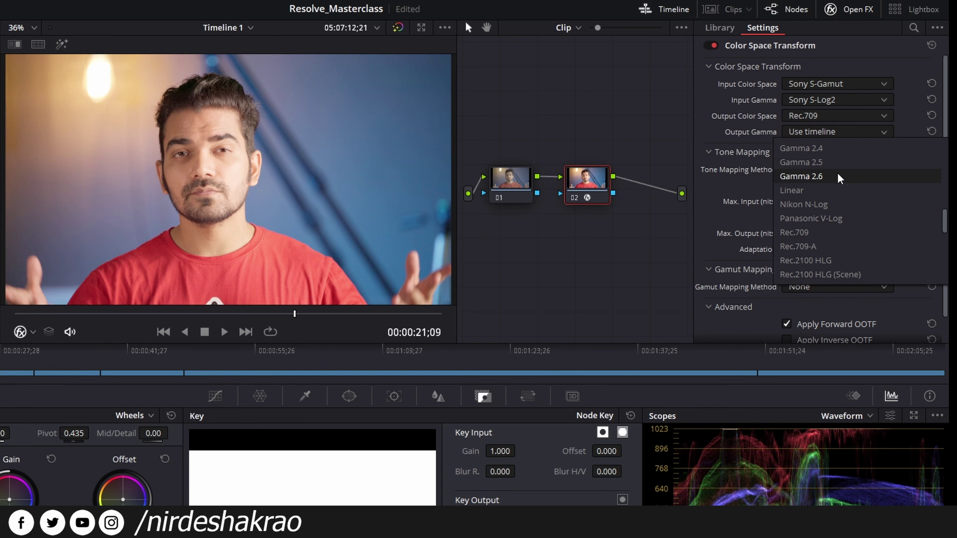
pyautogui.click(828, 232)
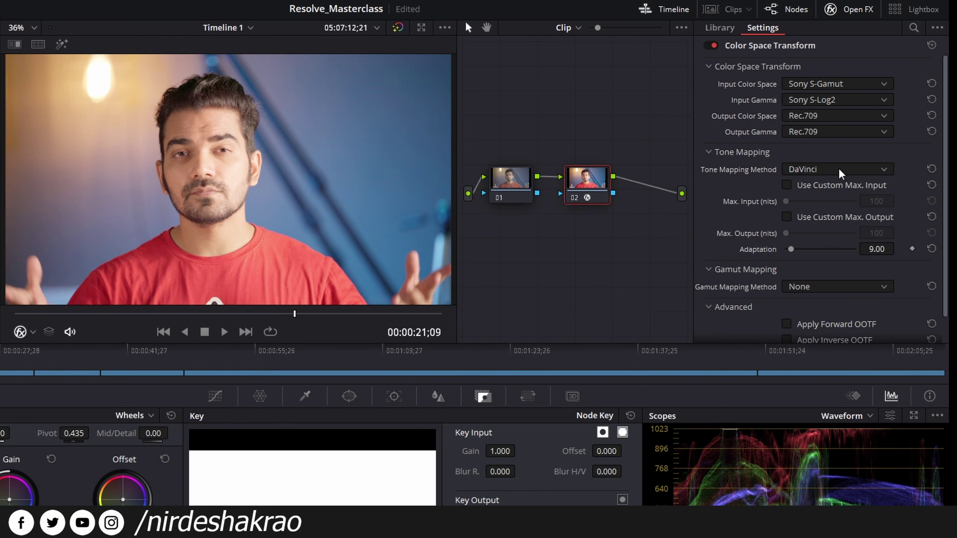
# - Try None as the tone mapping method, then set the method to Luminance Mapping
pyautogui.click(813, 172)
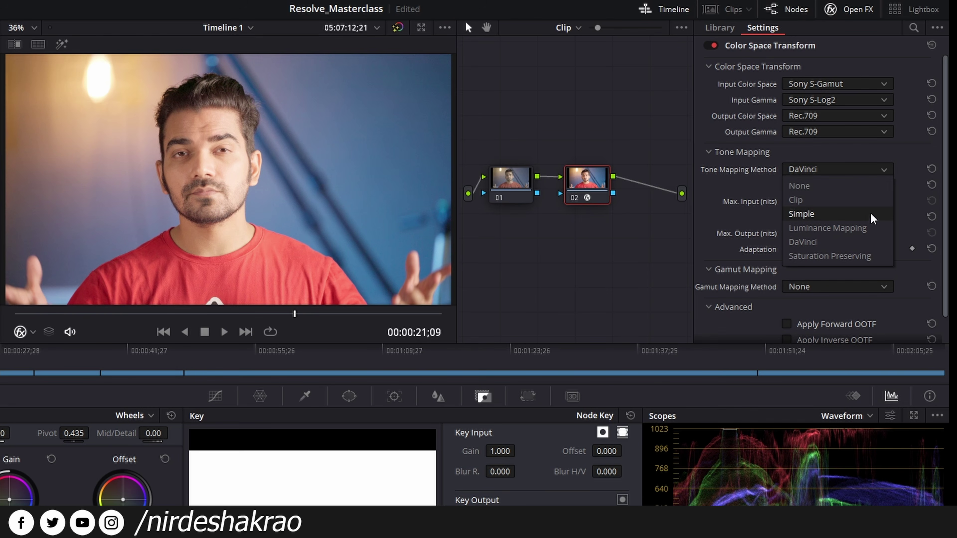
pyautogui.click(804, 185)
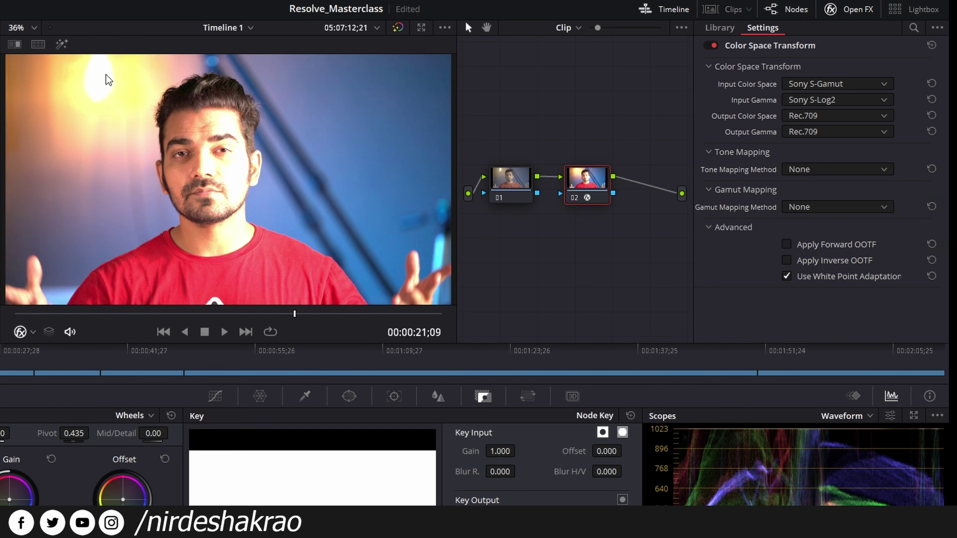
pyautogui.click(867, 164)
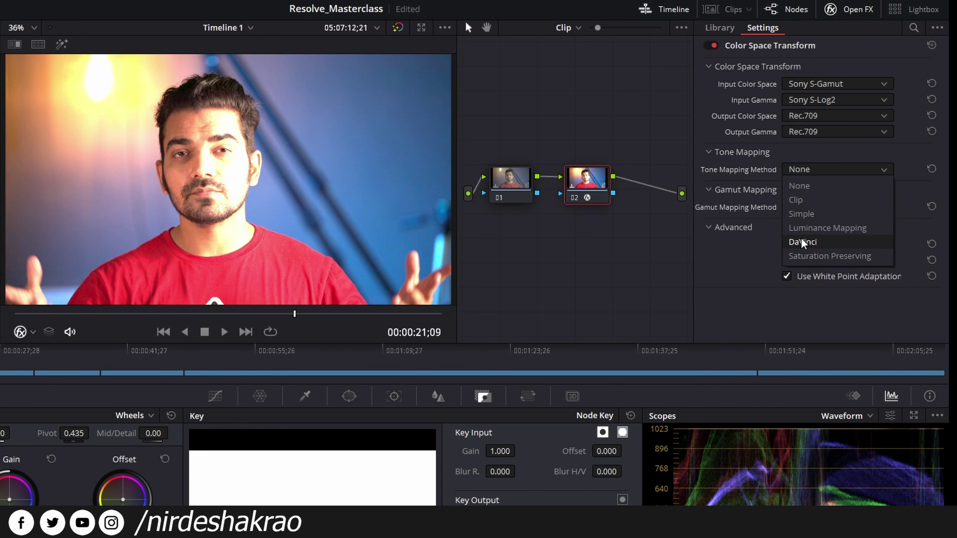
pyautogui.click(844, 228)
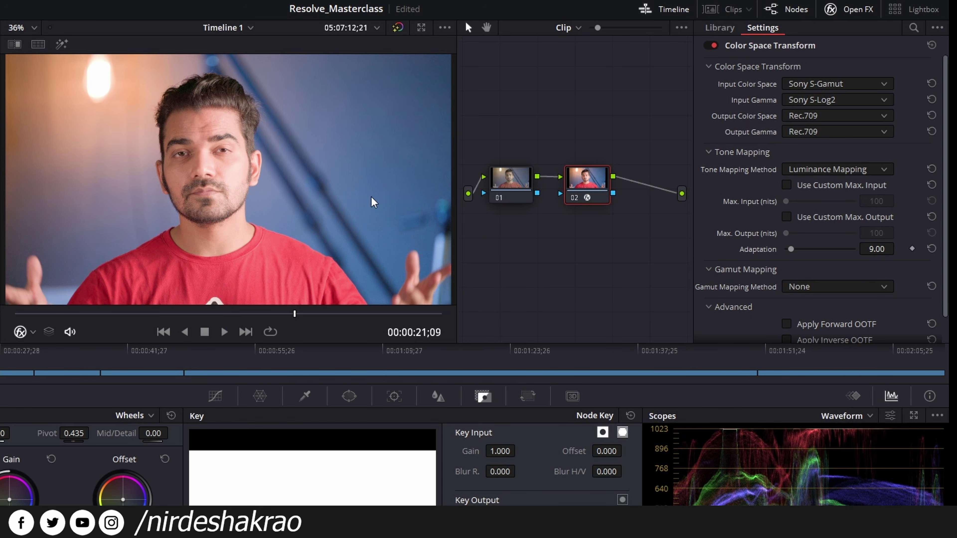
# - Try the Saturation Preserving tone mapping method on node 02, then return the method to Luminance Mapping
pyautogui.click(842, 171)
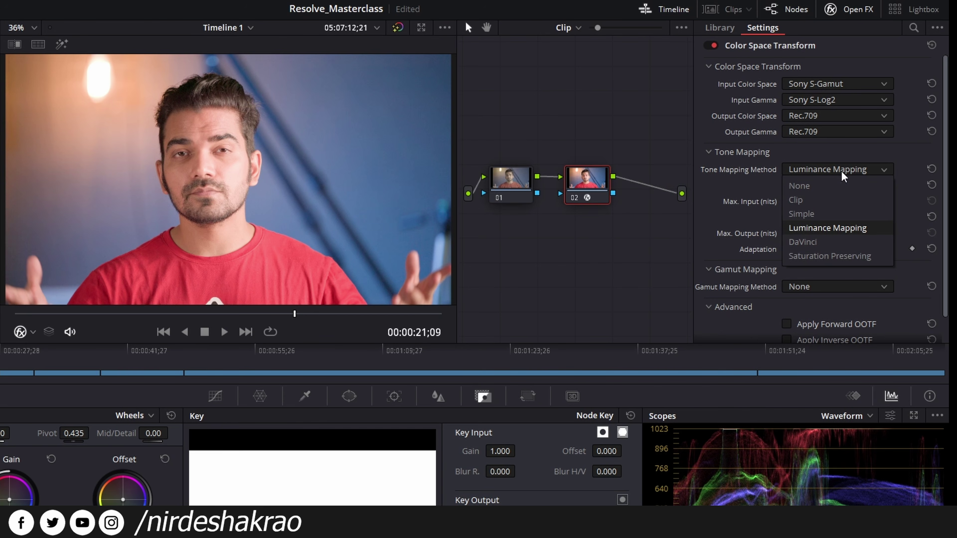
pyautogui.click(829, 256)
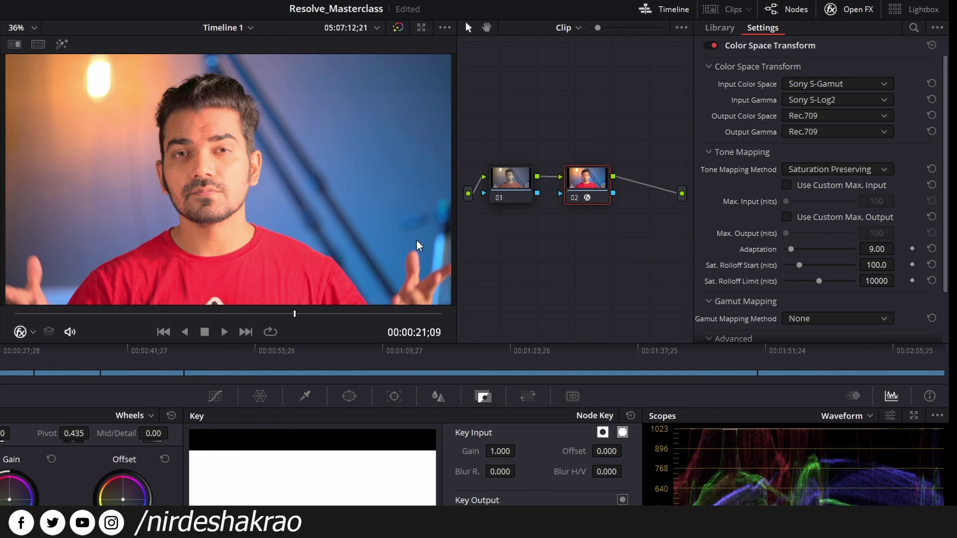
pyautogui.click(877, 168)
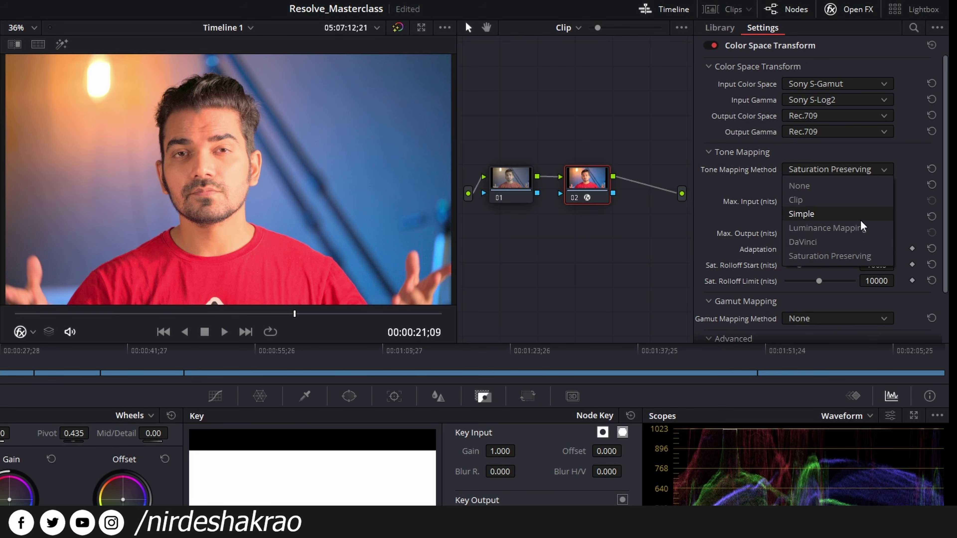
pyautogui.click(861, 228)
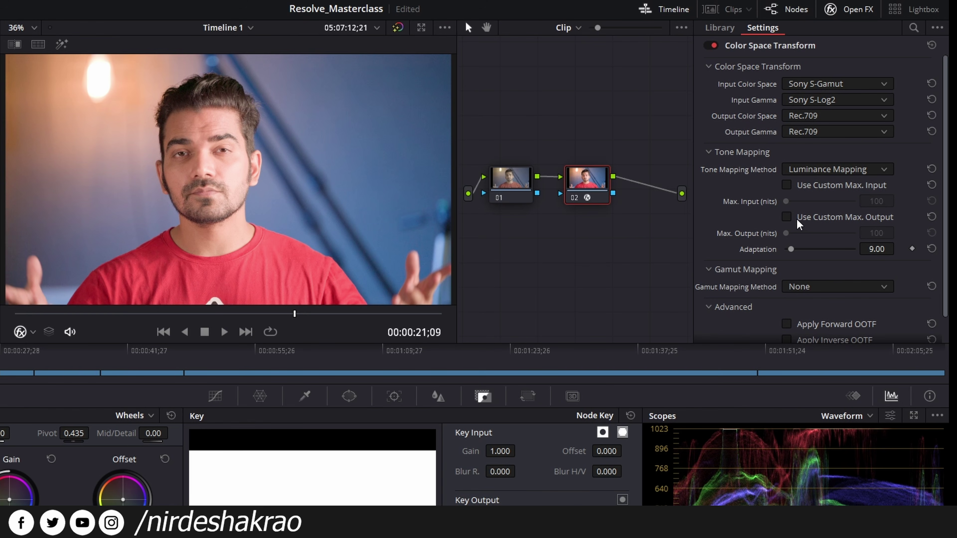
# - Try a custom maximum output of 48 nits in the tone mapping settings, then undo it
pyautogui.click(787, 217)
pyautogui.moveTo(790, 237); pyautogui.dragTo(758, 236)
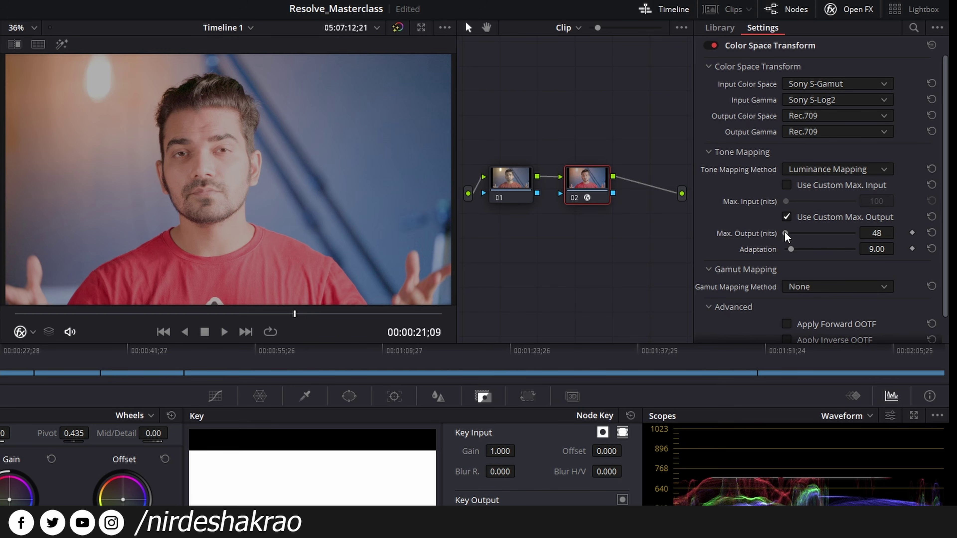
pyautogui.hotkey('ctrl', 'z')
pyautogui.hotkey('ctrl', 'z')
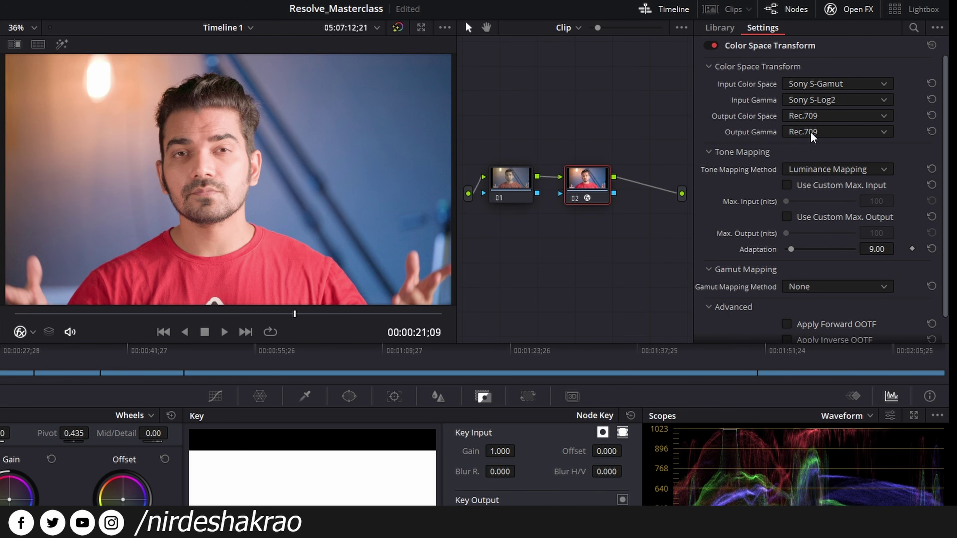
# - Examine the available choices for the output color space and the input color space without changing either one
pyautogui.click(835, 117)
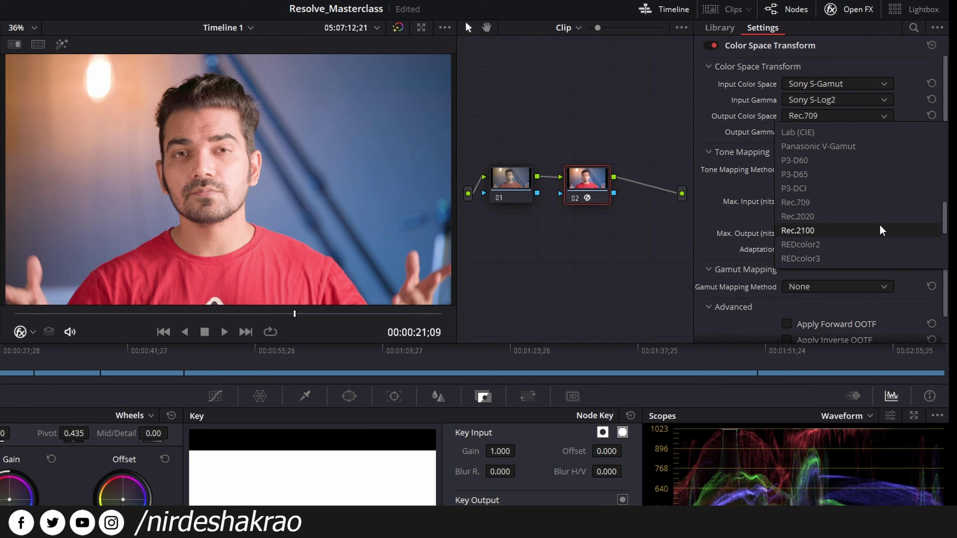
pyautogui.scroll(-3, 850, 257)
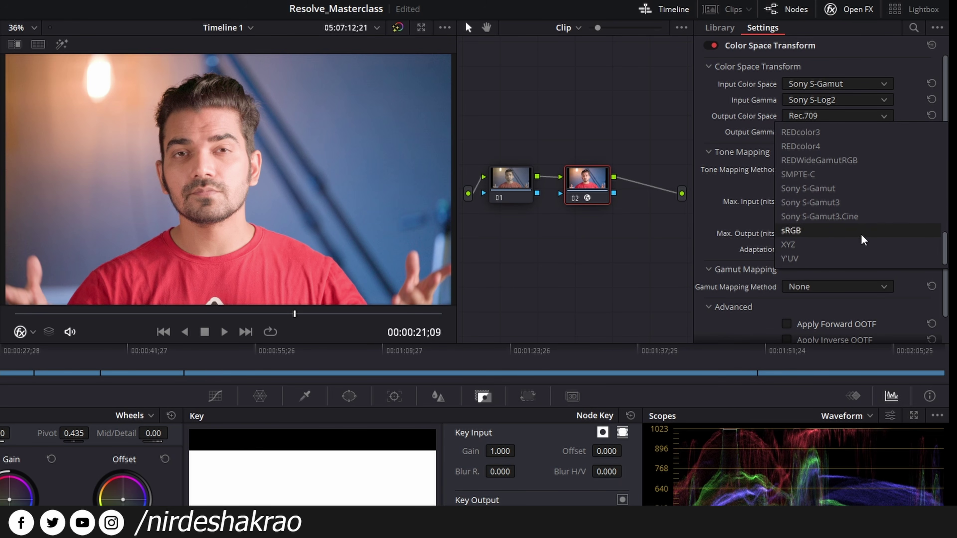
pyautogui.scroll(10, 812, 260)
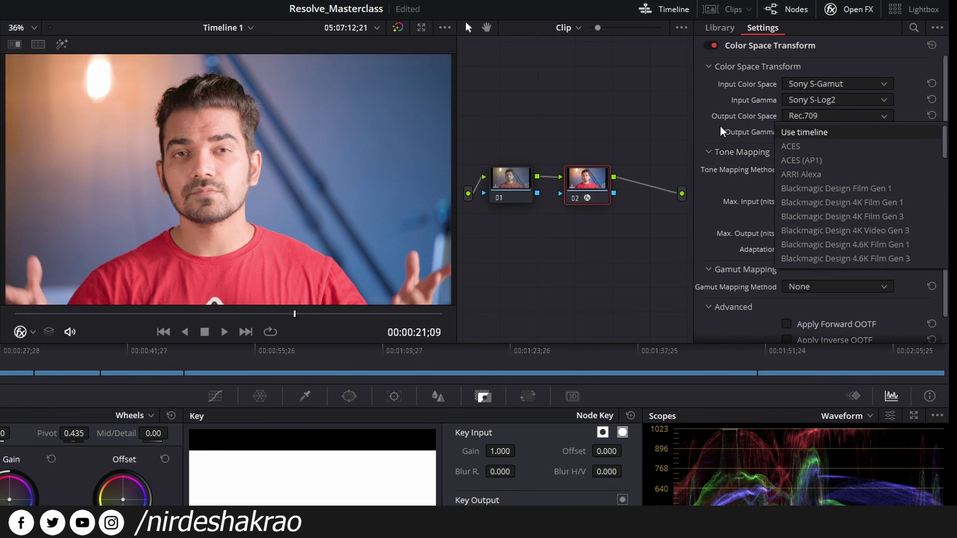
pyautogui.click(843, 83)
pyautogui.scroll(10, 844, 110)
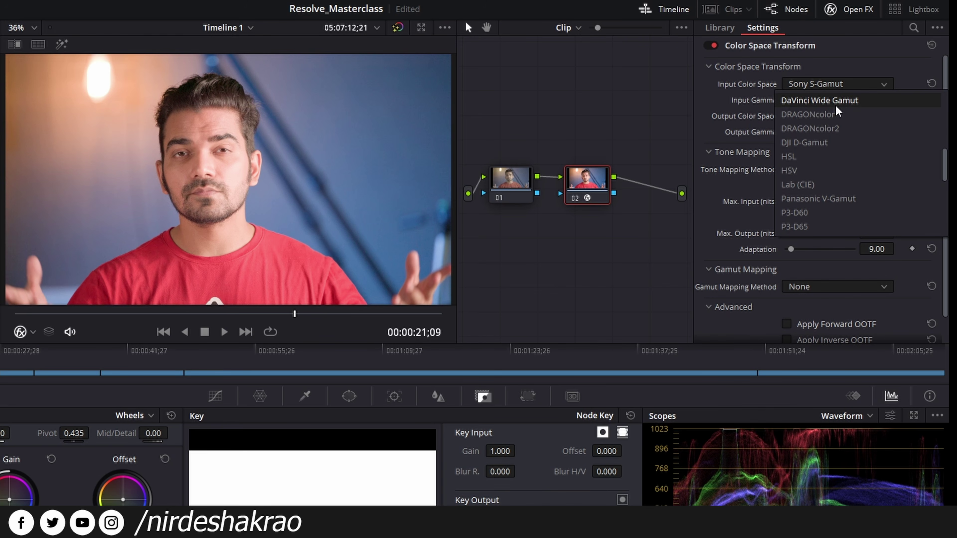
pyautogui.scroll(-3, 863, 140)
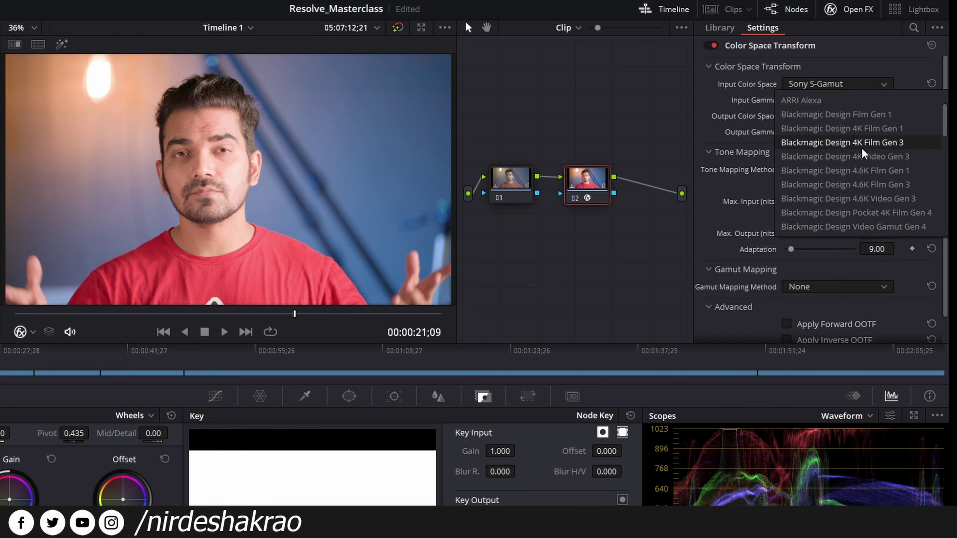
pyautogui.scroll(-5, 860, 152)
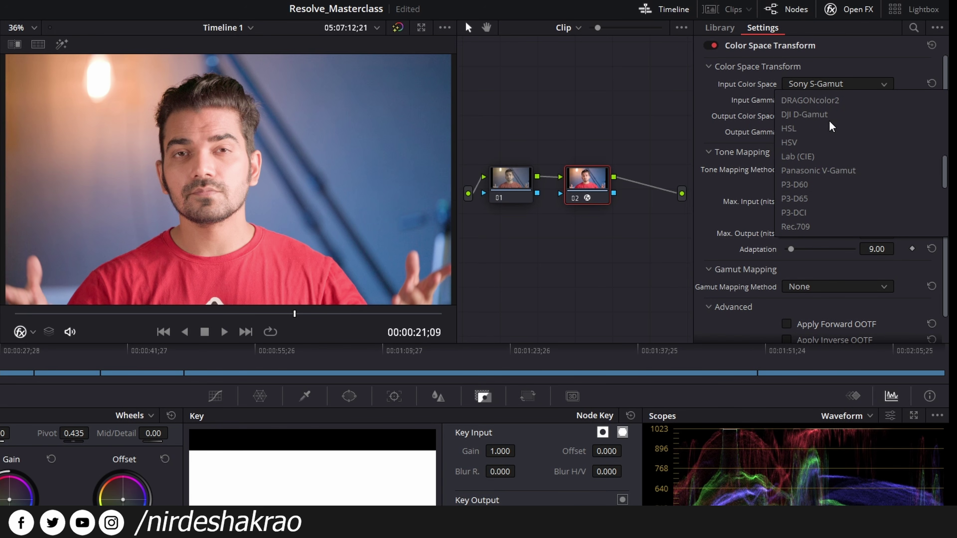
pyautogui.scroll(-4, 847, 172)
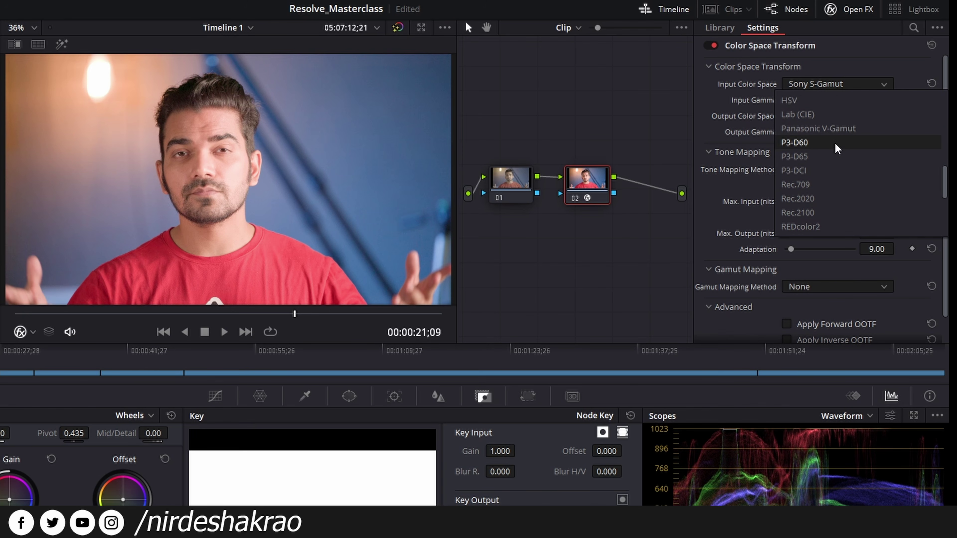
pyautogui.scroll(4, 859, 165)
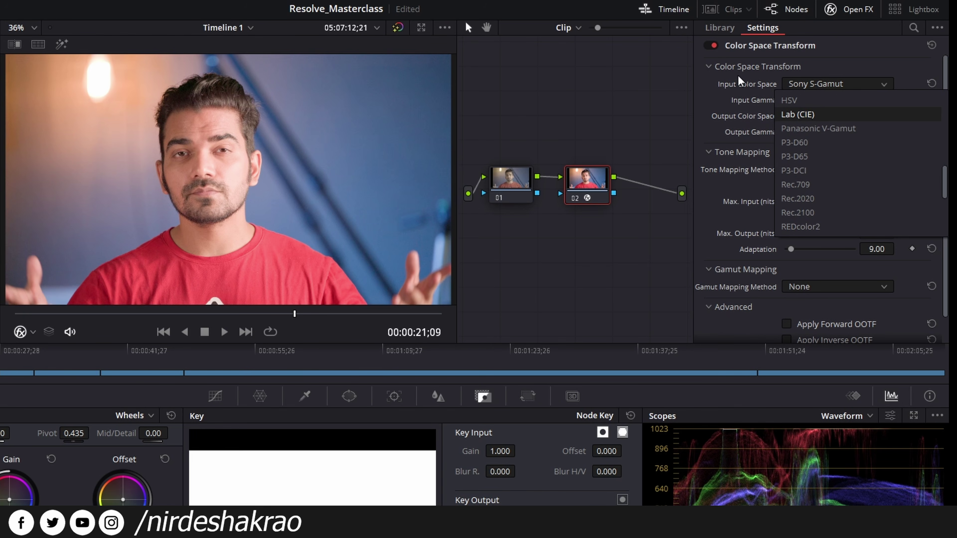
pyautogui.click(735, 85)
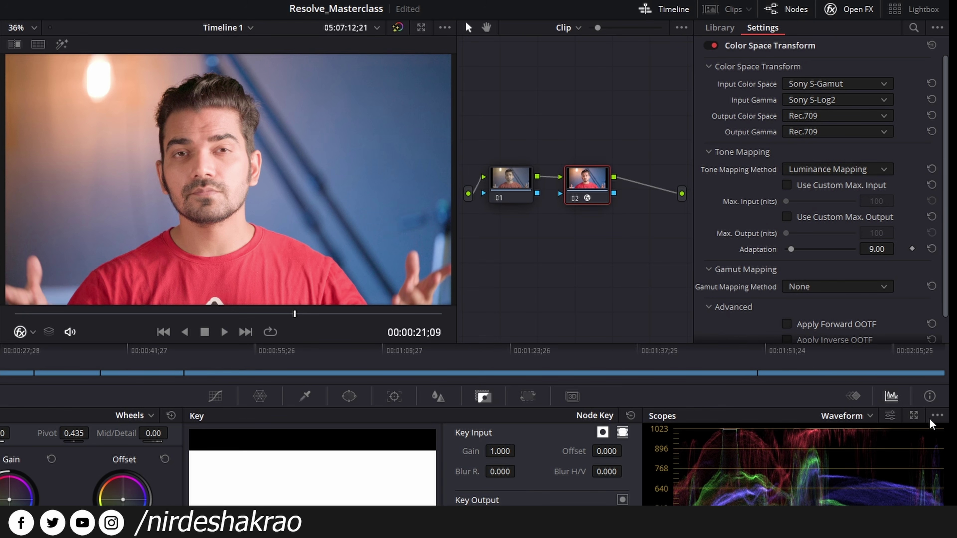
# - Show the CIE Chromaticity scope in a floating window and place it over the viewer to examine the Rec.709 gamut
pyautogui.click(868, 418)
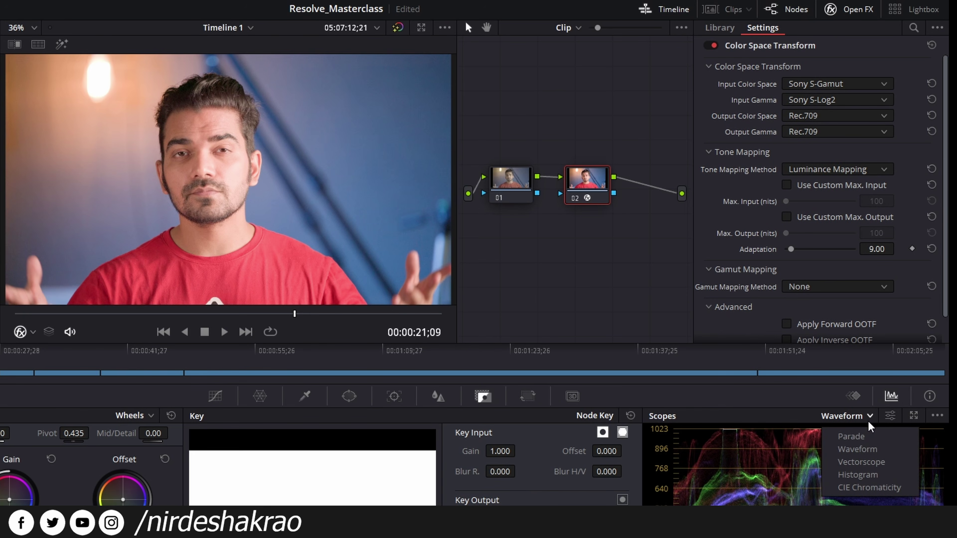
pyautogui.click(862, 489)
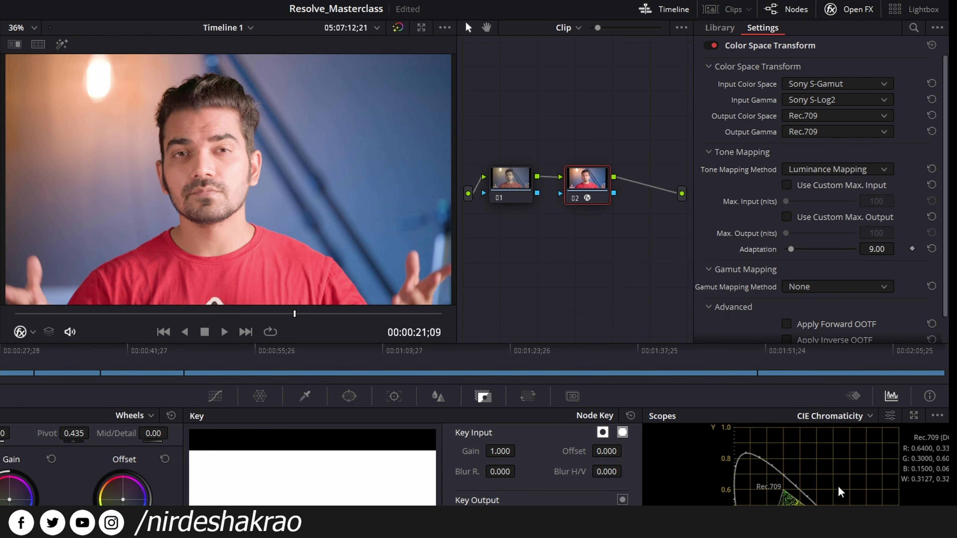
pyautogui.click(914, 415)
pyautogui.moveTo(451, 297); pyautogui.dragTo(304, 138)
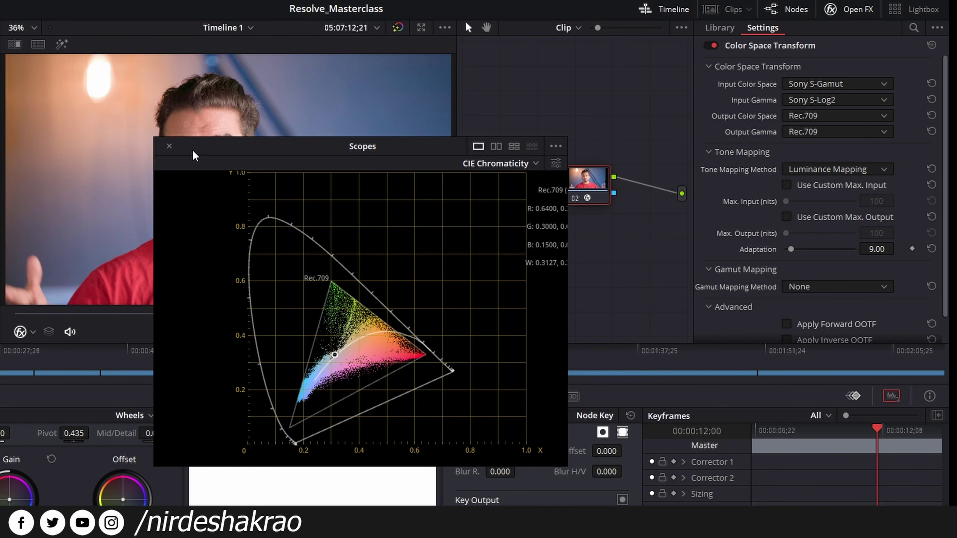
# - Close the floating scopes window and switch the docked scope back to Waveform
pyautogui.click(169, 145)
pyautogui.click(874, 414)
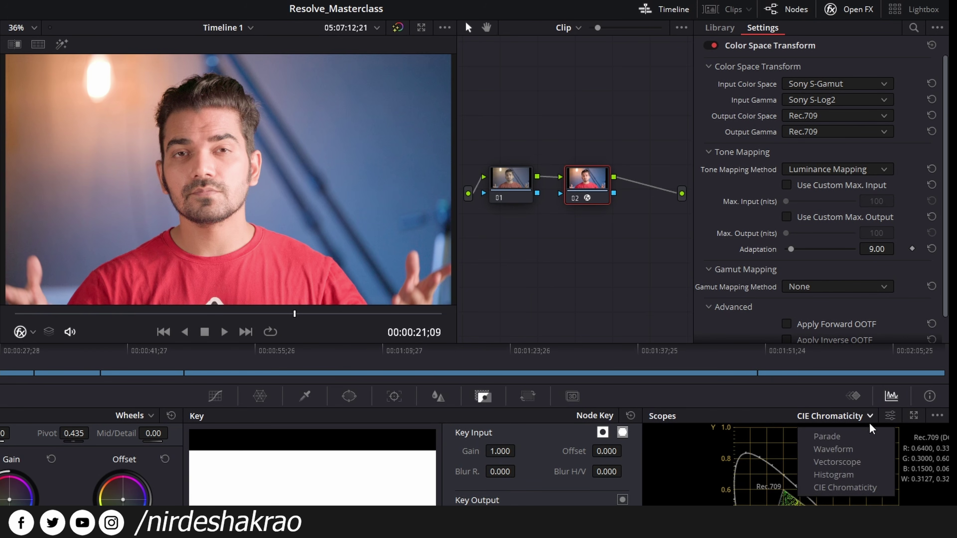
pyautogui.click(838, 450)
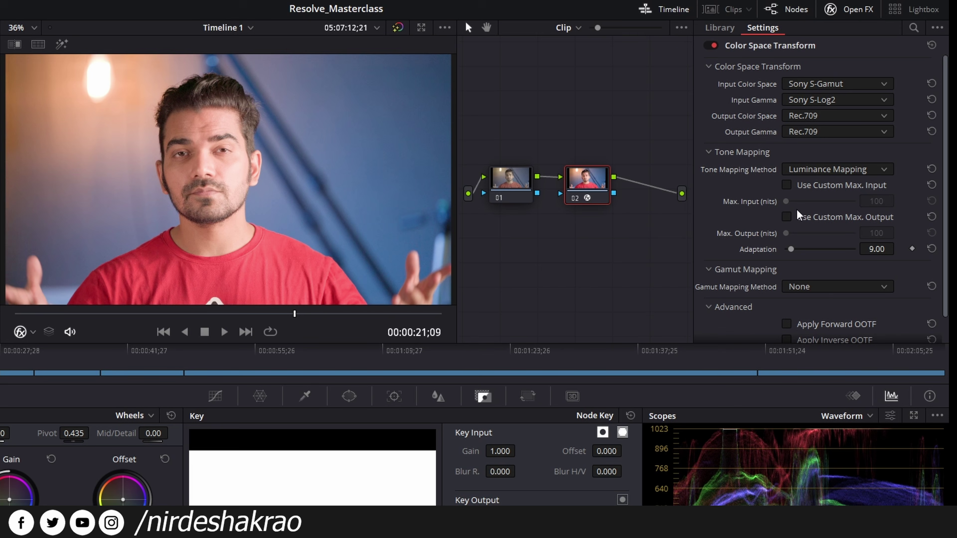
# - Examine the gamut mapping, advanced options and available tone mapping methods of the Color Space Transform without changing them
pyautogui.scroll(-1, 752, 287)
pyautogui.scroll(1, 753, 292)
pyautogui.scroll(-1, 746, 278)
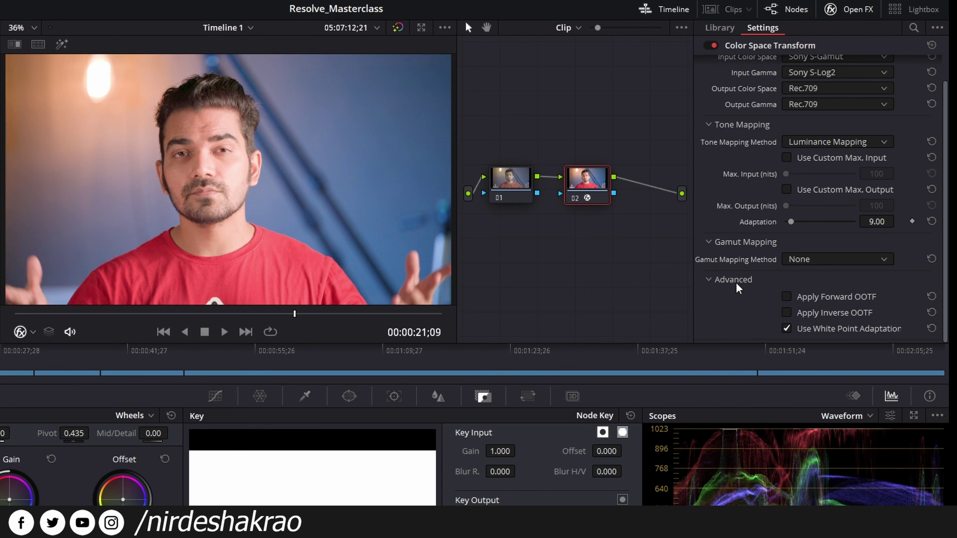
pyautogui.scroll(1, 764, 185)
pyautogui.scroll(-1, 765, 186)
pyautogui.scroll(1, 763, 189)
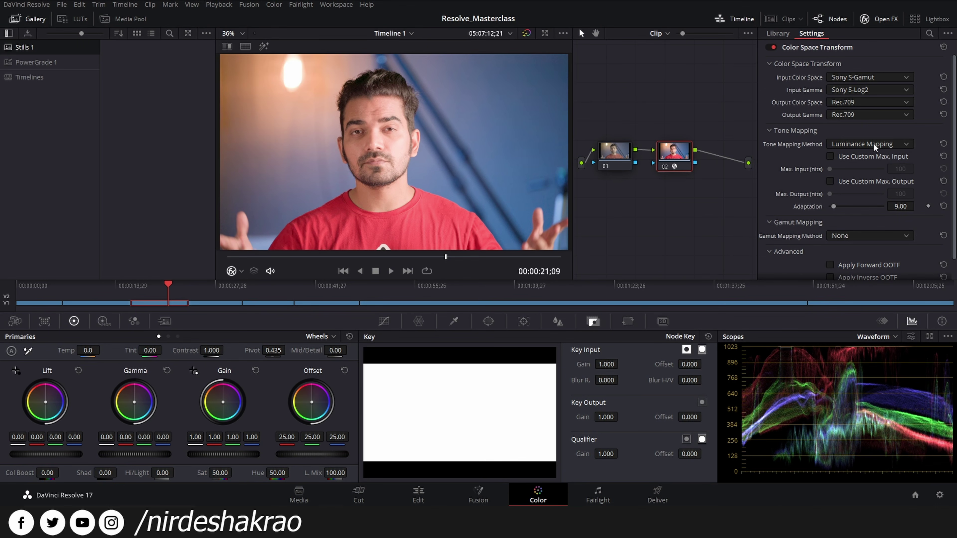
pyautogui.click(874, 145)
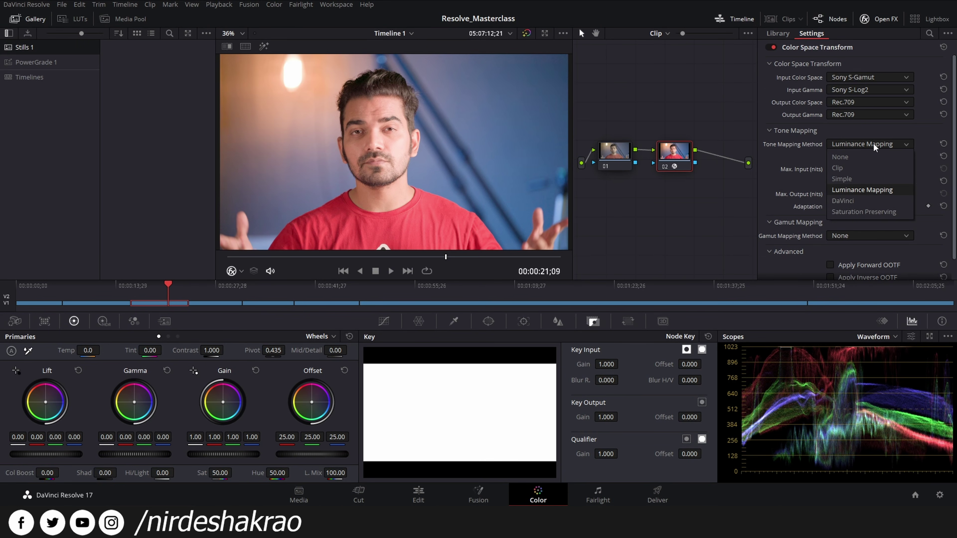
pyautogui.click(796, 152)
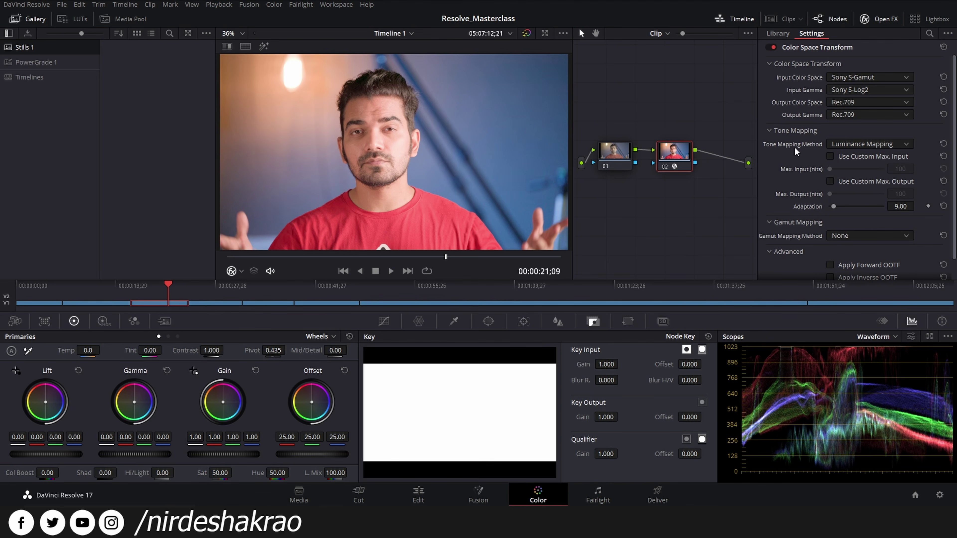
pyautogui.scroll(-1, 850, 184)
pyautogui.scroll(1, 838, 168)
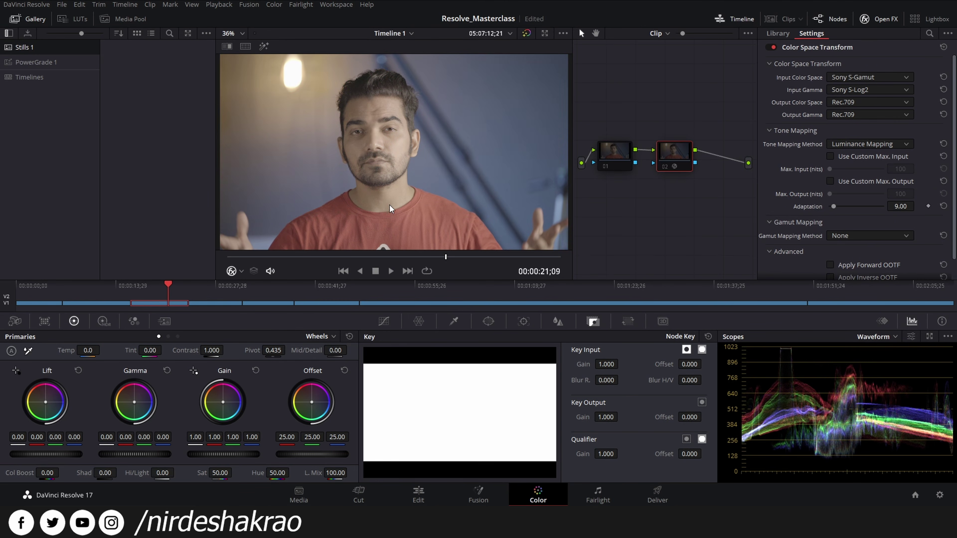
# - Bypass and restore all grades repeatedly to compare the original log image and waveform with the converted result
pyautogui.hotkey('alt', 'd')
pyautogui.hotkey('alt', 'd')
pyautogui.hotkey('alt', 'd')
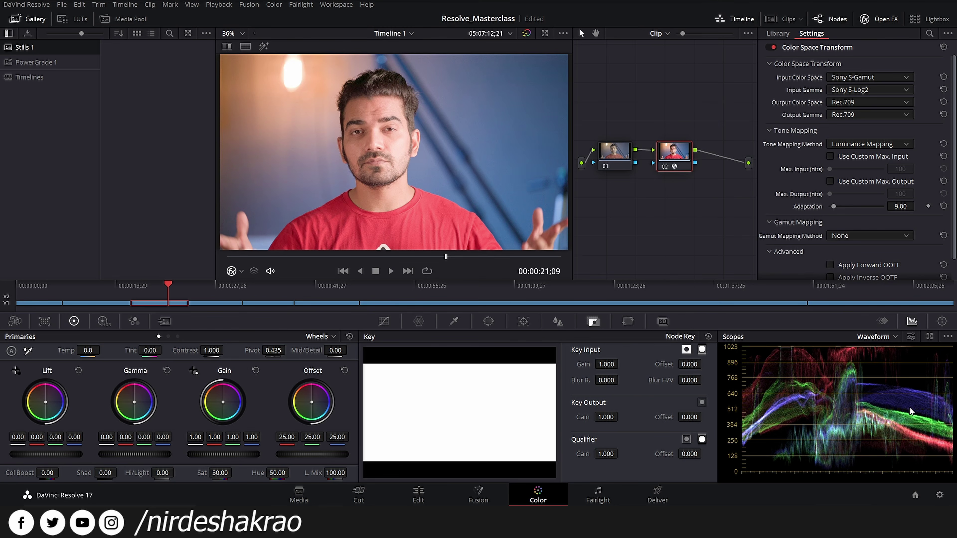
pyautogui.hotkey('alt', 'd')
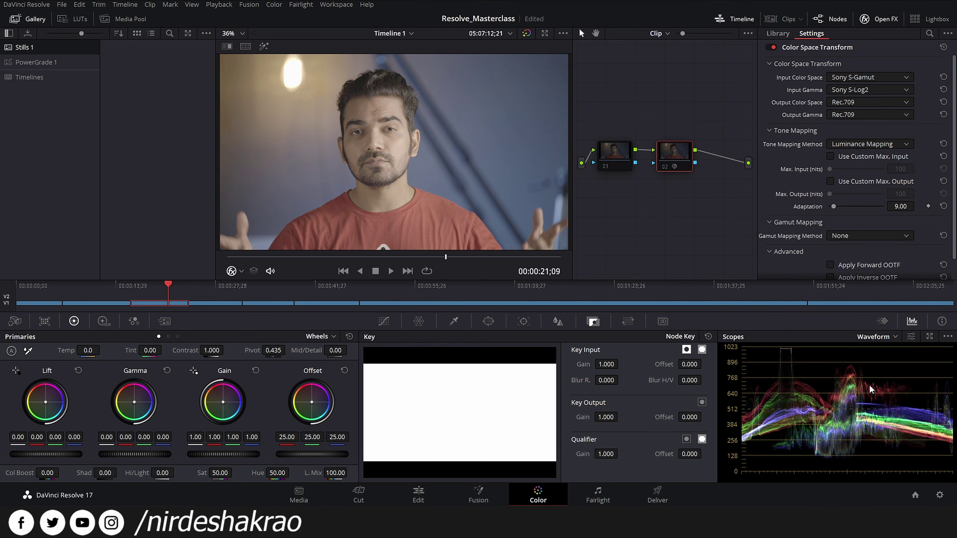
pyautogui.hotkey('alt', 'd')
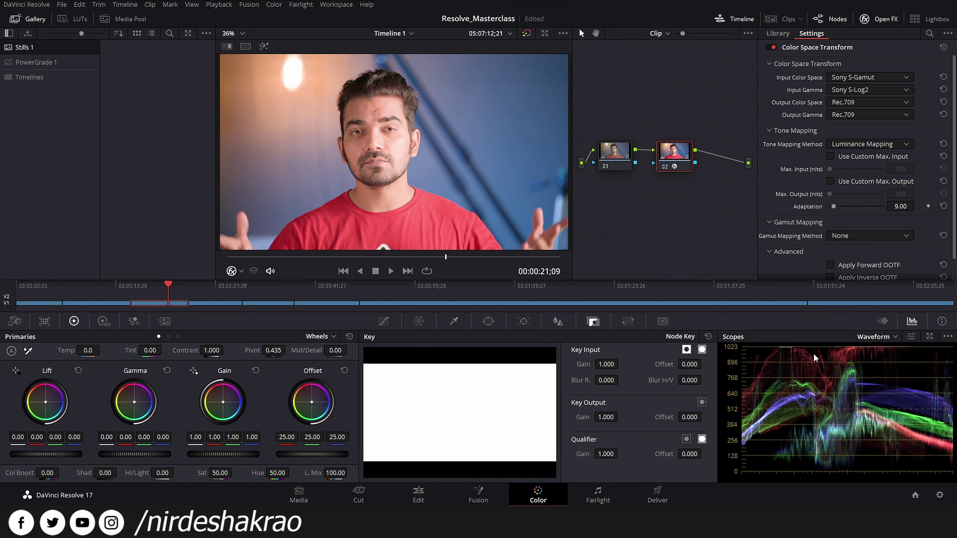
# - Select node 01 ahead of the Color Space Transform and lower its master gain to 0.86
pyautogui.click(618, 155)
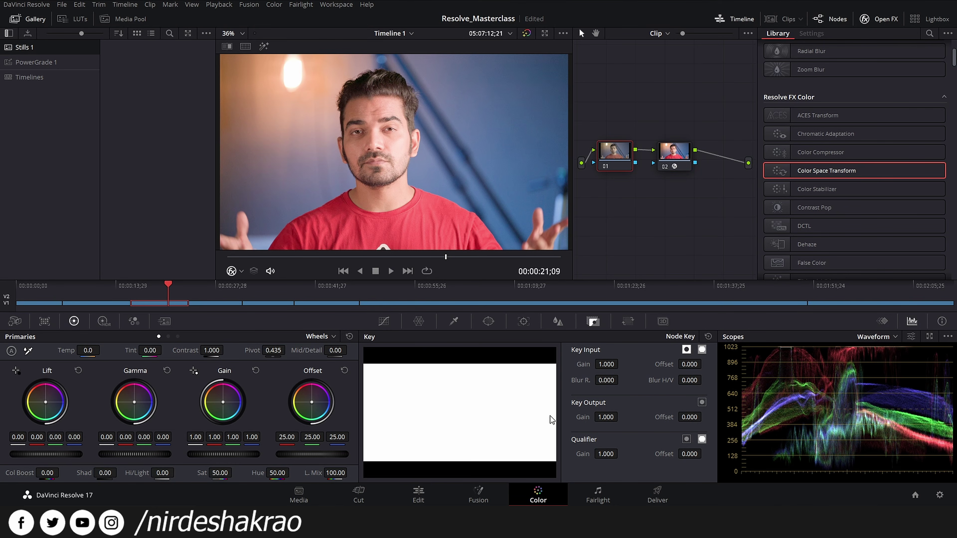
pyautogui.moveTo(233, 456); pyautogui.dragTo(236, 456)
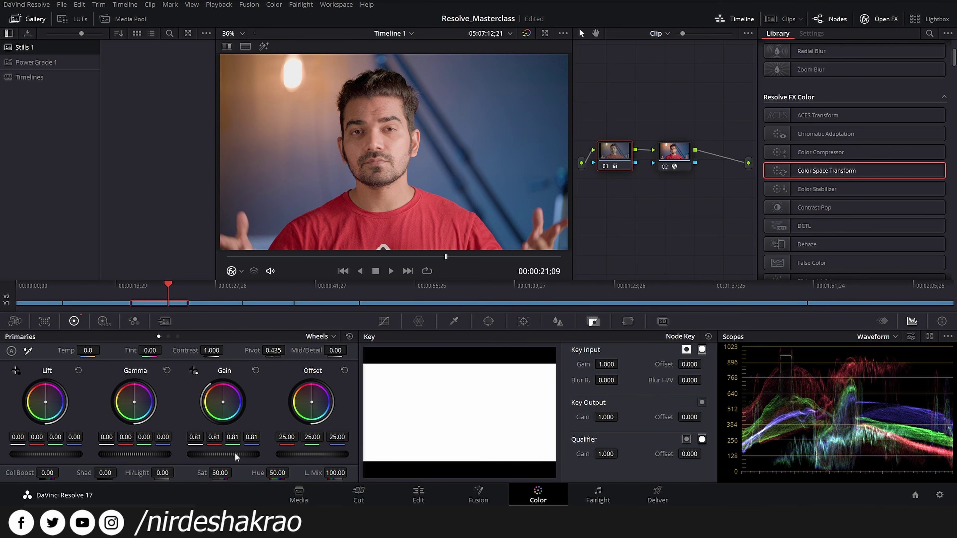
pyautogui.moveTo(228, 458); pyautogui.dragTo(228, 459)
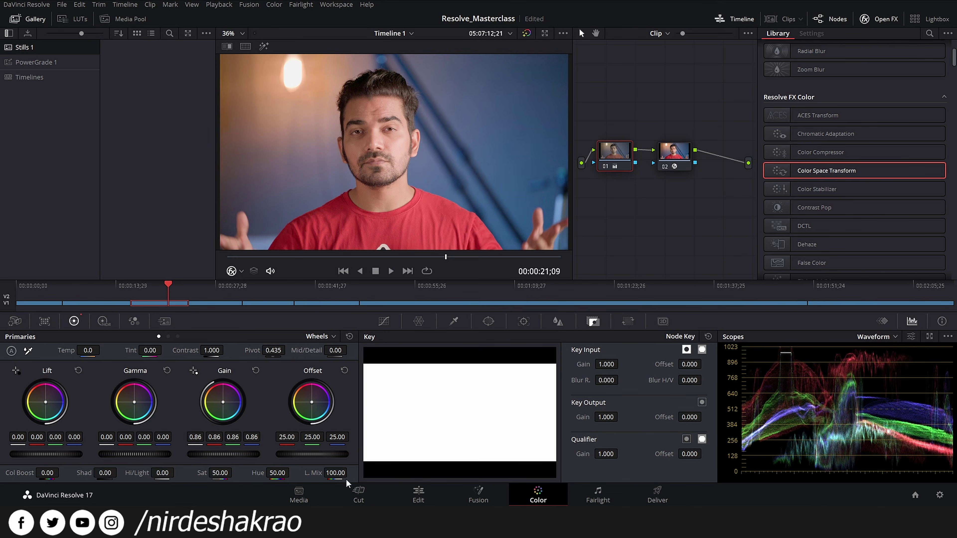
# - Compare the image with and without node 01 and inspect the face's skin tones up close, restoring the fitted view
pyautogui.scroll(-1, 63, 454)
pyautogui.scroll(1, 63, 454)
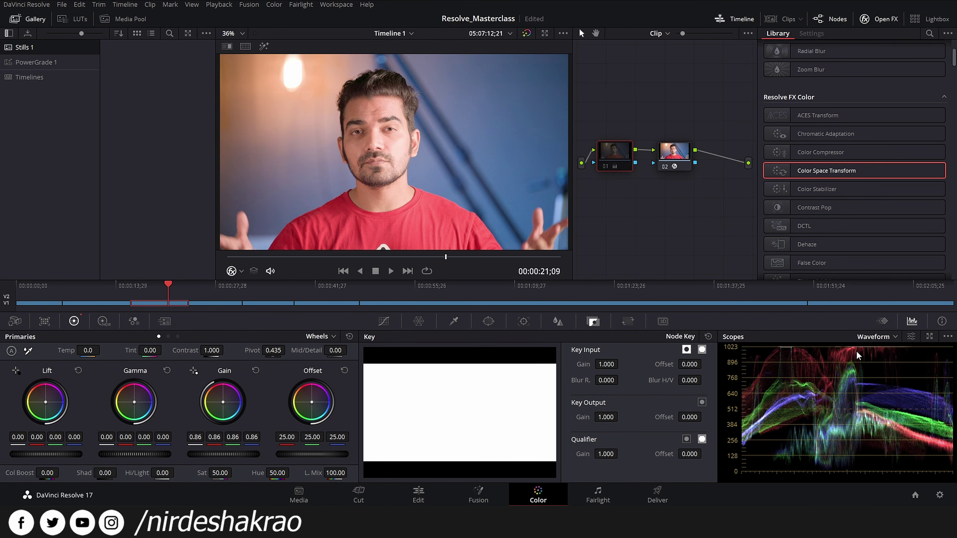
pyautogui.scroll(5, 388, 164)
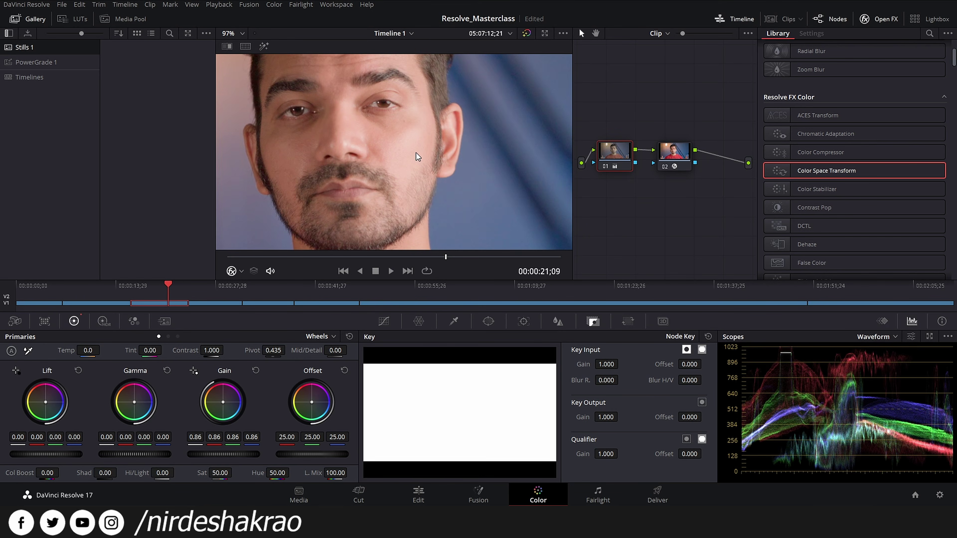
pyautogui.scroll(-3, 412, 155)
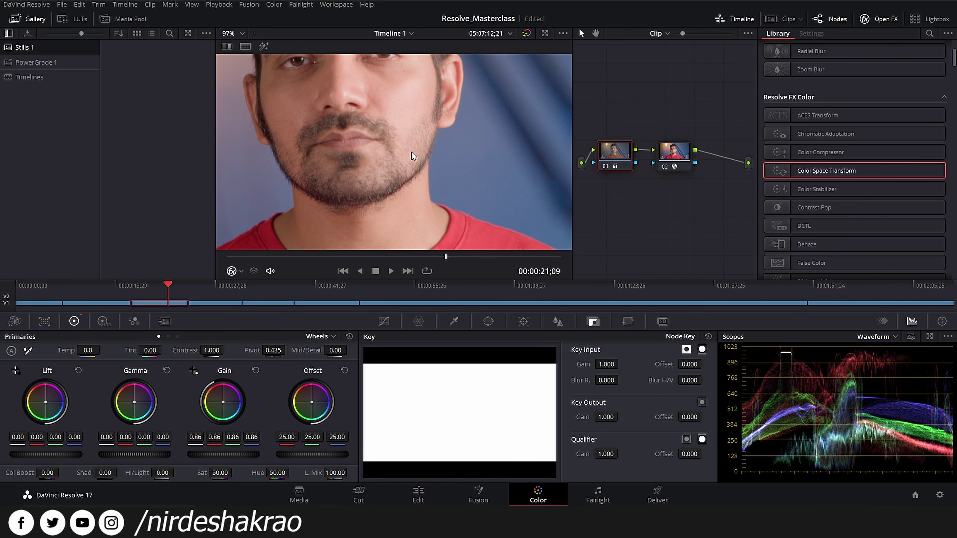
pyautogui.hotkey('shift', 'z')
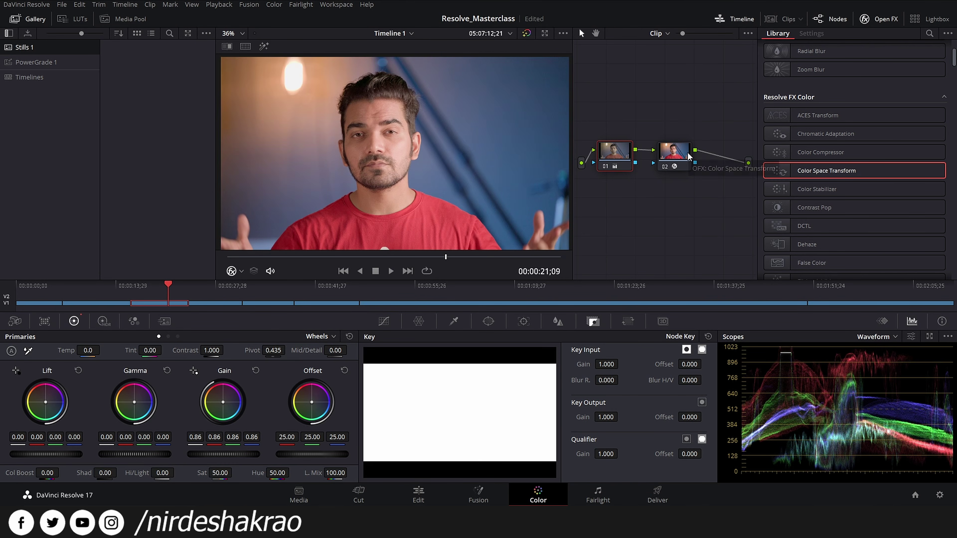
# - Add serial node 03 after the Color Space Transform node, space the nodes evenly and open the Color Warper on node 03
pyautogui.moveTo(677, 151); pyautogui.dragTo(667, 151)
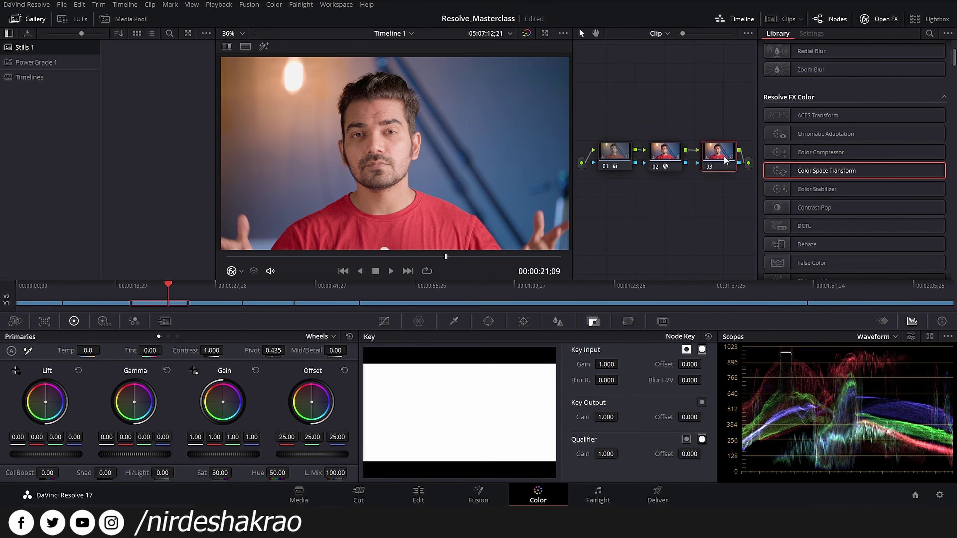
pyautogui.moveTo(613, 151); pyautogui.dragTo(656, 156)
pyautogui.click(659, 156)
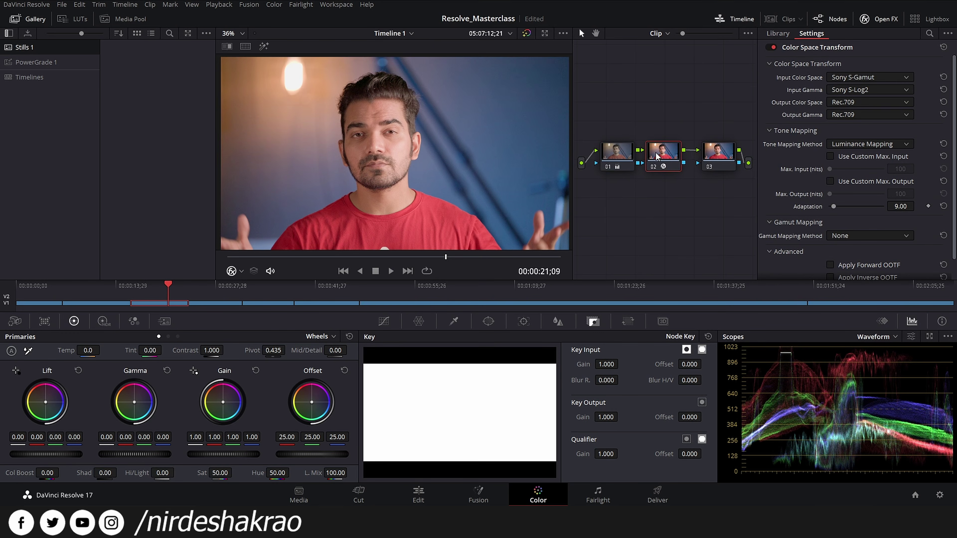
pyautogui.click(427, 325)
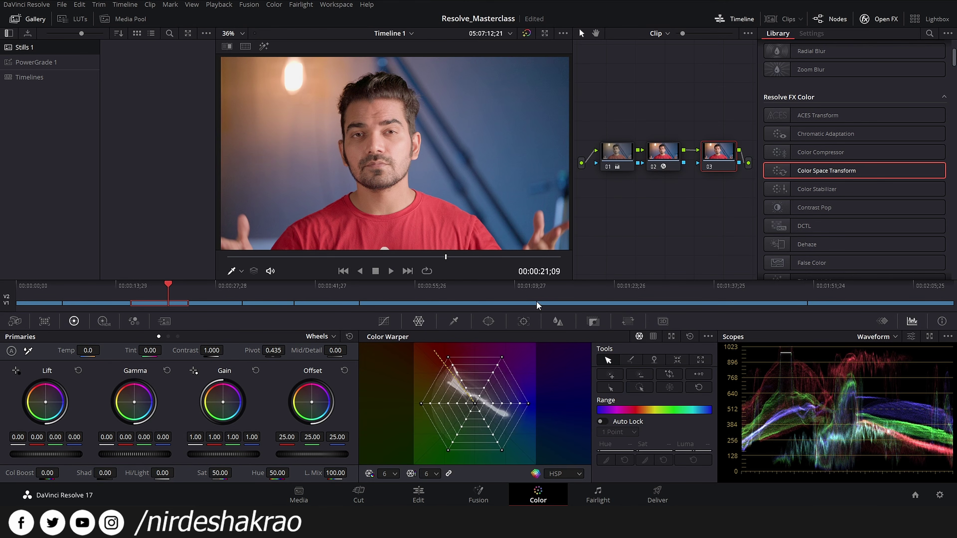
# - Try warping the blue background to teal with the Color Warper, compare it with the original, and reset node 03's grade
pyautogui.click(545, 78)
pyautogui.moveTo(545, 78); pyautogui.dragTo(543, 81)
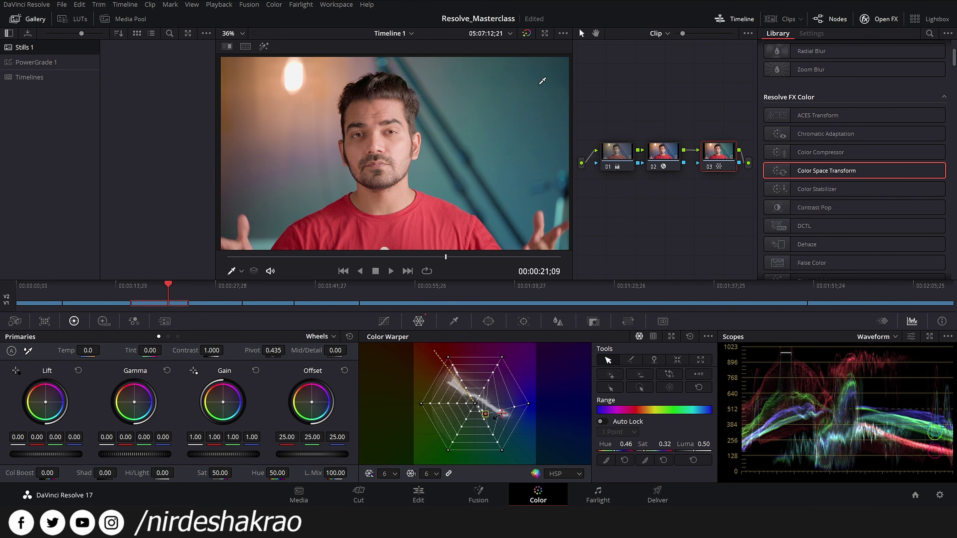
pyautogui.hotkey('ctrl', 'd')
pyautogui.hotkey('ctrl', 'd')
pyautogui.rightClick(707, 148)
pyautogui.click(717, 154)
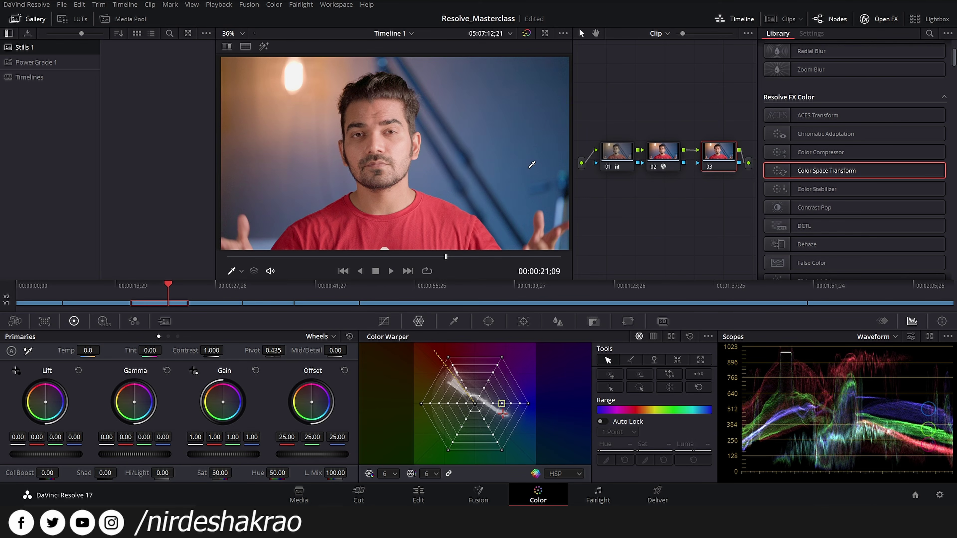
# - Try warping the sampled blue background to purple at hue 0.23 and saturation 0.90, and reset node 03's grade
pyautogui.moveTo(532, 151); pyautogui.dragTo(532, 121)
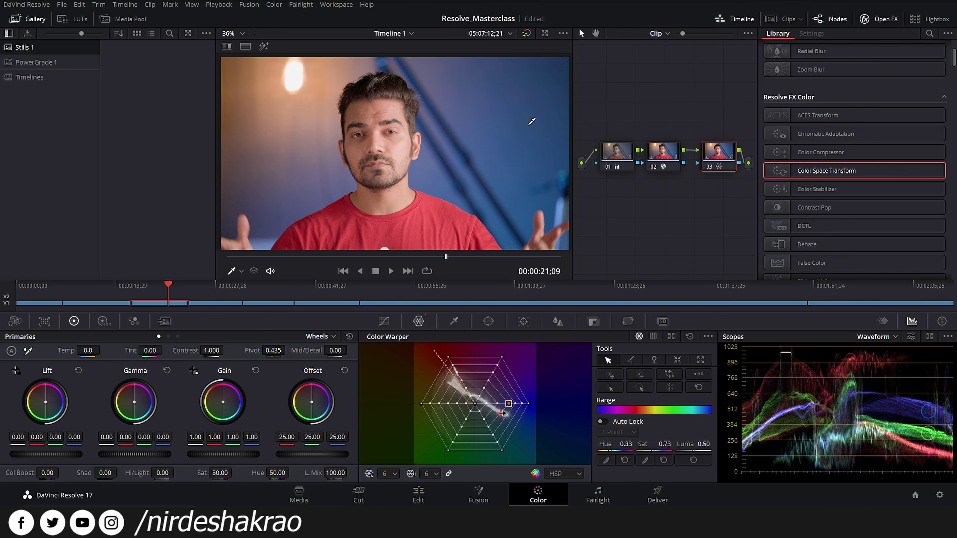
pyautogui.moveTo(531, 119); pyautogui.dragTo(531, 98)
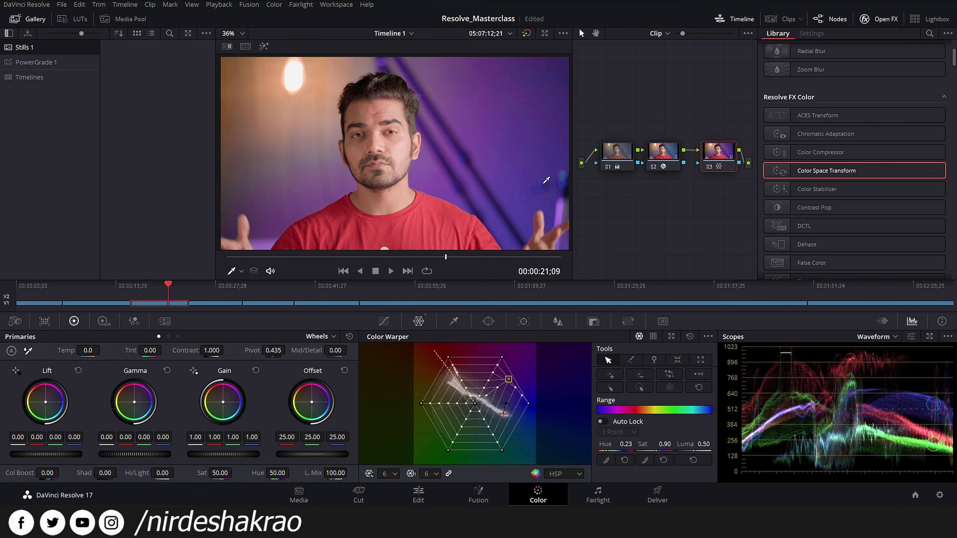
pyautogui.rightClick(731, 149)
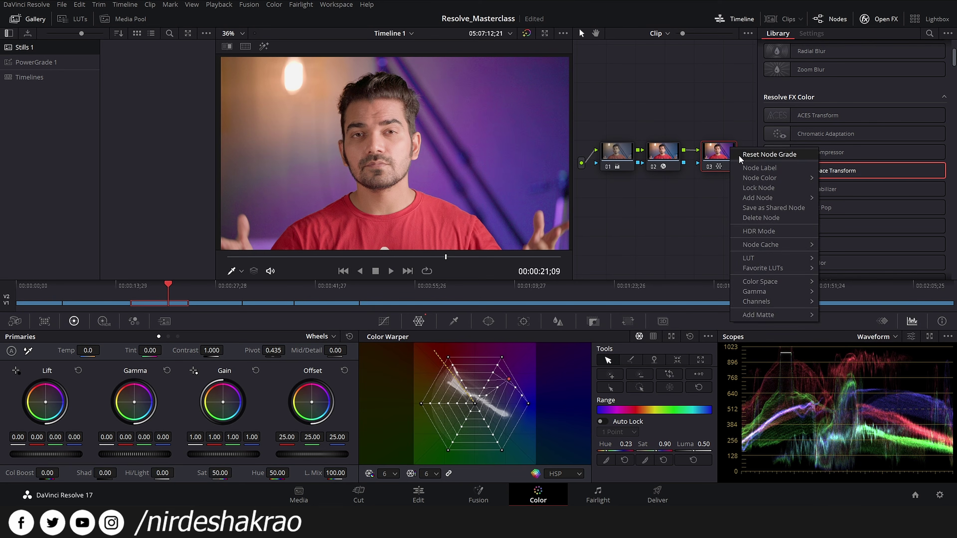
pyautogui.click(741, 162)
# - Try moving the Color Warper's outermost blue point to hue 0.24 and saturation 1.39, and reset node 03's grade
pyautogui.moveTo(530, 402); pyautogui.dragTo(530, 369)
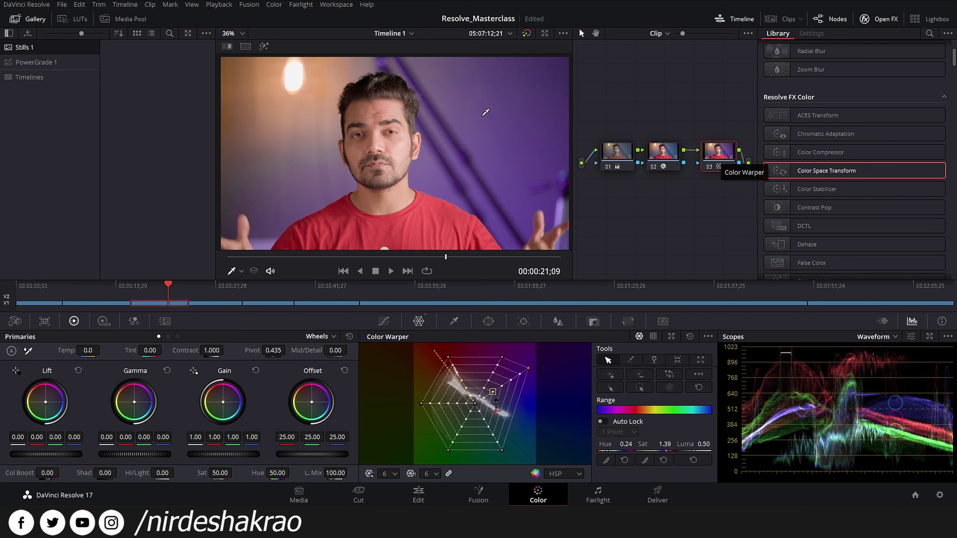
pyautogui.rightClick(723, 158)
pyautogui.click(731, 161)
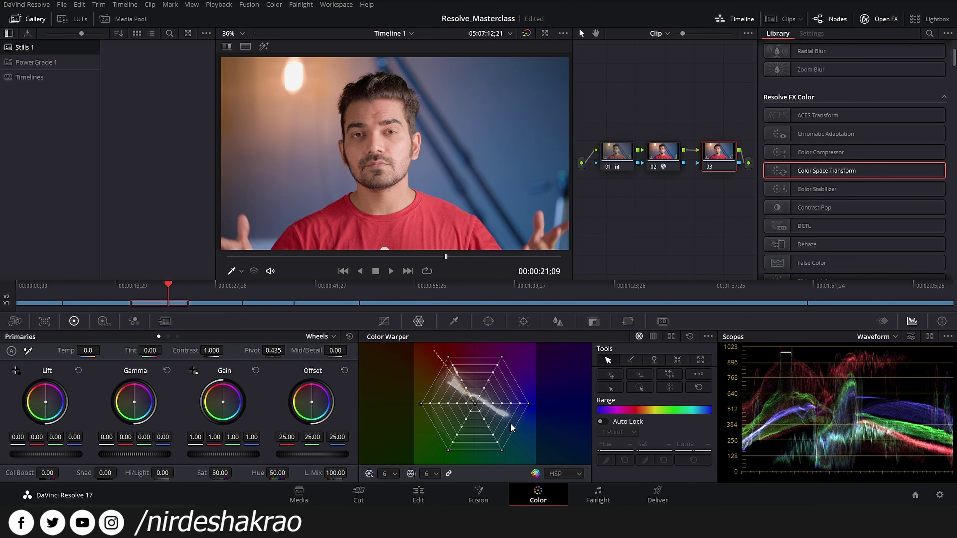
# - Warp the outermost blue point to hue 0.35, saturation 1.16 and the outermost red point to hue 0.00, saturation 1.17
pyautogui.moveTo(530, 405); pyautogui.dragTo(528, 410)
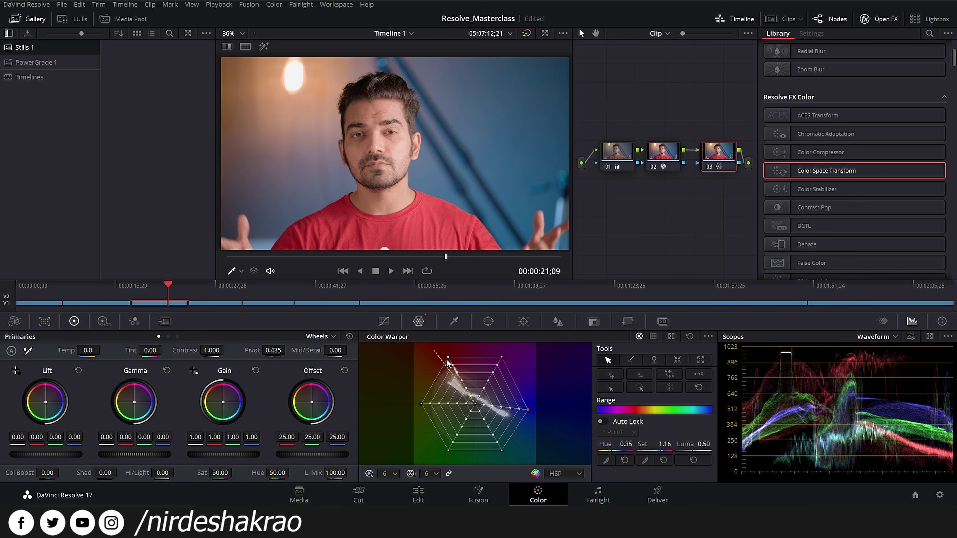
pyautogui.moveTo(448, 358); pyautogui.dragTo(450, 356)
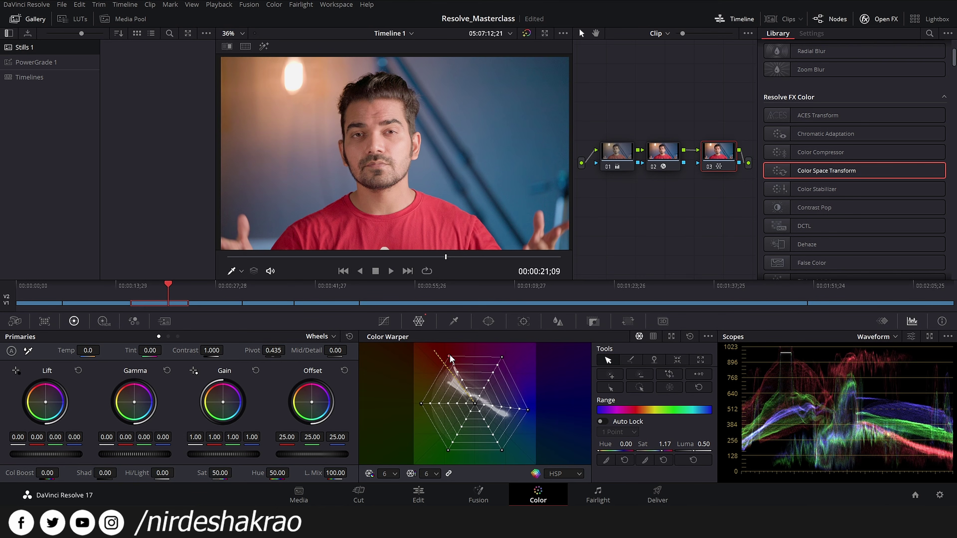
# - Set the overall saturation of node 03 to 55 in the primaries
pyautogui.click(222, 473)
pyautogui.write('55')
pyautogui.press('Return')
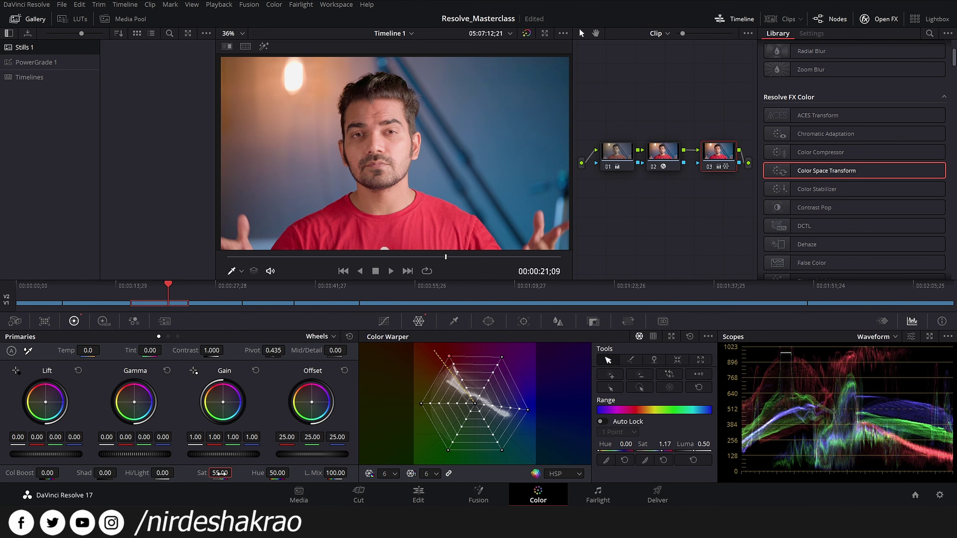
# - Disable and re-enable node 03 and the whole grade to compare the image before and after grading
pyautogui.click(724, 154)
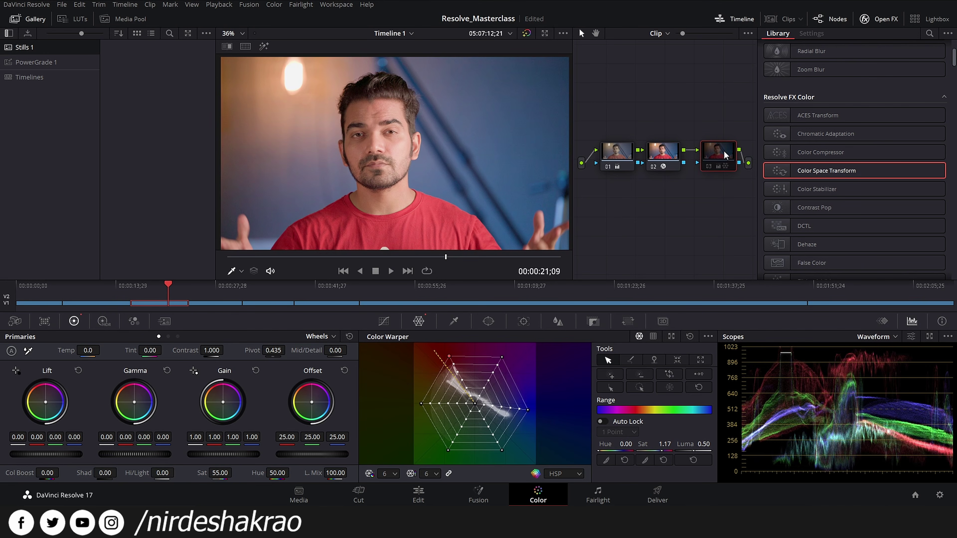
pyautogui.hotkey('ctrl', 'd')
pyautogui.hotkey('alt', 'd')
pyautogui.hotkey('alt', 'd')
pyautogui.hotkey('alt', 'd')
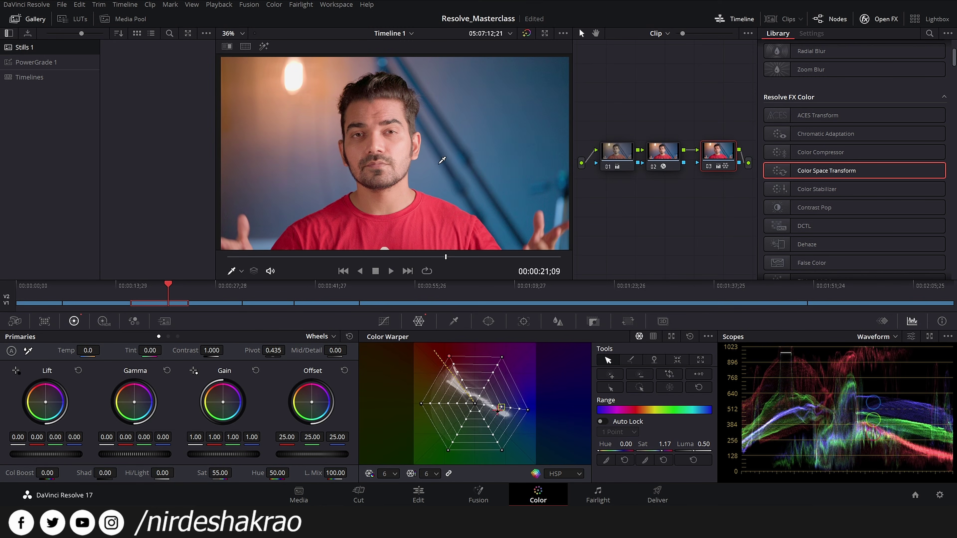
# - Grab a still of the graded frame and apply its grade to the preceding clip at 00:00:09;22
pyautogui.rightClick(407, 124)
pyautogui.click(411, 128)
pyautogui.moveTo(168, 286); pyautogui.dragTo(84, 286)
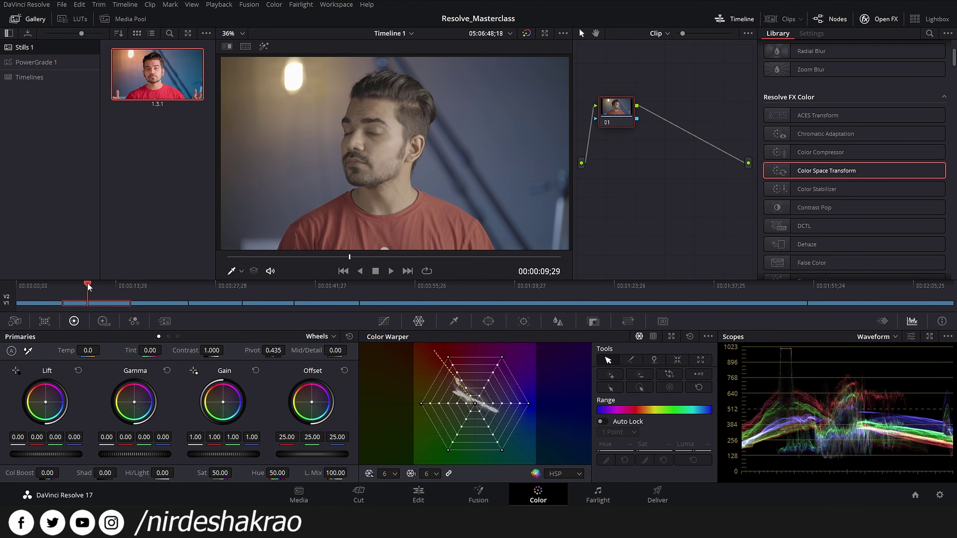
pyautogui.moveTo(87, 283); pyautogui.dragTo(86, 283)
pyautogui.rightClick(151, 75)
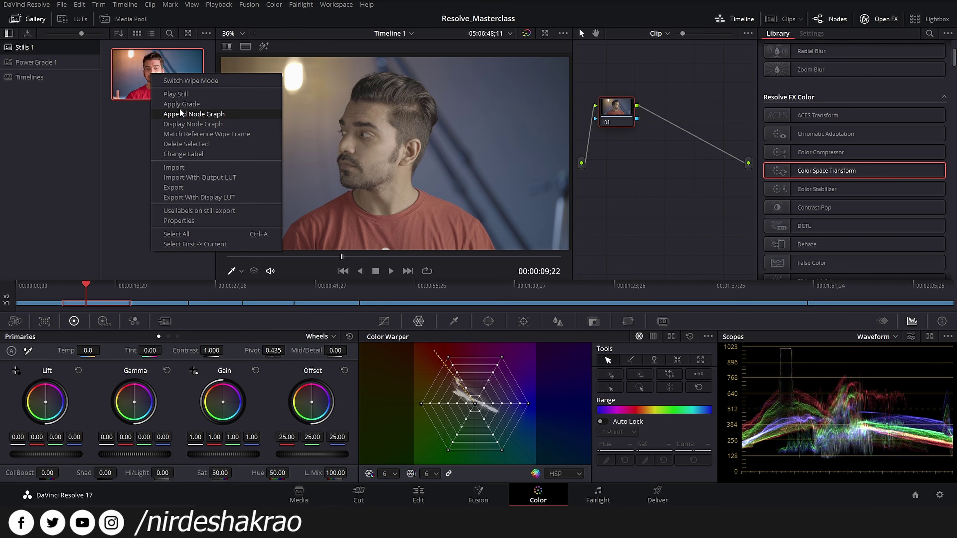
pyautogui.click(180, 109)
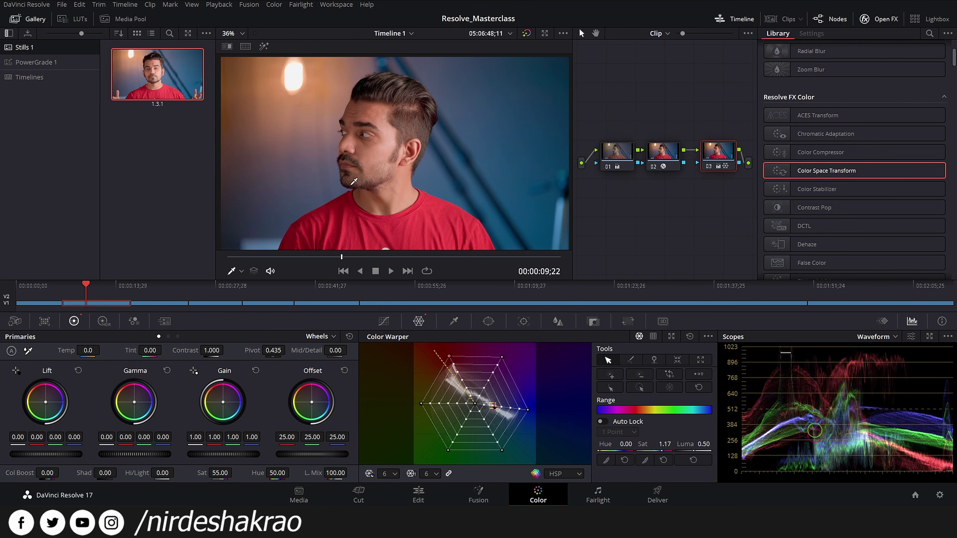
pyautogui.scroll(5, 415, 160)
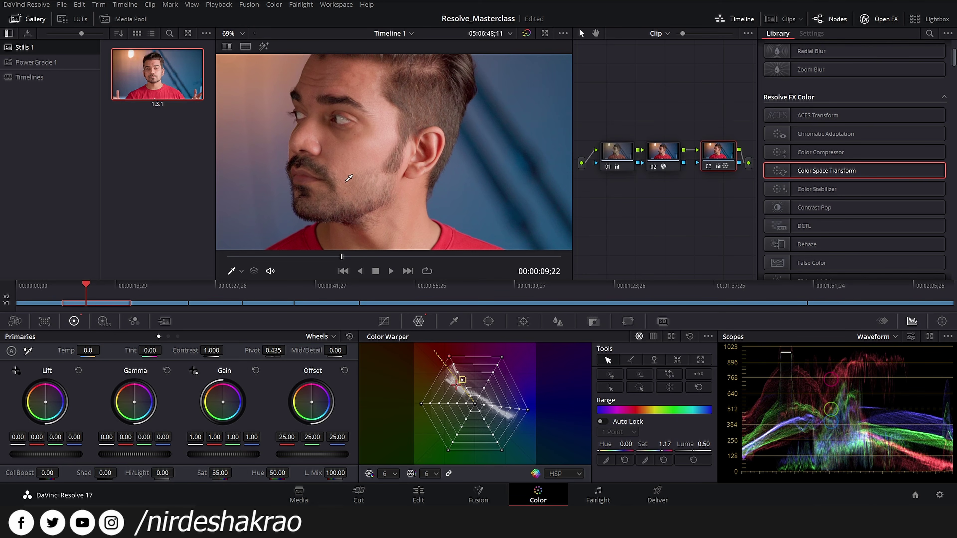
pyautogui.scroll(-3, 394, 151)
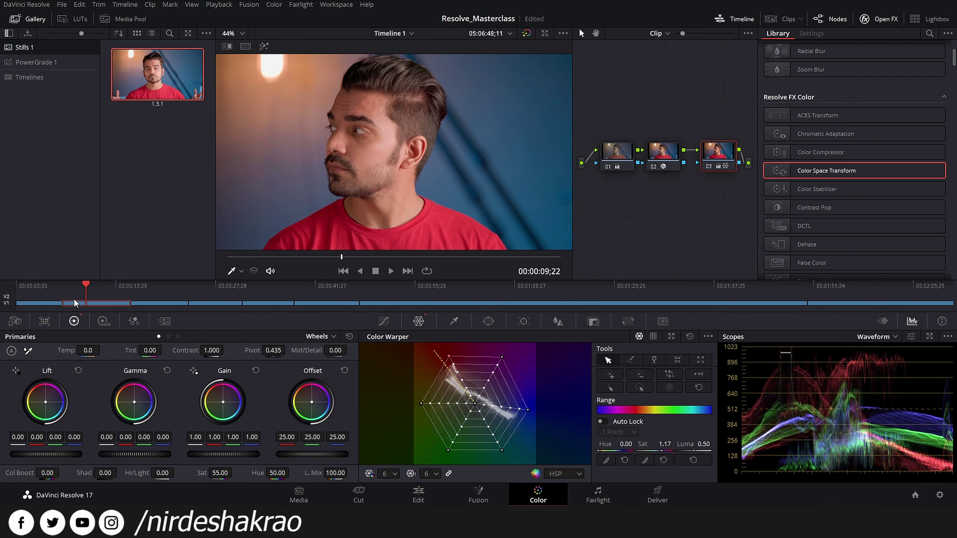
# - Disable and re-enable all nodes of the clip at 00:00:09;22, and compare its skin tones with the graded clip at 00:00:19;11
pyautogui.scroll(-1, 411, 174)
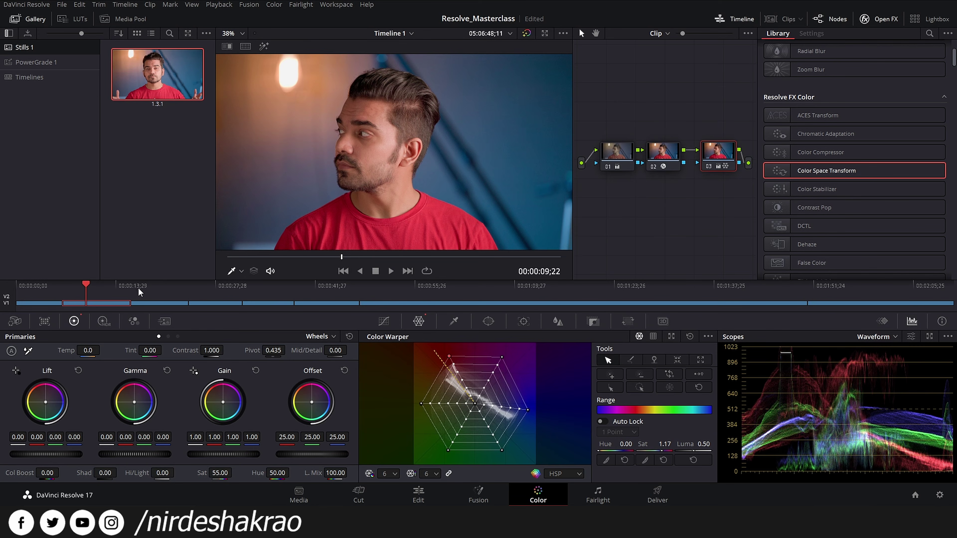
pyautogui.hotkey('alt', 'd')
pyautogui.hotkey('alt', 'd')
pyautogui.click(155, 284)
pyautogui.scroll(2, 384, 135)
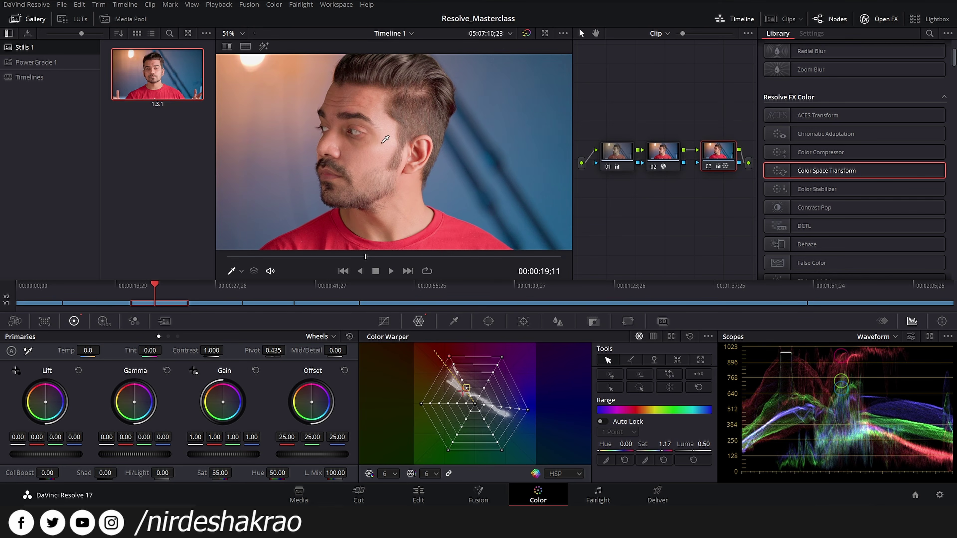
pyautogui.click(91, 284)
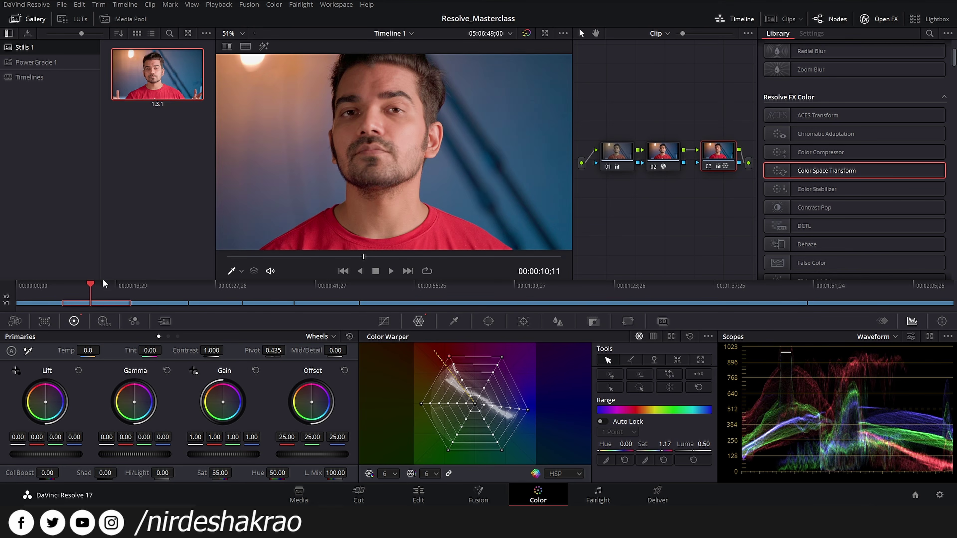
pyautogui.moveTo(100, 285); pyautogui.dragTo(84, 286)
pyautogui.scroll(2, 374, 148)
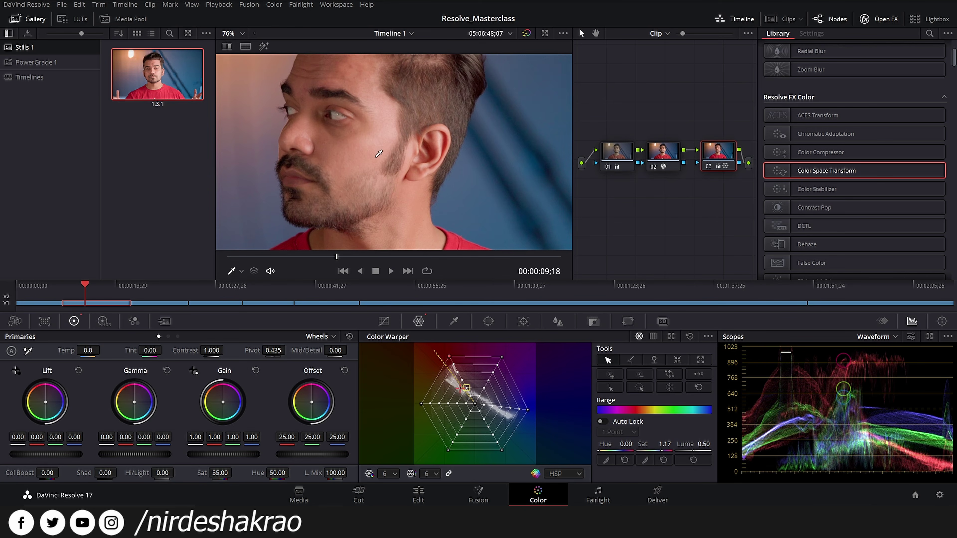
pyautogui.scroll(-3, 379, 157)
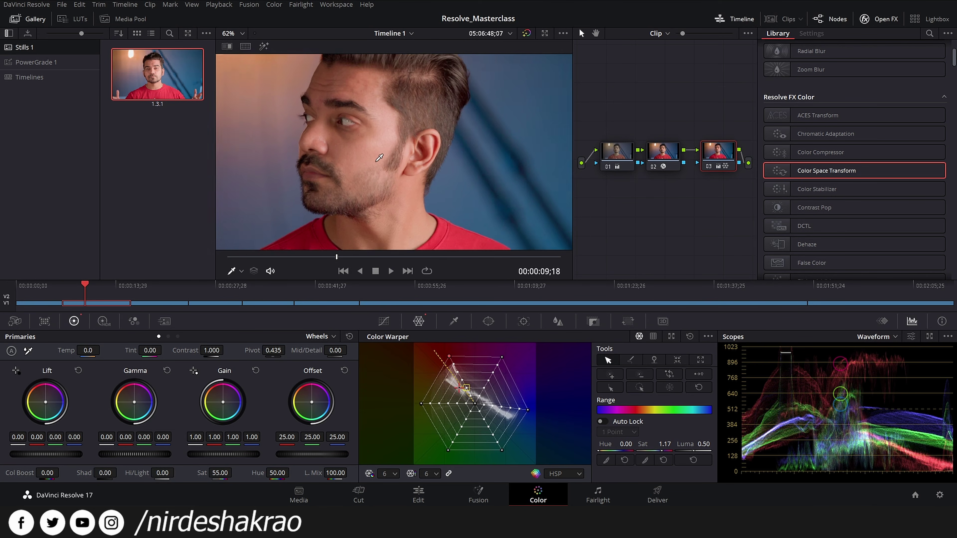
pyautogui.scroll(-2, 380, 158)
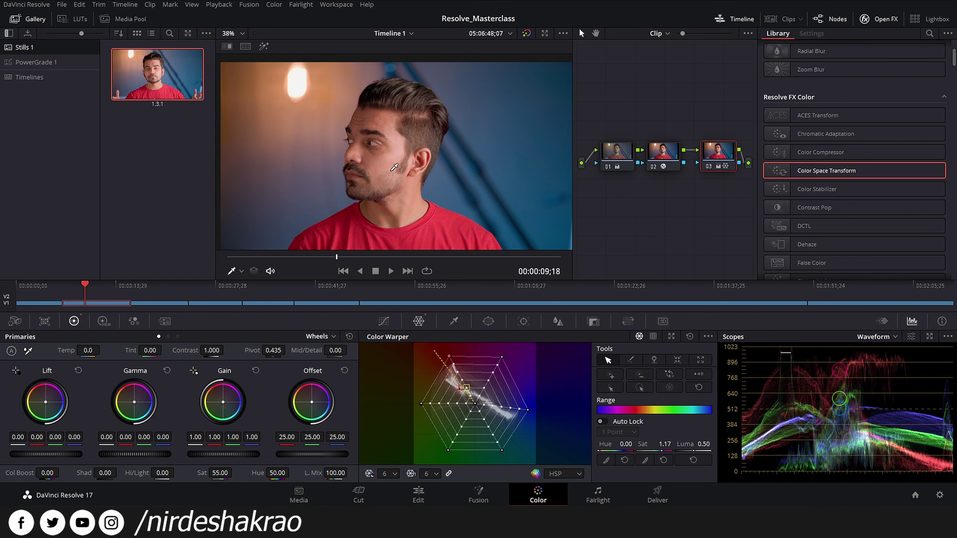
pyautogui.click(482, 172)
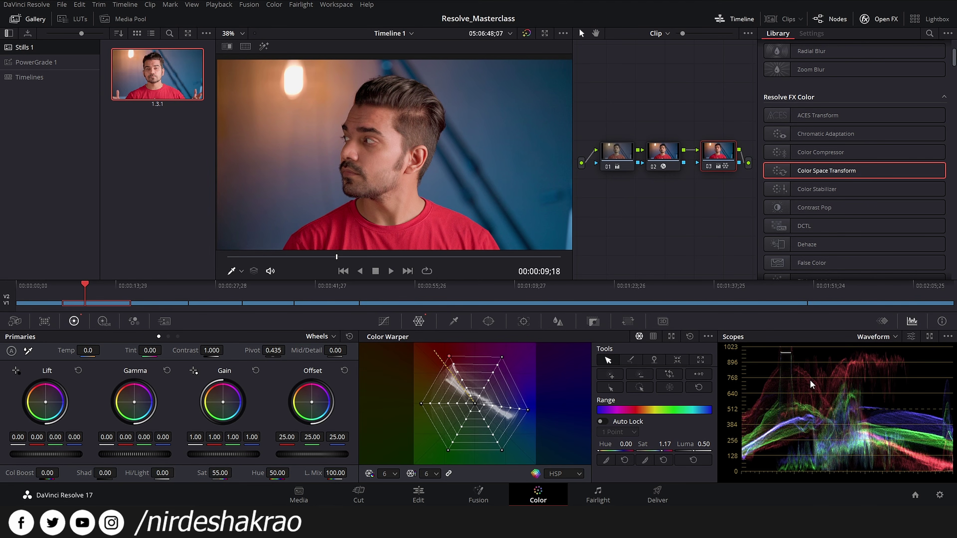
# - Inspect nodes 02 and 01 of the clip at 00:00:09;18, and review the matching graded clip around 00:00:20
pyautogui.click(669, 161)
pyautogui.click(603, 155)
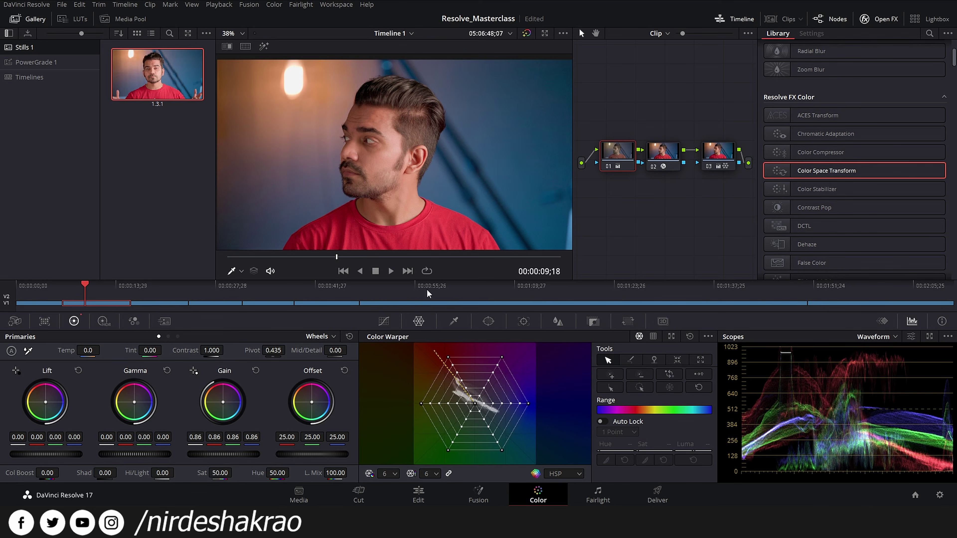
pyautogui.click(162, 285)
pyautogui.click(171, 284)
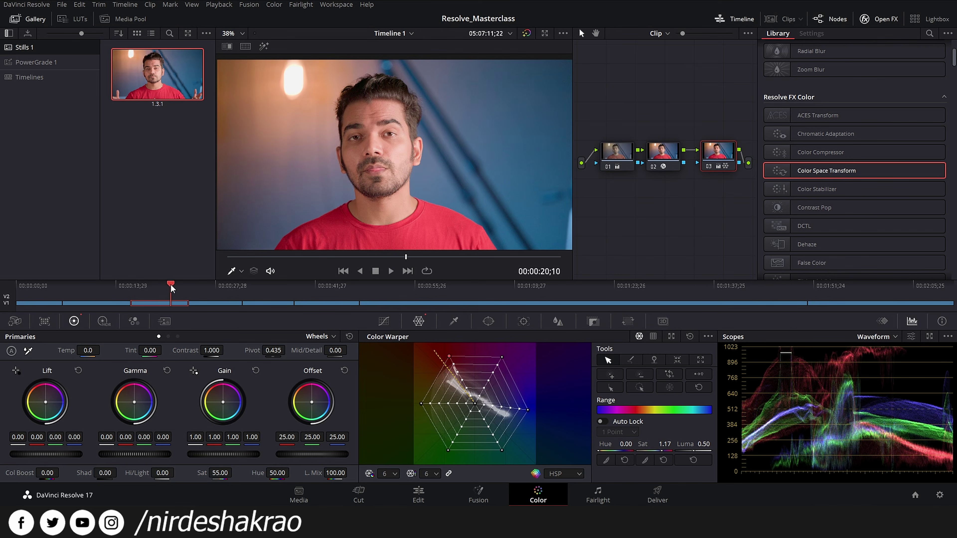
pyautogui.moveTo(172, 285); pyautogui.dragTo(172, 284)
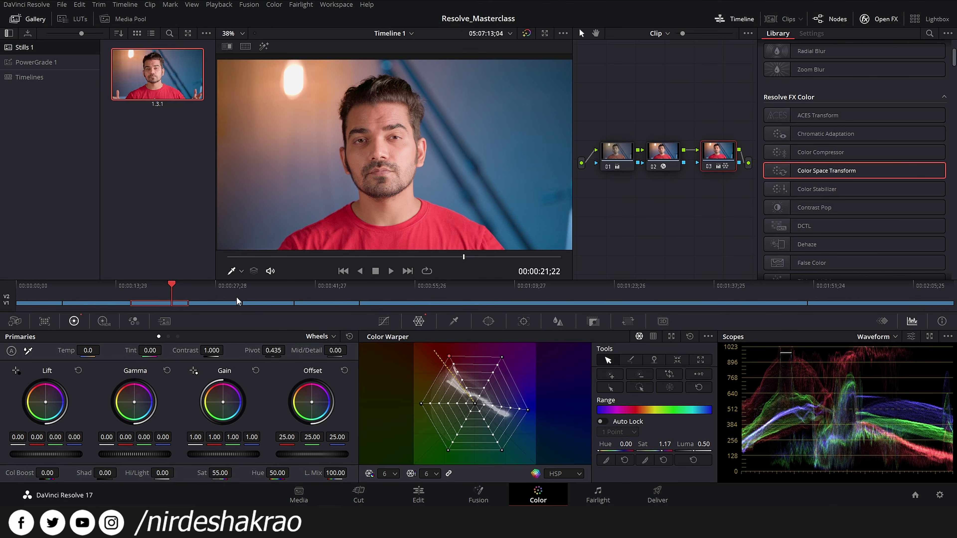
# - Apply the grade from still 1.3.1 to the ungraded clip at 00:00:27;18
pyautogui.click(213, 285)
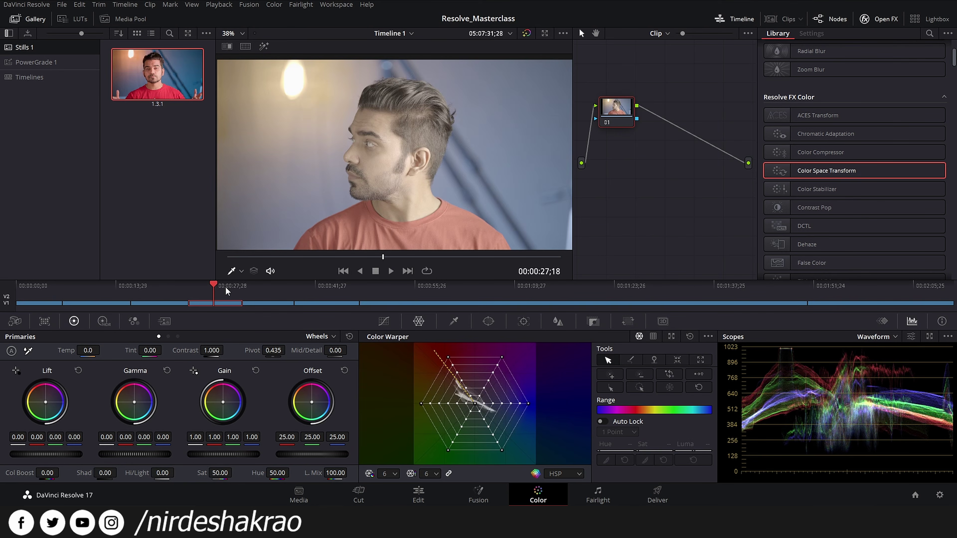
pyautogui.rightClick(158, 60)
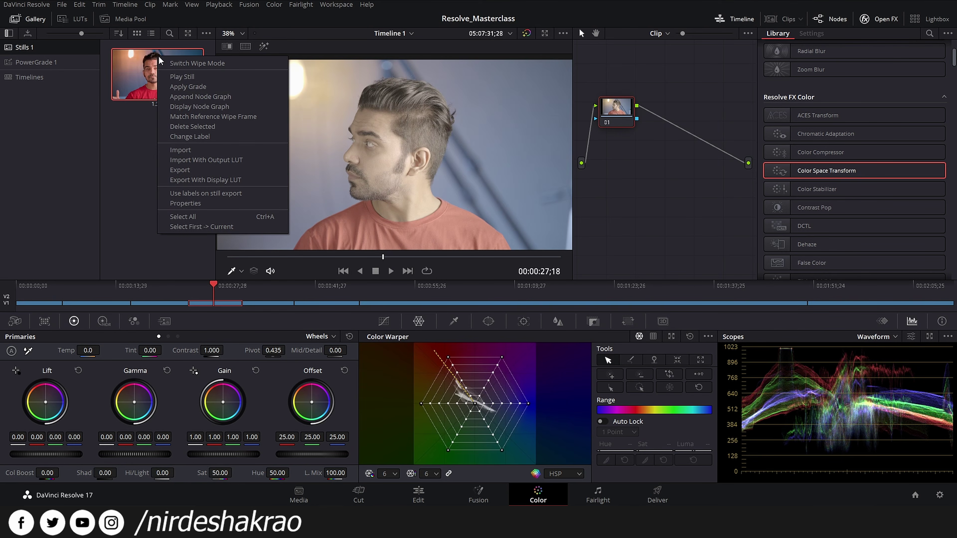
pyautogui.click(181, 92)
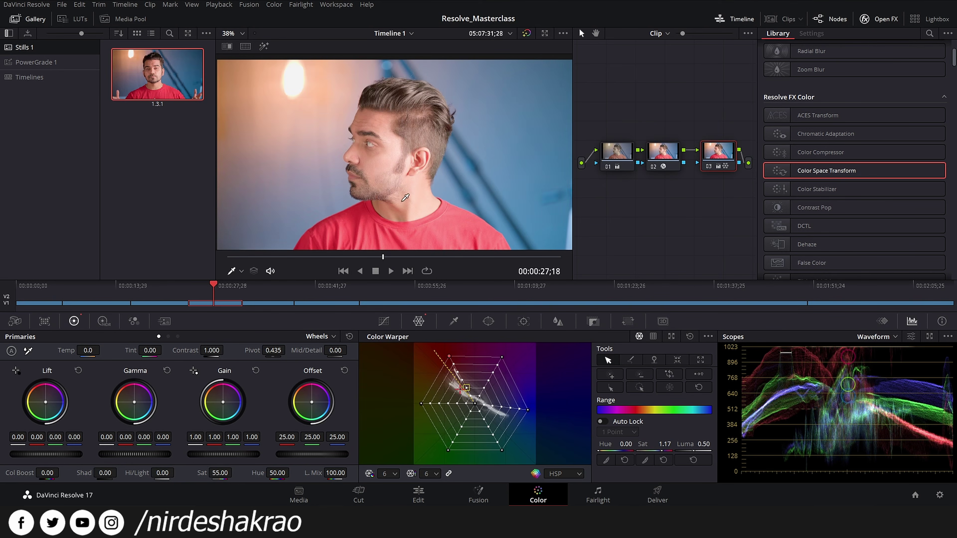
pyautogui.scroll(1, 381, 175)
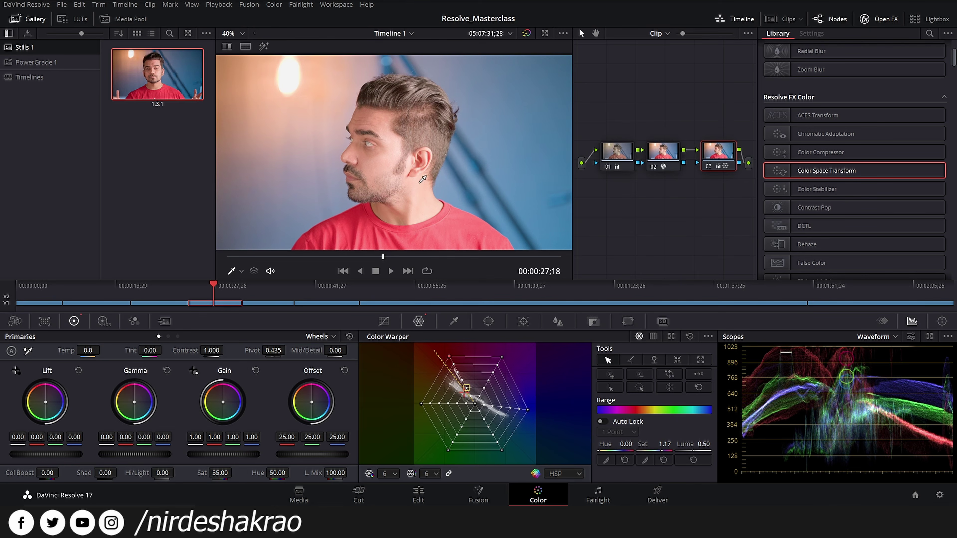
# - Lower node 01's gain to 0.71 and lift to -0.03 on the clip at 00:00:27;18
pyautogui.click(616, 150)
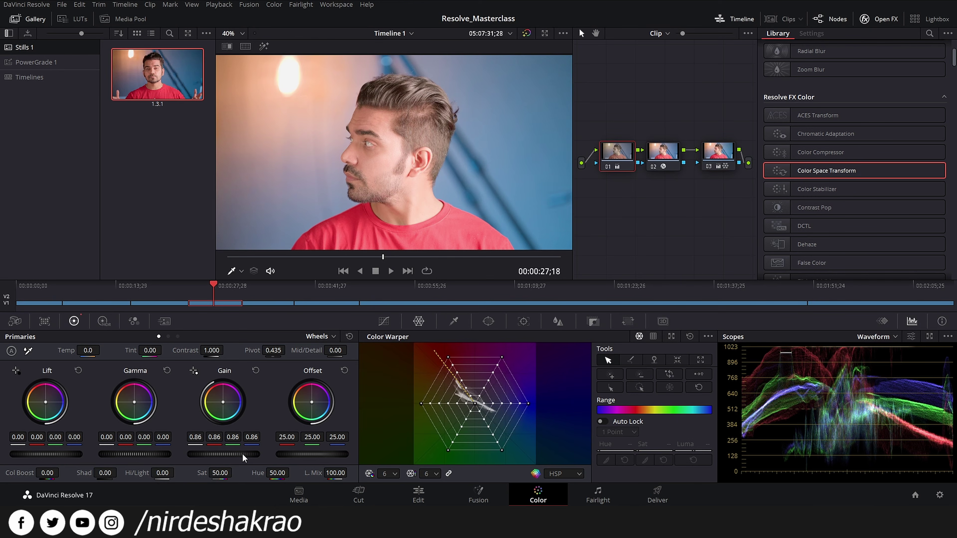
pyautogui.scroll(-9, 233, 454)
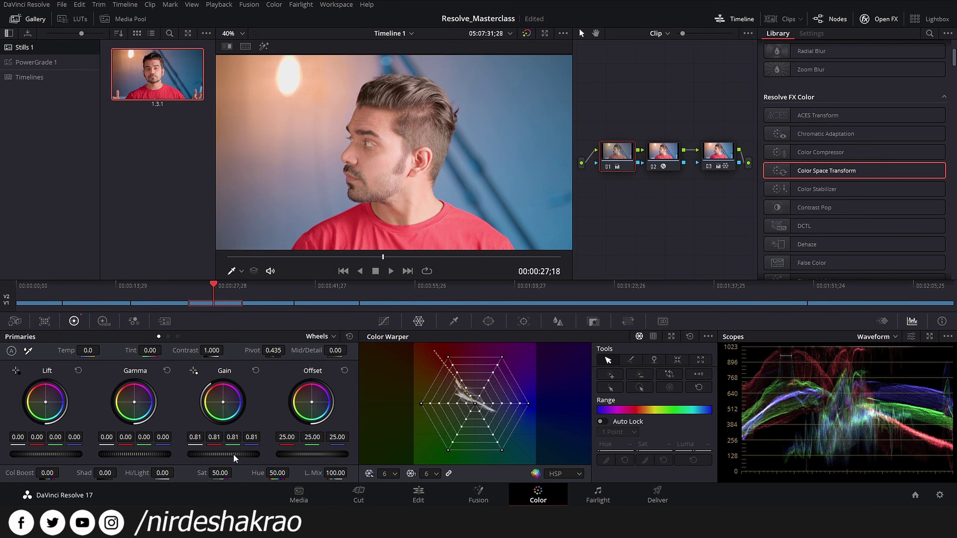
pyautogui.scroll(-8, 233, 454)
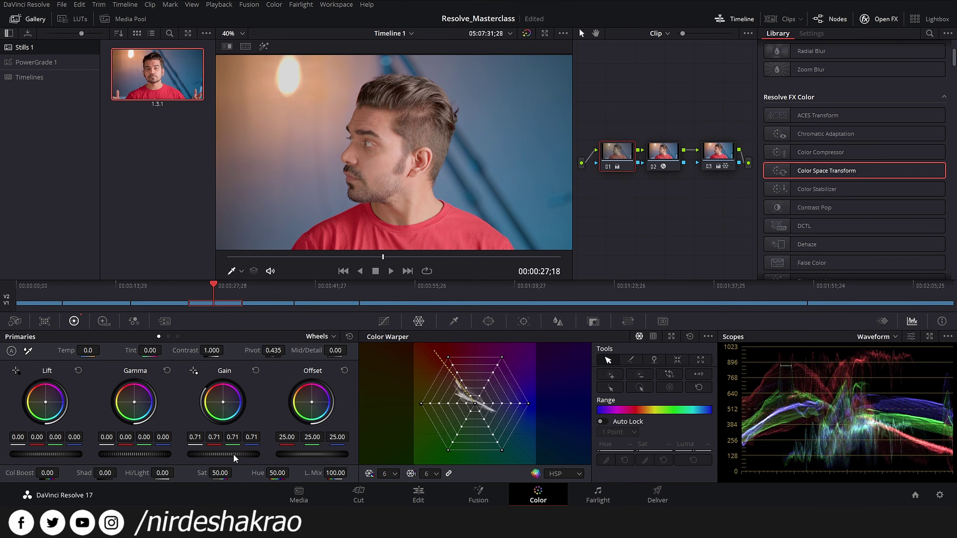
pyautogui.scroll(1, 233, 454)
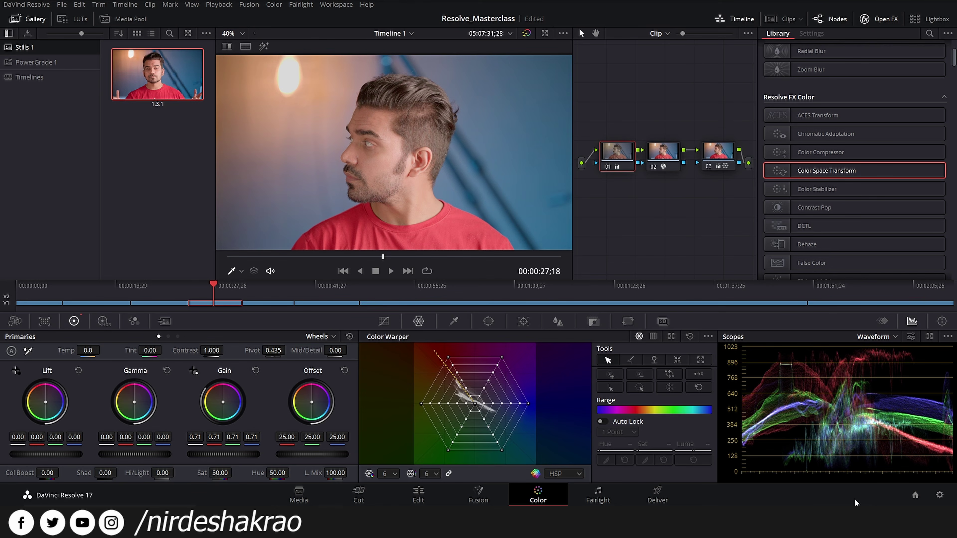
pyautogui.scroll(-3, 41, 456)
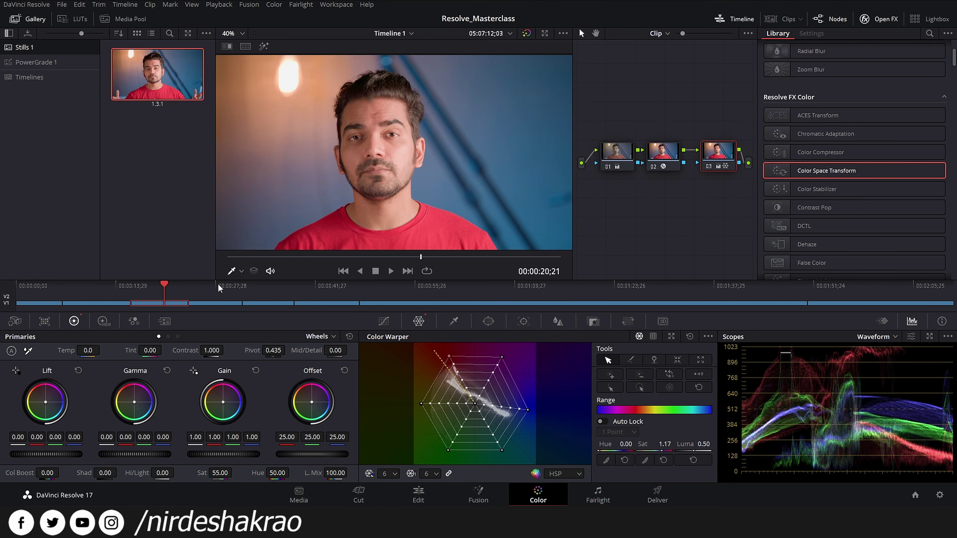
# - Compare the brightness of the graded clips at 00:00:09;01, 00:00:19;15 and 00:00:27;10
pyautogui.click(218, 283)
pyautogui.click(115, 286)
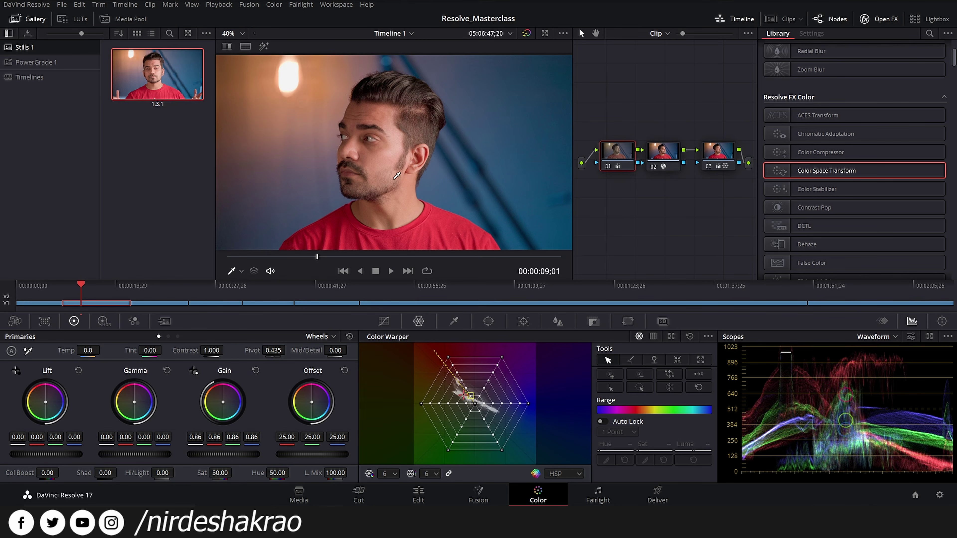
pyautogui.click(156, 286)
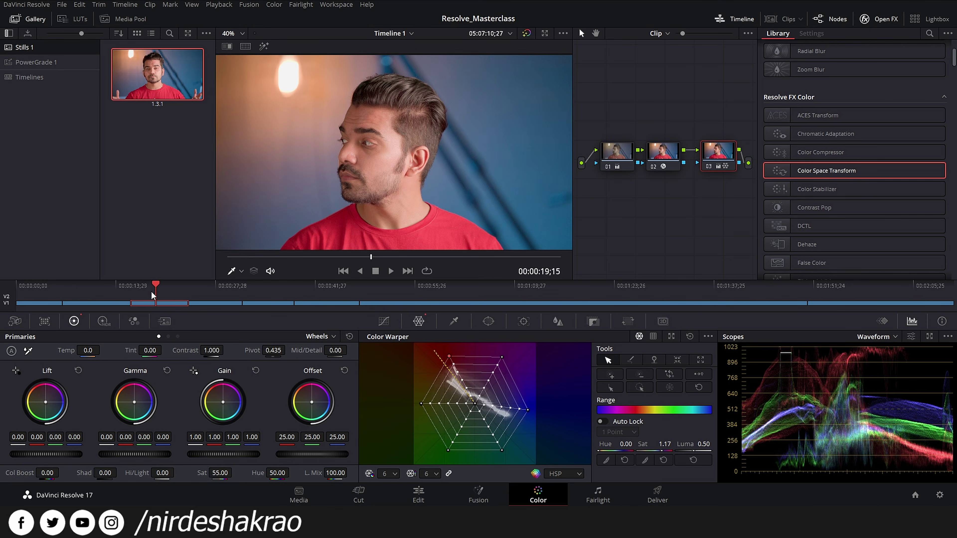
pyautogui.click(211, 286)
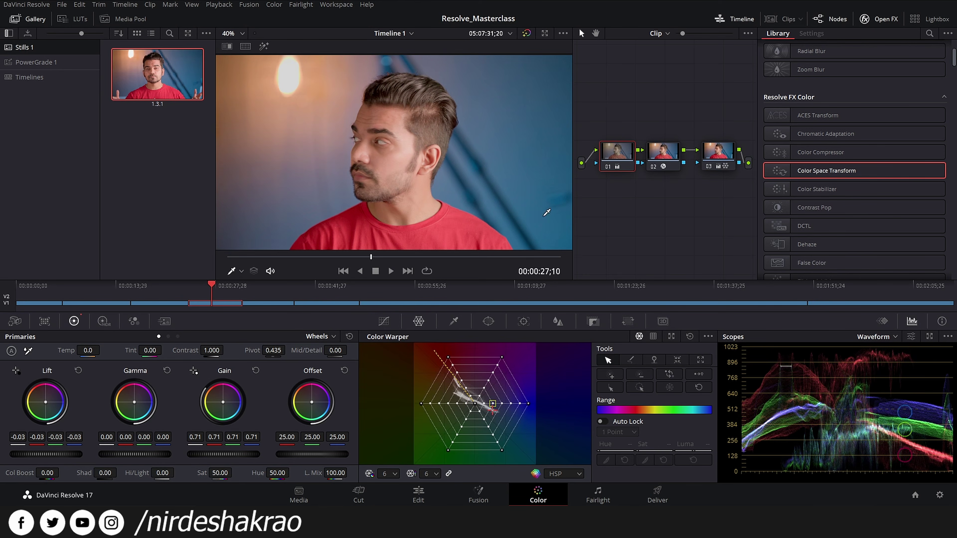
# - Fine-tune node 01 of the clip at 00:00:27;10 to lift -0.04, gamma 0.01 and gain 0.70, and check the face up close
pyautogui.scroll(-8, 226, 455)
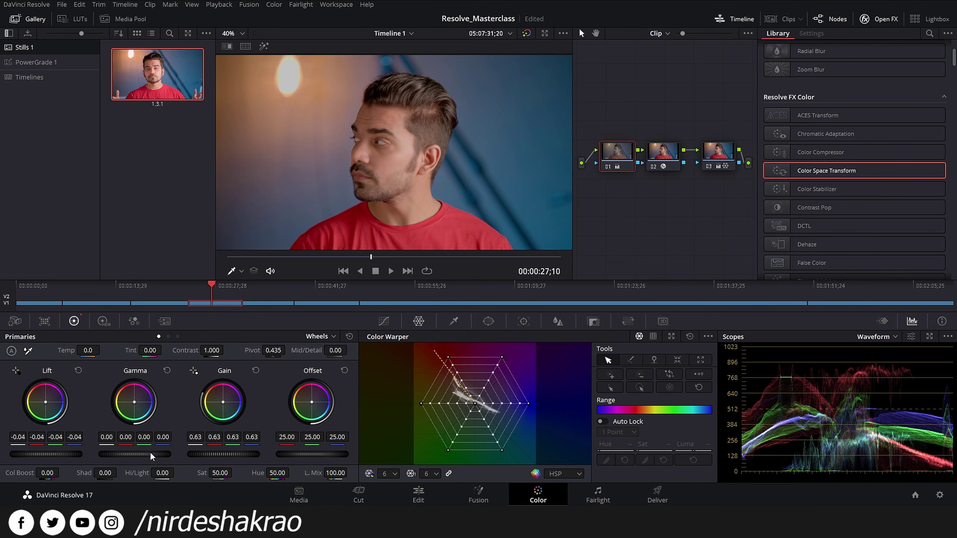
pyautogui.moveTo(150, 453); pyautogui.dragTo(151, 452)
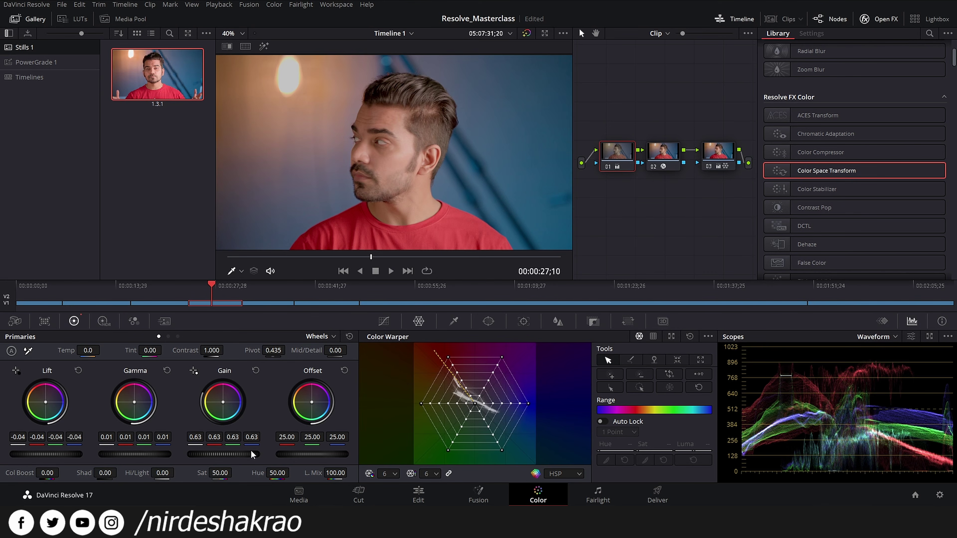
pyautogui.moveTo(237, 455); pyautogui.dragTo(238, 454)
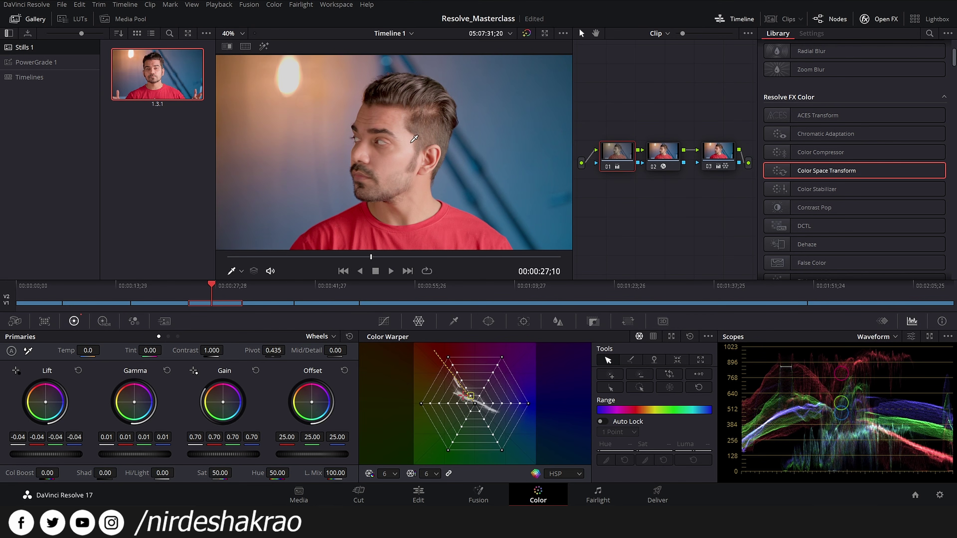
pyautogui.scroll(3, 407, 145)
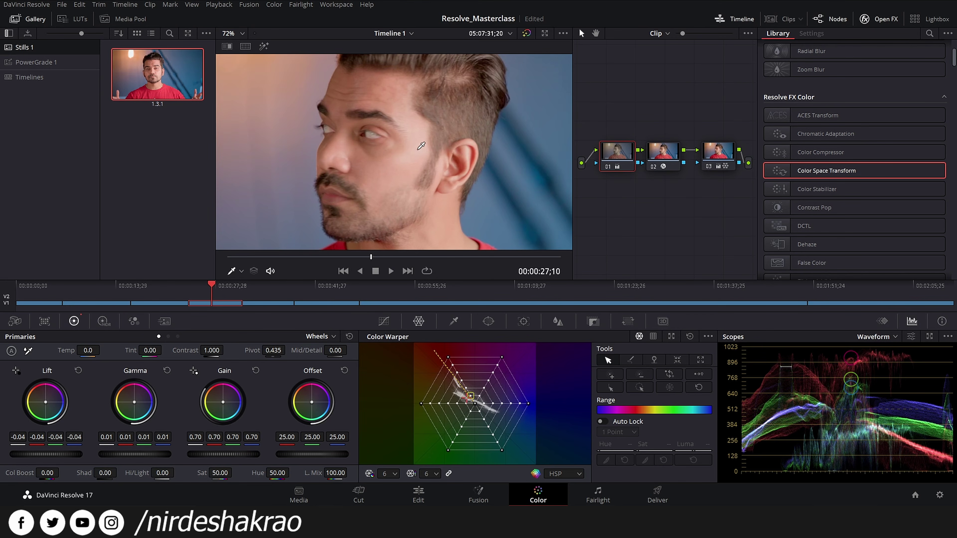
pyautogui.scroll(-1, 405, 183)
pyautogui.scroll(-1, 405, 183)
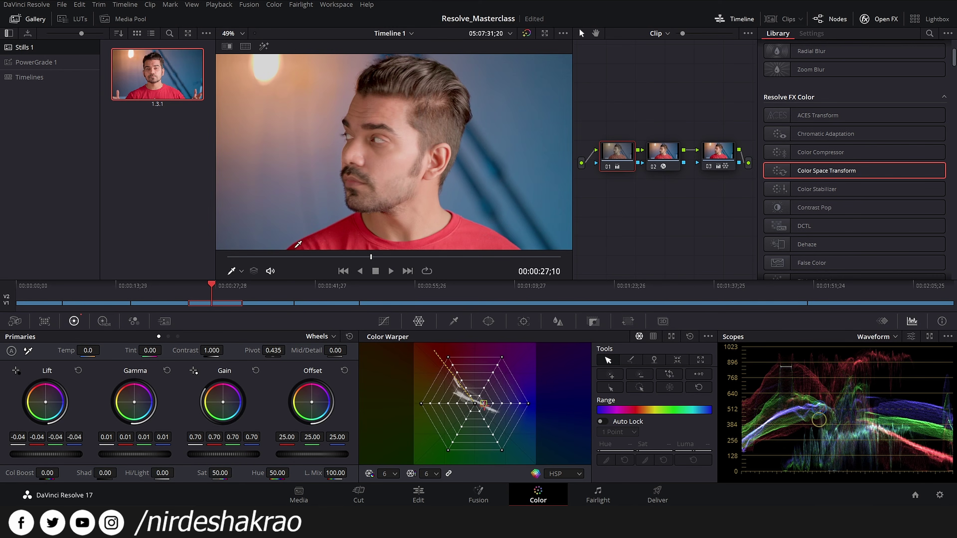
pyautogui.scroll(-2, 433, 176)
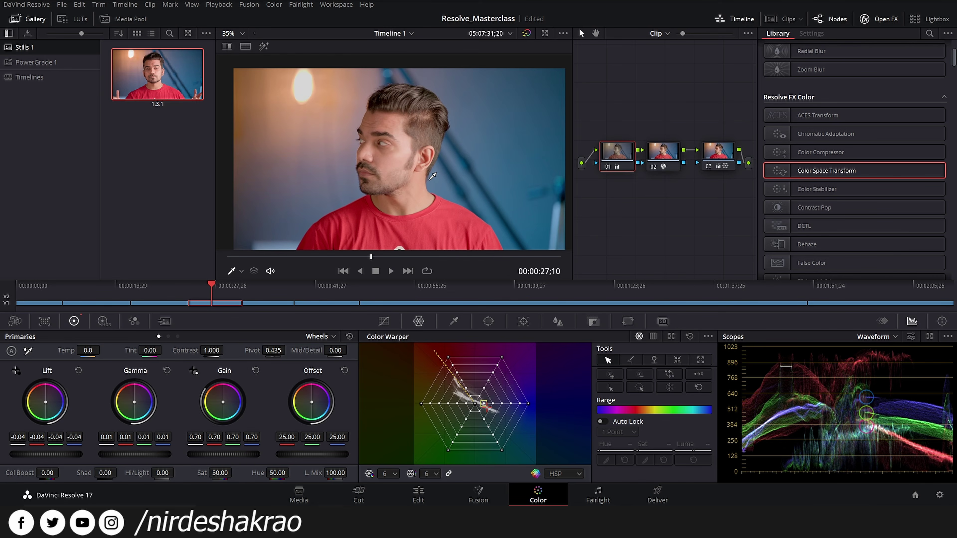
pyautogui.moveTo(430, 180)
pyautogui.mouseDown()
pyautogui.moveTo(429, 166)
pyautogui.moveTo(426, 173)
pyautogui.mouseUp()
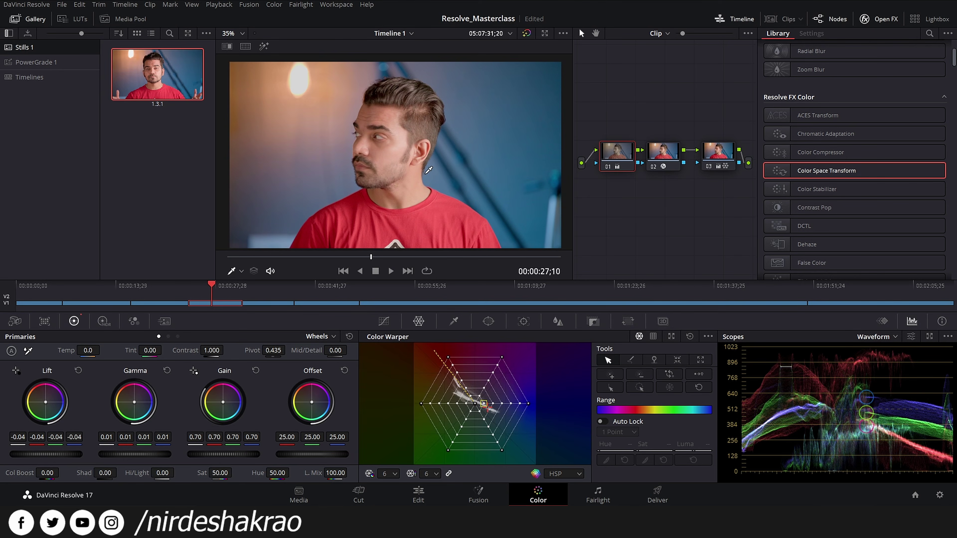
# - Apply the grade from still 1.3.1 to the first clip at 00:00:03;18 and inspect the image
pyautogui.click(42, 284)
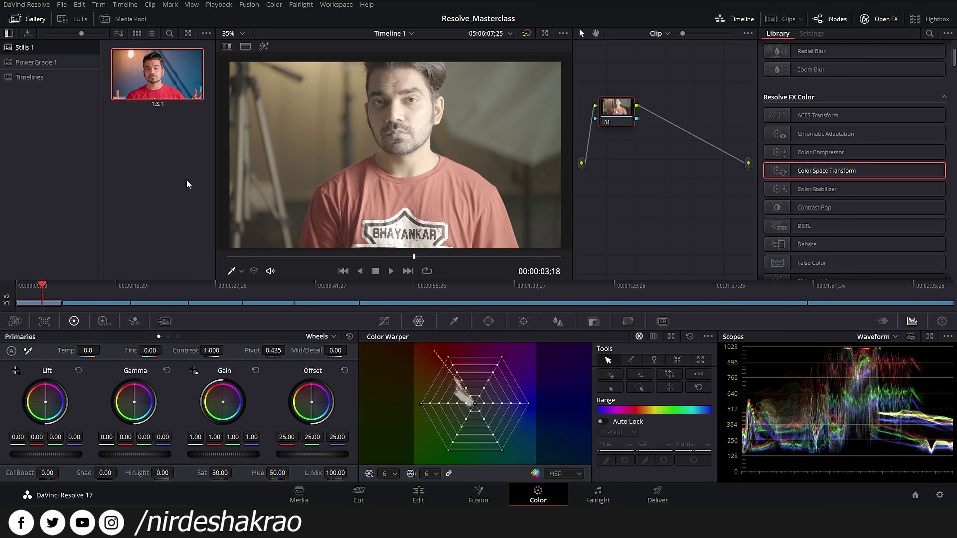
pyautogui.rightClick(168, 54)
pyautogui.click(193, 86)
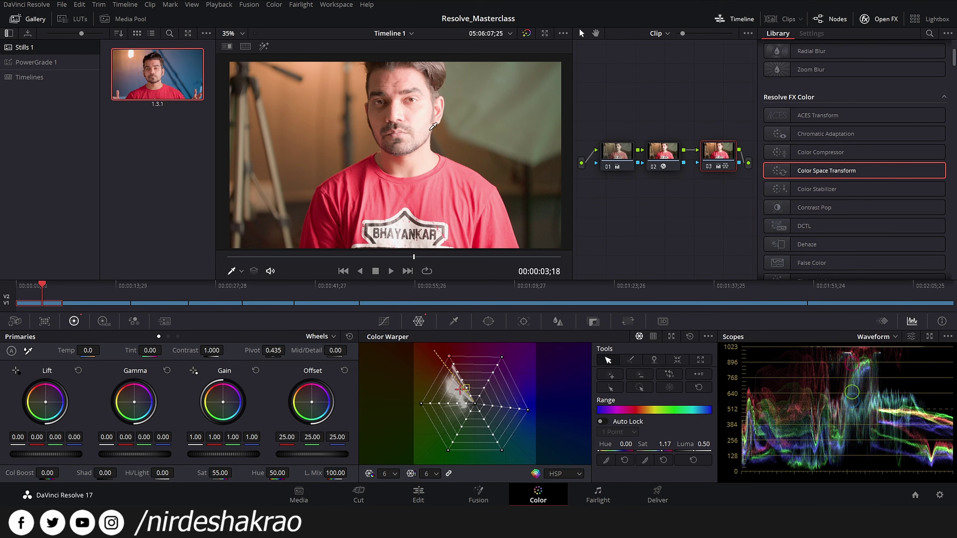
pyautogui.scroll(4, 430, 121)
pyautogui.scroll(-3, 424, 164)
pyautogui.scroll(-2, 427, 161)
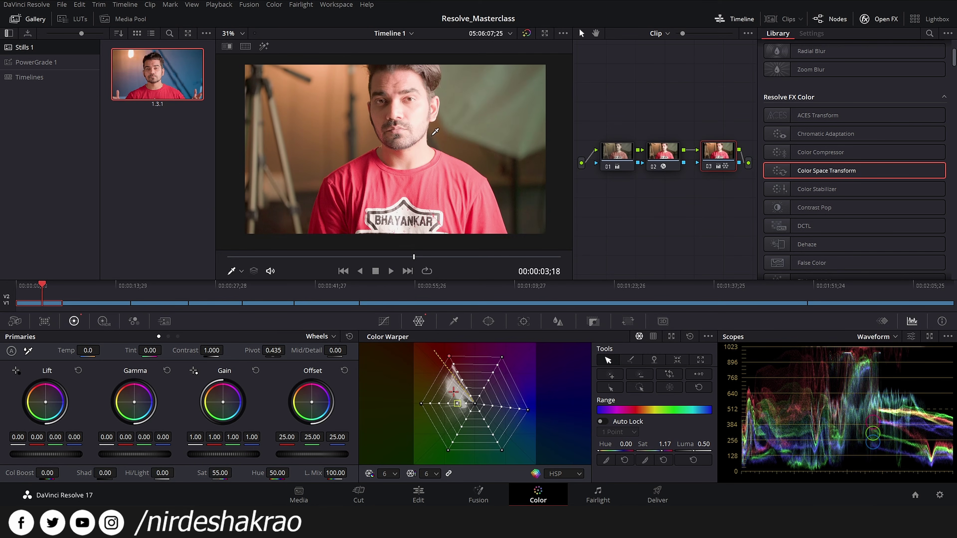
# - Lower the gain of node 01 to 0.66 on the first clip
pyautogui.click(619, 162)
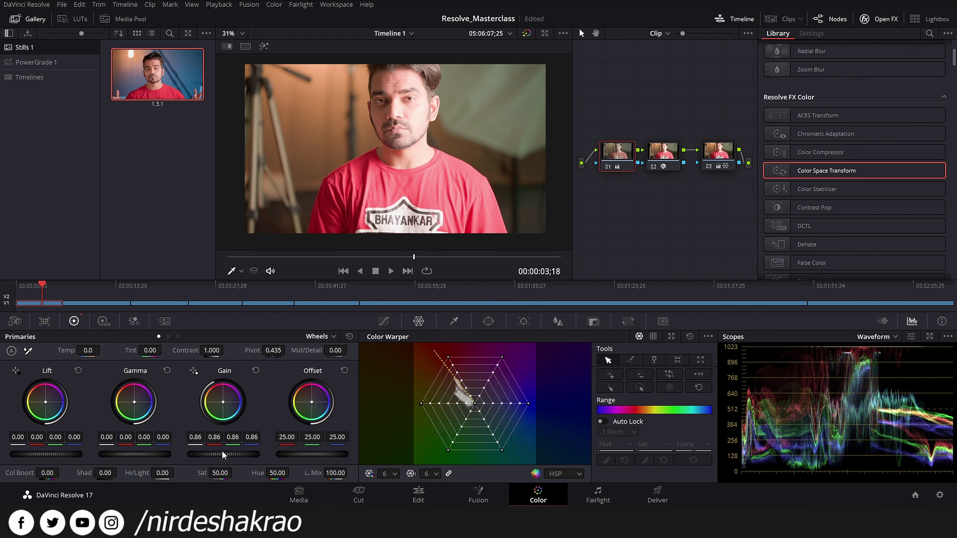
pyautogui.scroll(-10, 220, 456)
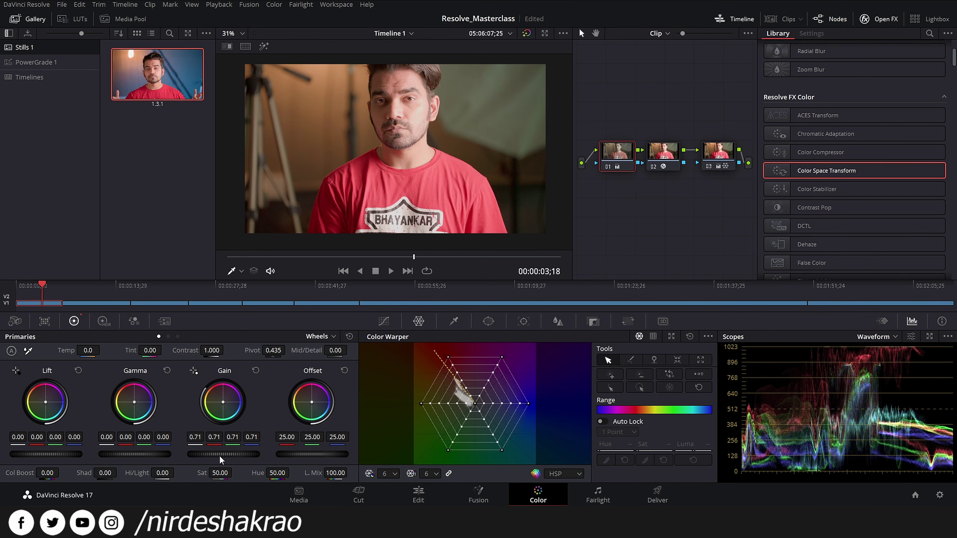
pyautogui.scroll(-1, 220, 456)
pyautogui.scroll(2, 410, 183)
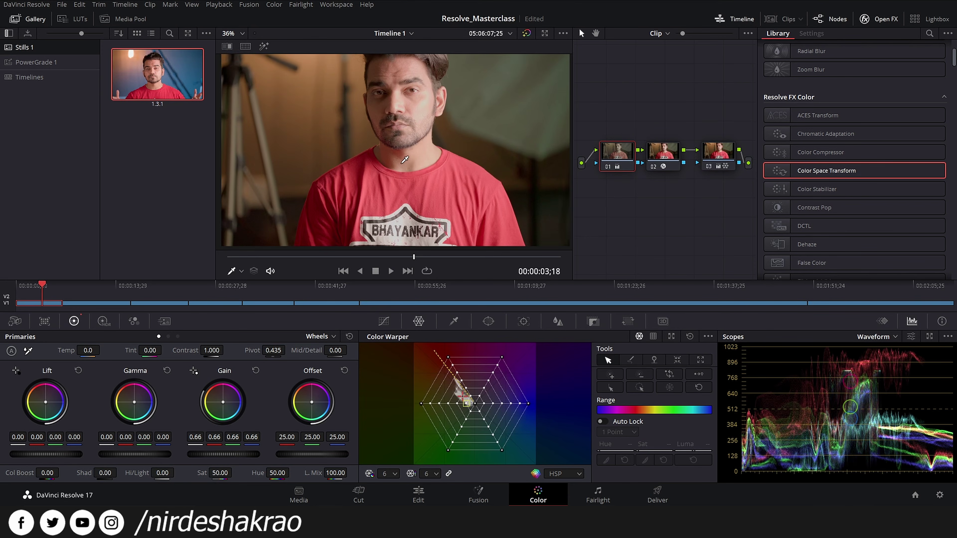
# - Try lowering the gain of node 01 to 0.30 on the first clip and inspect the face up close
pyautogui.scroll(2, 437, 129)
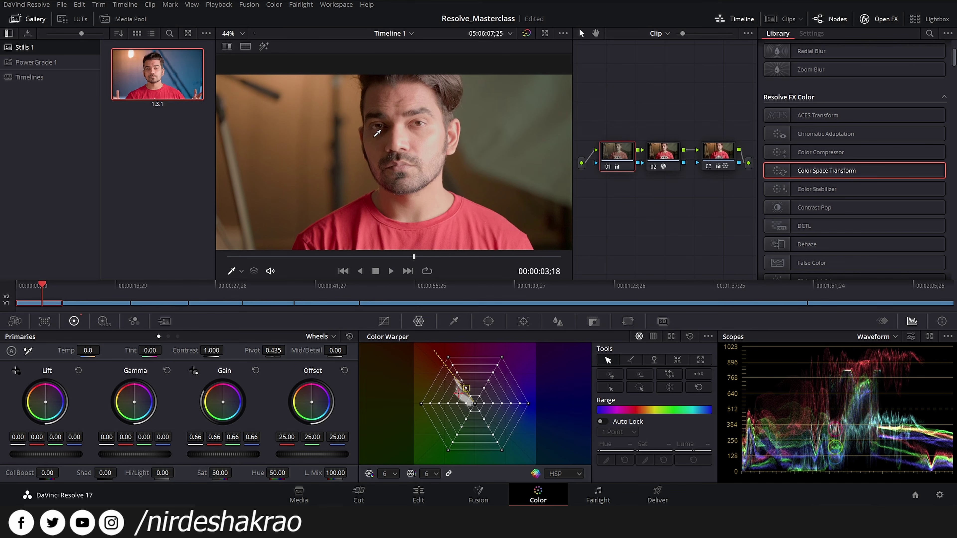
pyautogui.scroll(4, 437, 129)
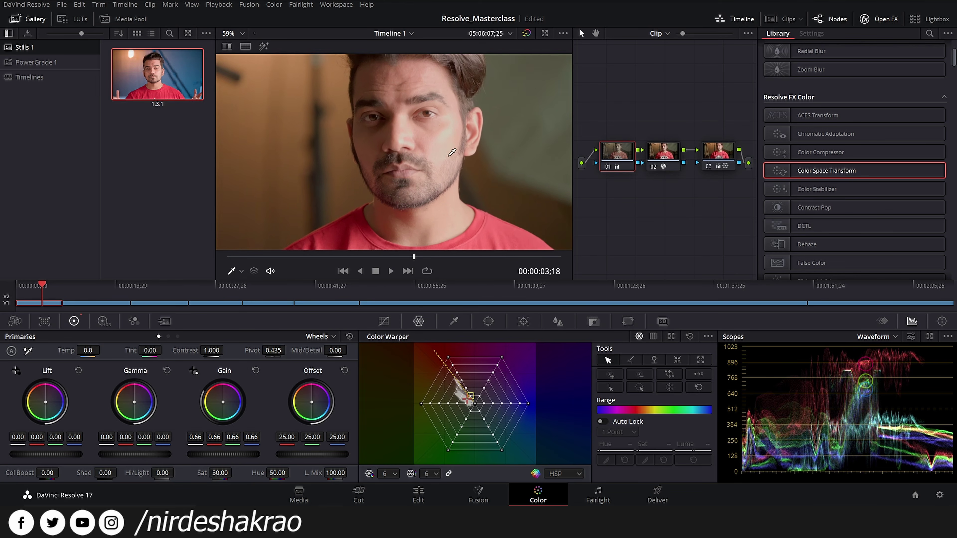
pyautogui.scroll(3, 456, 124)
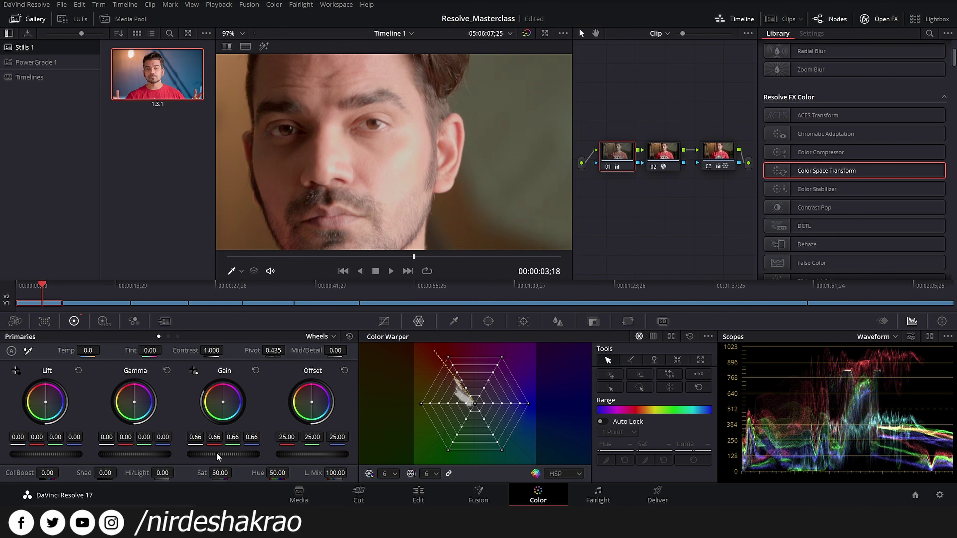
pyautogui.moveTo(216, 453); pyautogui.dragTo(249, 452)
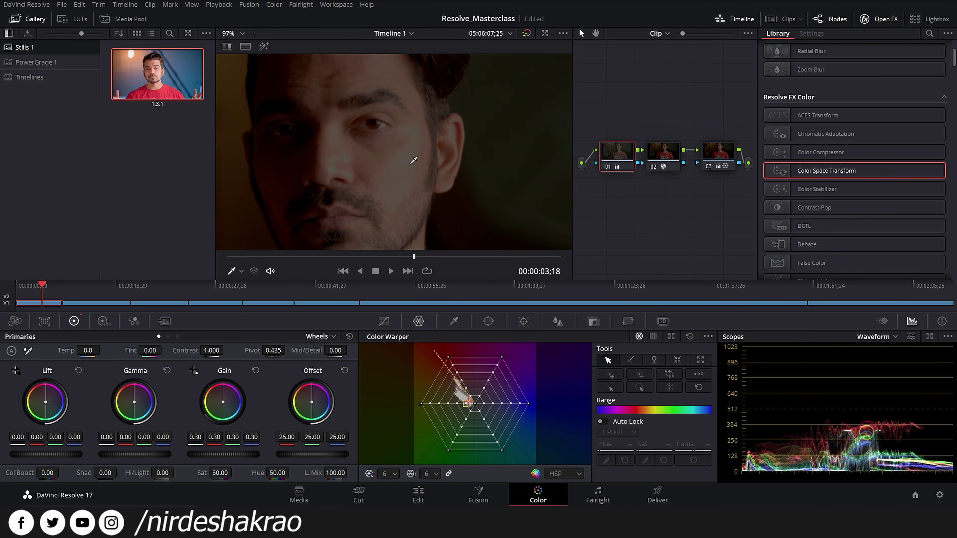
pyautogui.scroll(5, 416, 130)
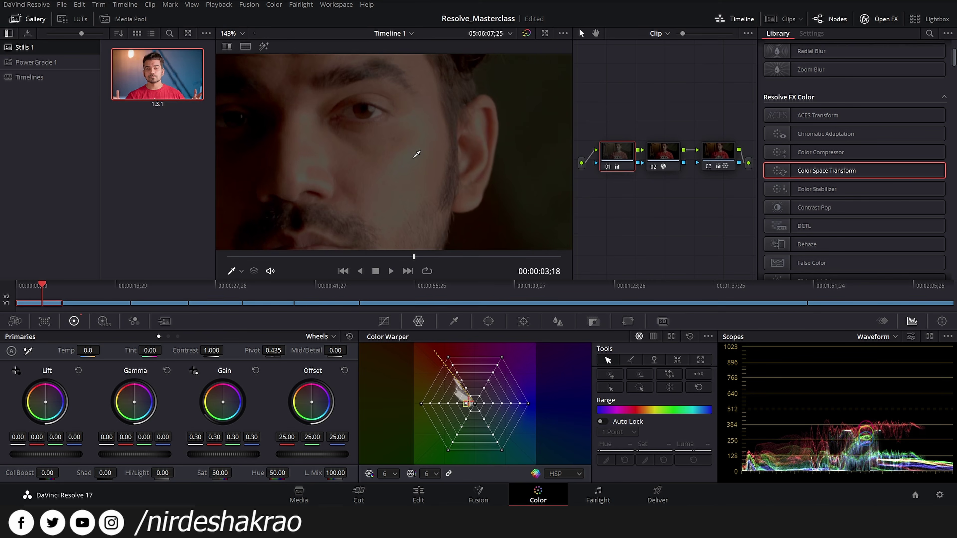
pyautogui.scroll(-6, 438, 160)
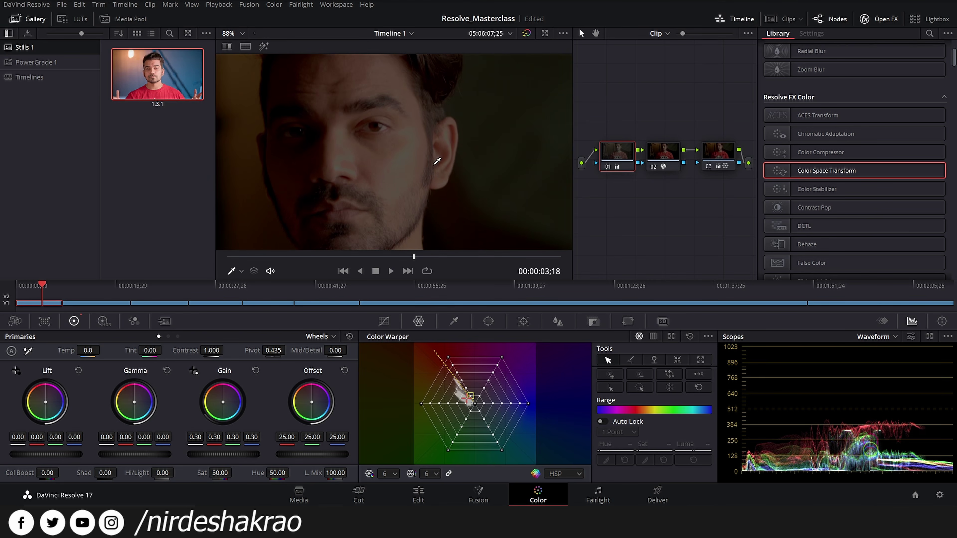
# - Set the gain of node 01 to 0.65 on the first clip and check the face and the wider frame
pyautogui.scroll(15, 238, 452)
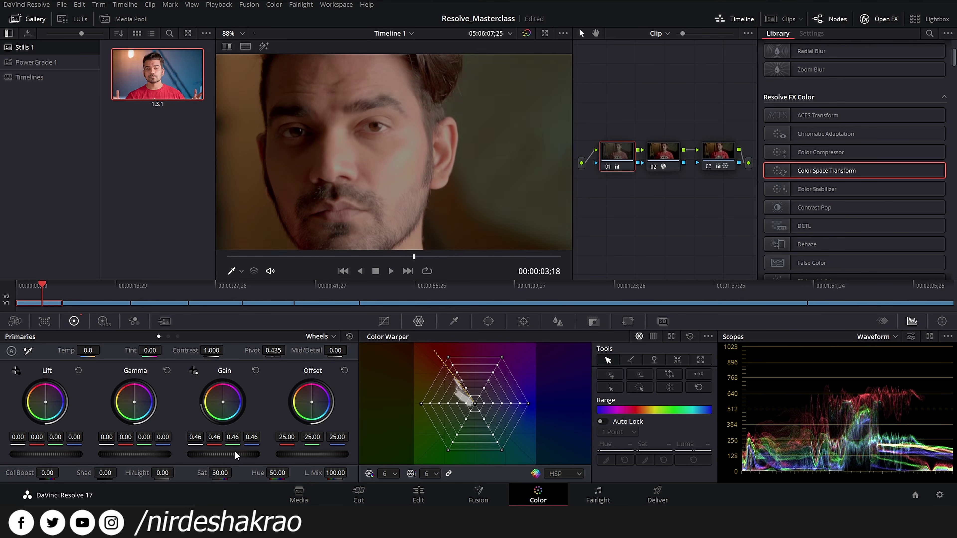
pyautogui.scroll(2, 234, 452)
pyautogui.scroll(-6, 387, 173)
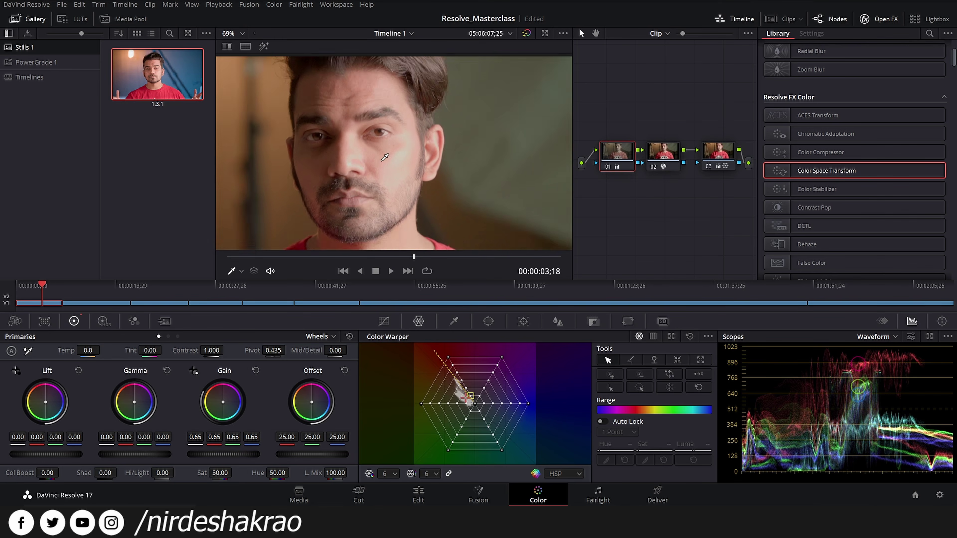
pyautogui.moveTo(386, 174); pyautogui.dragTo(392, 143)
pyautogui.scroll(-2, 389, 143)
pyautogui.scroll(1, 392, 143)
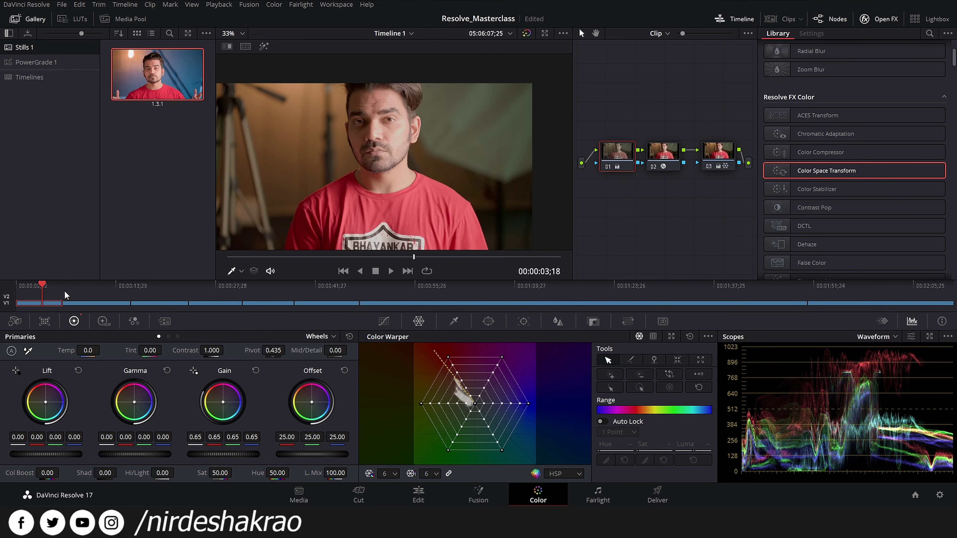
# - Compare the graded look of the second, third and fourth clips on the timeline
pyautogui.click(93, 284)
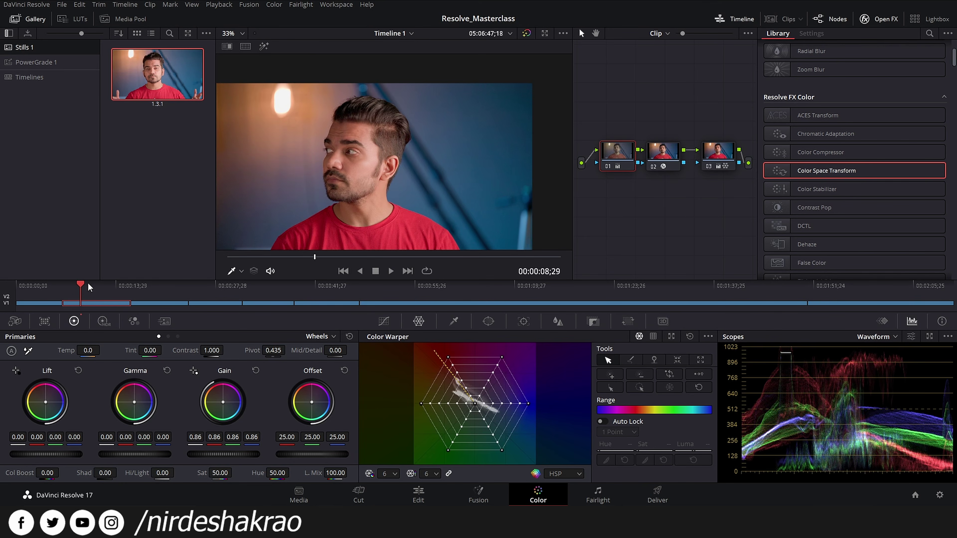
pyautogui.scroll(2, 416, 151)
pyautogui.scroll(2, 415, 151)
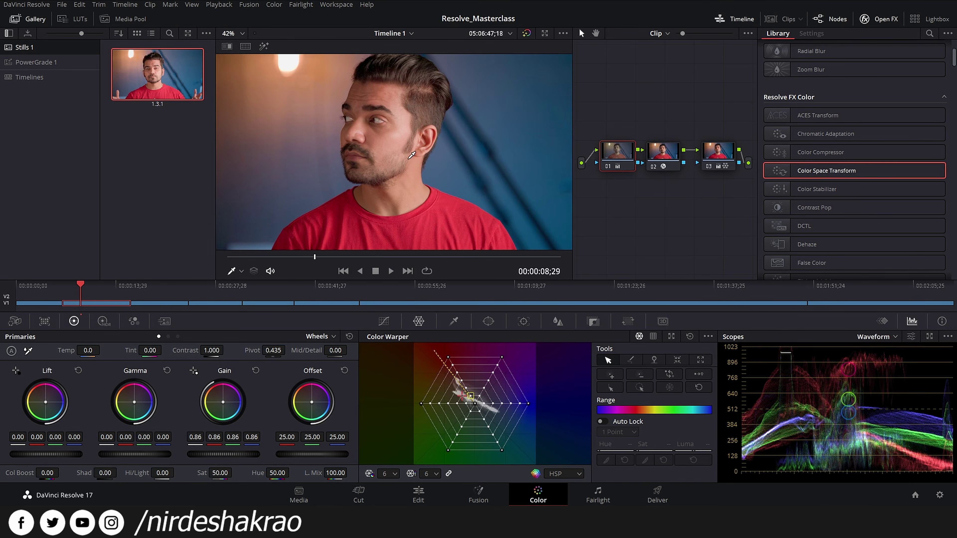
pyautogui.click(155, 285)
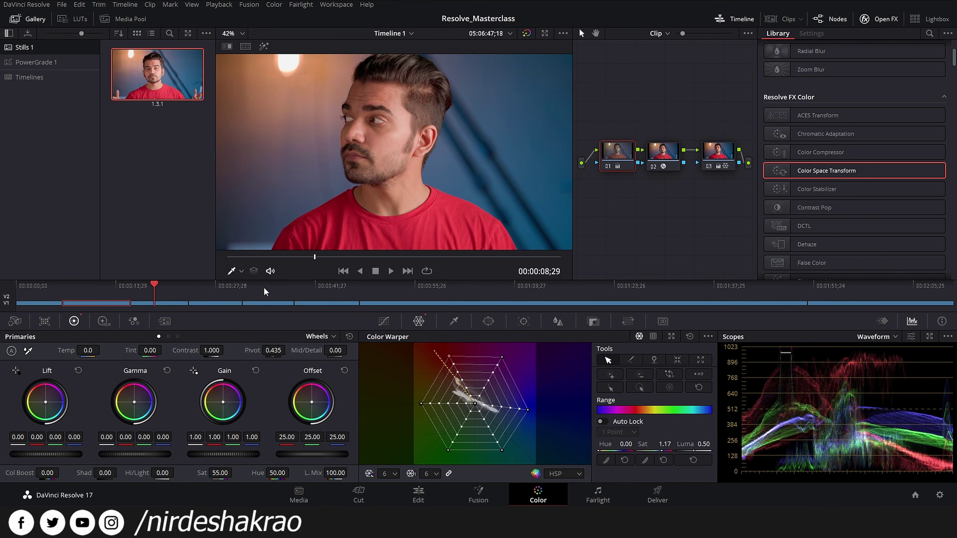
pyautogui.click(216, 285)
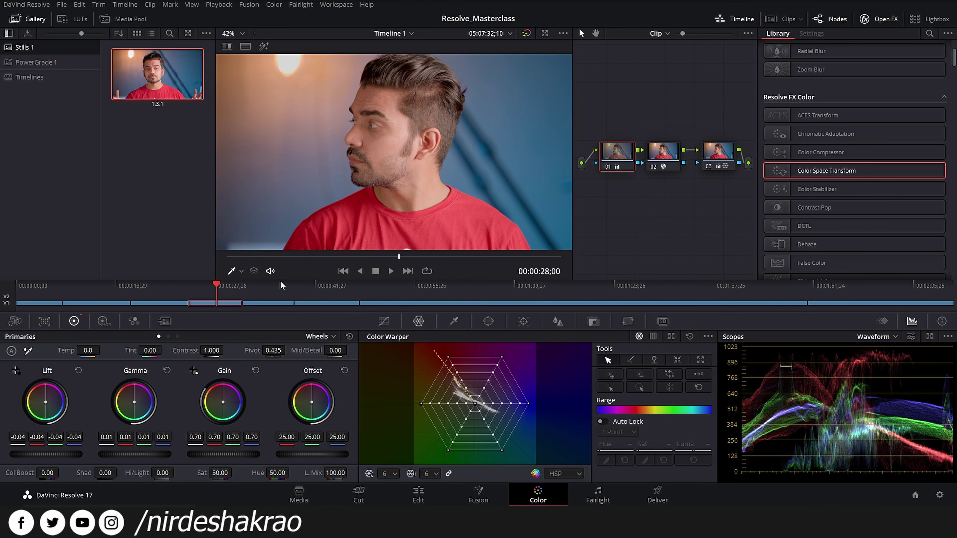
# - Apply the grade from still 1.3.1 to the ungraded fifth clip at 00:00:34;13
pyautogui.click(262, 285)
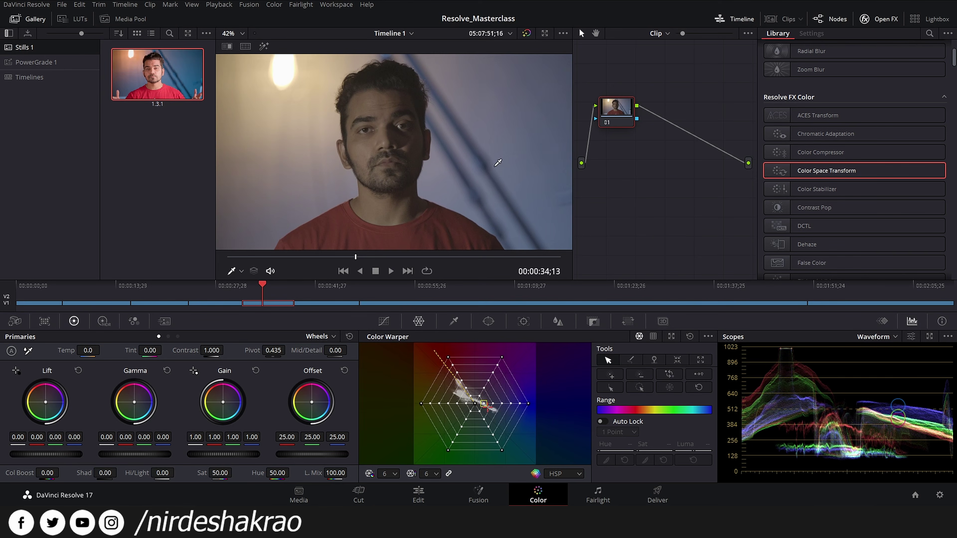
pyautogui.rightClick(167, 71)
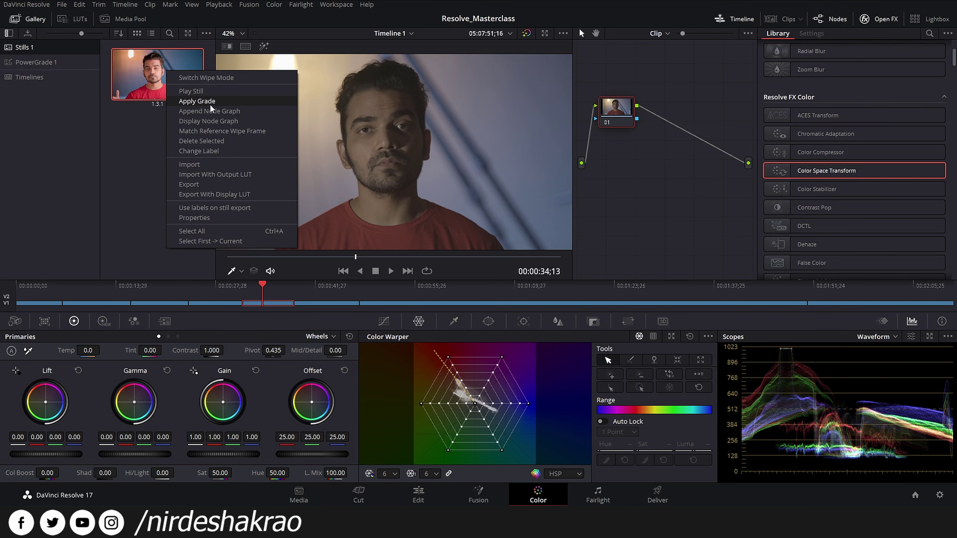
pyautogui.click(210, 104)
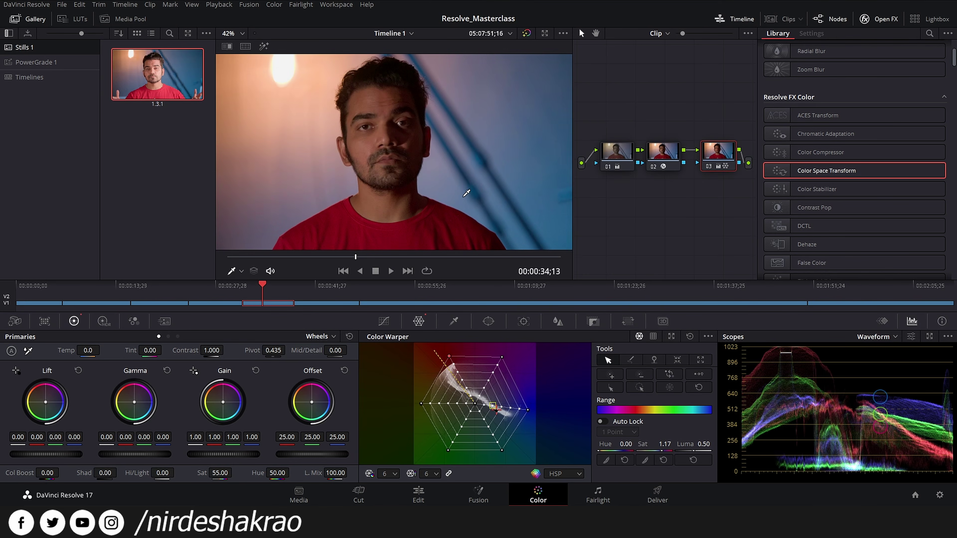
# - Lower the gain of node 01 to 0.83 on the fifth clip
pyautogui.click(618, 154)
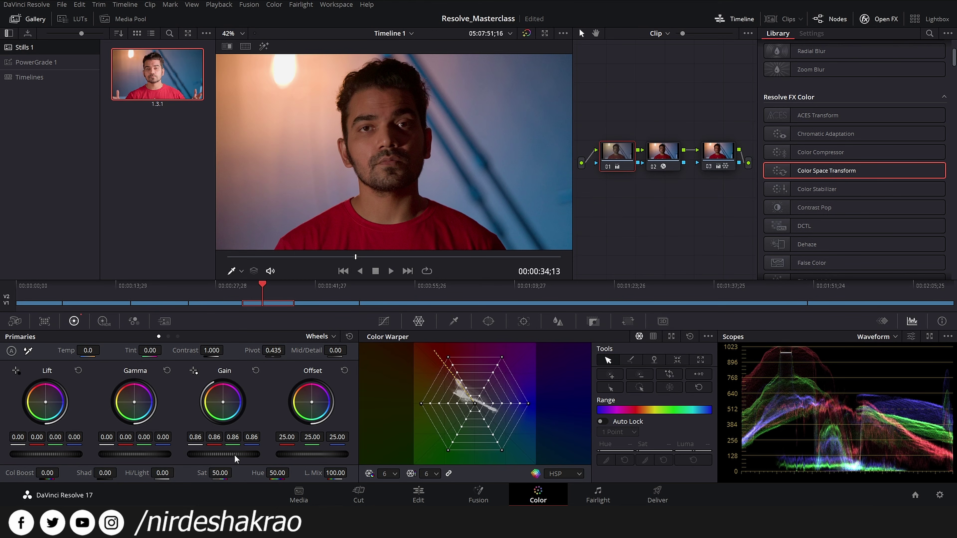
pyautogui.moveTo(234, 454); pyautogui.dragTo(239, 454)
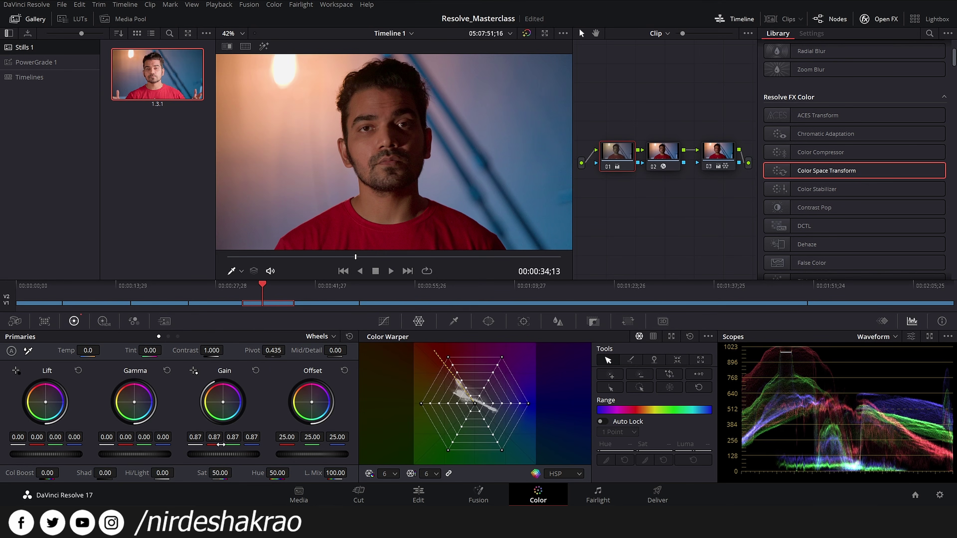
pyautogui.scroll(-6, 227, 455)
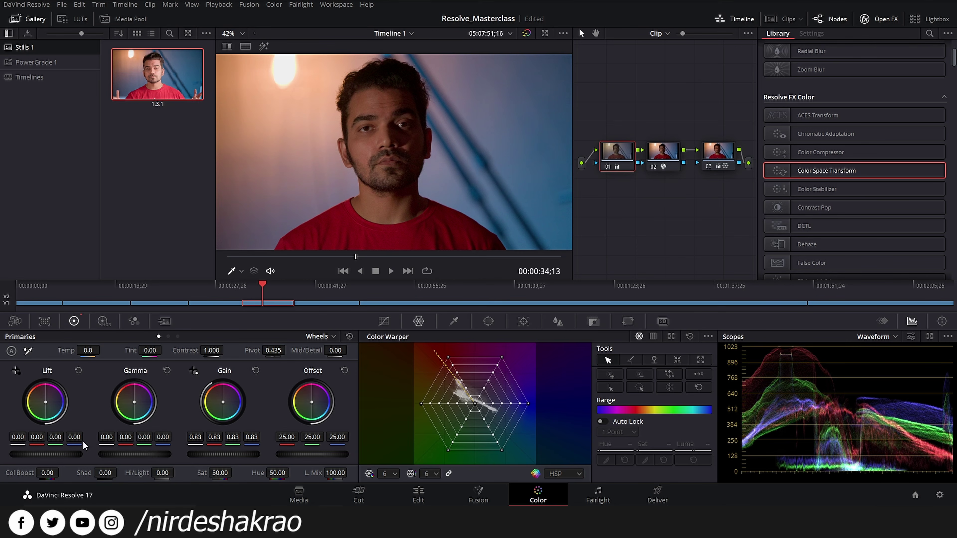
# - Try raising the lift of node 01 to 0.05 and up to 0.14 while checking the waveform, and return it to 0.00
pyautogui.scroll(3, 57, 454)
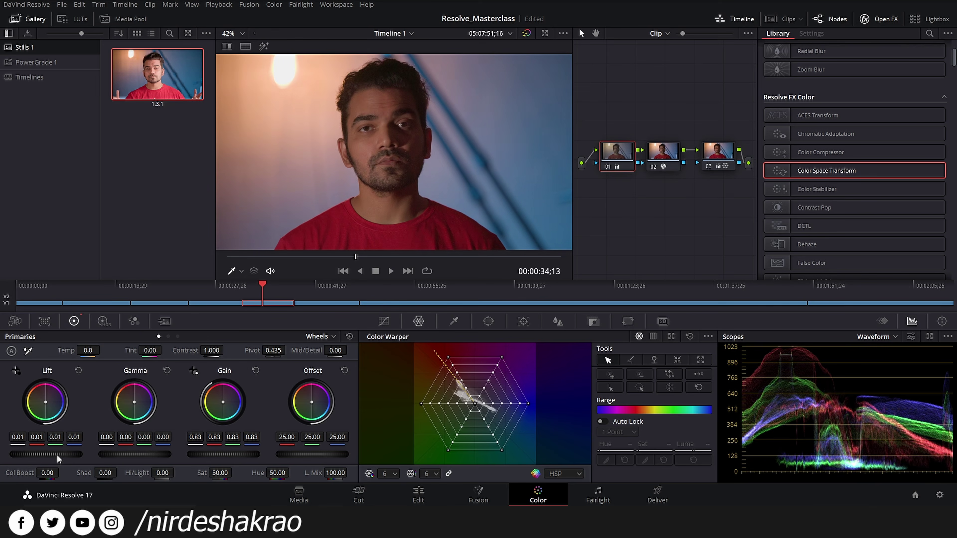
pyautogui.scroll(2, 57, 454)
pyautogui.scroll(1, 890, 468)
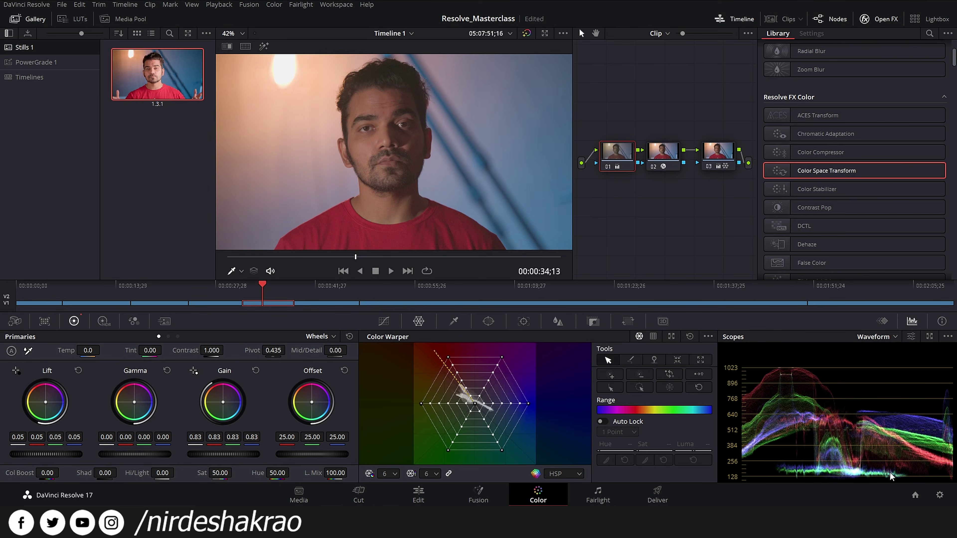
pyautogui.scroll(-2, 890, 471)
pyautogui.scroll(1, 890, 464)
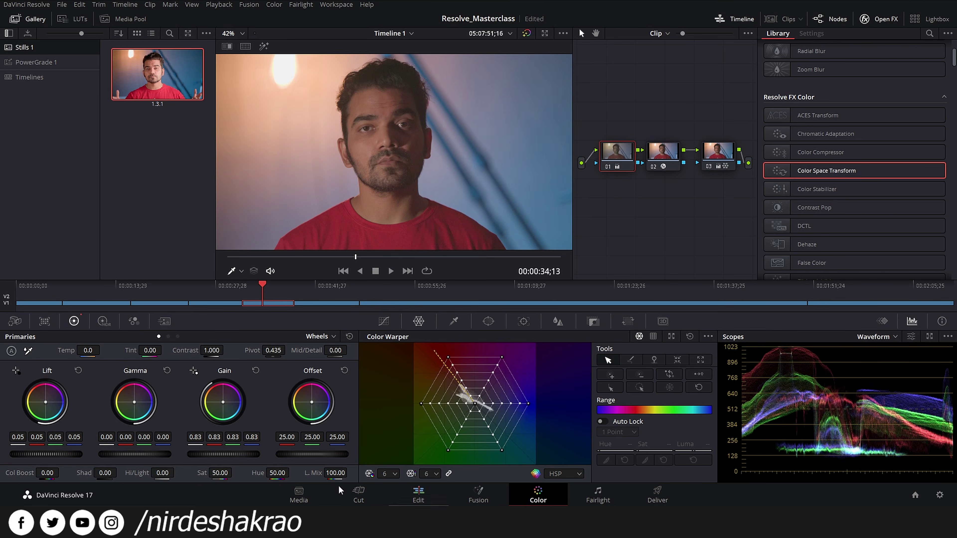
pyautogui.scroll(-4, 51, 455)
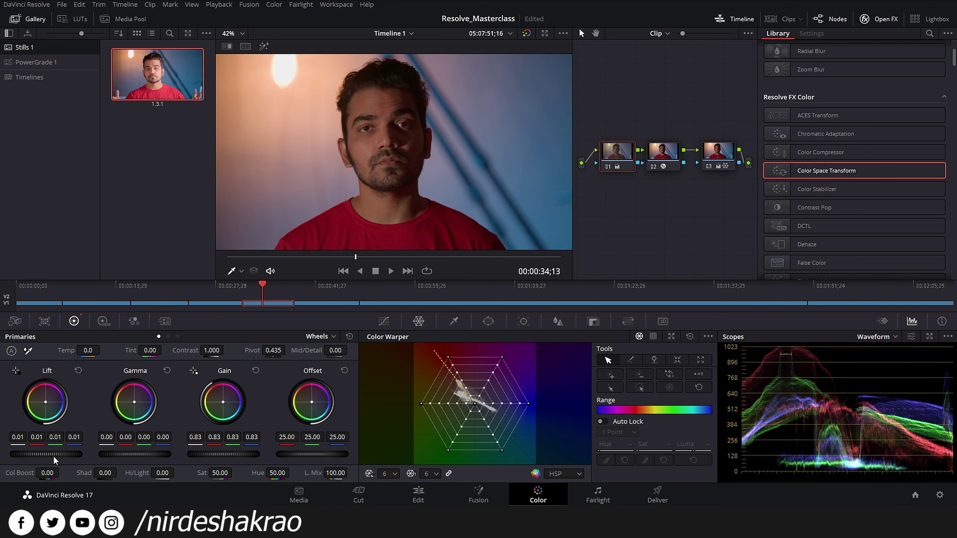
pyautogui.scroll(13, 54, 454)
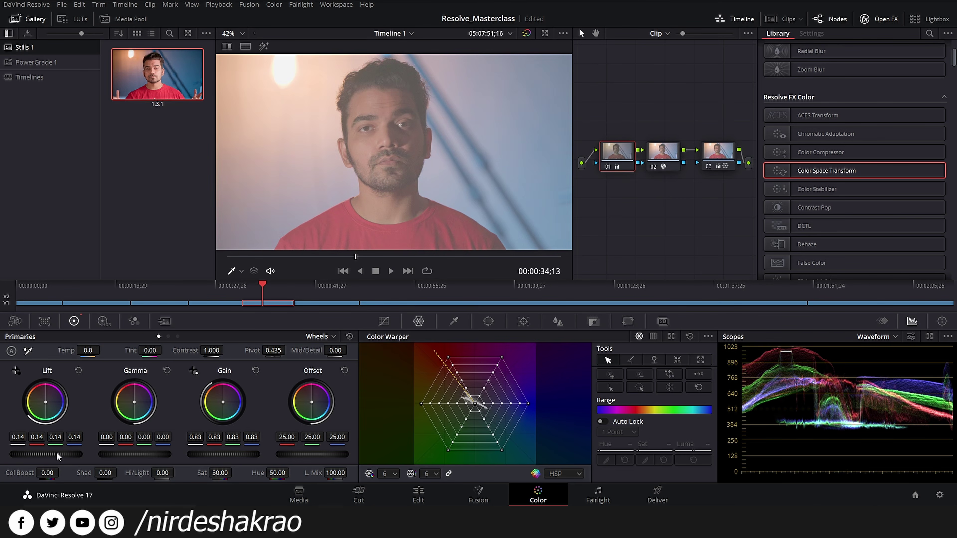
pyautogui.scroll(-14, 57, 452)
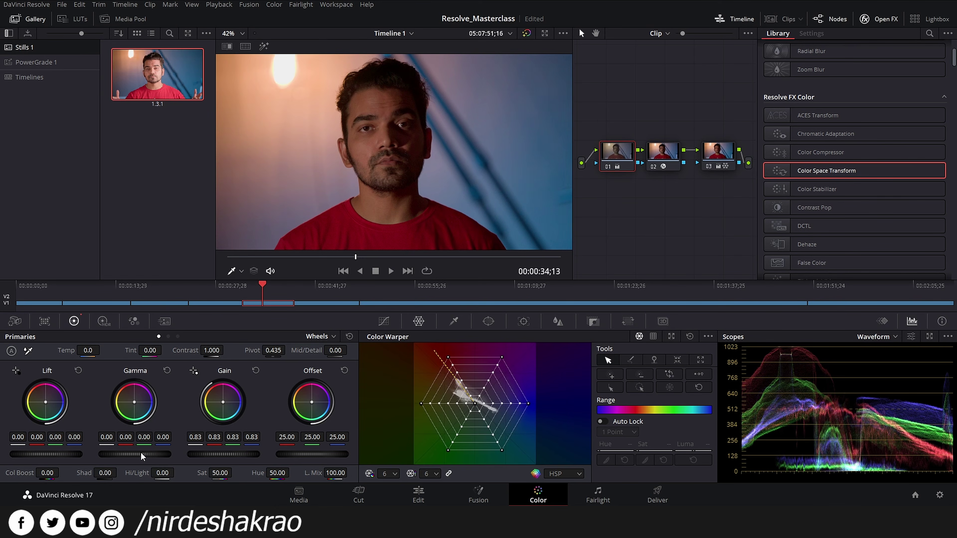
# - Raise the gamma of node 01 to 0.10 and lower its lift to -0.03 on the fifth clip
pyautogui.scroll(3, 141, 453)
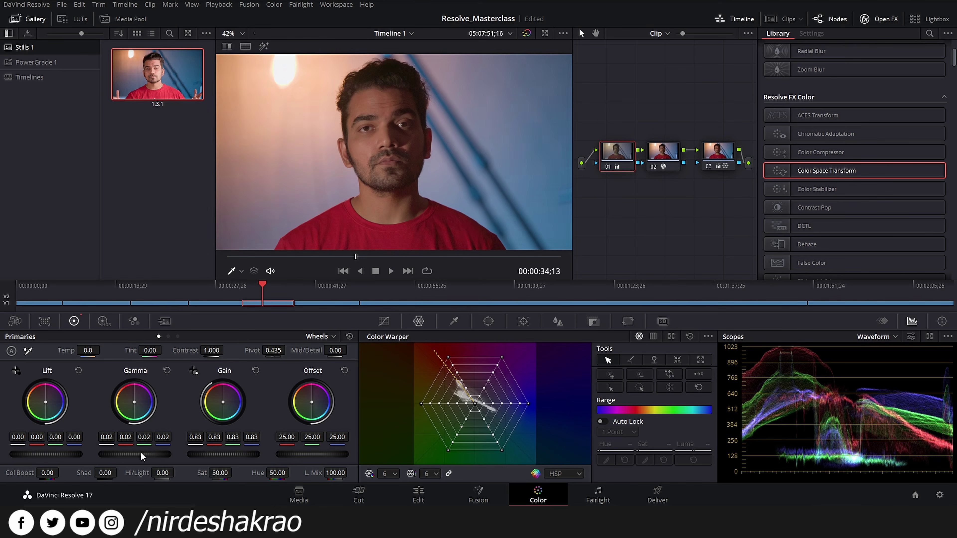
pyautogui.scroll(3, 141, 453)
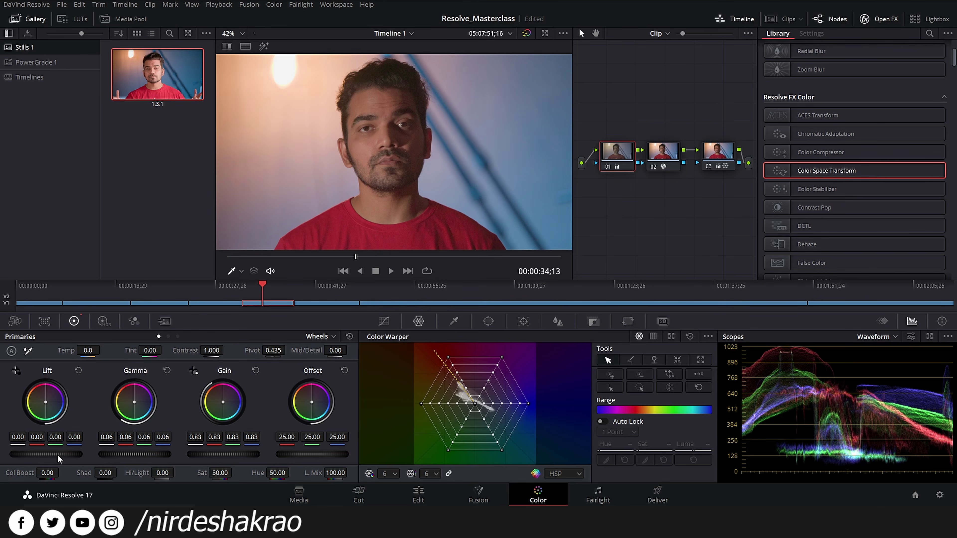
pyautogui.scroll(-1, 57, 454)
pyautogui.scroll(-1, 57, 454)
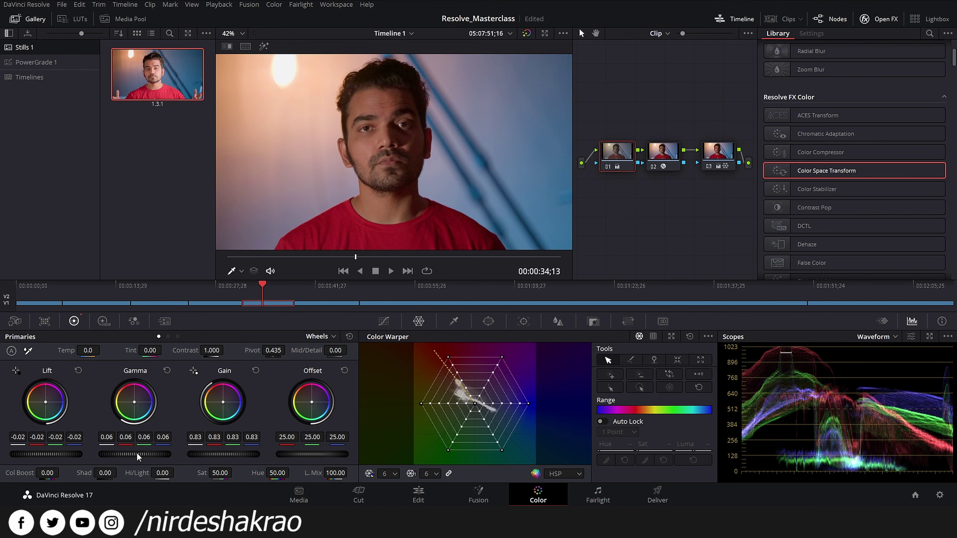
pyautogui.scroll(4, 137, 452)
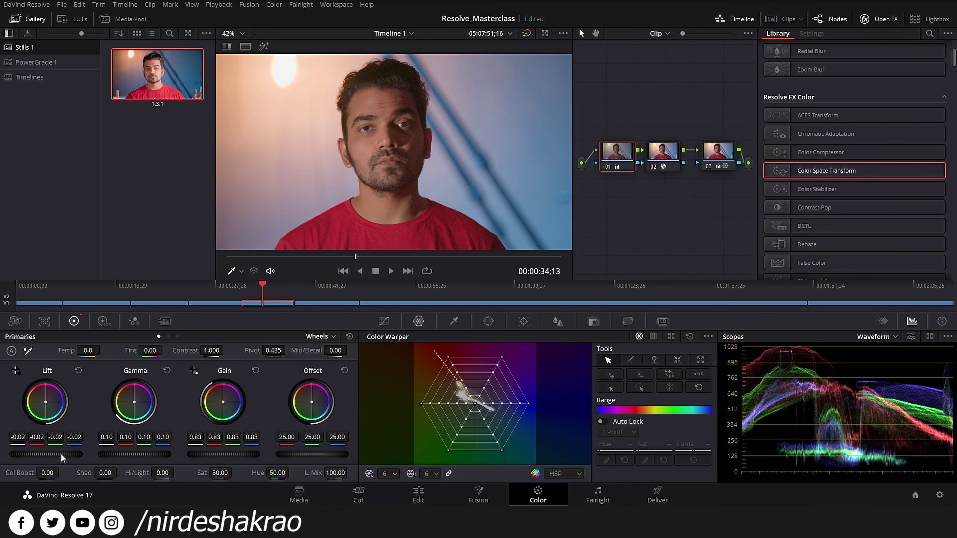
pyautogui.scroll(-1, 60, 453)
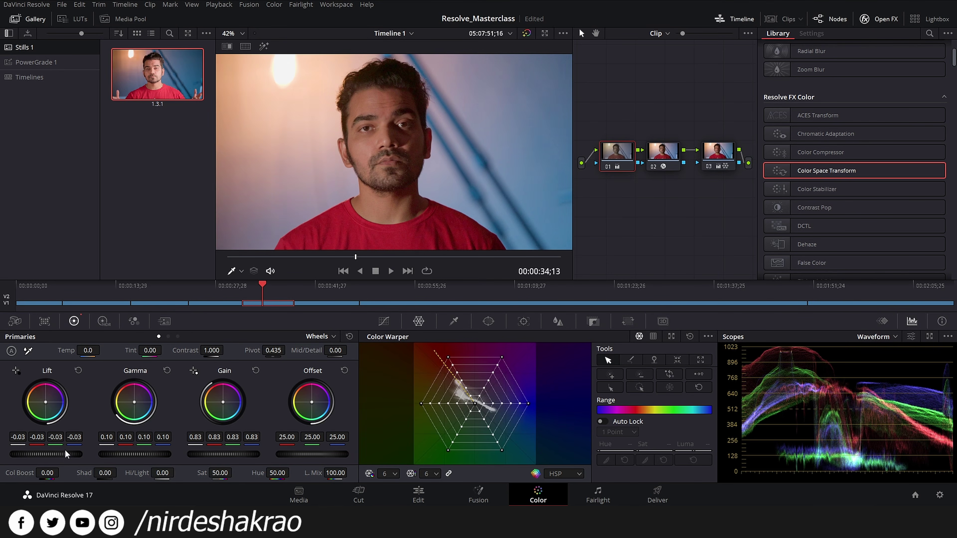
# - Compare the face up close in the fifth clip at 00:00:34;28 and the fourth clip at 00:00:30;03
pyautogui.click(220, 285)
pyautogui.click(265, 289)
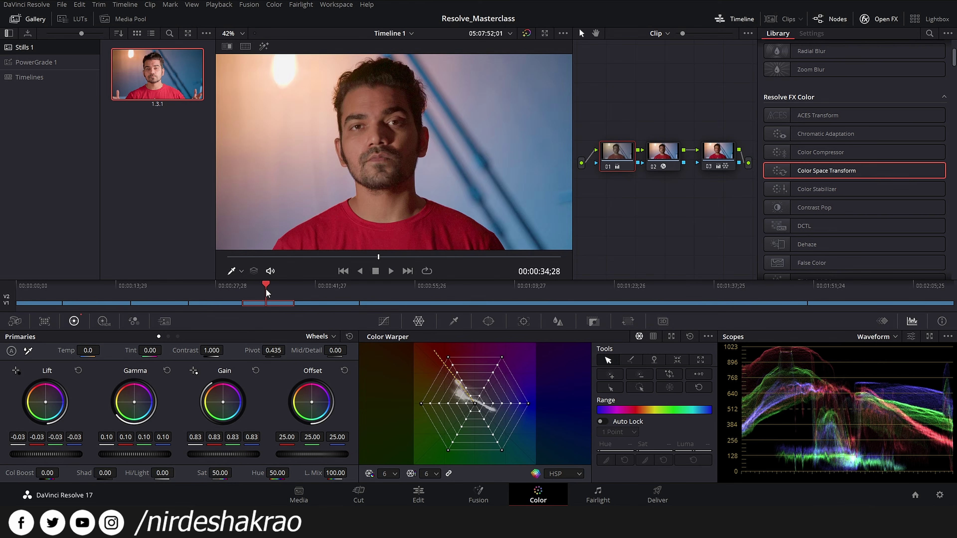
pyautogui.scroll(3, 426, 136)
pyautogui.scroll(6, 426, 136)
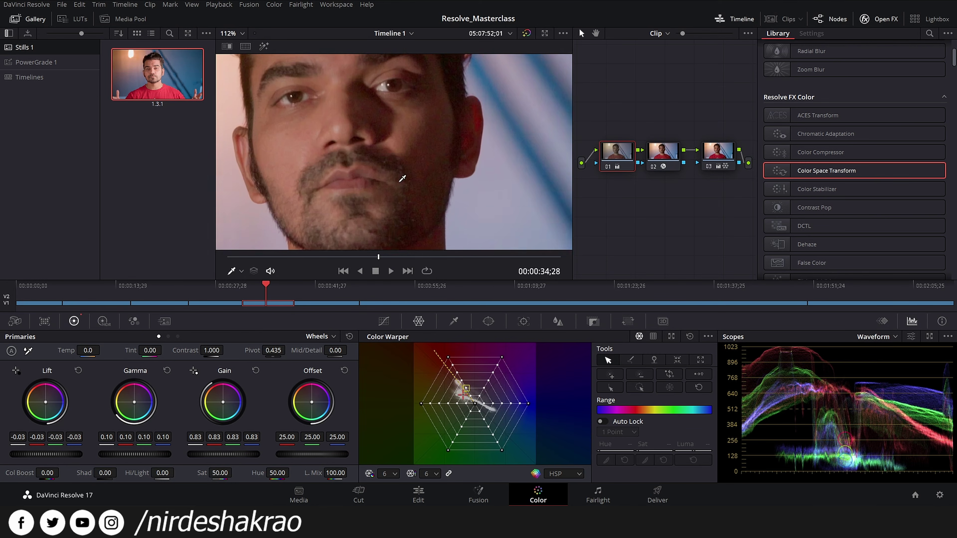
pyautogui.scroll(1, 445, 179)
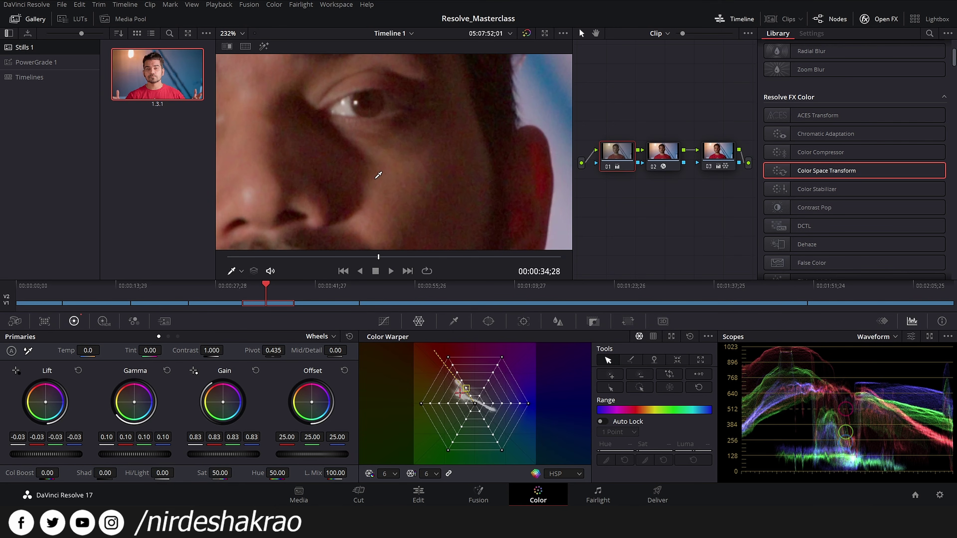
pyautogui.click(231, 289)
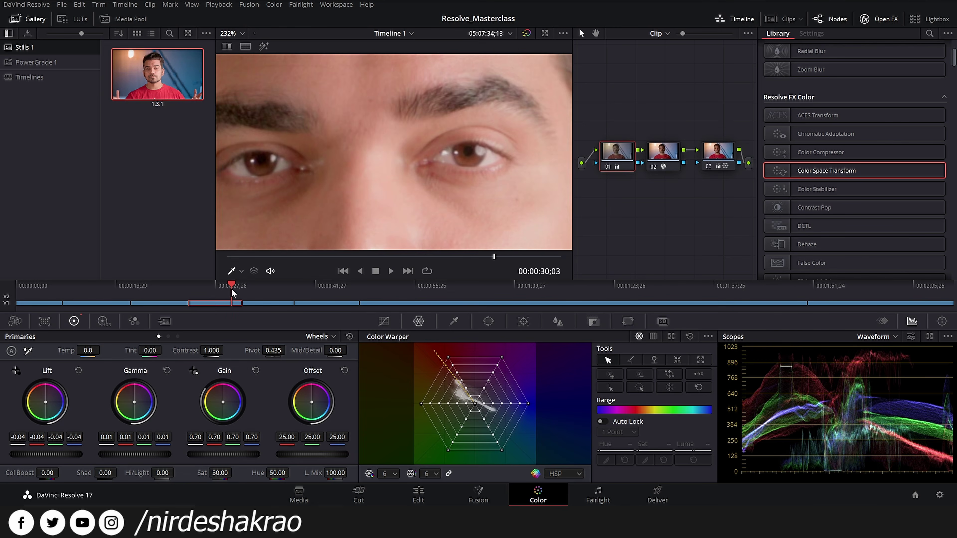
pyautogui.scroll(-2, 471, 92)
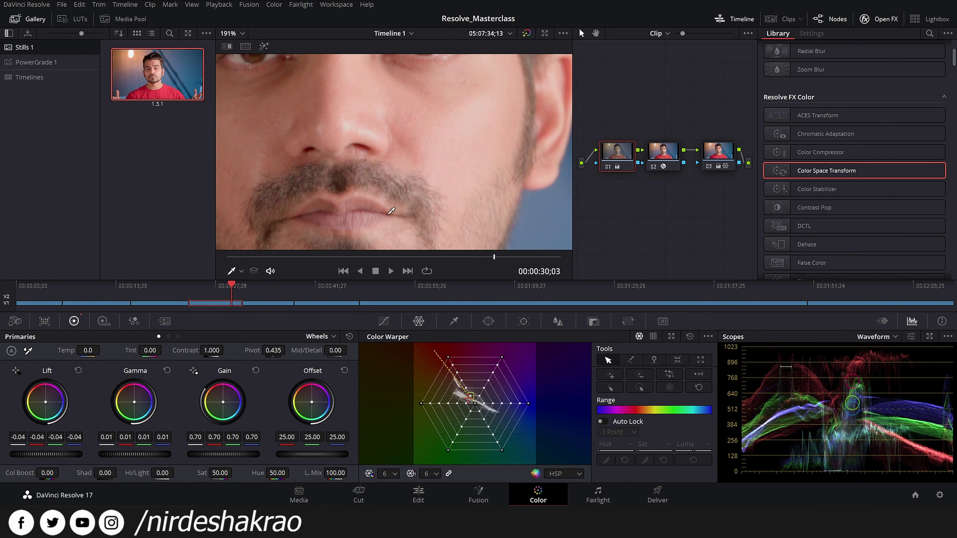
# - Review the fifth clip at 00:00:34;17, both close up on the face and as a full frame
pyautogui.click(264, 291)
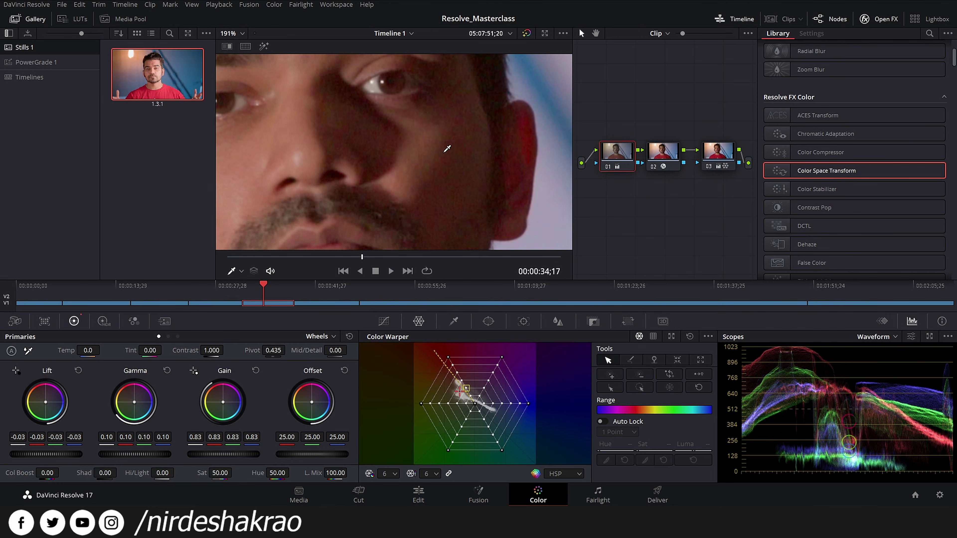
pyautogui.scroll(-2, 406, 171)
pyautogui.scroll(-6, 406, 171)
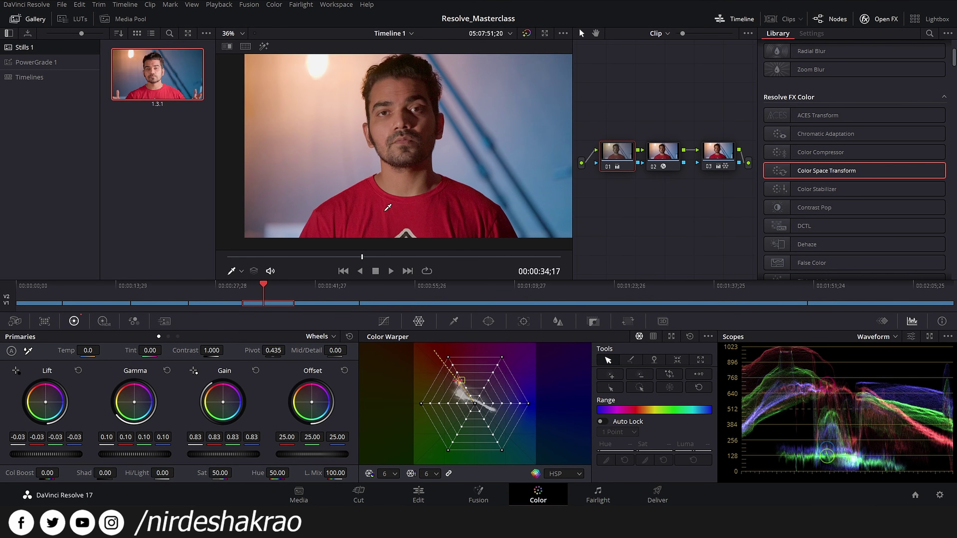
# - Apply the grade from still 1.3.1 to the sixth clip at 00:00:41;18
pyautogui.click(313, 285)
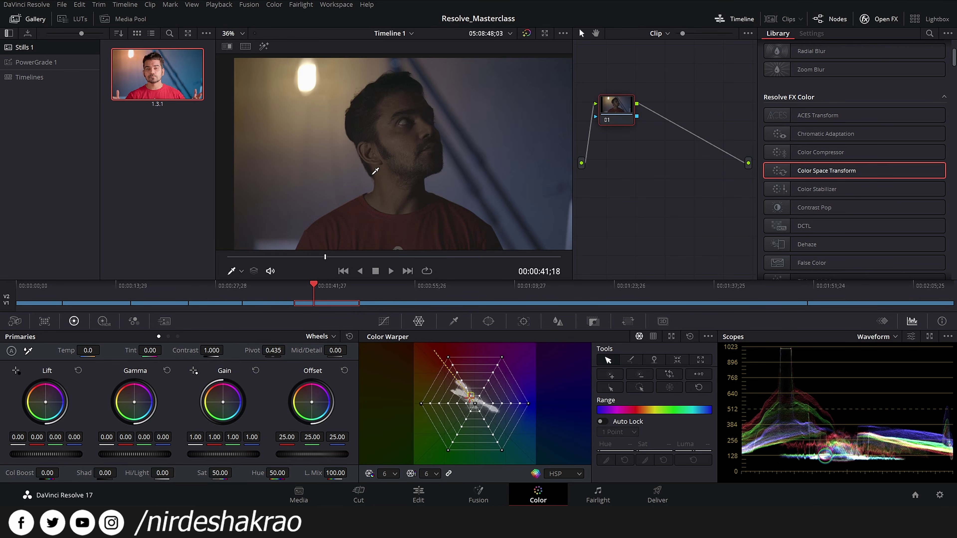
pyautogui.rightClick(150, 76)
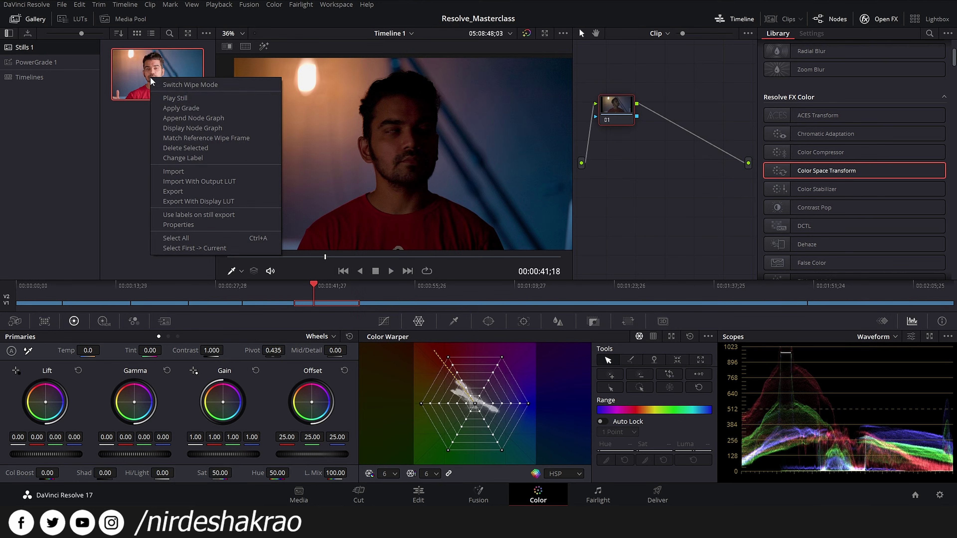
pyautogui.click(174, 108)
pyautogui.click(380, 162)
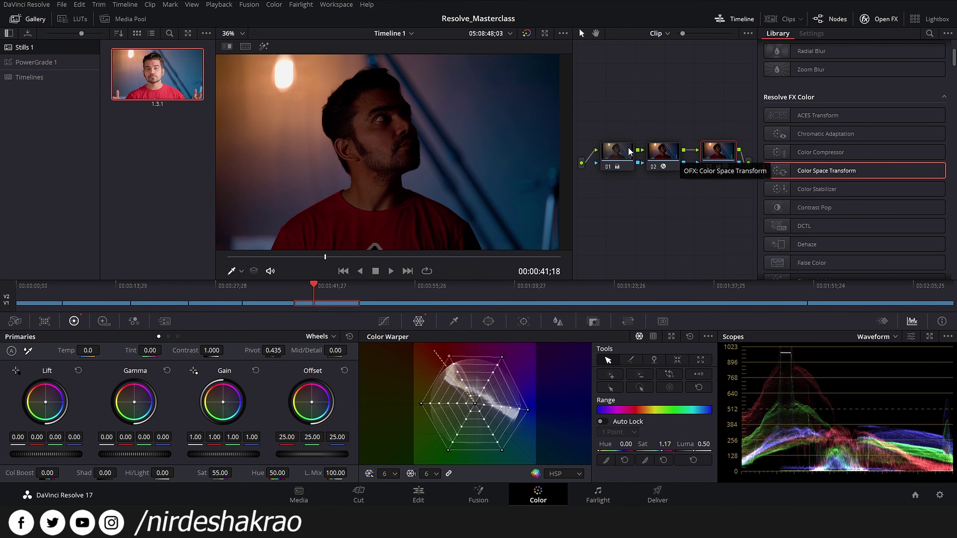
# - Try brightening the sixth clip on node 01 with gamma at 0.31 and lift at -0.05
pyautogui.click(620, 153)
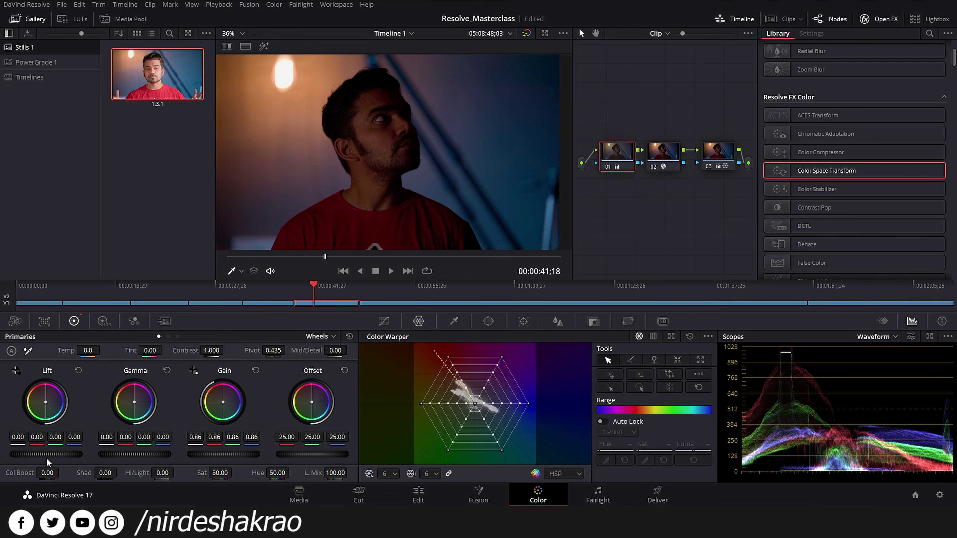
pyautogui.scroll(2, 48, 455)
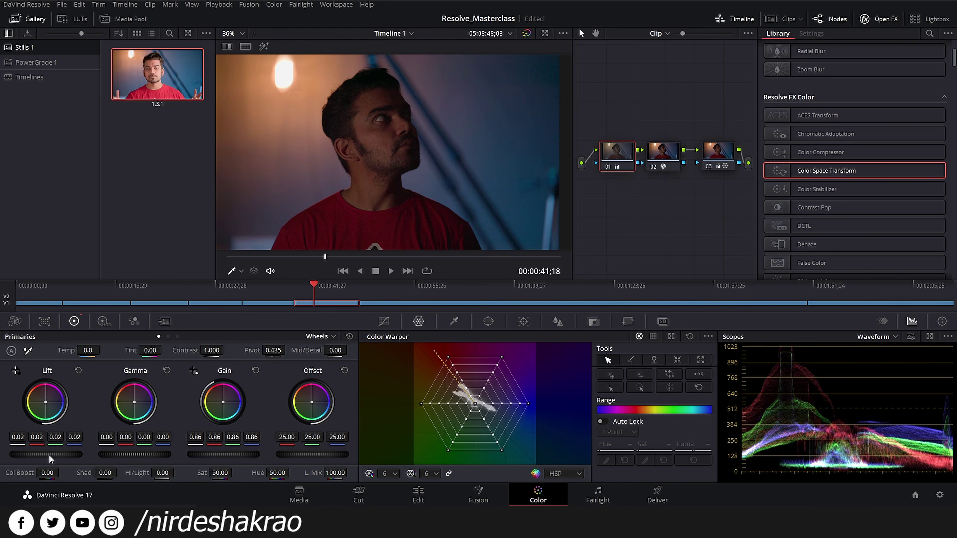
pyautogui.scroll(-1, 48, 454)
pyautogui.scroll(10, 139, 453)
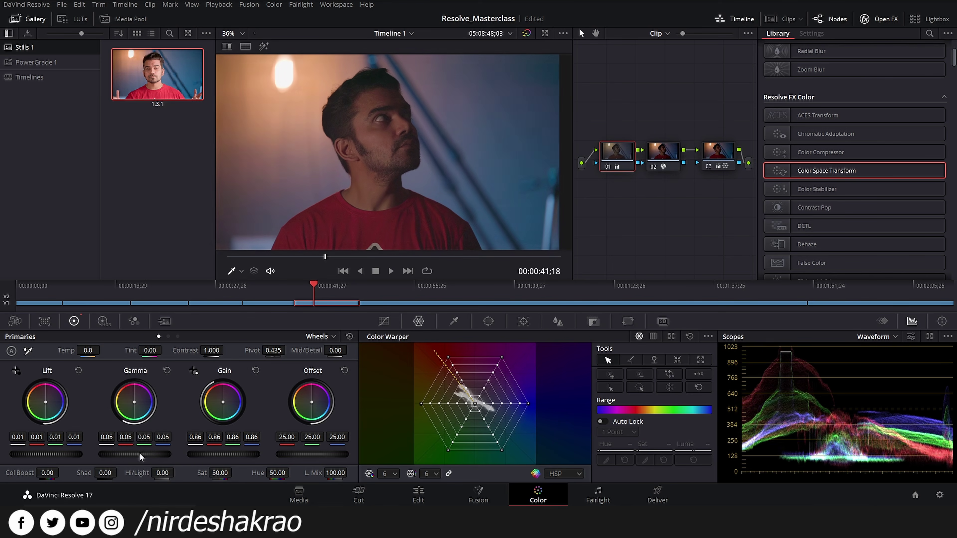
pyautogui.scroll(2, 139, 453)
pyautogui.scroll(-7, 71, 455)
pyautogui.scroll(1, 70, 454)
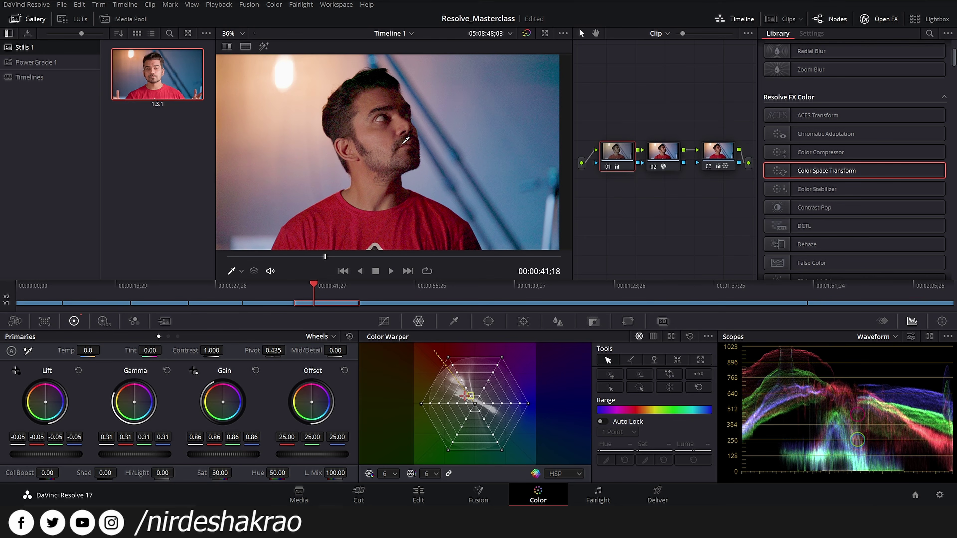
# - Play the brightened sixth clip close up and in full frame to examine noise in the hair and face shadows
pyautogui.scroll(8, 405, 140)
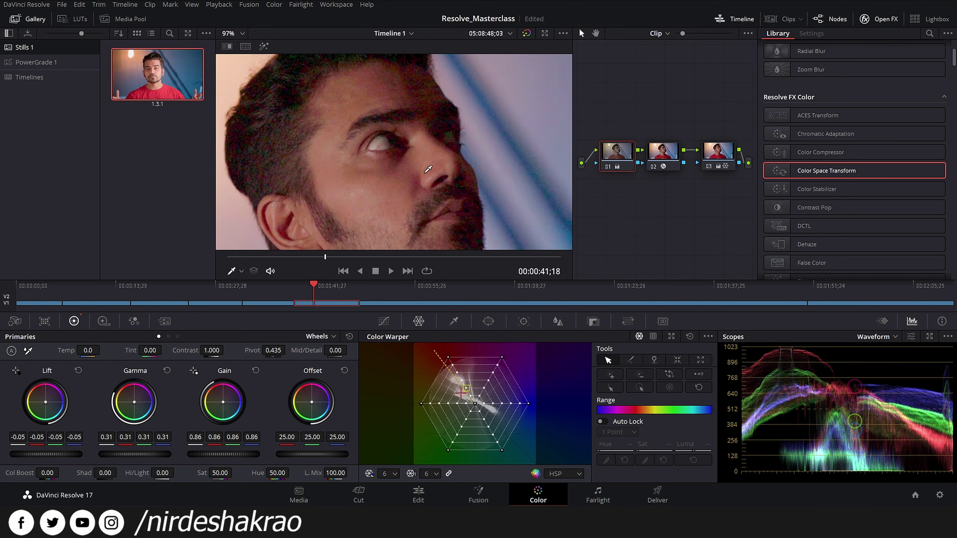
pyautogui.scroll(2, 460, 228)
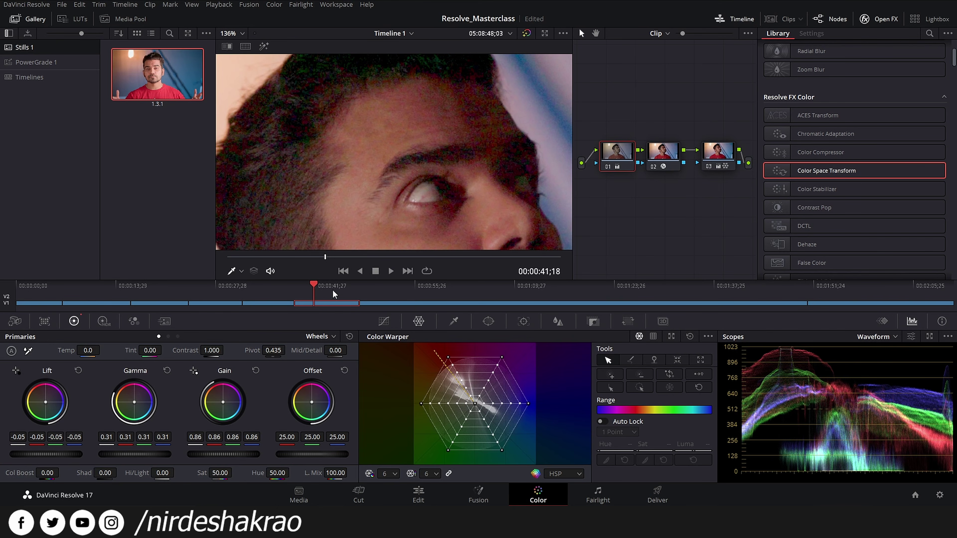
pyautogui.press('space')
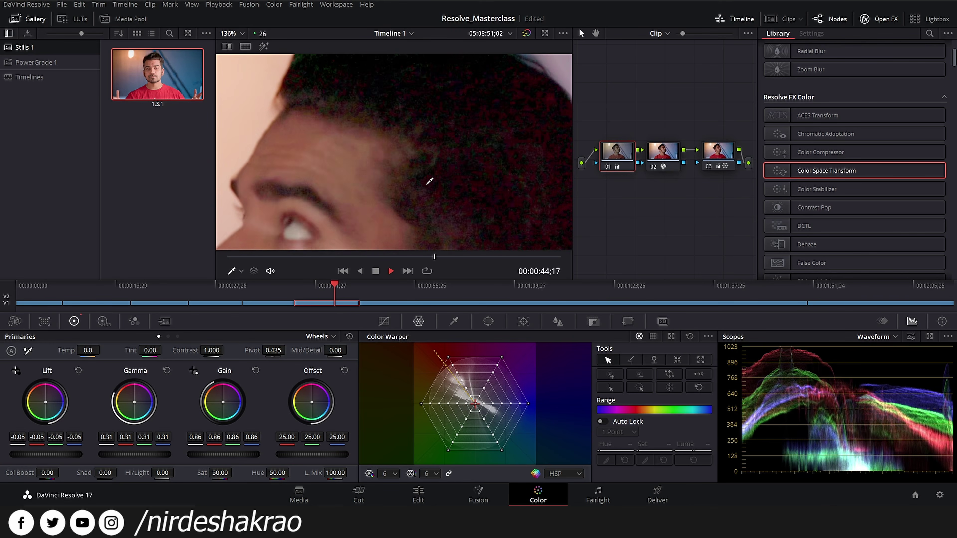
pyautogui.press('space')
pyautogui.scroll(-1, 432, 189)
pyautogui.scroll(-4, 432, 189)
pyautogui.press('space')
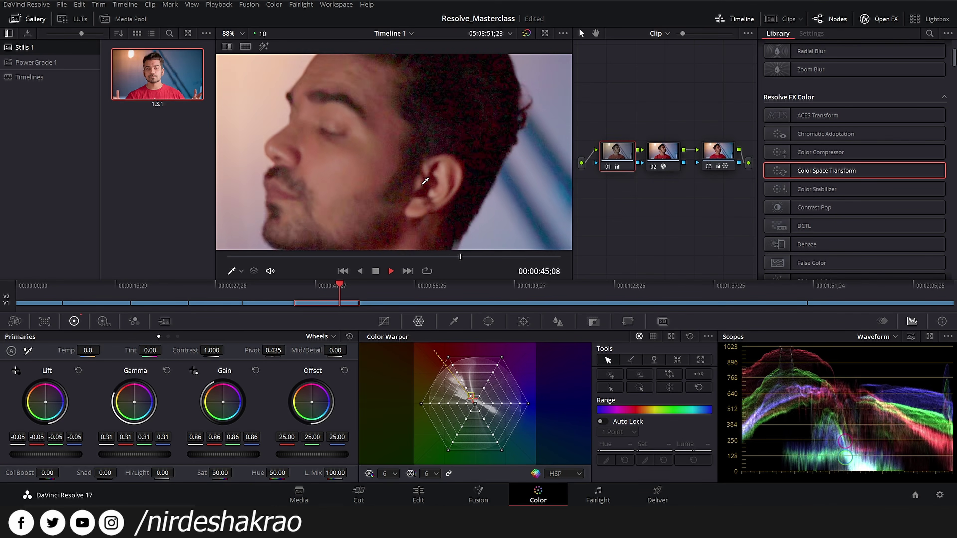
pyautogui.scroll(-4, 431, 188)
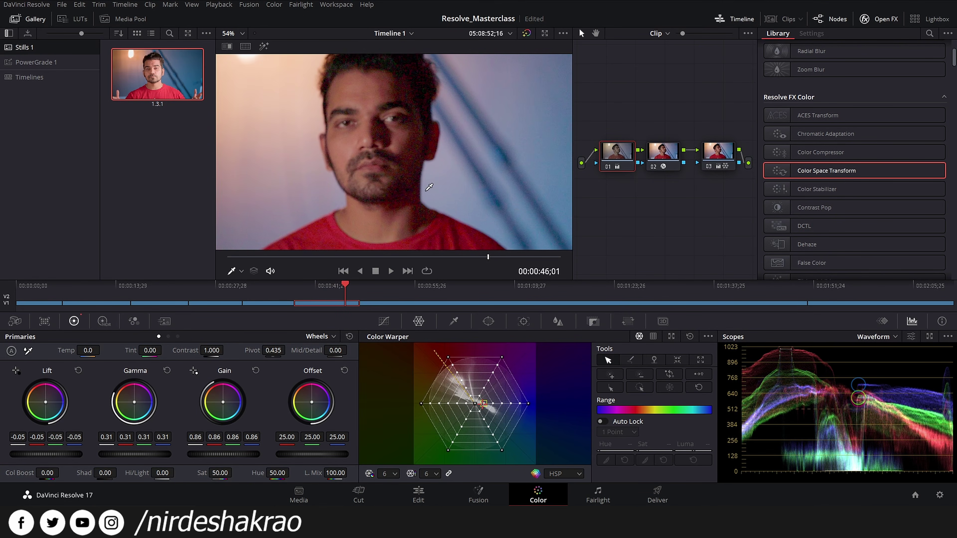
pyautogui.scroll(-1, 429, 187)
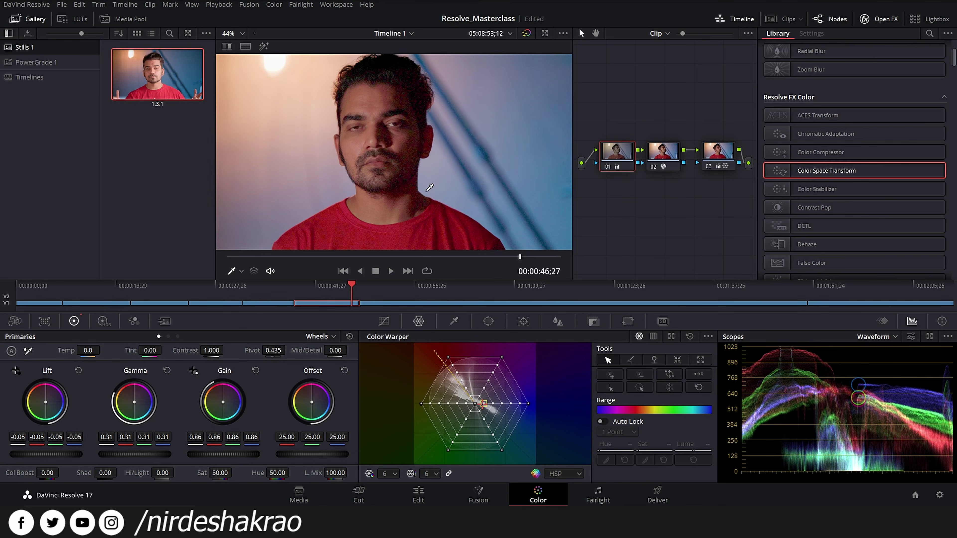
pyautogui.press('space')
pyautogui.scroll(-2, 429, 187)
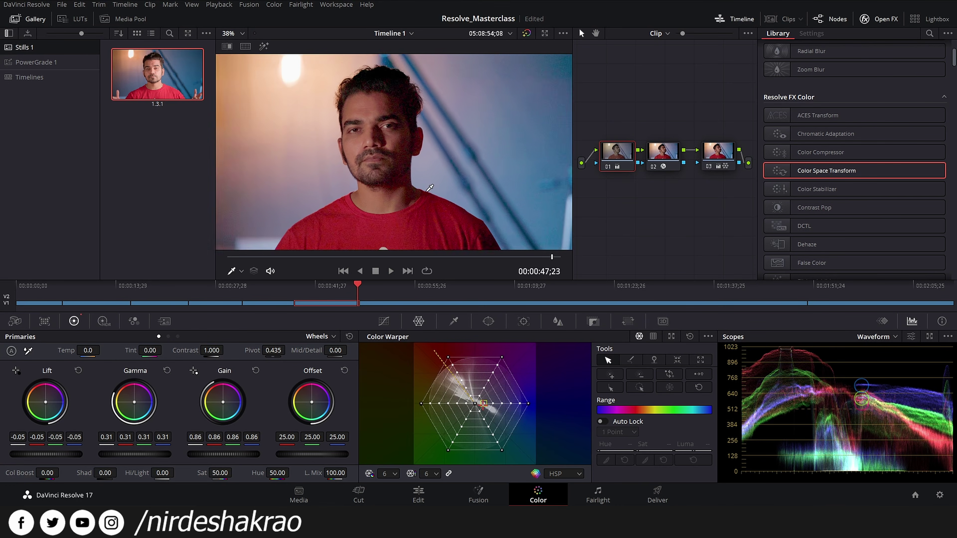
pyautogui.scroll(1, 429, 188)
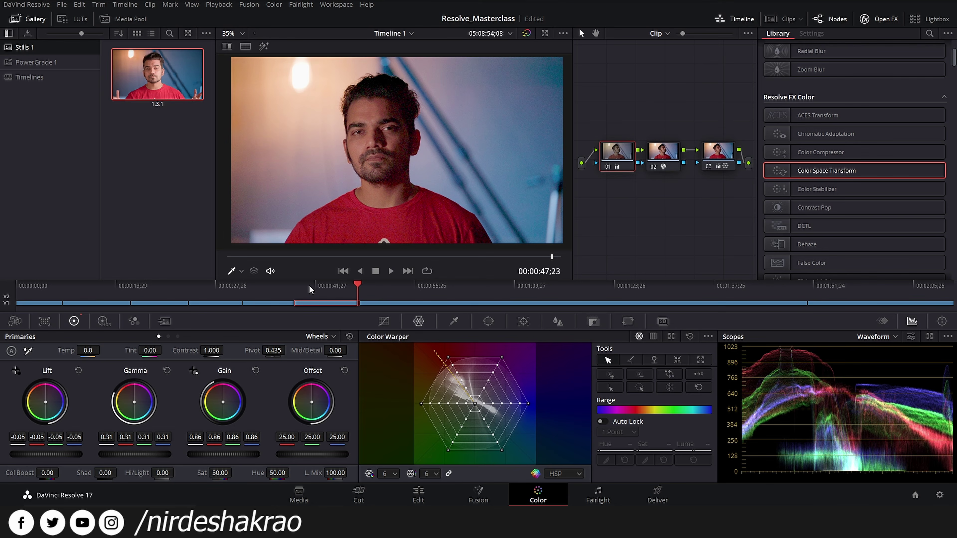
# - Bypass all grades, inspect the original sixth clip's dark areas during playback, and re-enable the grades at 00:00:47;14
pyautogui.hotkey('alt', 'd')
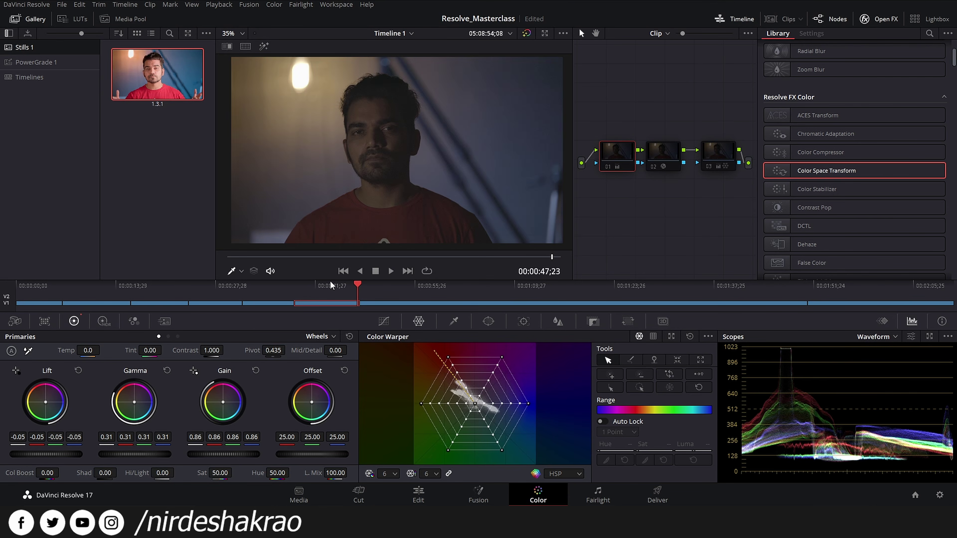
pyautogui.moveTo(338, 285); pyautogui.dragTo(328, 283)
pyautogui.press('space')
pyautogui.press('space')
pyautogui.scroll(5, 396, 162)
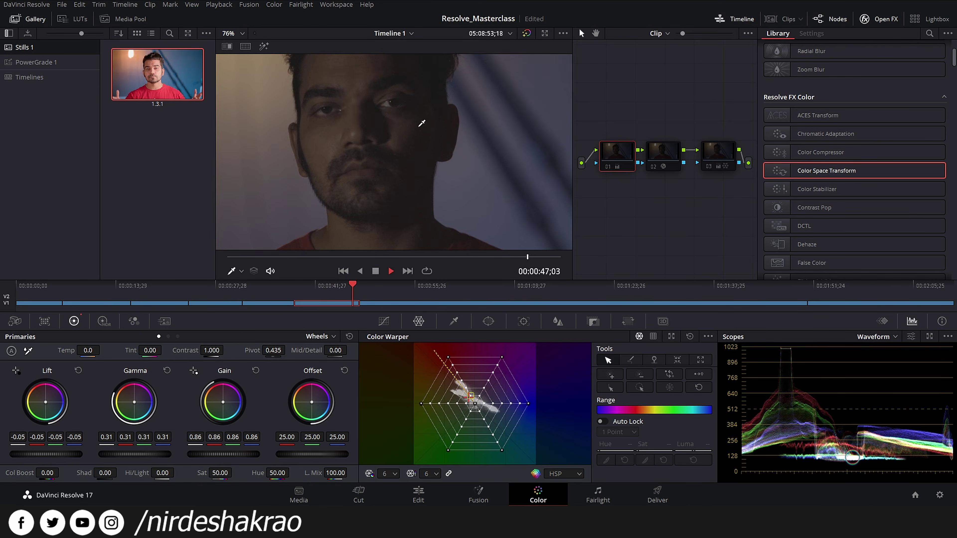
pyautogui.moveTo(356, 285); pyautogui.dragTo(313, 287)
pyautogui.press('space')
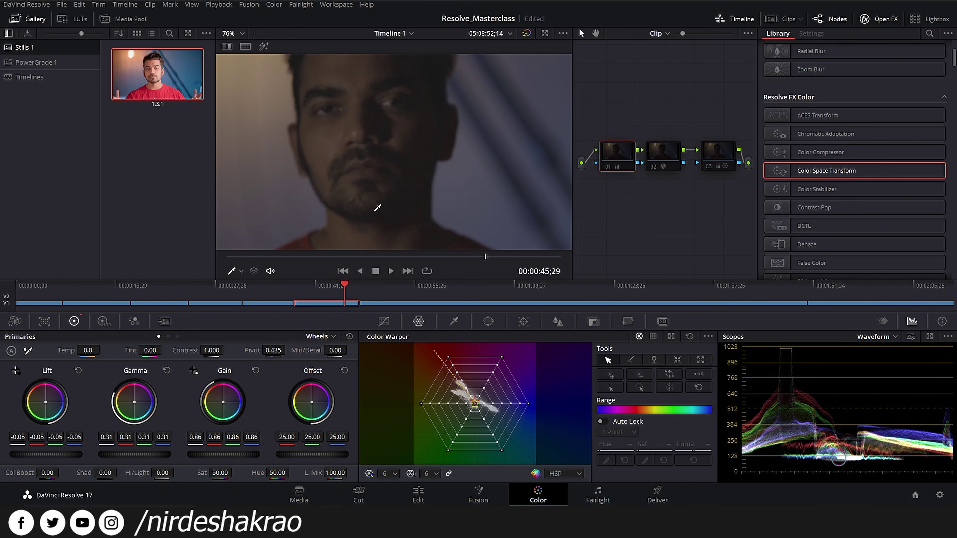
pyautogui.press('space')
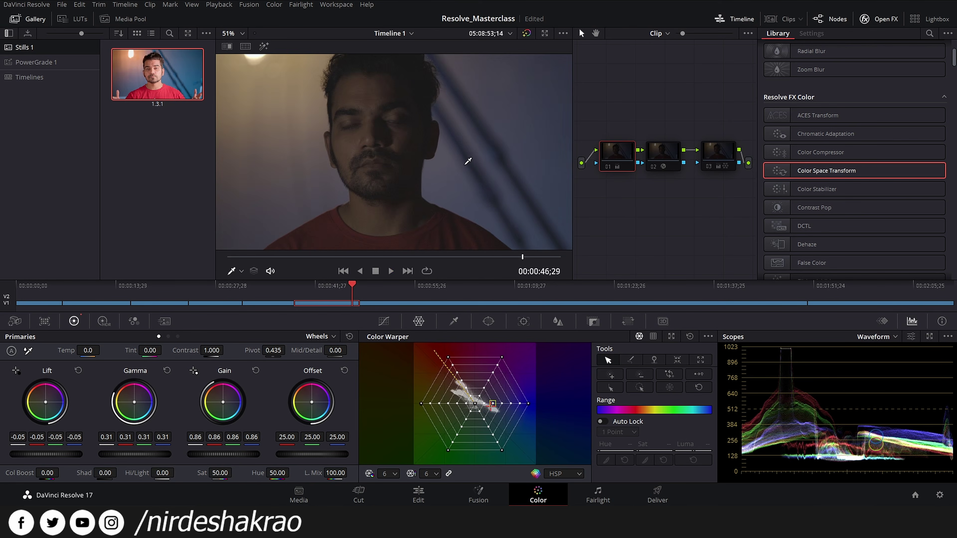
pyautogui.scroll(-3, 450, 186)
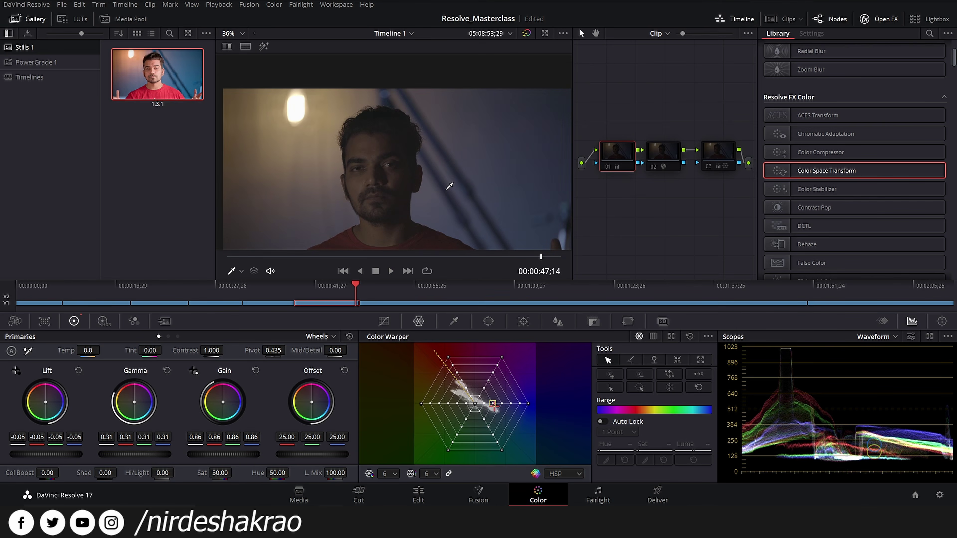
pyautogui.scroll(-1, 449, 170)
pyautogui.scroll(-1, 448, 144)
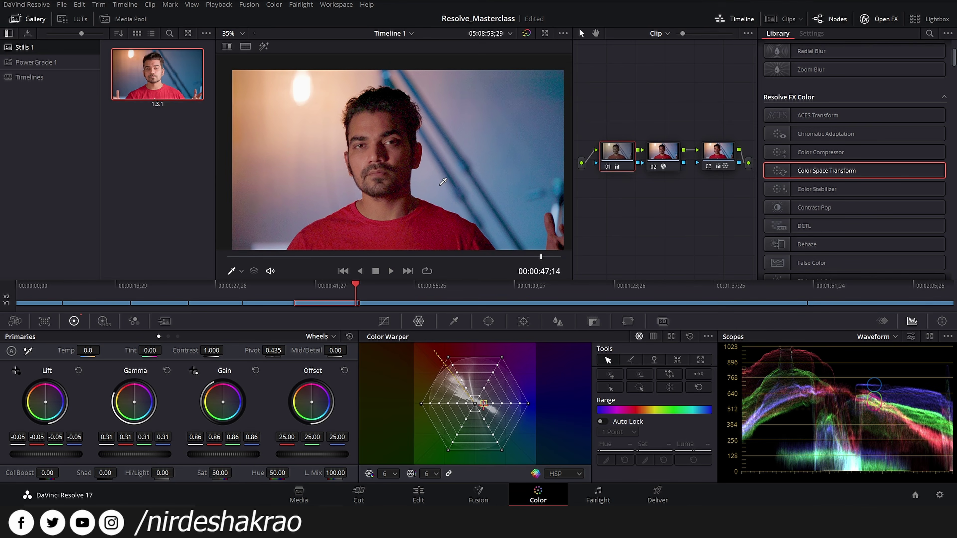
# - Try lowering the gain of node 01 to 0.64 and reset all primary wheel adjustments on the node
pyautogui.scroll(-8, 236, 452)
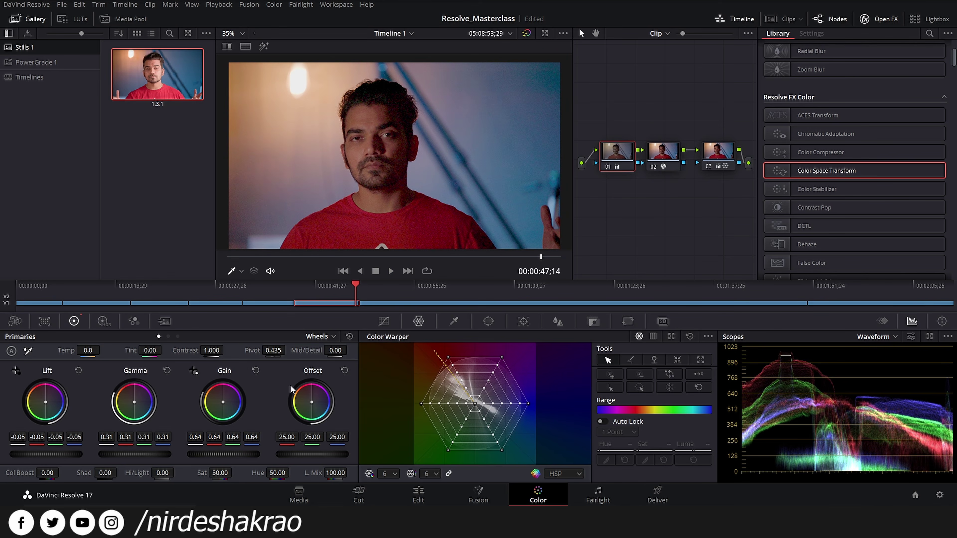
pyautogui.click(350, 337)
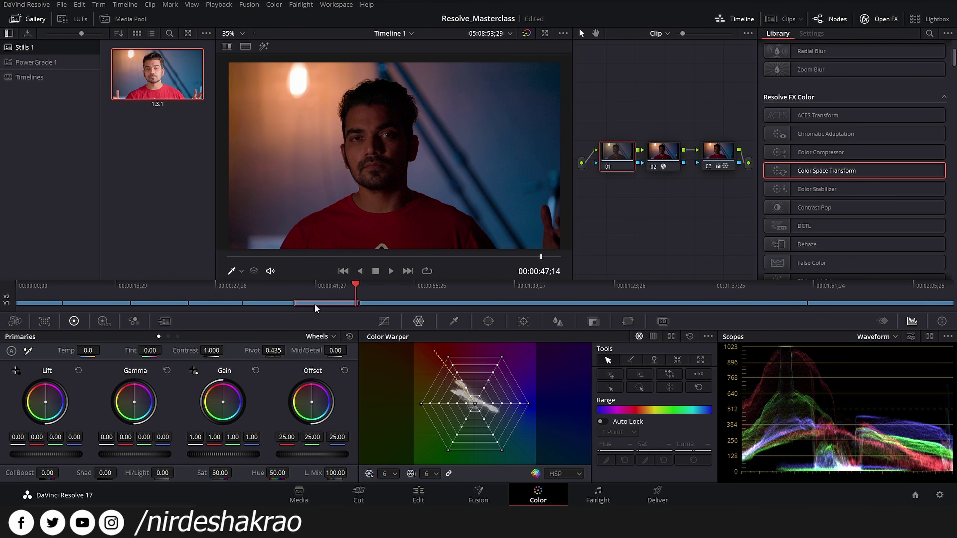
# - Play the sixth clip zoomed in on the face to examine shadow noise with node 01 reset
pyautogui.scroll(4, 401, 197)
pyautogui.scroll(6, 402, 196)
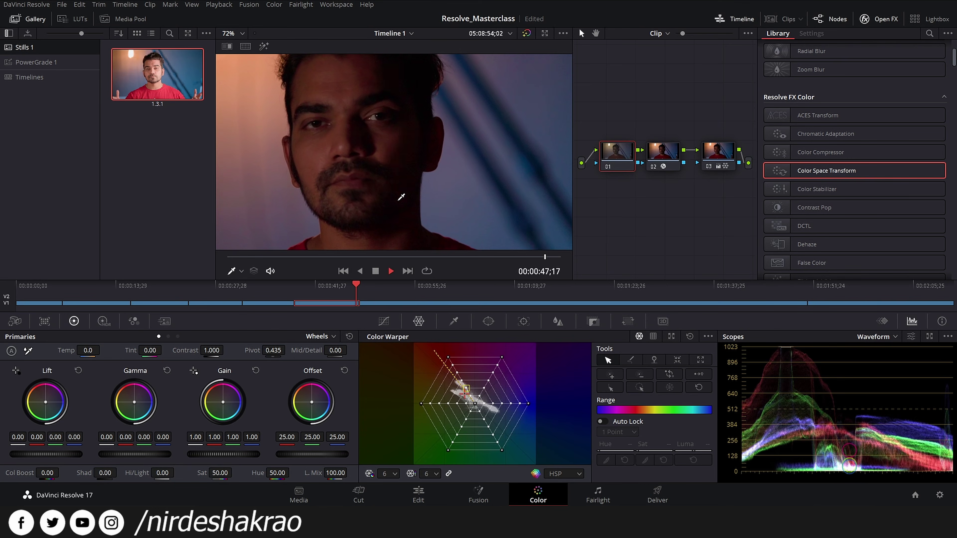
pyautogui.scroll(2, 396, 202)
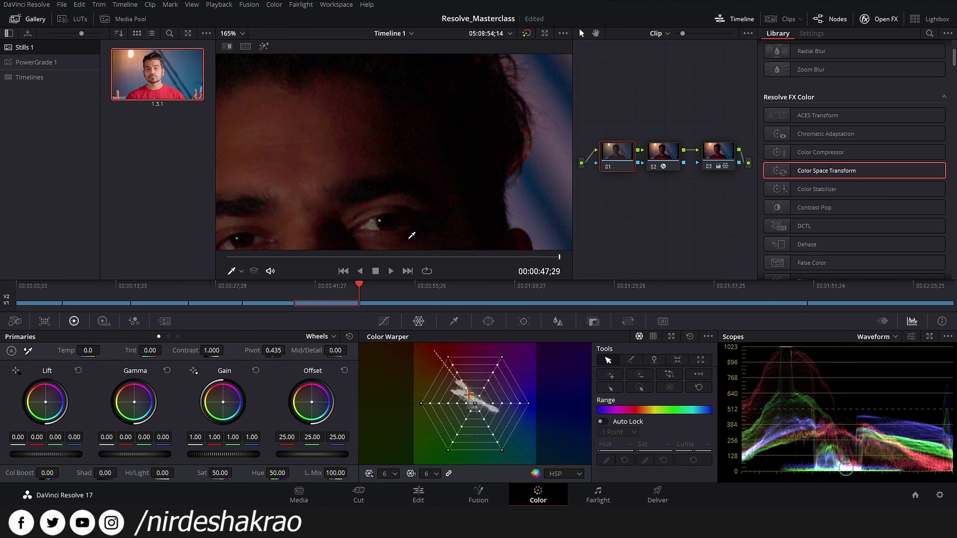
pyautogui.click(301, 285)
pyautogui.press('space')
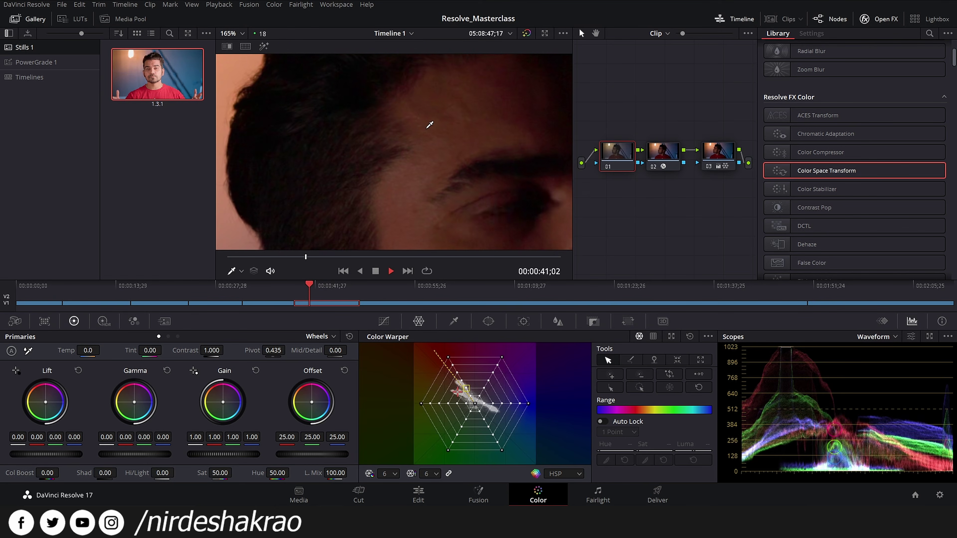
pyautogui.press('space')
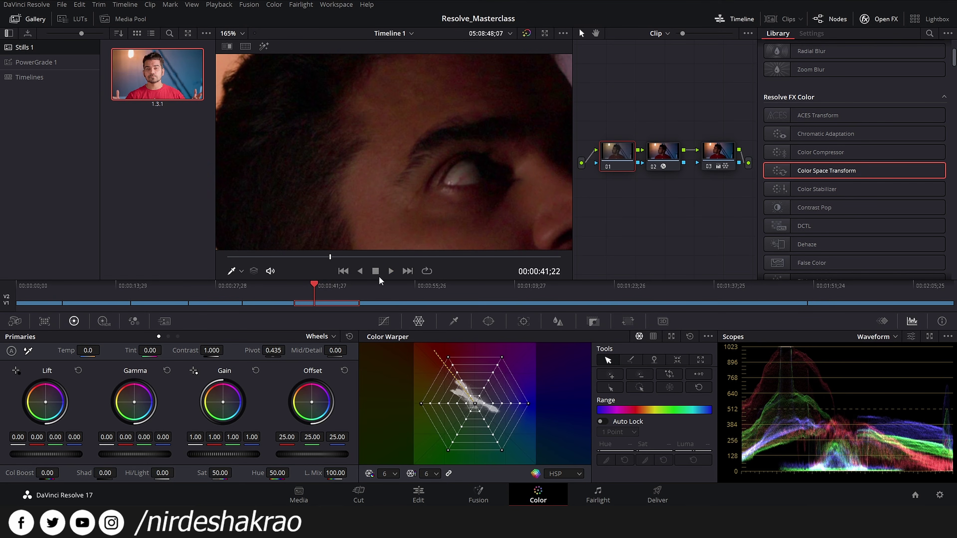
# - Compare the start of the sixth clip up close with and without the grade, and view the full frame at 00:00:41;25
pyautogui.click(302, 286)
pyautogui.press('space')
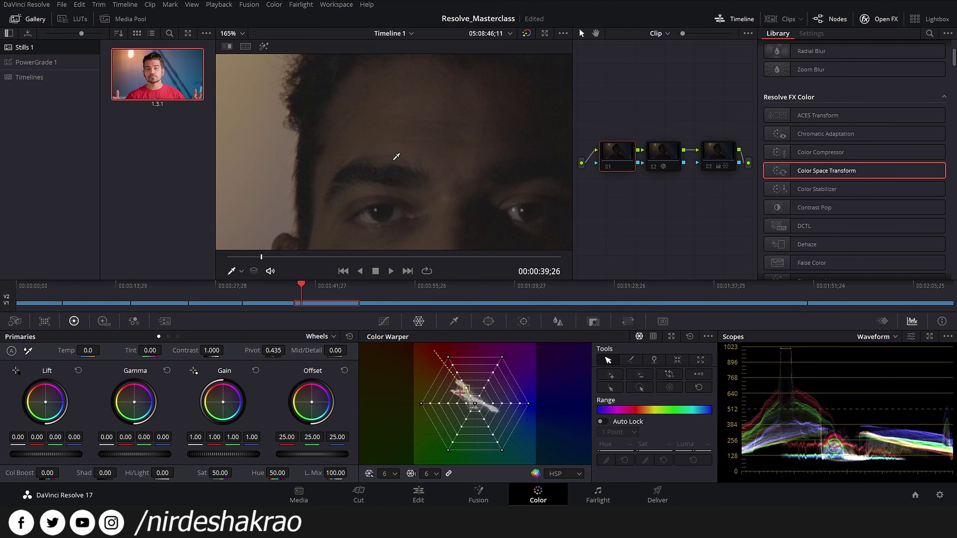
pyautogui.press('space')
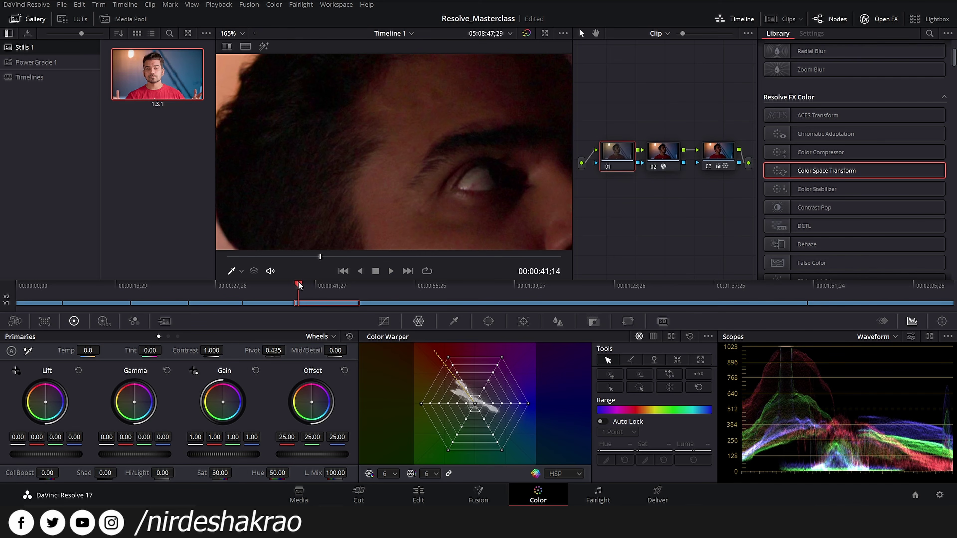
pyautogui.press('space')
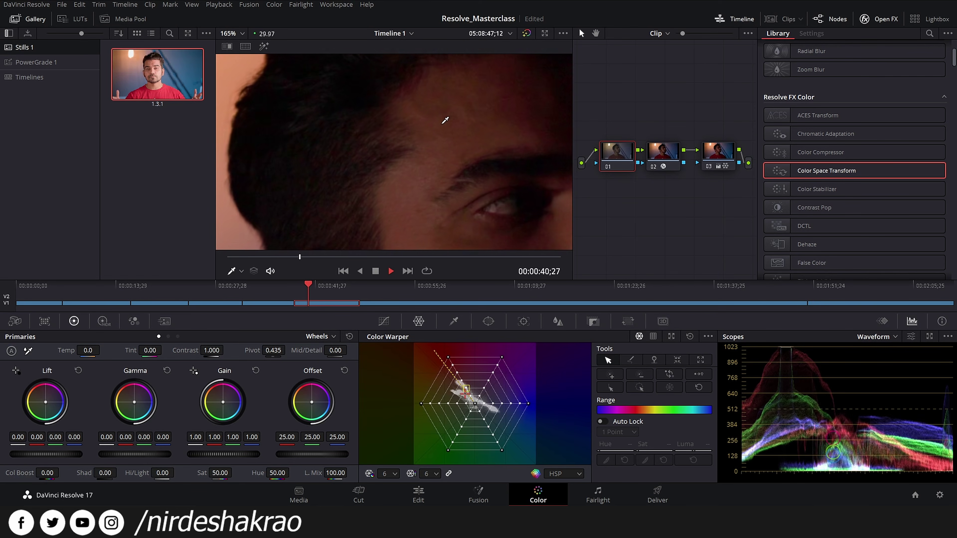
pyautogui.press('space')
pyautogui.scroll(-3, 414, 144)
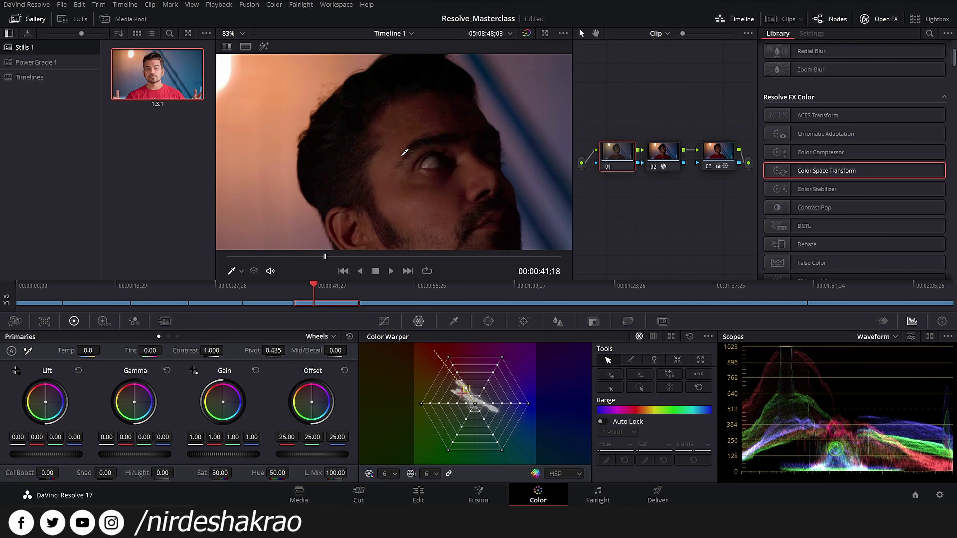
pyautogui.scroll(-5, 404, 152)
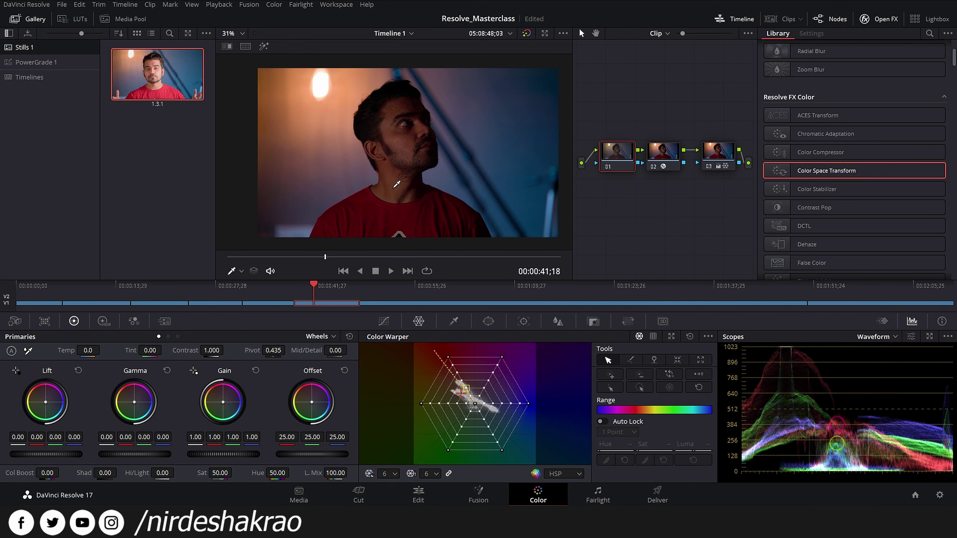
pyautogui.scroll(1, 394, 188)
pyautogui.moveTo(394, 187); pyautogui.dragTo(378, 186)
pyautogui.moveTo(315, 283)
pyautogui.mouseDown()
pyautogui.moveTo(304, 283)
pyautogui.moveTo(328, 289)
pyautogui.moveTo(315, 288)
pyautogui.mouseUp()
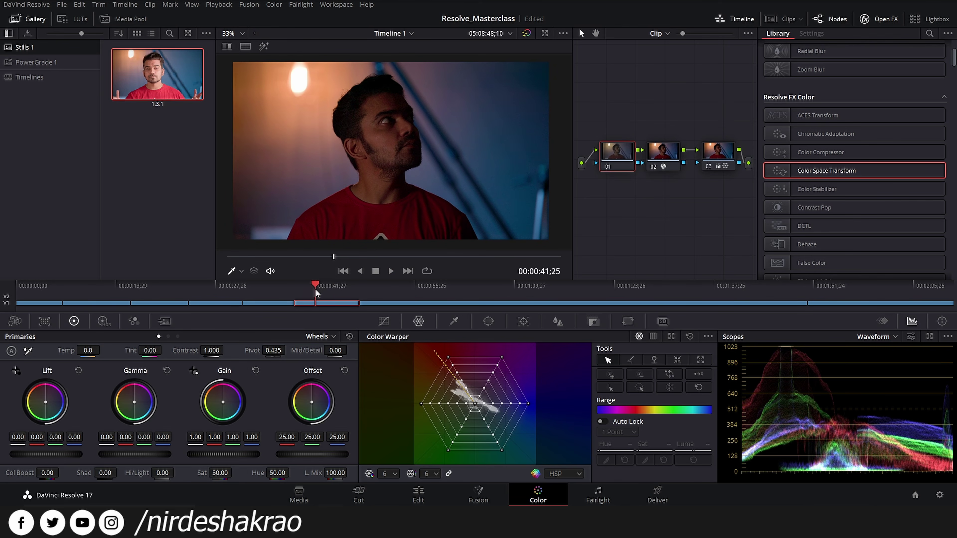
# - Try lowering the gain of node 01 to 0.70 on the sixth clip and reset the gain
pyautogui.moveTo(244, 457); pyautogui.dragTo(220, 457)
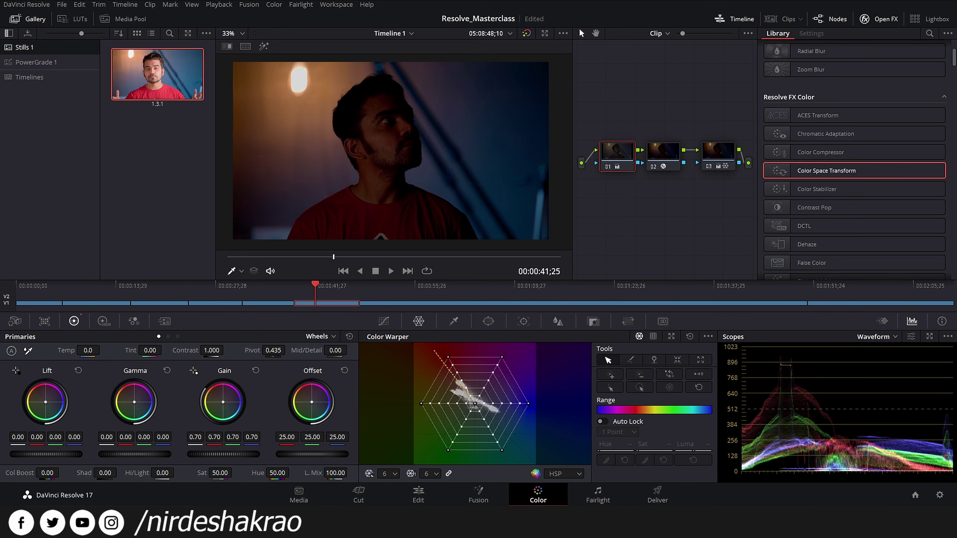
pyautogui.doubleClick(250, 456)
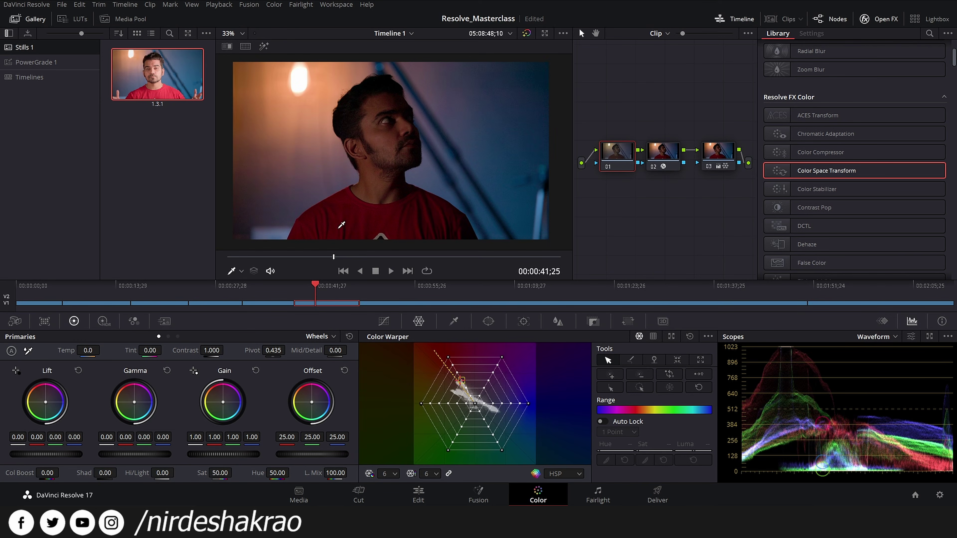
# - Review the graded second and third clips at 00:00:09;29, 00:00:19;11 and 00:00:21;03 to compare their exposure
pyautogui.click(214, 286)
pyautogui.click(114, 286)
pyautogui.click(88, 288)
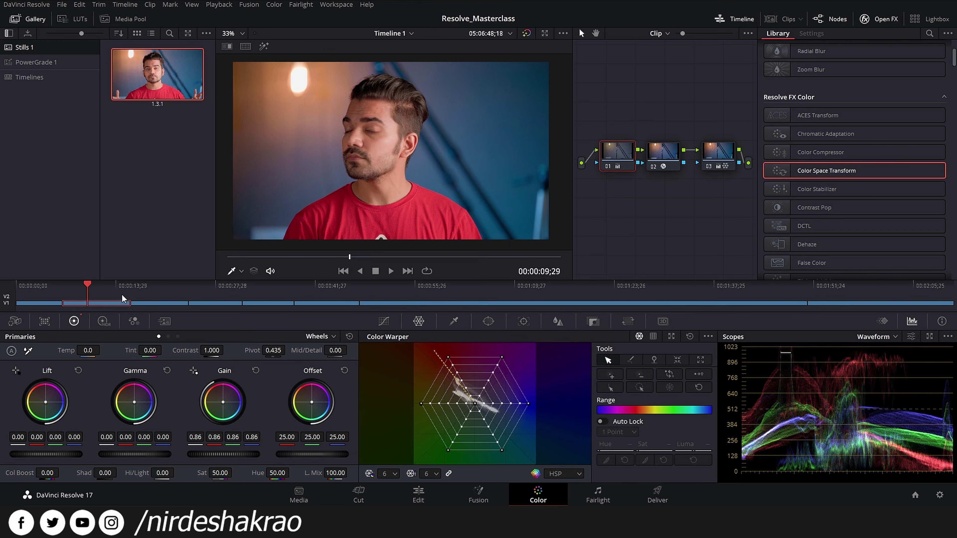
pyautogui.click(155, 285)
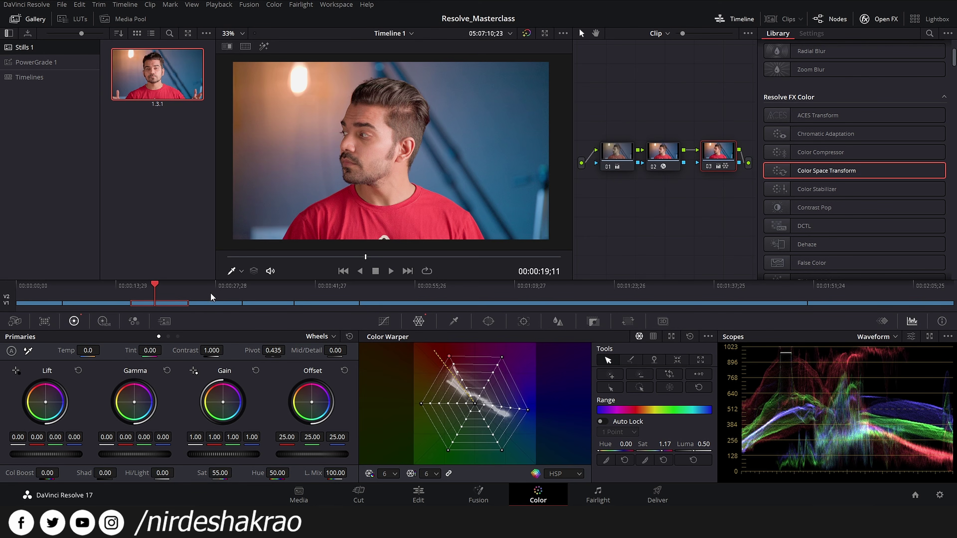
pyautogui.click(202, 290)
pyautogui.click(167, 288)
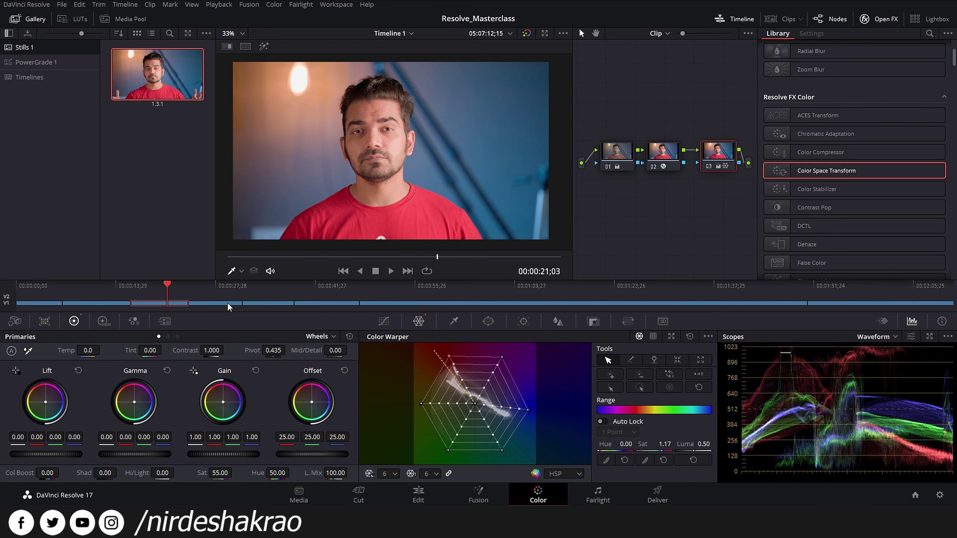
# - Compare the highlights around the lamp in the third and fourth clips, and return to the second clip at 00:00:09;06
pyautogui.click(227, 306)
pyautogui.click(157, 288)
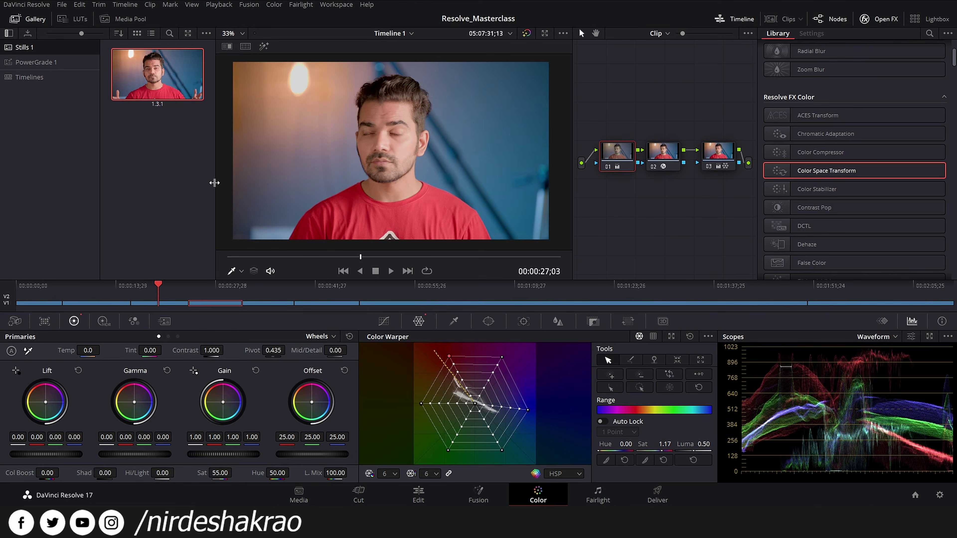
pyautogui.click(109, 288)
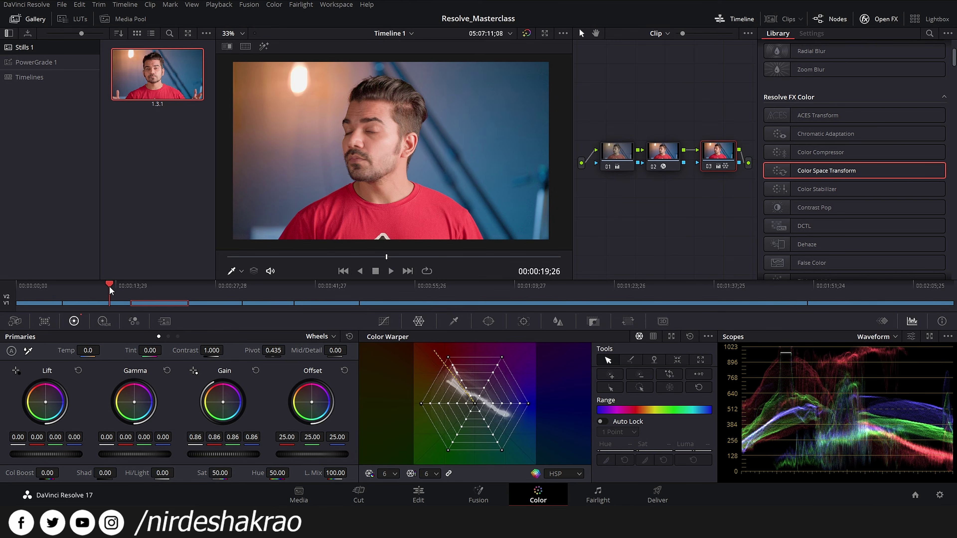
pyautogui.click(162, 290)
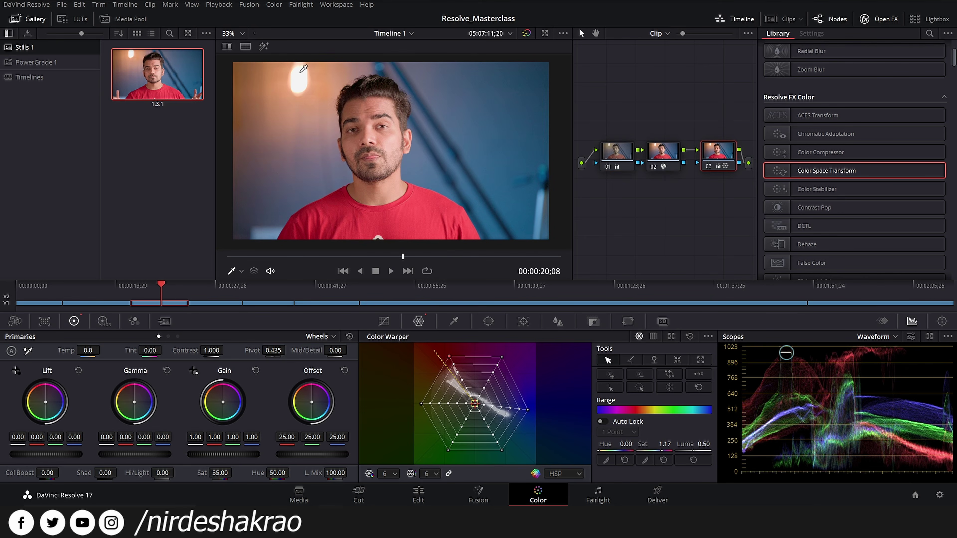
pyautogui.click(214, 290)
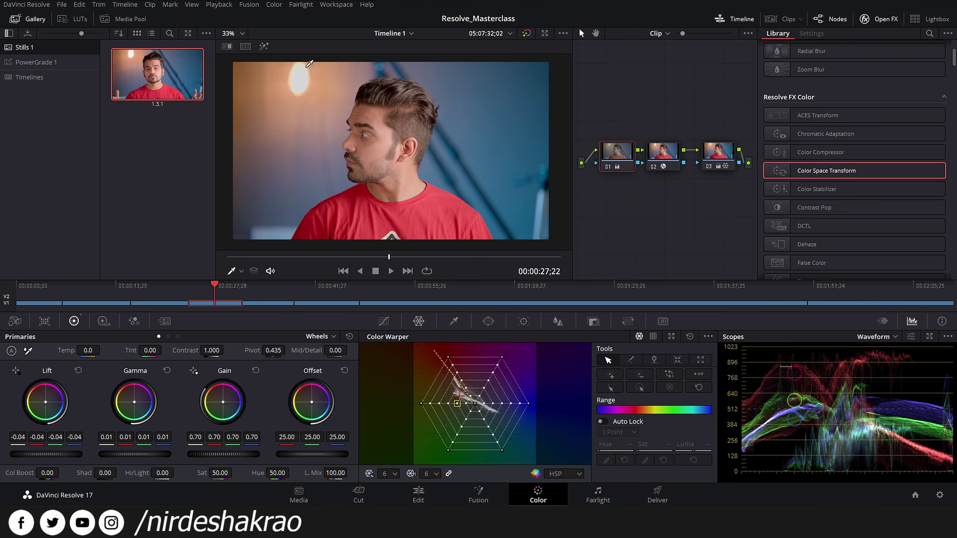
pyautogui.click(99, 286)
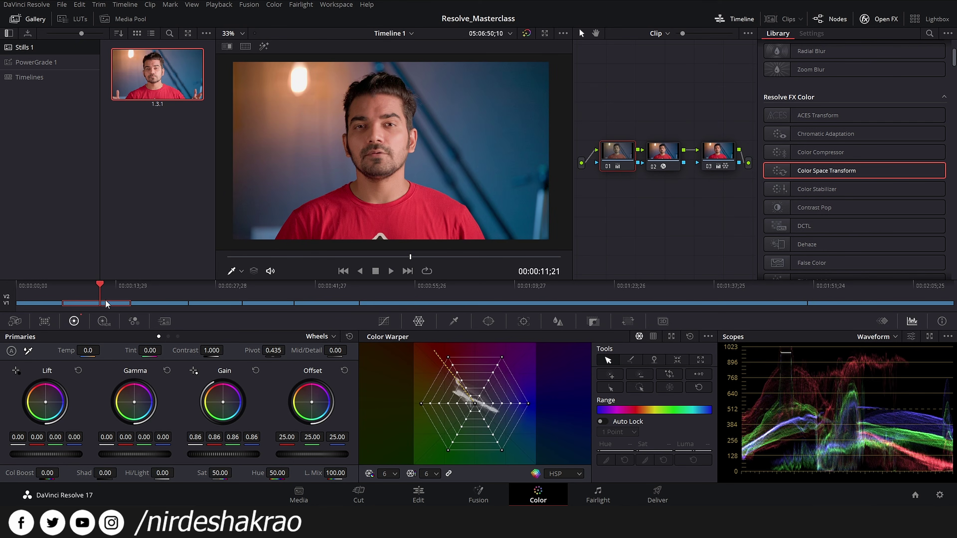
pyautogui.click(82, 292)
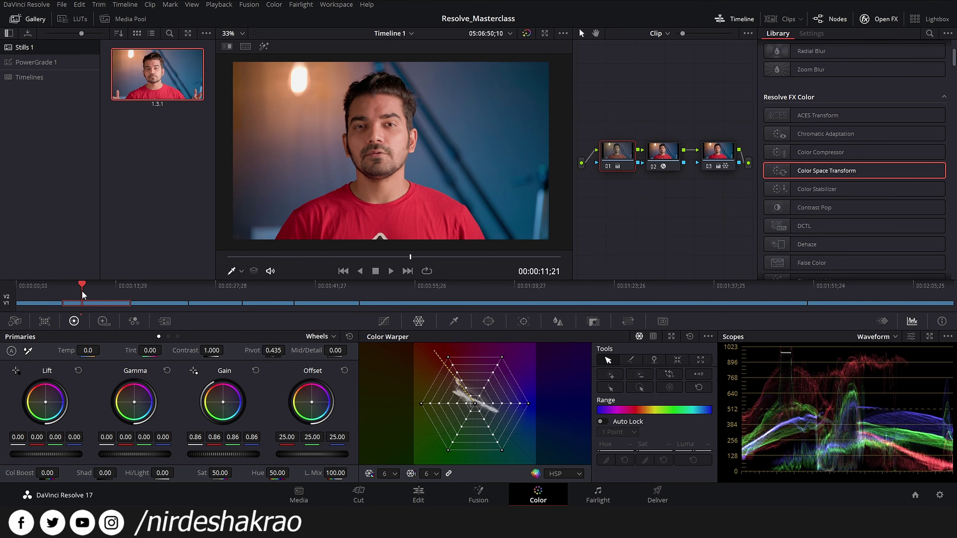
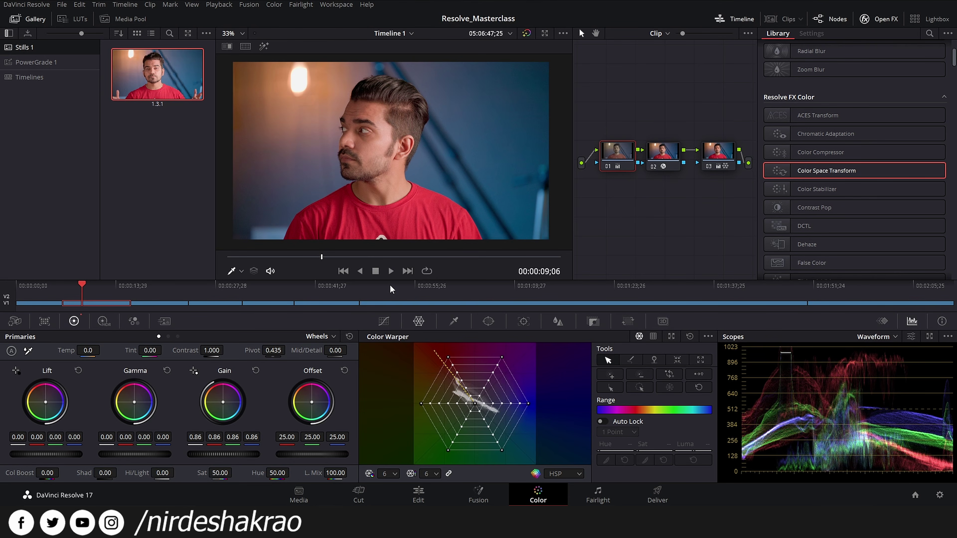
# - Compare the ungraded last clip with the second clip's original image, and view the last clip at 00:01:57;06
pyautogui.moveTo(392, 289); pyautogui.dragTo(672, 289)
pyautogui.moveTo(783, 289); pyautogui.dragTo(848, 298)
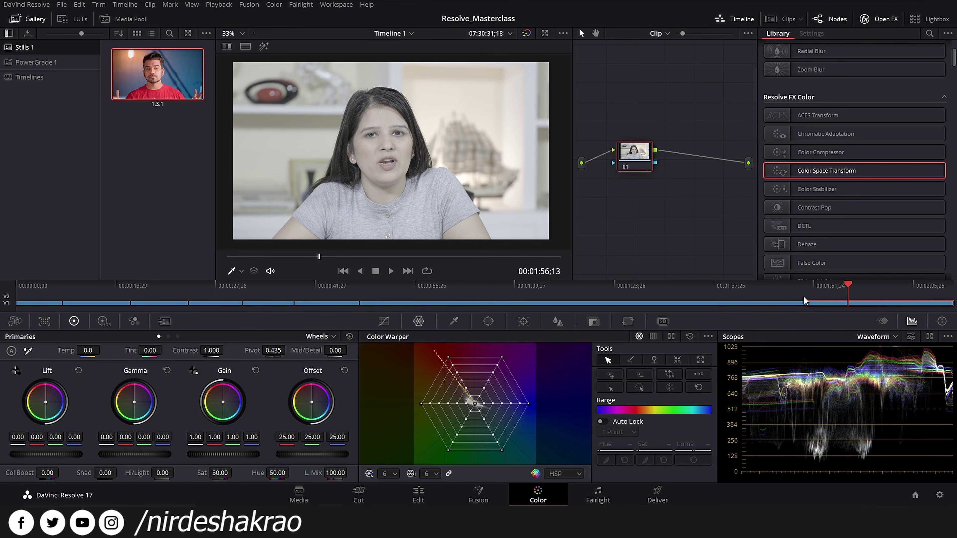
pyautogui.click(101, 288)
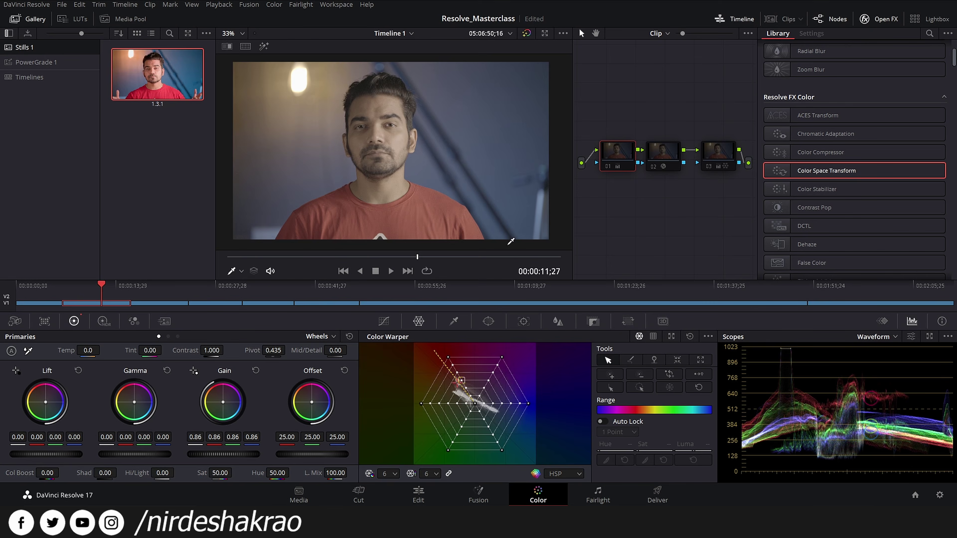
pyautogui.click(853, 286)
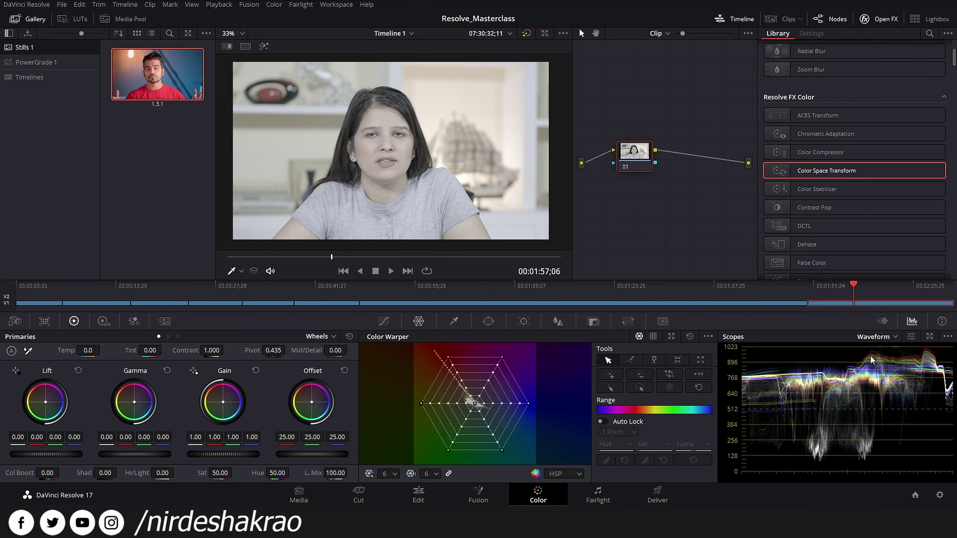
# - Add a serial node after node 01 on the last clip and apply a Color Space Transform to it
pyautogui.moveTo(643, 154); pyautogui.dragTo(686, 138)
pyautogui.hotkey('alt', 's')
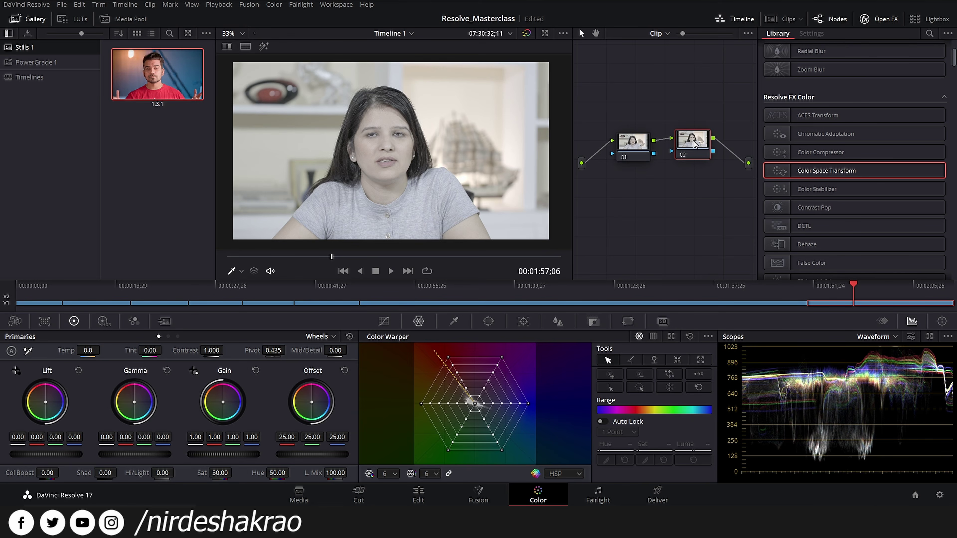
pyautogui.moveTo(821, 171); pyautogui.dragTo(691, 147)
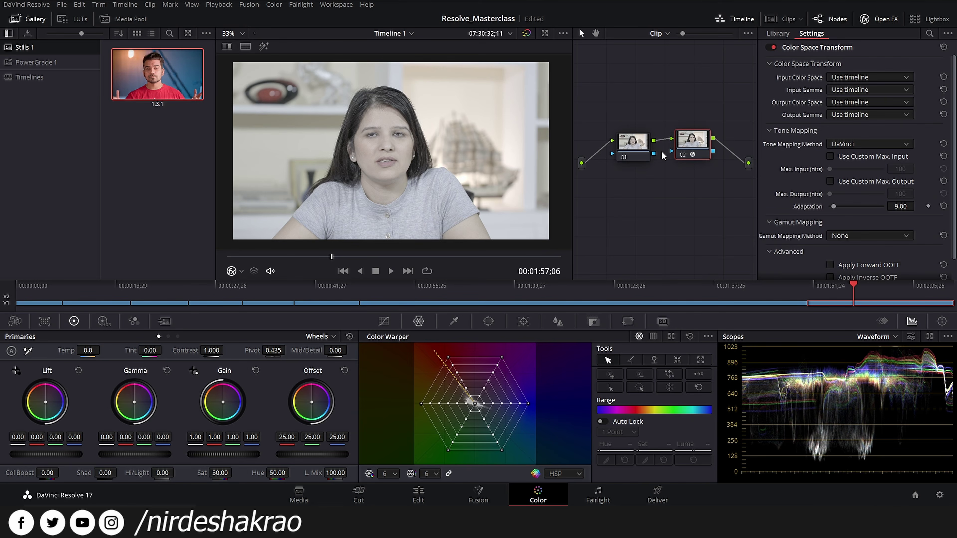
pyautogui.click(860, 77)
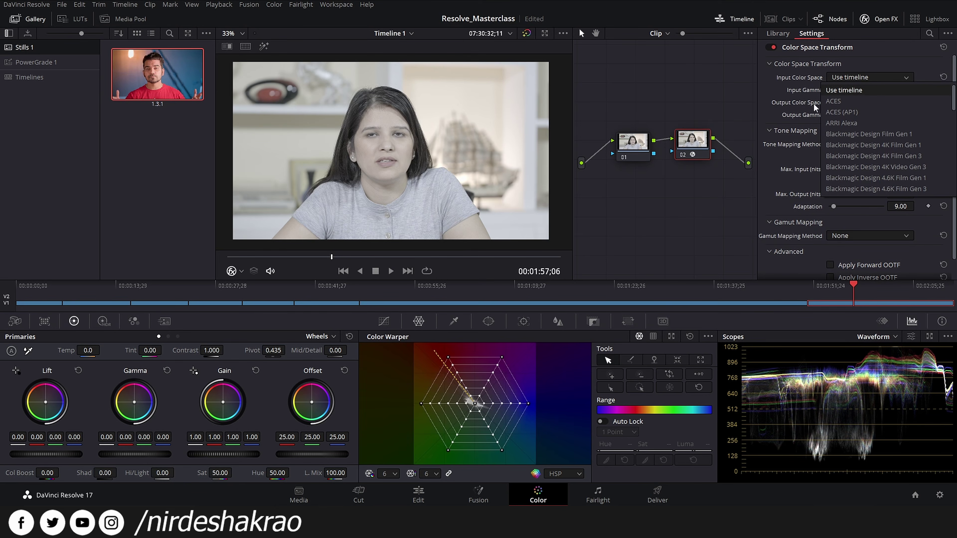
pyautogui.click(680, 139)
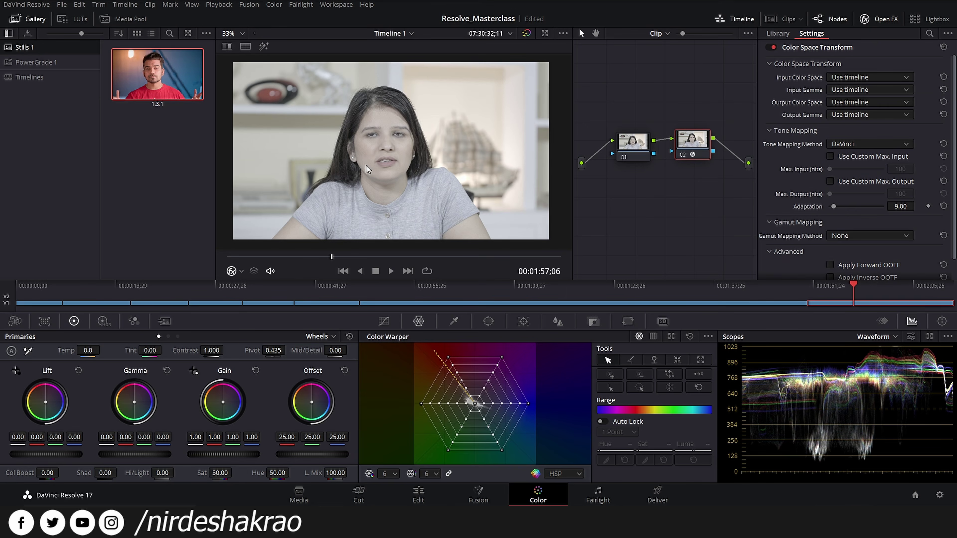
# - Examine all clips and their audio tracks on the Edit page timeline, viewing the third clip at 00:00:16;01
pyautogui.click(422, 496)
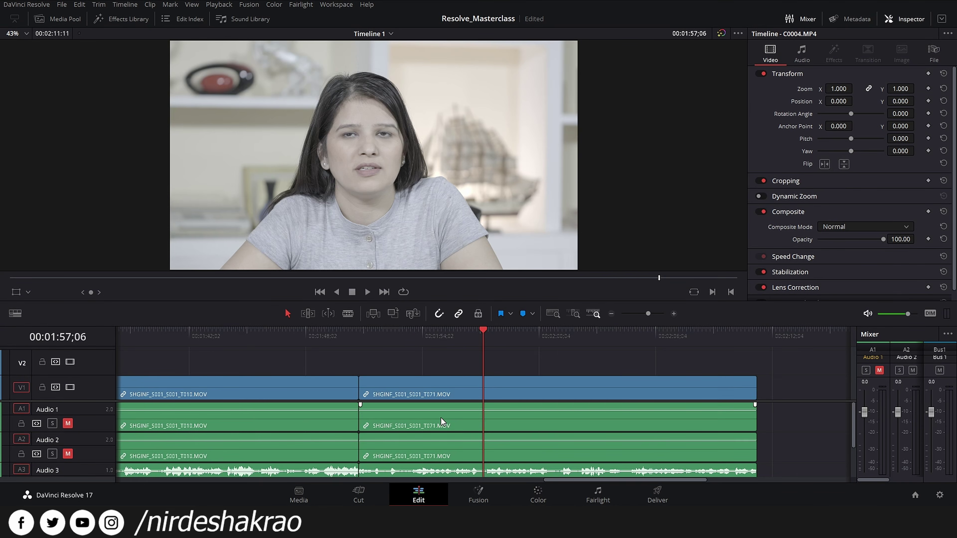
pyautogui.scroll(-4, 418, 418)
pyautogui.moveTo(246, 331); pyautogui.dragTo(160, 339)
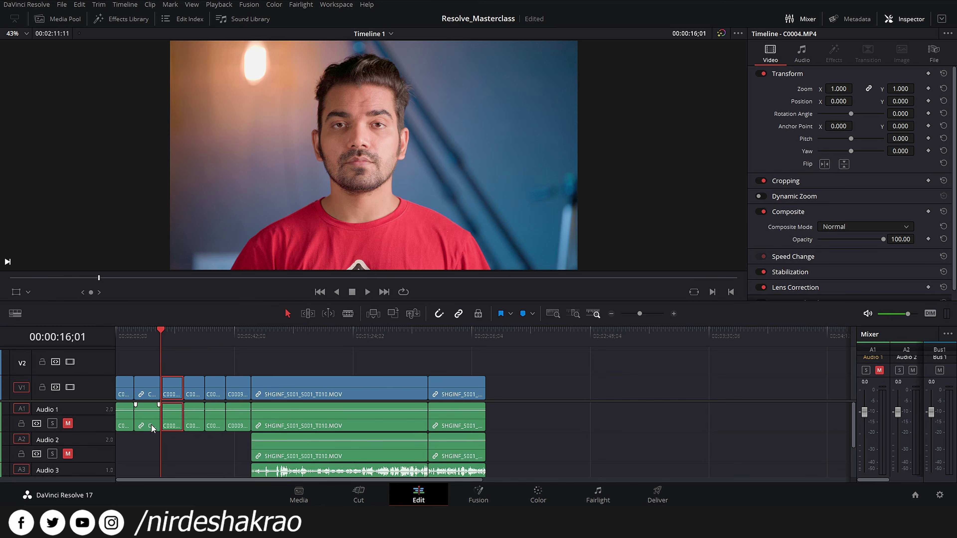
pyautogui.scroll(-3, 310, 437)
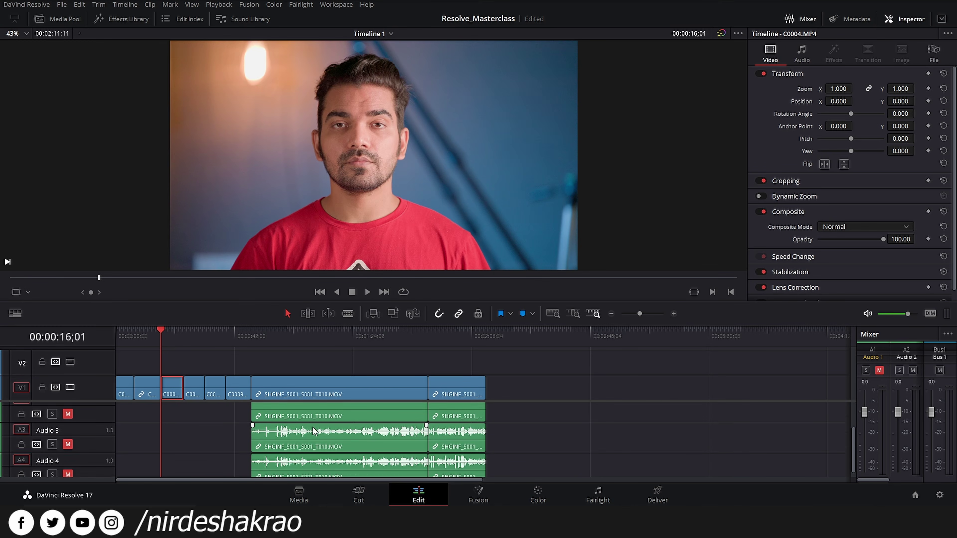
pyautogui.scroll(3, 308, 465)
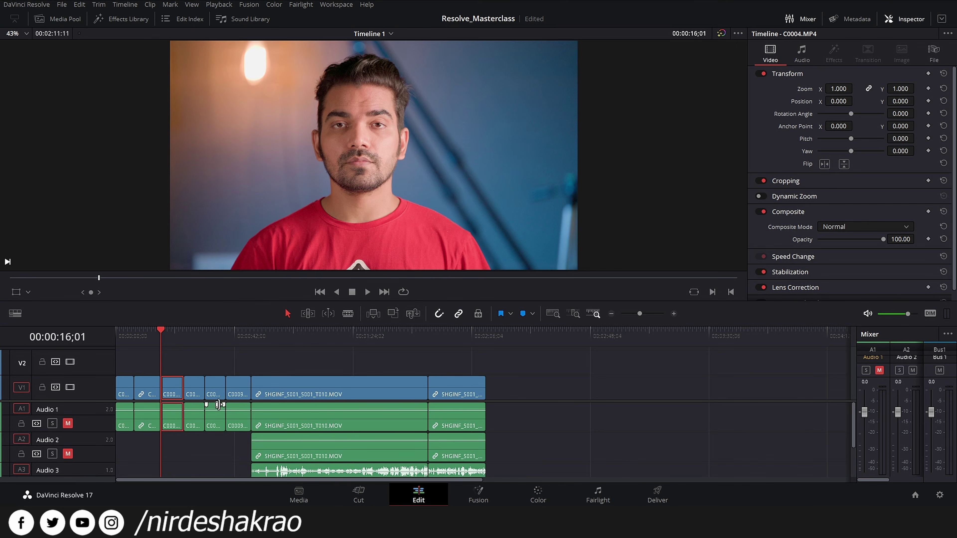
pyautogui.scroll(4, 198, 412)
pyautogui.scroll(2, 198, 413)
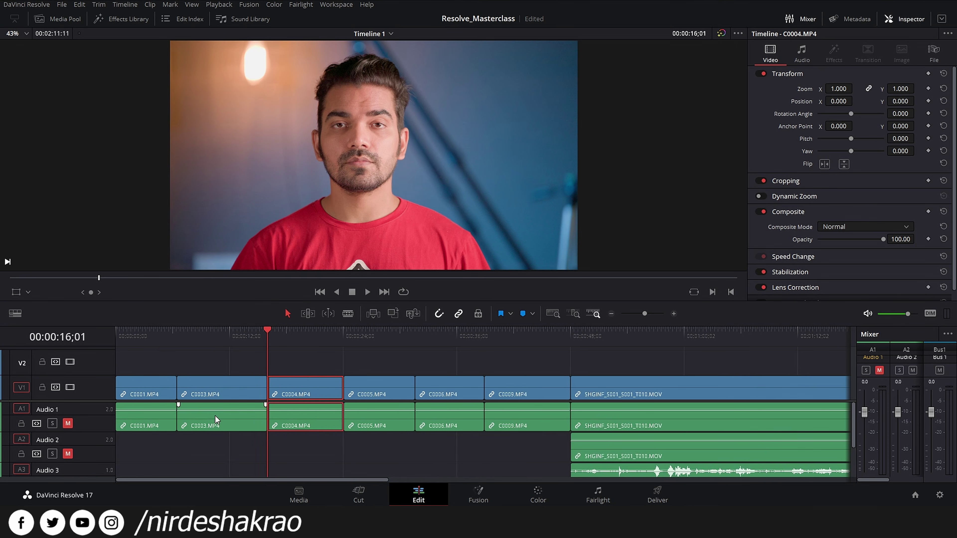
pyautogui.scroll(-3, 286, 424)
pyautogui.scroll(-1, 249, 402)
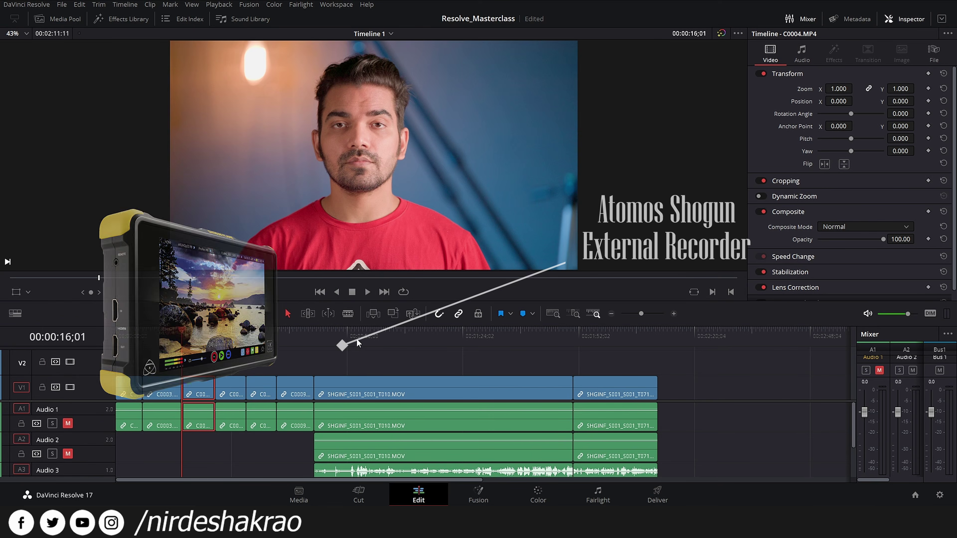
# - View the living-room clip SHGINF_S001_S001_T010.MOV around 00:01:05;09, check its audio tracks, and select it at 00:01:07;00
pyautogui.click(355, 337)
pyautogui.click(385, 337)
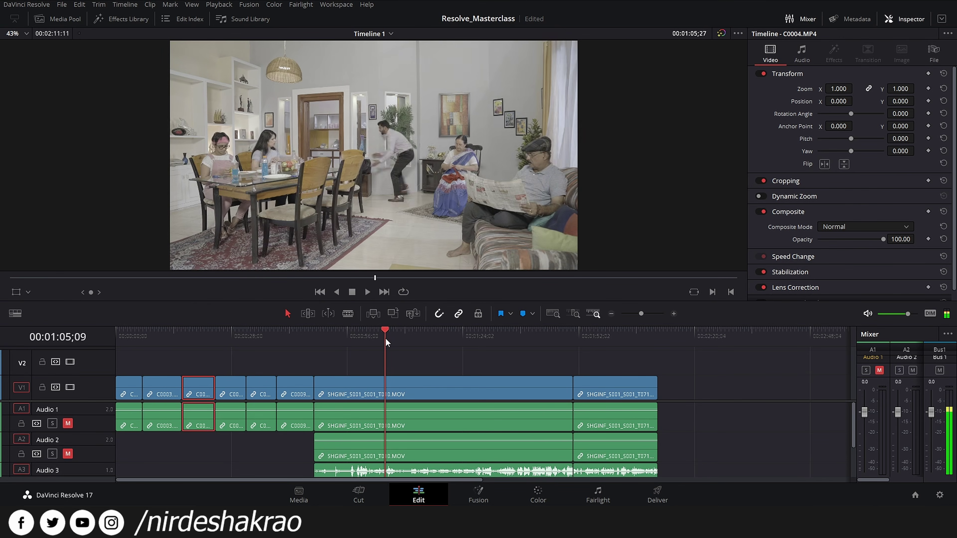
pyautogui.scroll(-2, 85, 458)
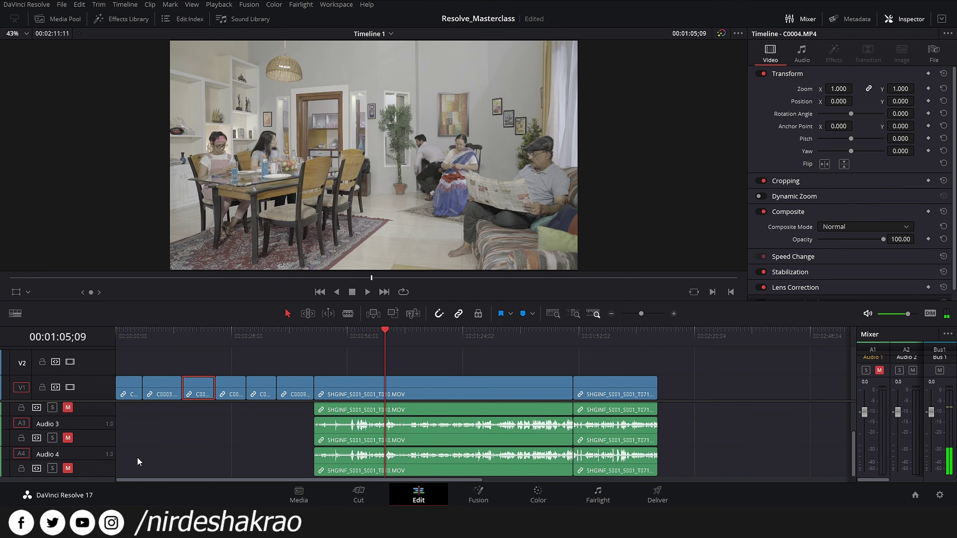
pyautogui.scroll(3, 136, 459)
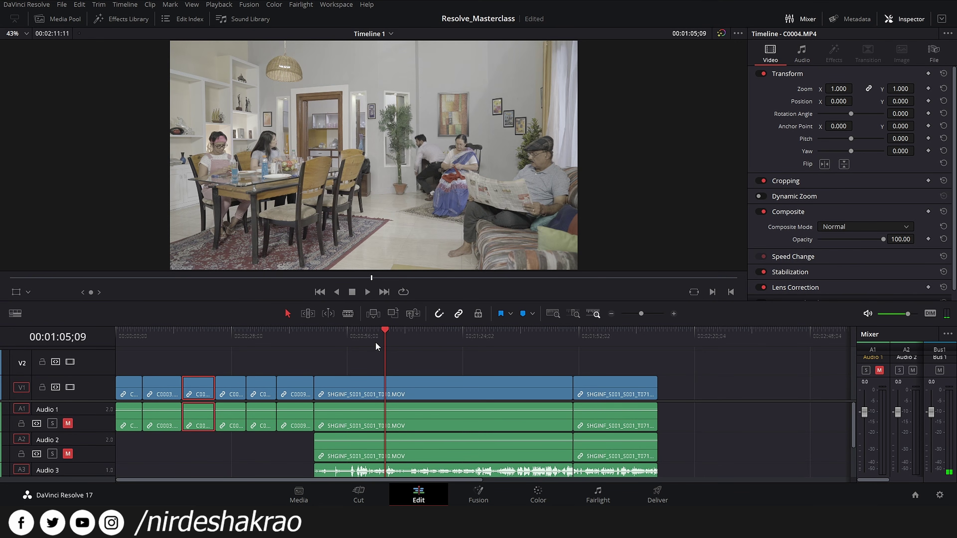
pyautogui.click(392, 334)
pyautogui.click(396, 370)
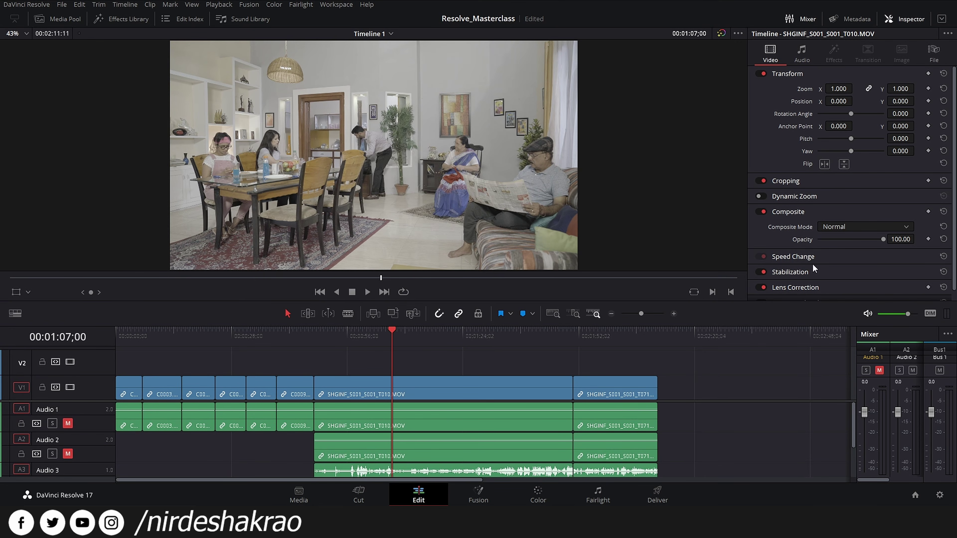
# - Mute the playback audio and scrub through the living-room clip to study its lighting, ending at 00:01:02;05
pyautogui.click(868, 314)
pyautogui.click(369, 333)
pyautogui.moveTo(368, 335); pyautogui.dragTo(432, 357)
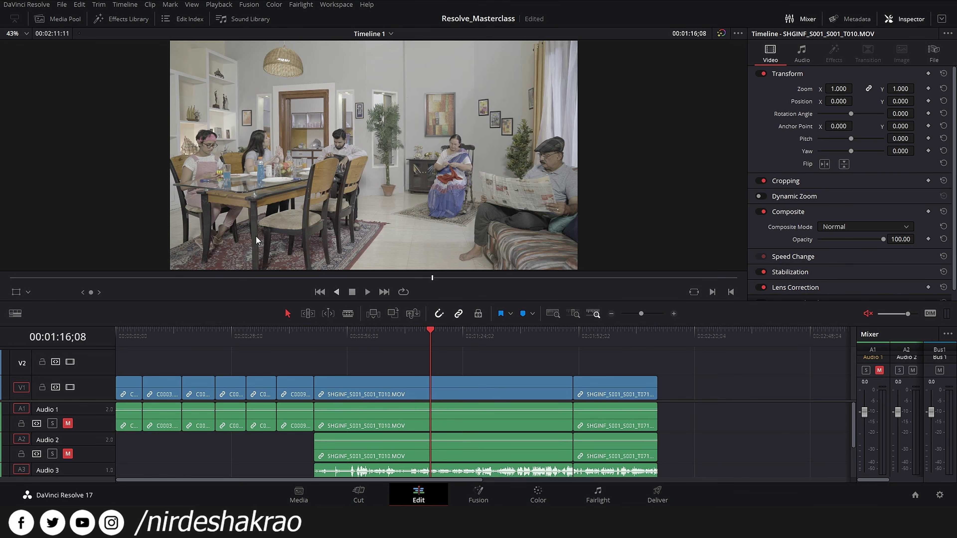
pyautogui.moveTo(417, 340)
pyautogui.mouseDown()
pyautogui.moveTo(368, 340)
pyautogui.moveTo(423, 340)
pyautogui.mouseUp()
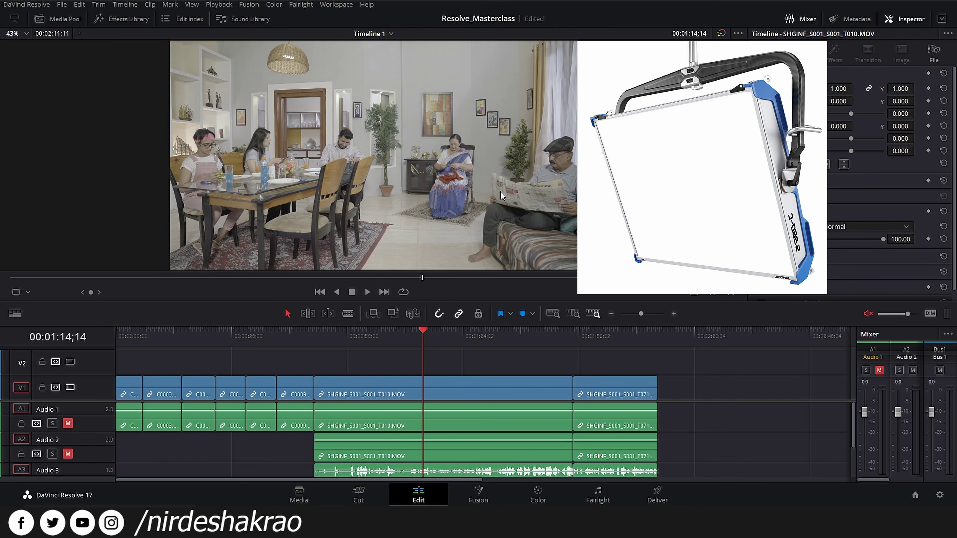
pyautogui.moveTo(419, 336)
pyautogui.mouseDown()
pyautogui.moveTo(379, 334)
pyautogui.moveTo(405, 345)
pyautogui.mouseUp()
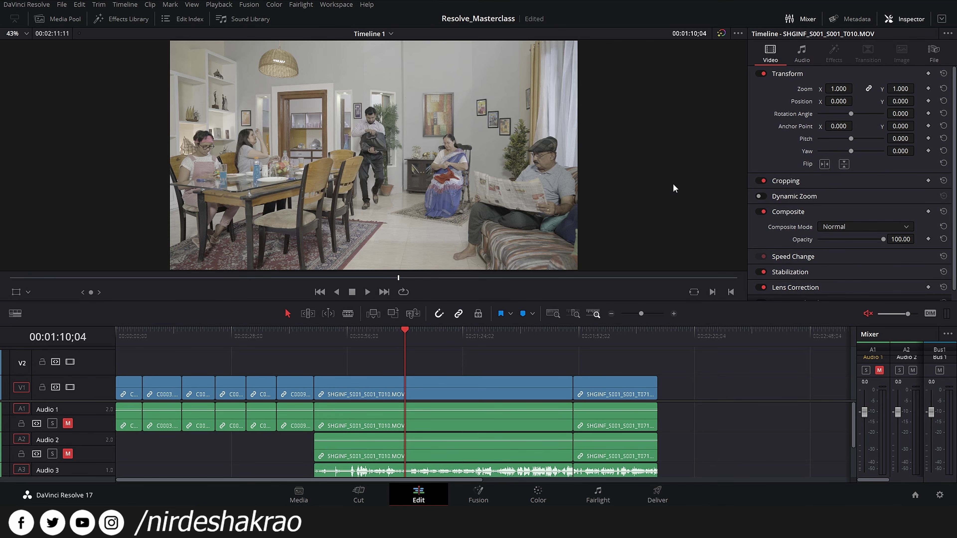
pyautogui.moveTo(404, 331); pyautogui.dragTo(372, 339)
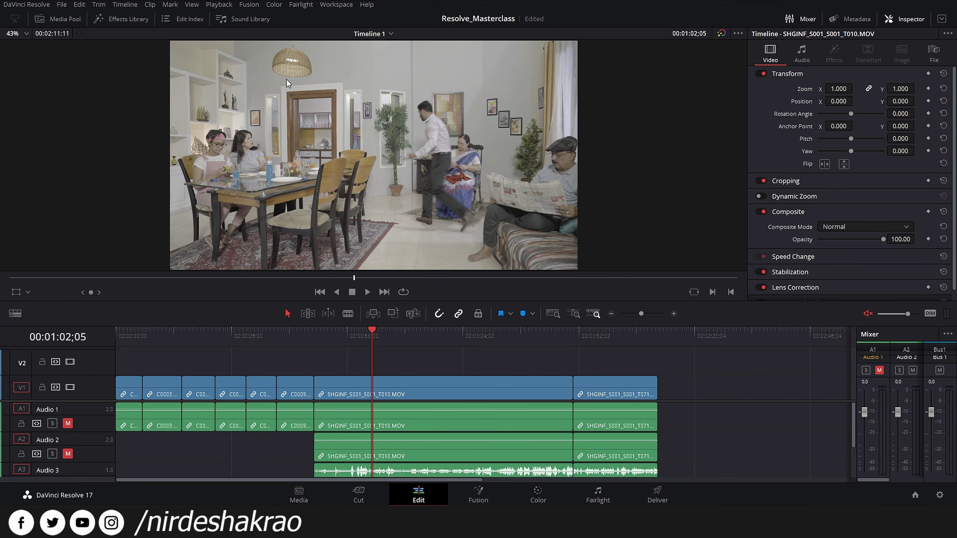
# - Scrub forward to the close-up of the woman in the last clip and examine it up to 00:01:59;06
pyautogui.moveTo(375, 331); pyautogui.dragTo(547, 347)
pyautogui.moveTo(570, 348); pyautogui.dragTo(598, 350)
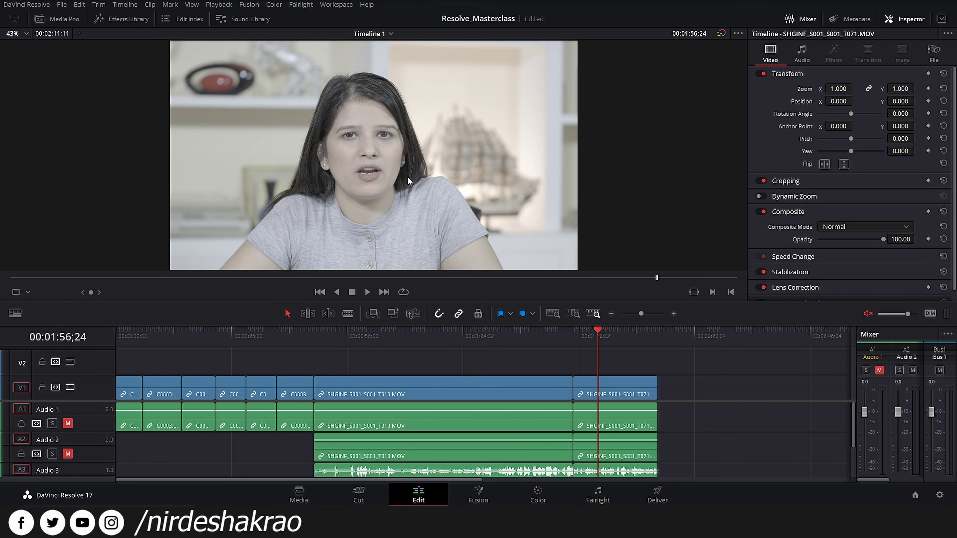
pyautogui.moveTo(595, 332)
pyautogui.mouseDown()
pyautogui.moveTo(615, 333)
pyautogui.moveTo(608, 339)
pyautogui.mouseUp()
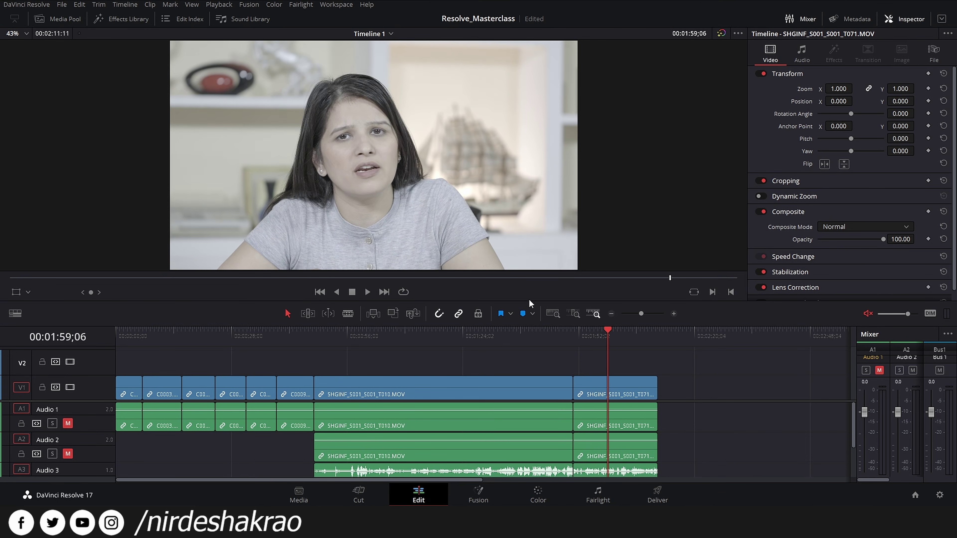
# - On the Color page, set the input color space of the close-up clip's Color Space Transform on node 02 to Sony S-Gamut
pyautogui.click(548, 498)
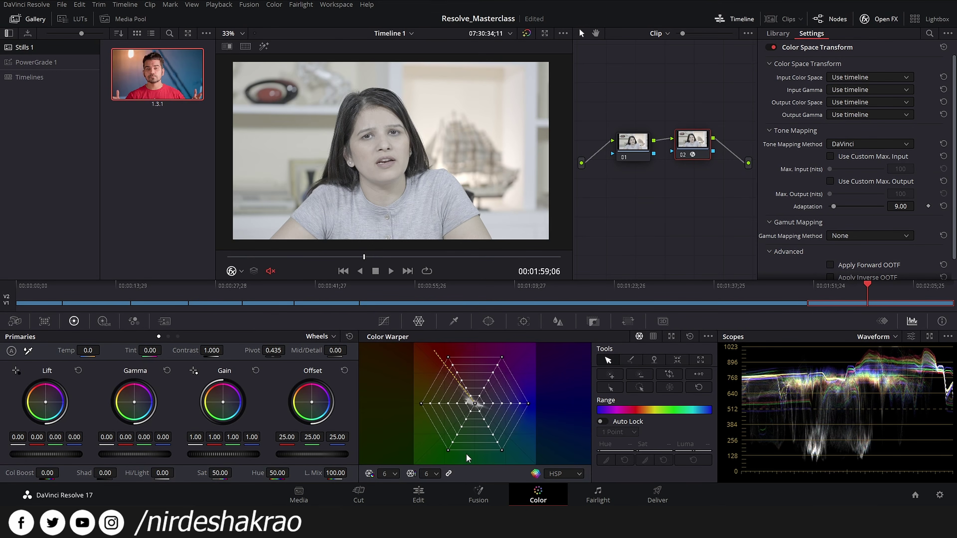
pyautogui.moveTo(687, 143); pyautogui.dragTo(688, 145)
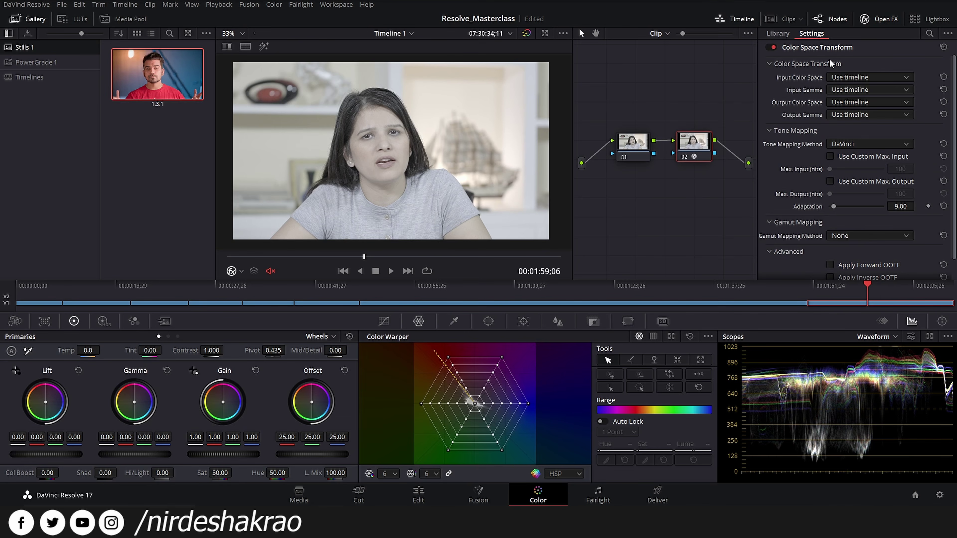
pyautogui.click(863, 78)
pyautogui.scroll(-10, 866, 124)
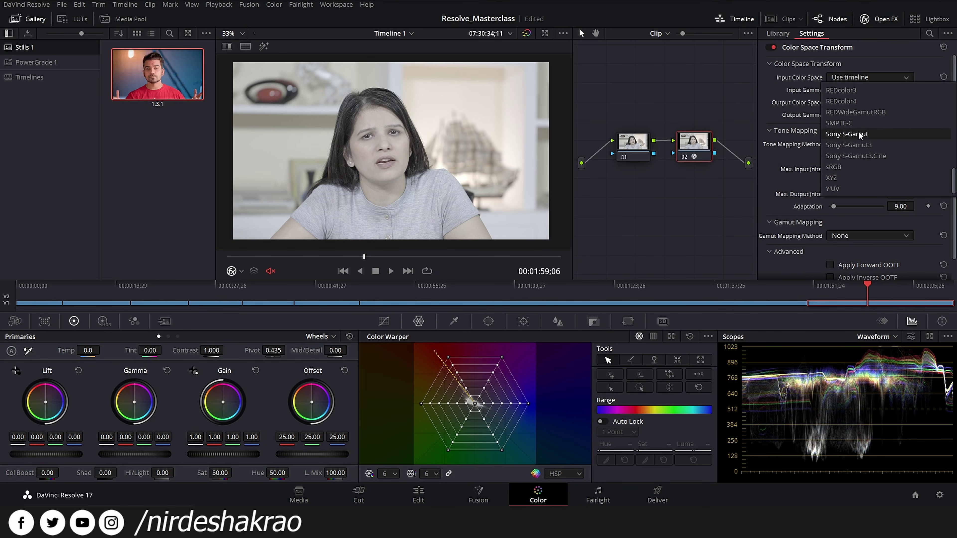
pyautogui.click(859, 134)
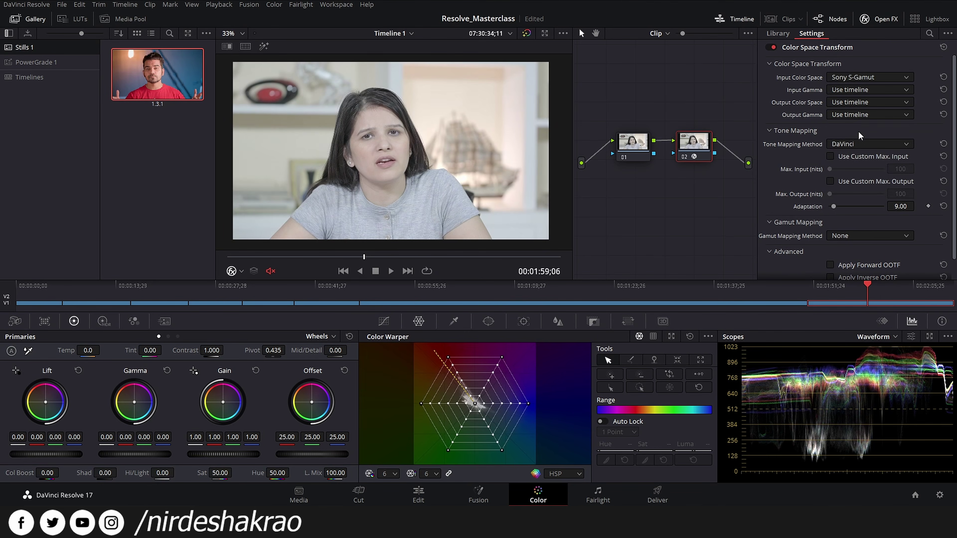
# - Open the Color Space Transform's input gamma choices and browse to the Sony log entries
pyautogui.click(858, 89)
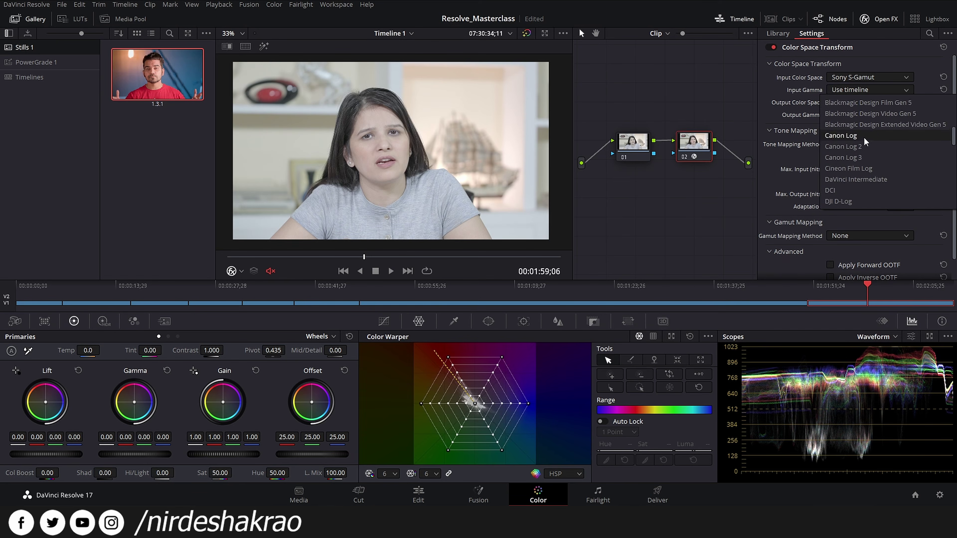
pyautogui.scroll(-7, 848, 190)
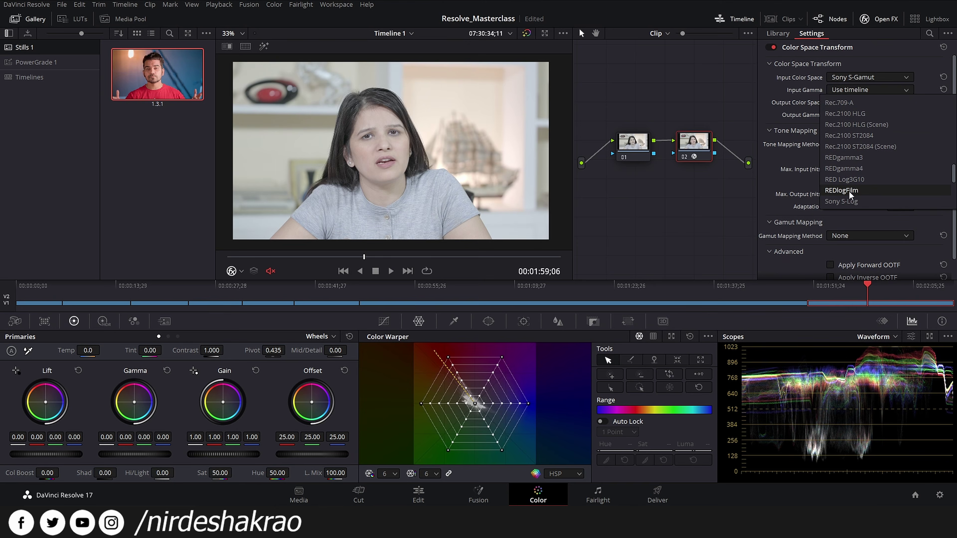
# - Set the Color Space Transform's input gamma to Sony S-Log2, and both its output color space and output gamma to Rec.709
pyautogui.scroll(-2, 866, 192)
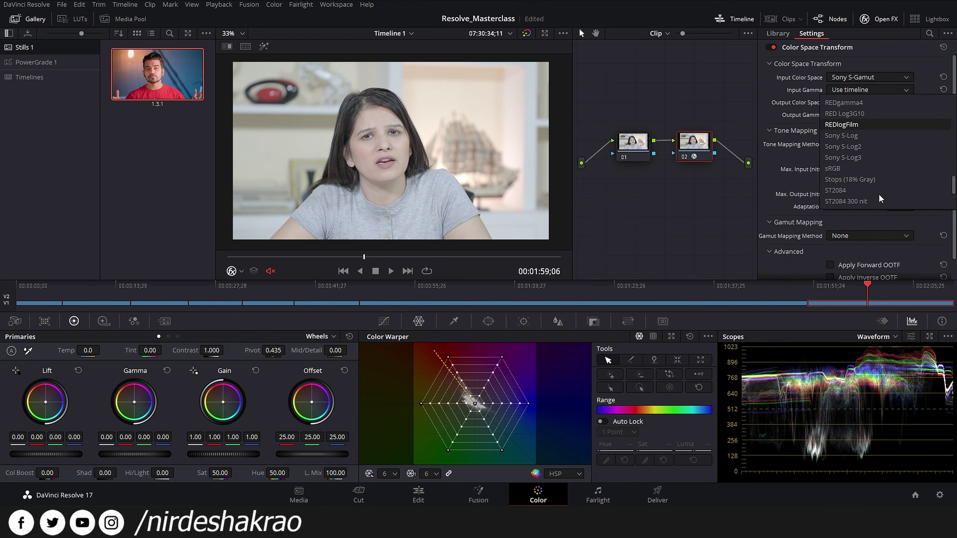
pyautogui.click(864, 144)
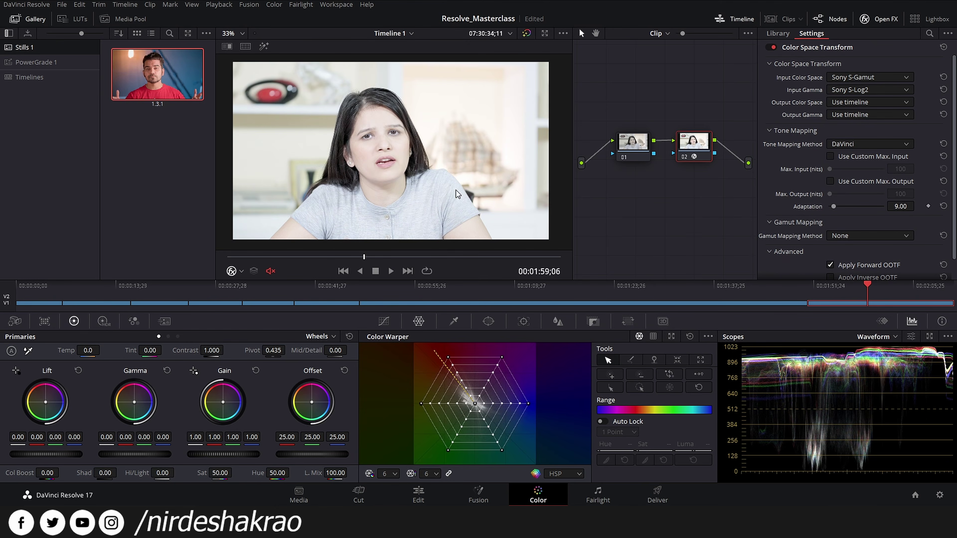
pyautogui.click(845, 101)
pyautogui.scroll(-5, 848, 132)
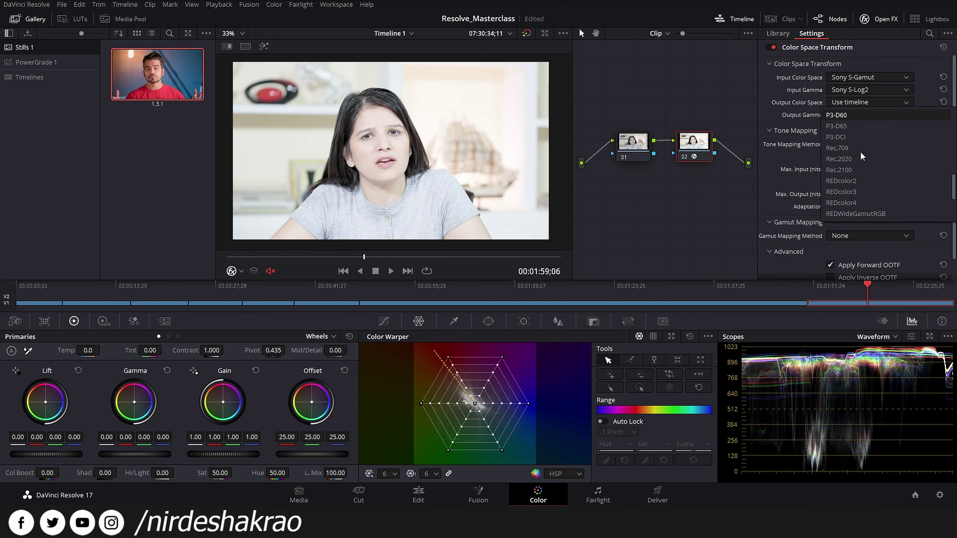
pyautogui.click(859, 115)
pyautogui.click(862, 116)
pyautogui.scroll(-5, 859, 149)
pyautogui.scroll(-3, 859, 159)
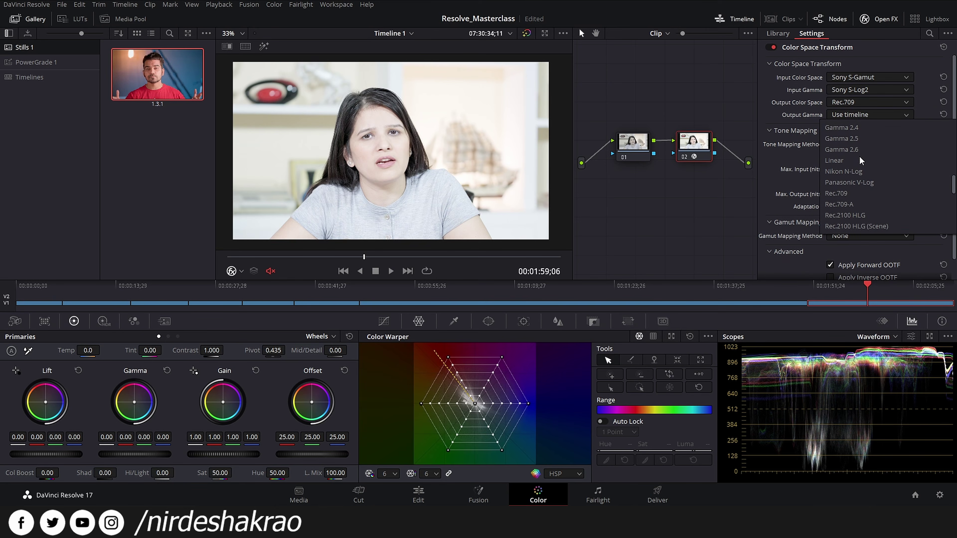
pyautogui.click(853, 195)
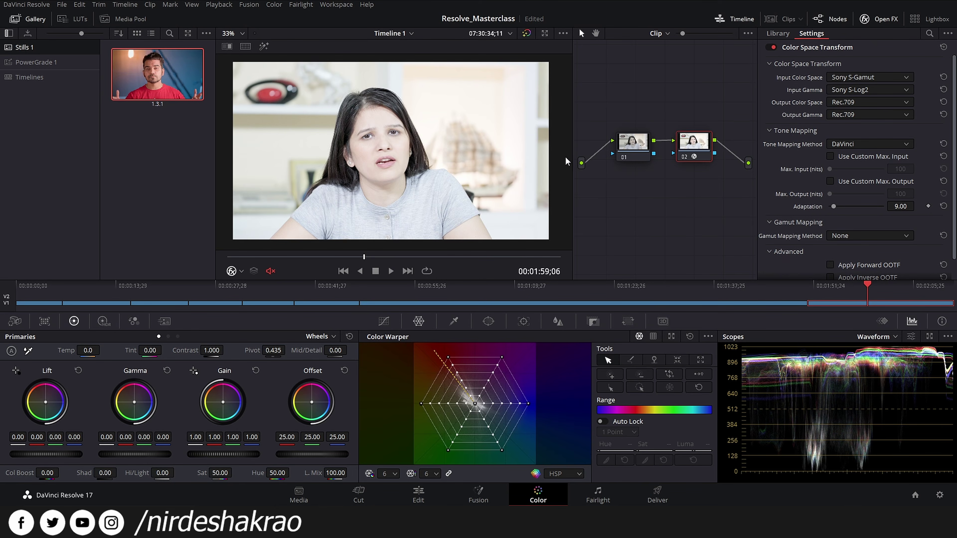
# - Try Luminance Mapping as the tone mapping method on node 02, and settle on Saturation Preserving
pyautogui.click(861, 144)
pyautogui.click(865, 187)
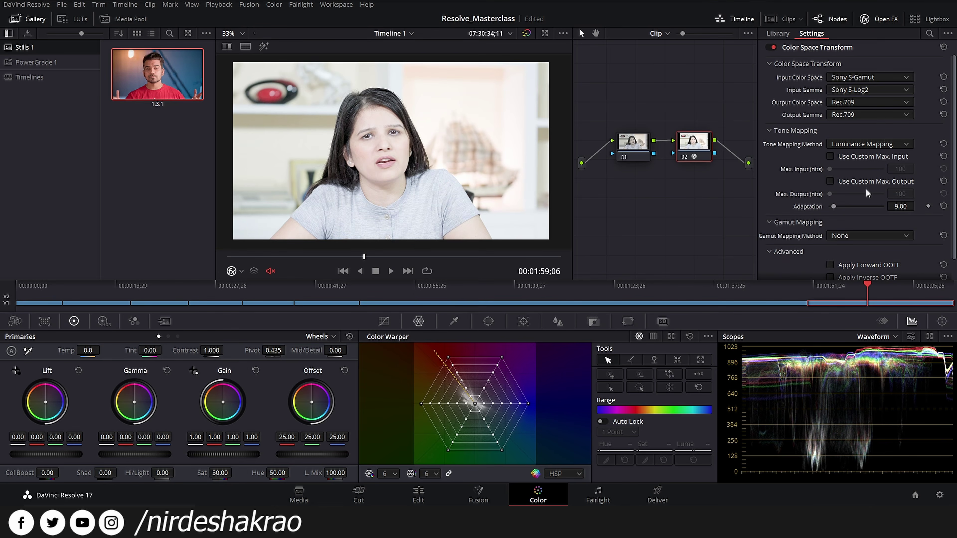
pyautogui.moveTo(702, 141); pyautogui.dragTo(698, 146)
pyautogui.click(887, 143)
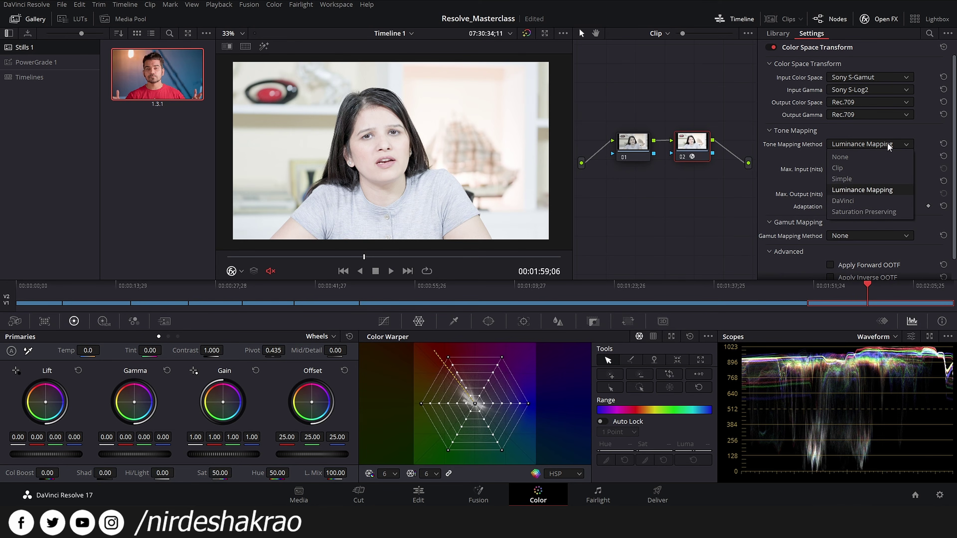
pyautogui.click(868, 211)
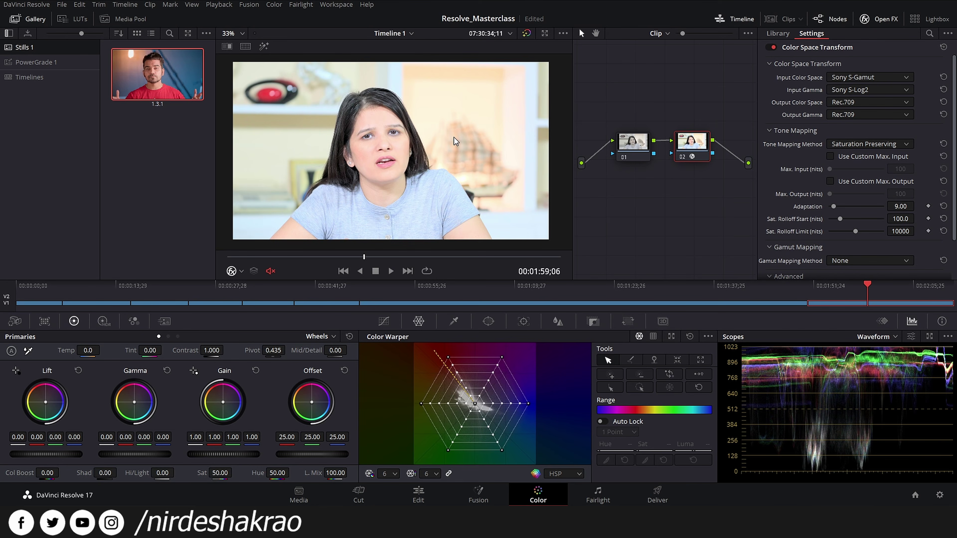
pyautogui.click(855, 142)
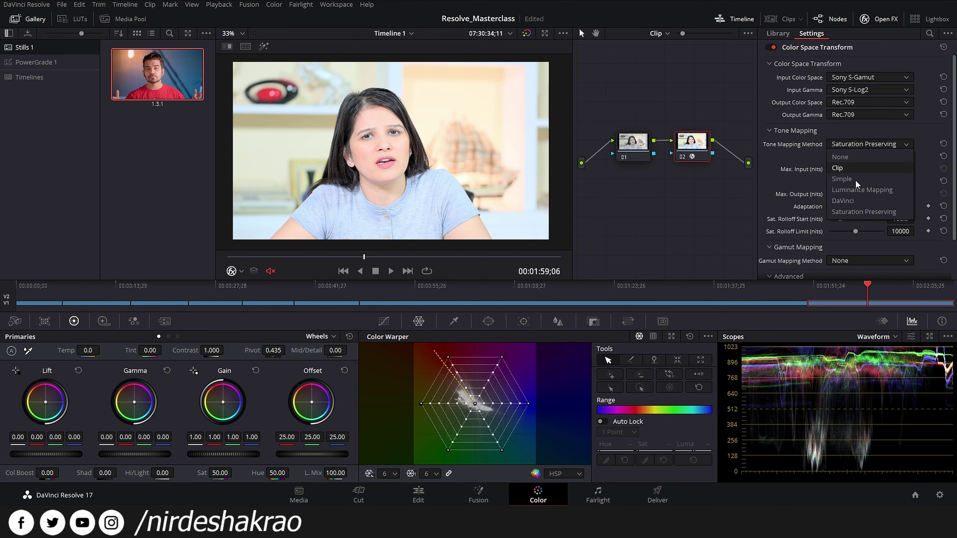
pyautogui.click(854, 211)
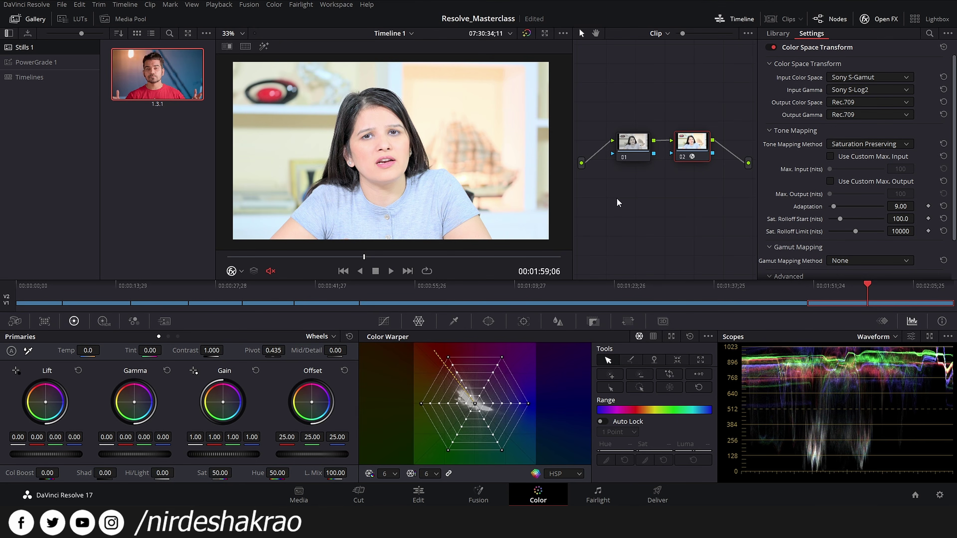
# - On node 01, set the primaries to a gain of about 0.82, gamma of about -0.08 and lift of about 0.02
pyautogui.click(633, 140)
pyautogui.moveTo(627, 148); pyautogui.dragTo(626, 144)
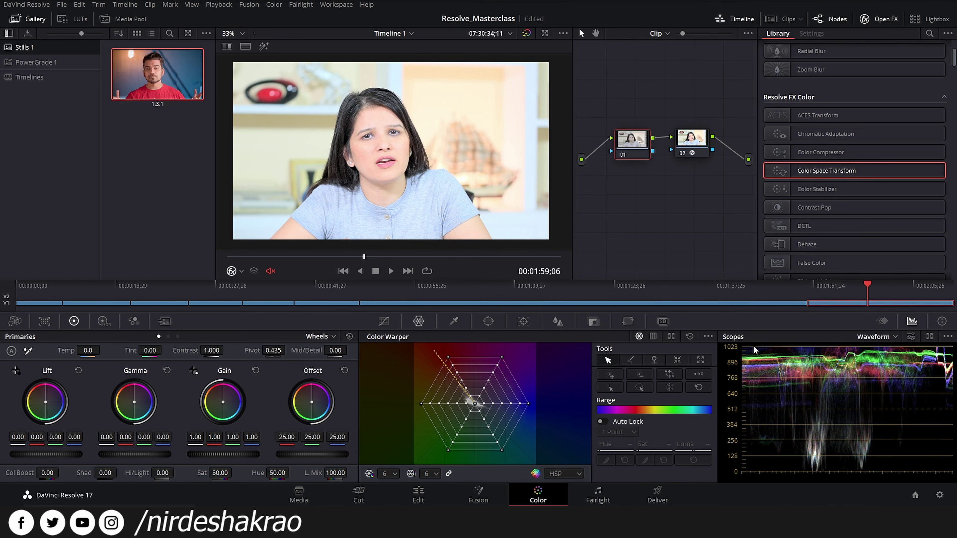
pyautogui.moveTo(230, 452); pyautogui.dragTo(225, 452)
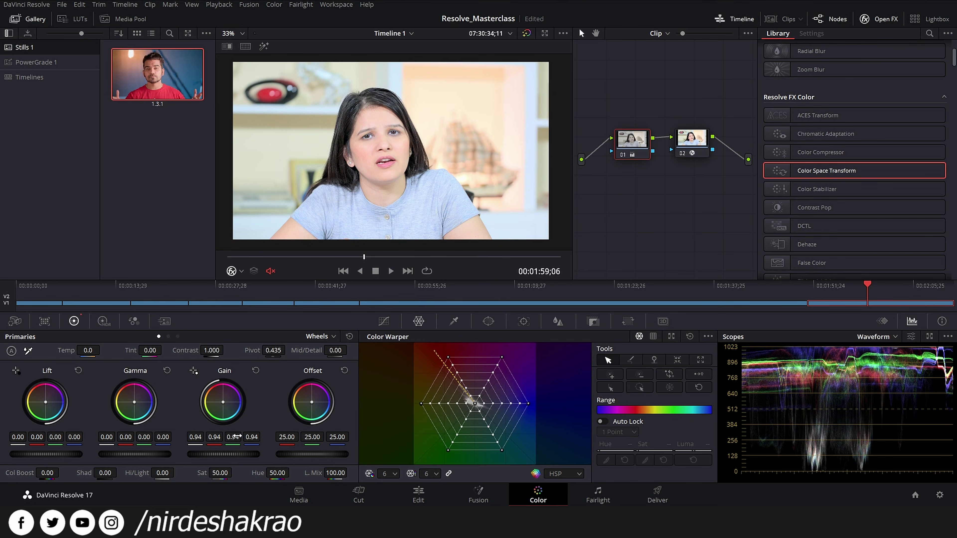
pyautogui.moveTo(219, 454); pyautogui.dragTo(217, 455)
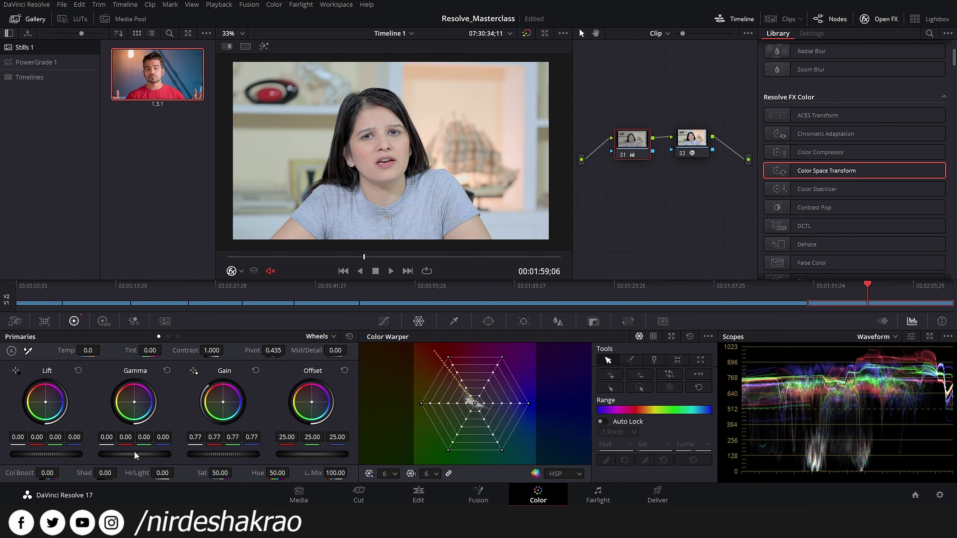
pyautogui.moveTo(136, 455); pyautogui.dragTo(137, 452)
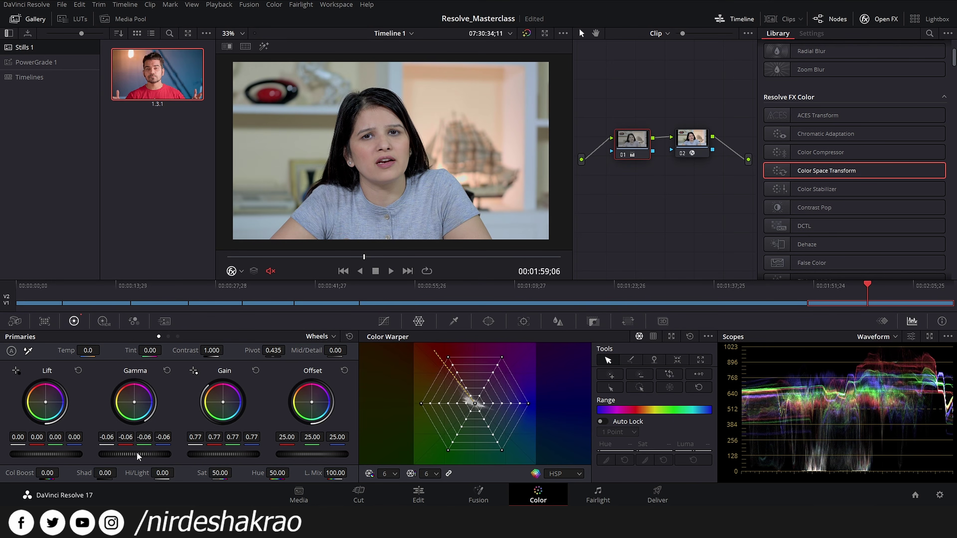
pyautogui.moveTo(235, 452); pyautogui.dragTo(233, 453)
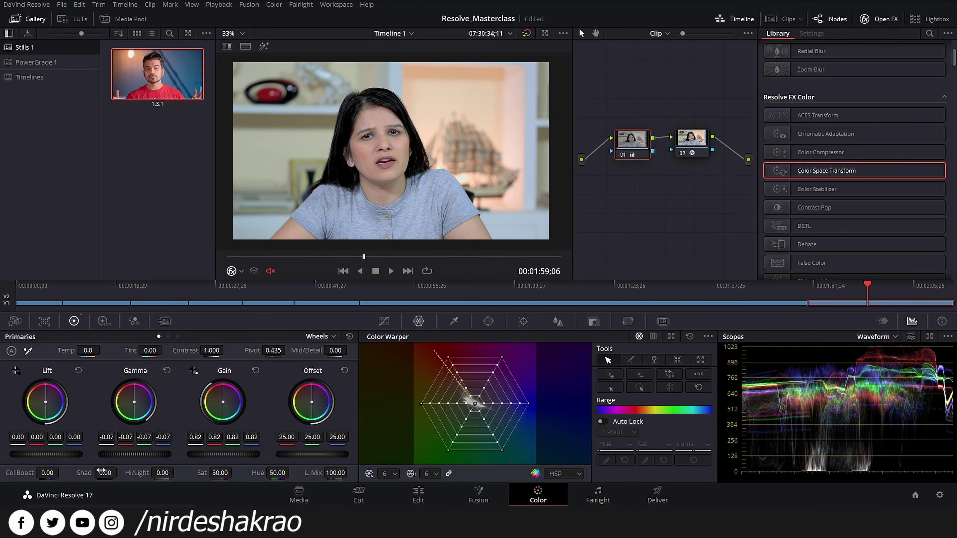
pyautogui.moveTo(61, 456); pyautogui.dragTo(60, 453)
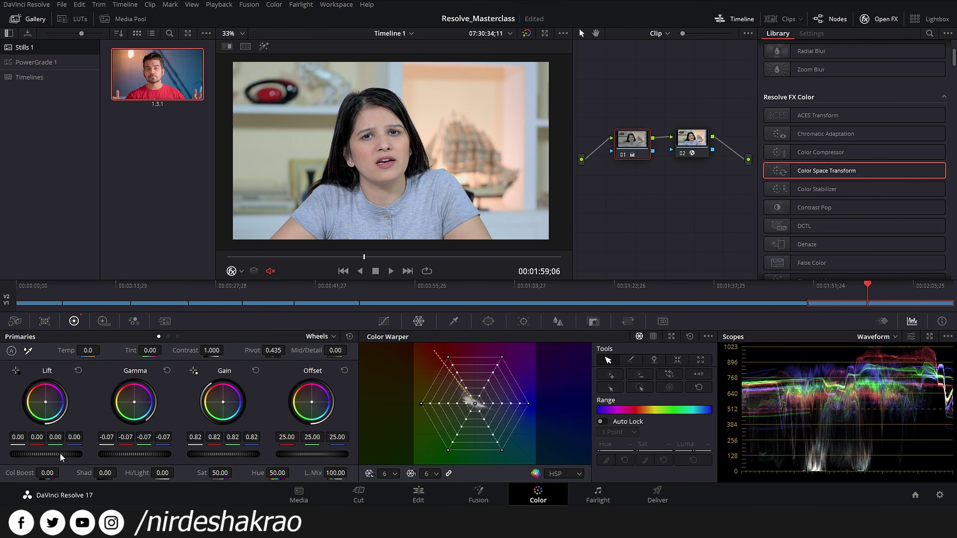
pyautogui.moveTo(148, 454); pyautogui.dragTo(148, 455)
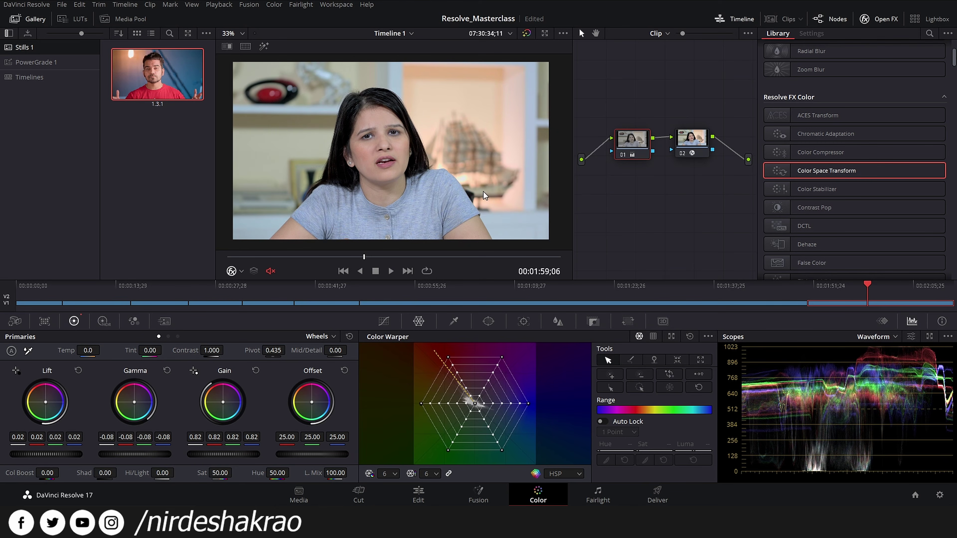
# - Compare the graded image with the ungraded original by bypassing and re-enabling all grades
pyautogui.hotkey('shift', 'd')
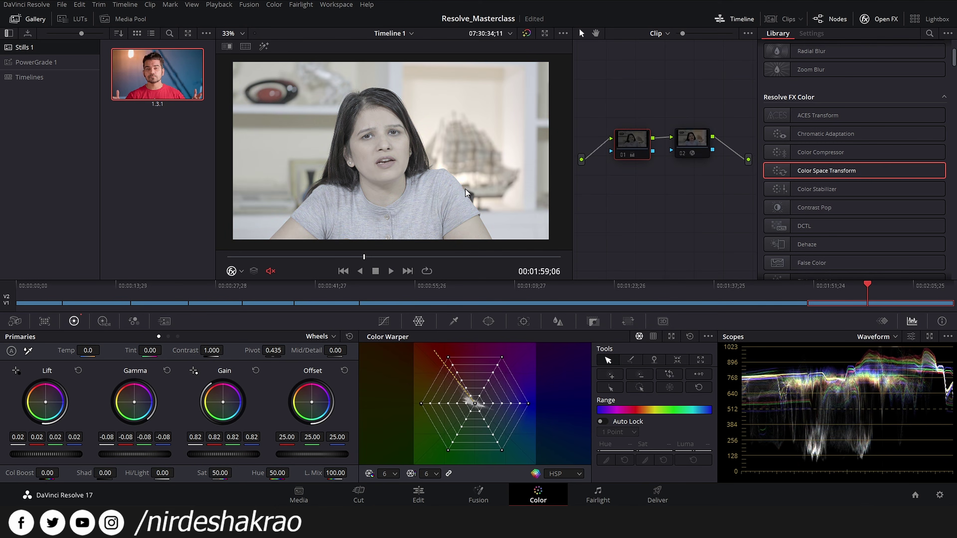
pyautogui.hotkey('shift', 'd')
pyautogui.hotkey('shift', 'd')
pyautogui.hotkey('shift', 'd')
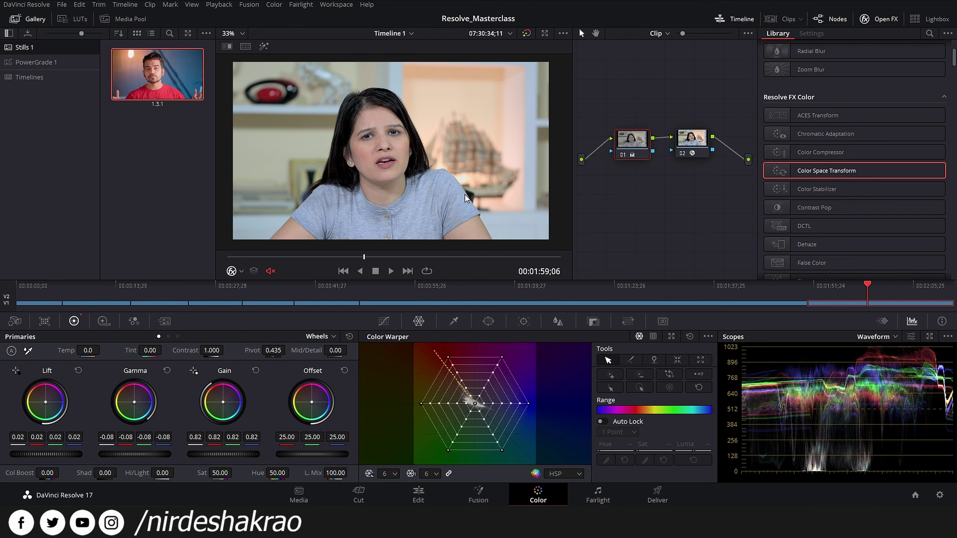
pyautogui.hotkey('shift', 'd')
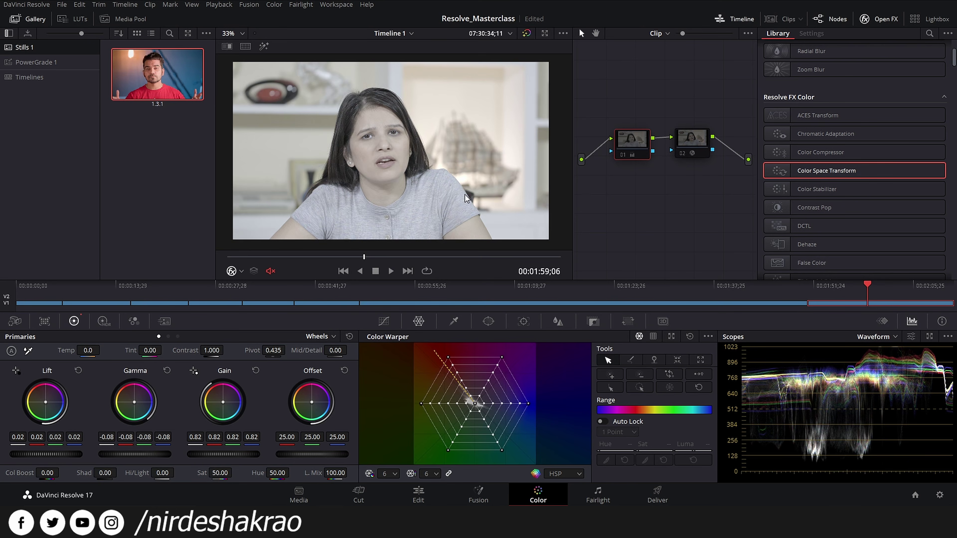
pyautogui.hotkey('shift', 'd')
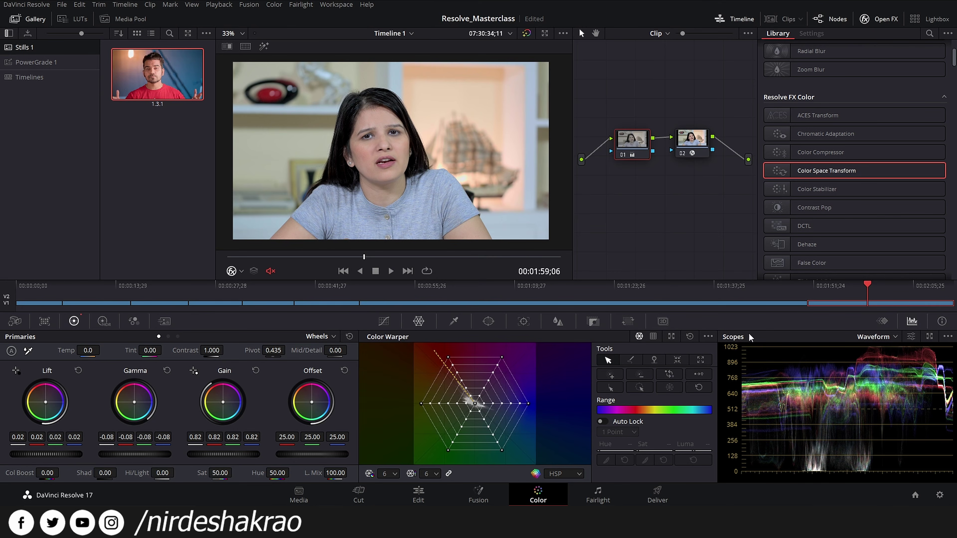
# - Try Luminance Mapping again on node 02's Color Space Transform, restore Saturation Preserving and compare with the ungraded image
pyautogui.click(687, 144)
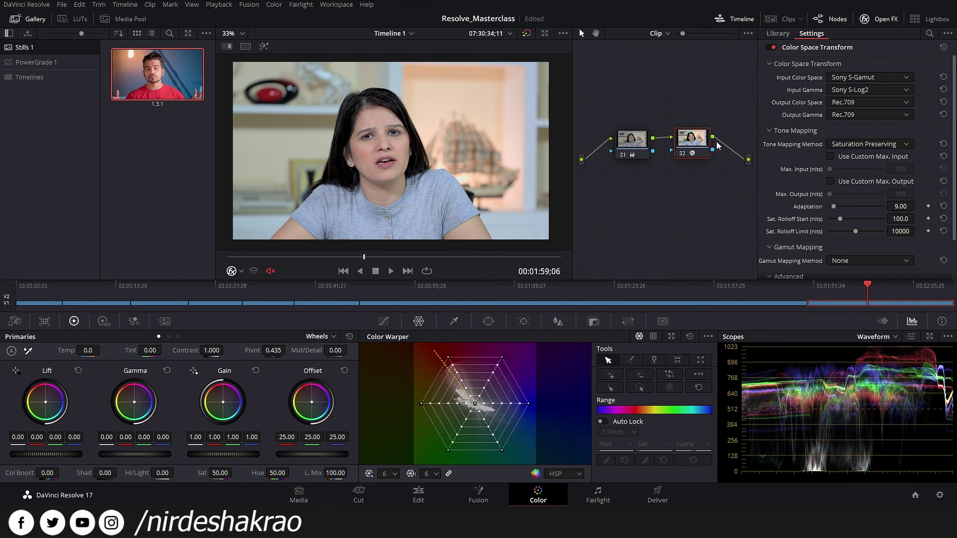
pyautogui.click(870, 144)
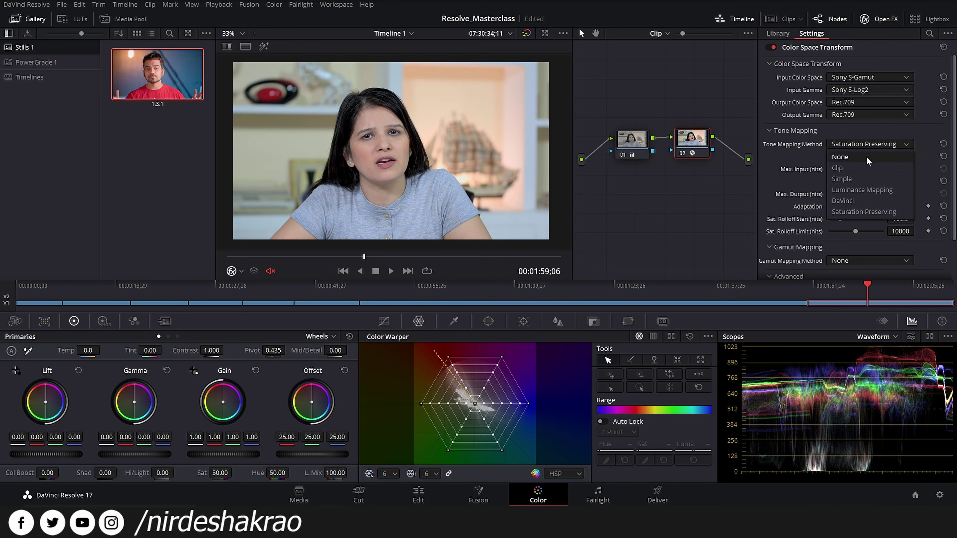
pyautogui.click(858, 189)
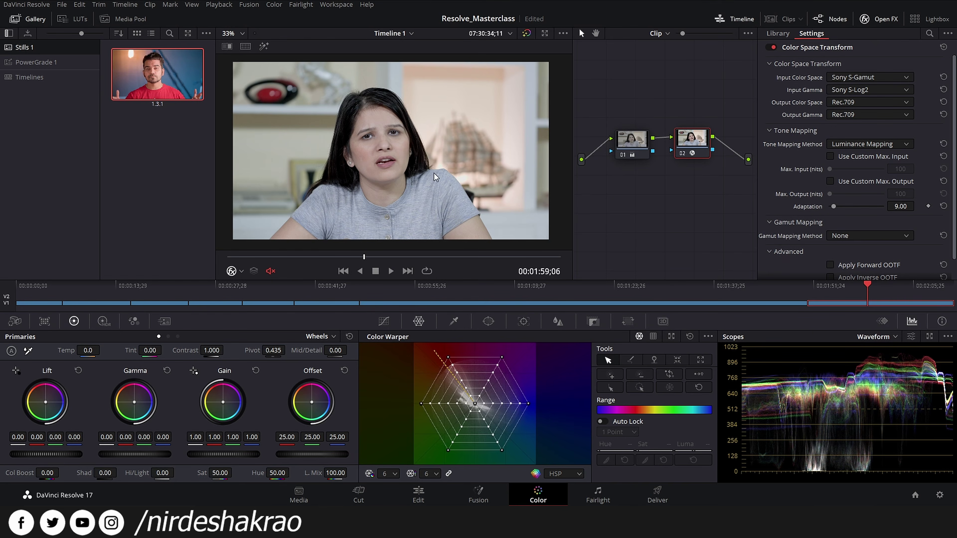
pyautogui.click(874, 143)
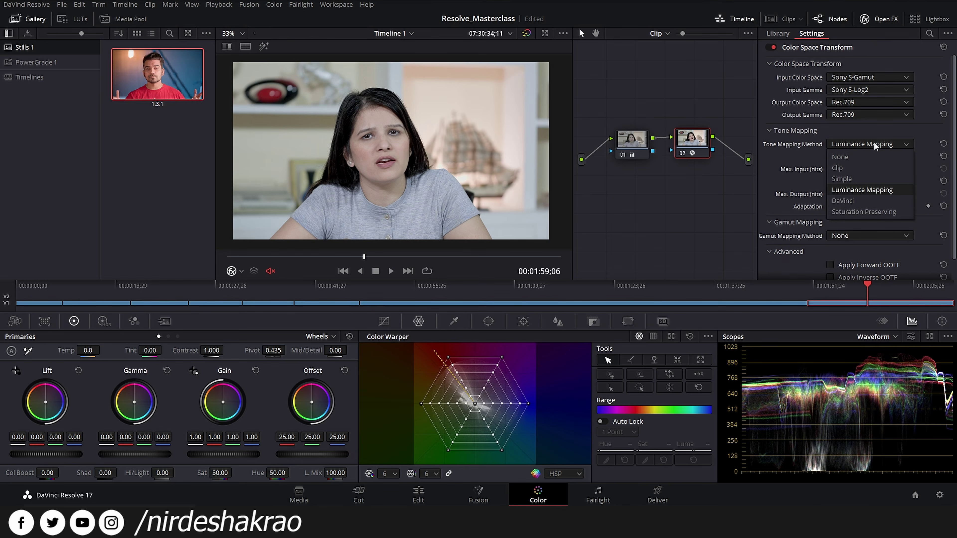
pyautogui.click(854, 212)
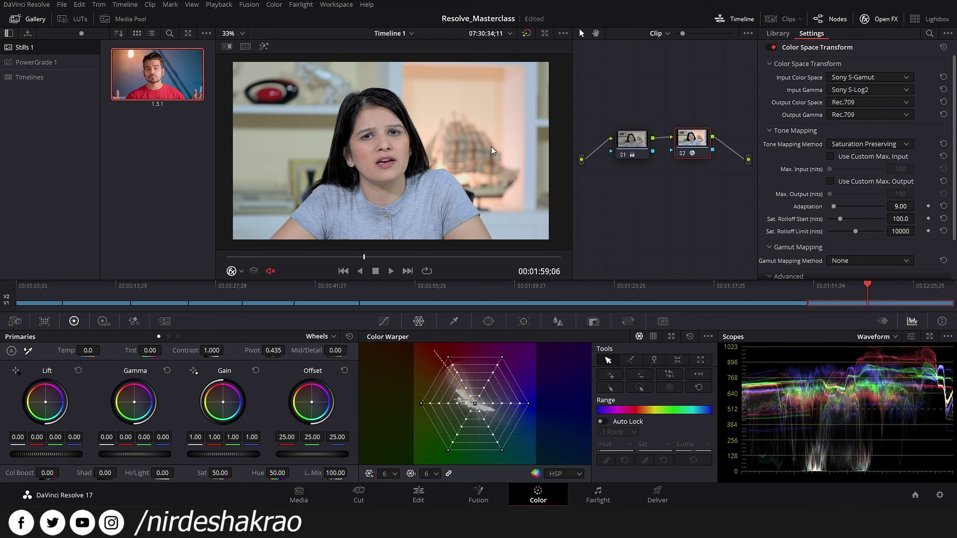
pyautogui.hotkey('shift', 'd')
pyautogui.hotkey('shift', 'd')
# - Add a third corrector node connected after node 02 and arrange the three nodes in a row
pyautogui.hotkey('alt', 'o')
pyautogui.moveTo(609, 177); pyautogui.dragTo(672, 182)
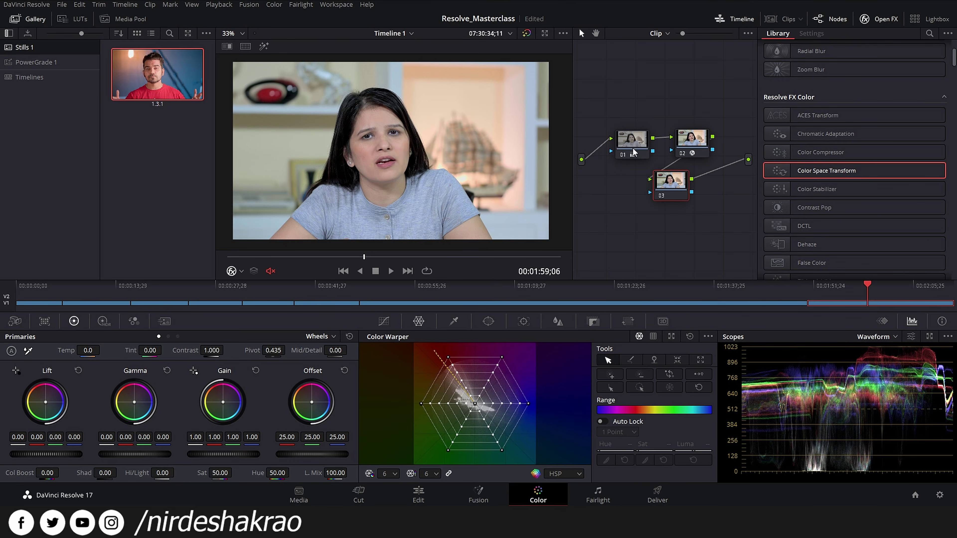
pyautogui.moveTo(631, 140); pyautogui.dragTo(606, 134)
pyautogui.moveTo(688, 141); pyautogui.dragTo(647, 132)
pyautogui.moveTo(665, 188); pyautogui.dragTo(702, 145)
# - Set the saturation of node 01 to 55
pyautogui.click(607, 142)
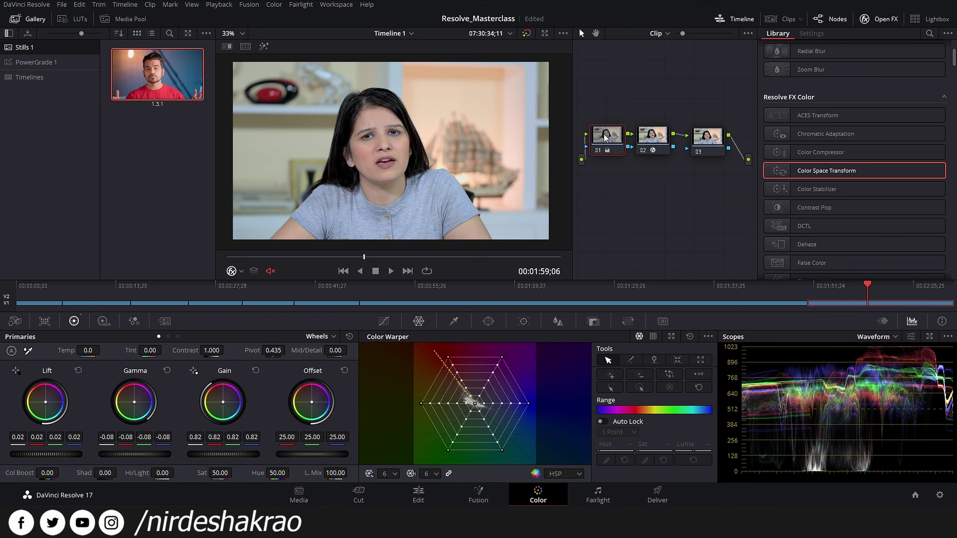
pyautogui.click(226, 473)
pyautogui.write('55')
pyautogui.press('Return')
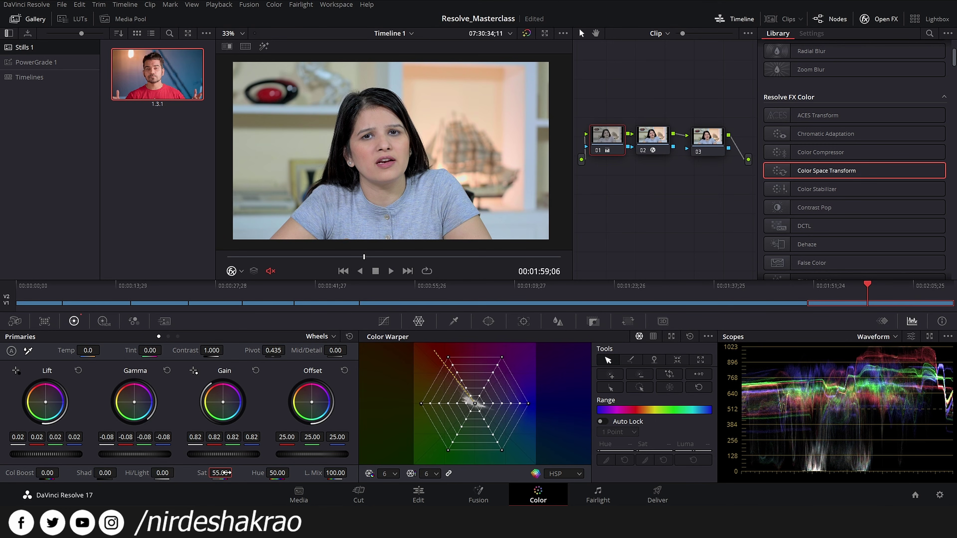
# - Compare the image with node 01 disabled and enabled, and with the whole grade bypassed
pyautogui.hotkey('ctrl', 'd')
pyautogui.hotkey('ctrl', 'd')
pyautogui.hotkey('ctrl', 'd')
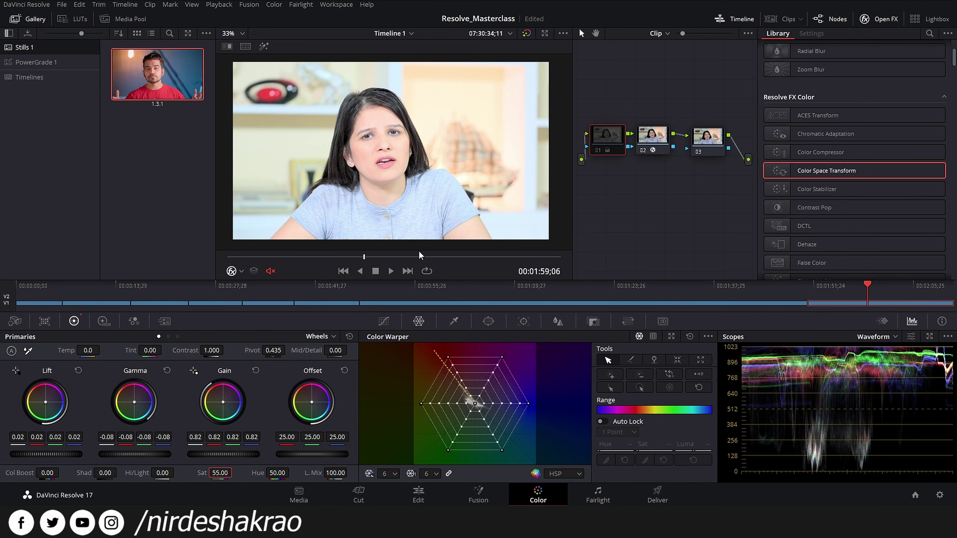
pyautogui.hotkey('ctrl', 'd')
pyautogui.hotkey('ctrl', 'd')
pyautogui.hotkey('ctrl', 'd')
pyautogui.hotkey('ctrl', 'd')
pyautogui.hotkey('ctrl', 'd')
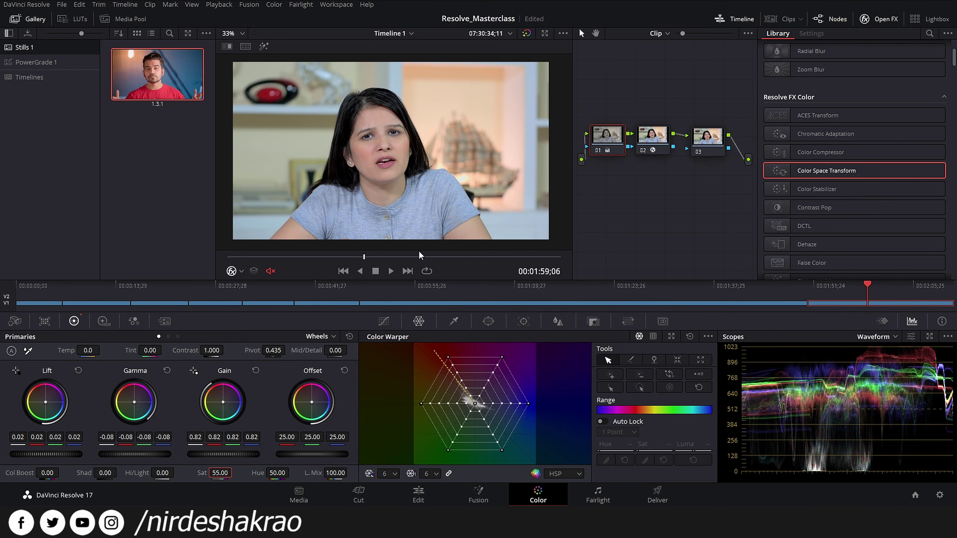
pyautogui.hotkey('shift', 'd')
pyautogui.hotkey('shift', 'd')
# - Select node 03 and examine the skin texture and tone of the woman's face up close
pyautogui.click(701, 142)
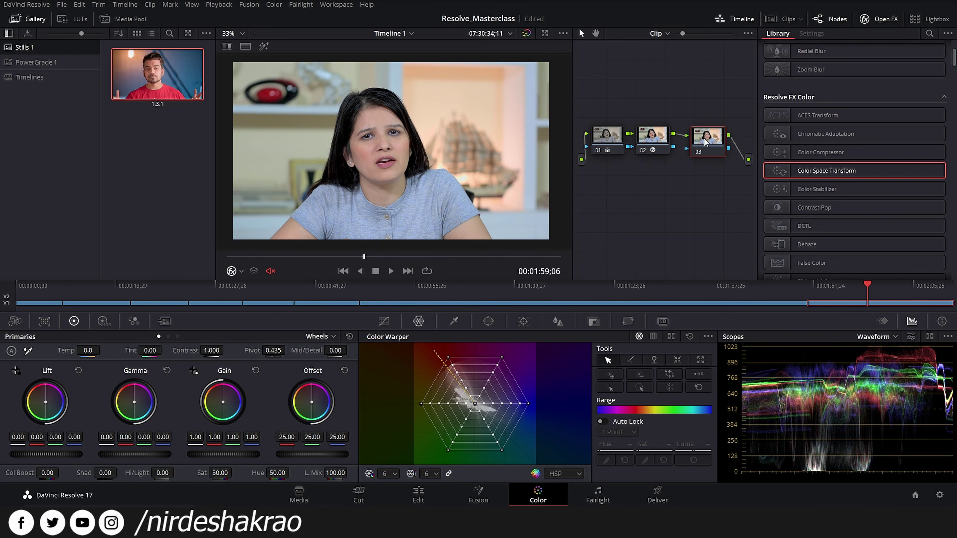
pyautogui.scroll(5, 400, 164)
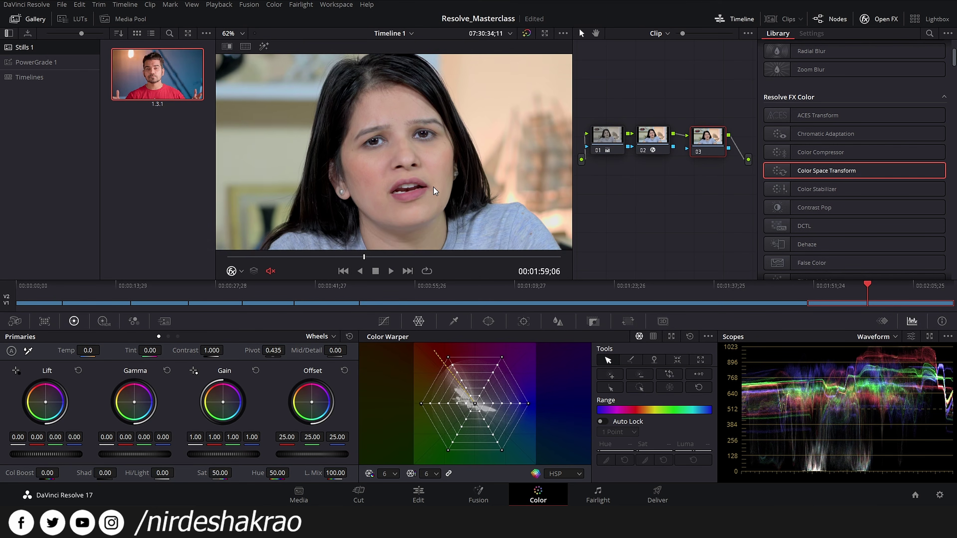
pyautogui.scroll(4, 376, 209)
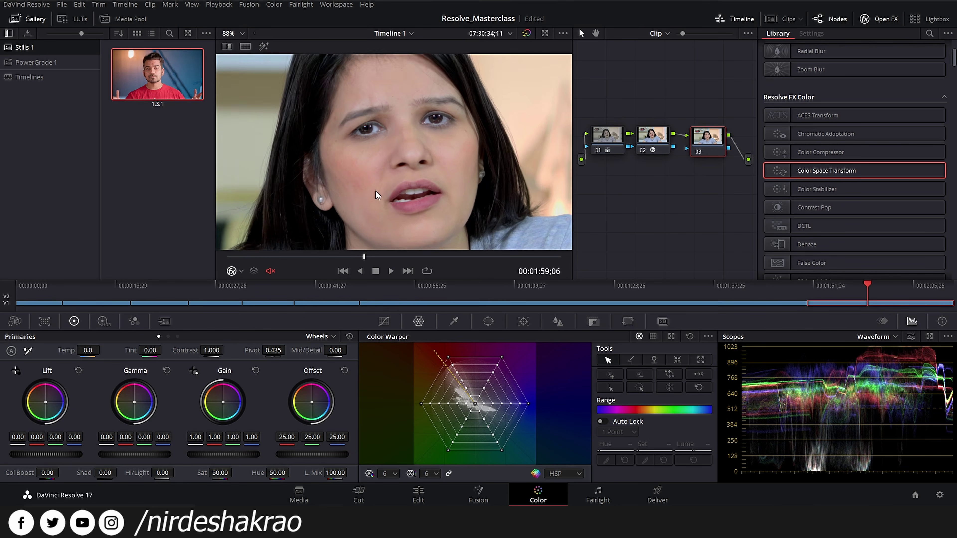
pyautogui.moveTo(403, 175); pyautogui.dragTo(414, 188)
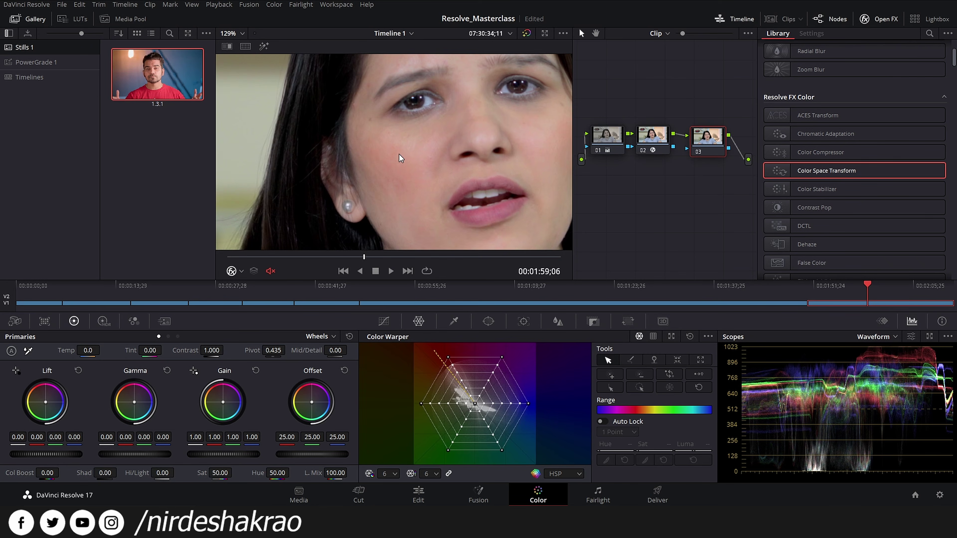
pyautogui.moveTo(399, 154); pyautogui.dragTo(394, 245)
pyautogui.moveTo(452, 181); pyautogui.dragTo(418, 129)
pyautogui.scroll(-2, 426, 152)
pyautogui.scroll(-4, 426, 155)
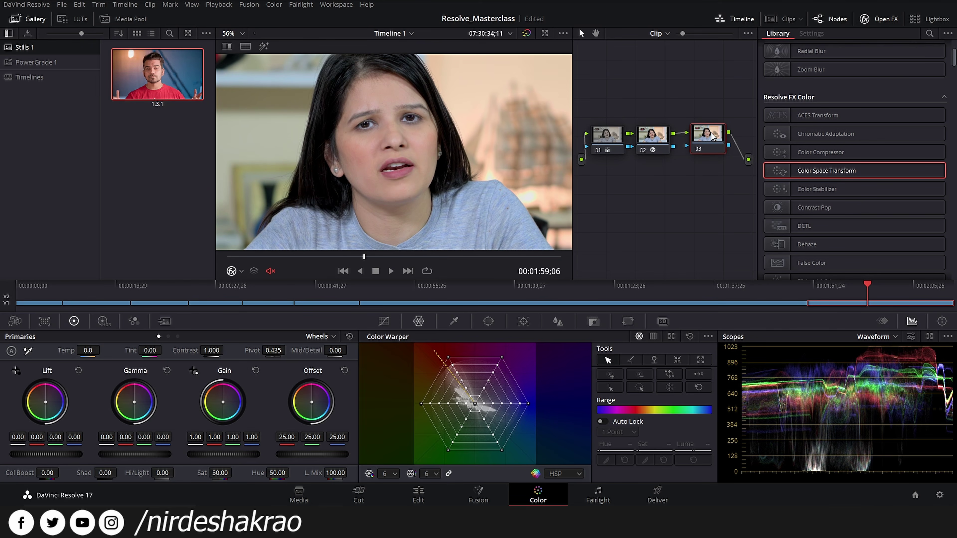
pyautogui.scroll(-2, 395, 188)
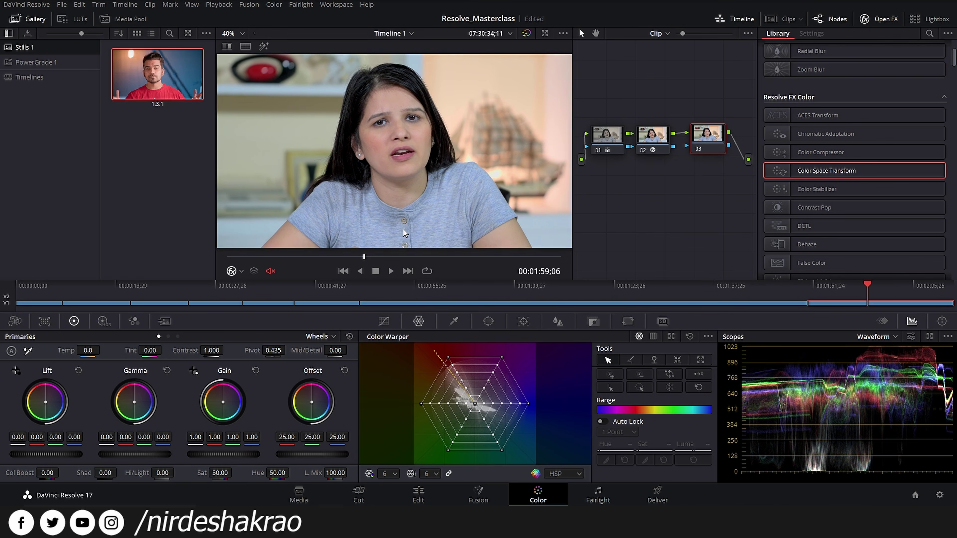
# - Sample the woman's facial skin tone with the HSL Qualifier on node 03 and highlight the selected area
pyautogui.click(454, 321)
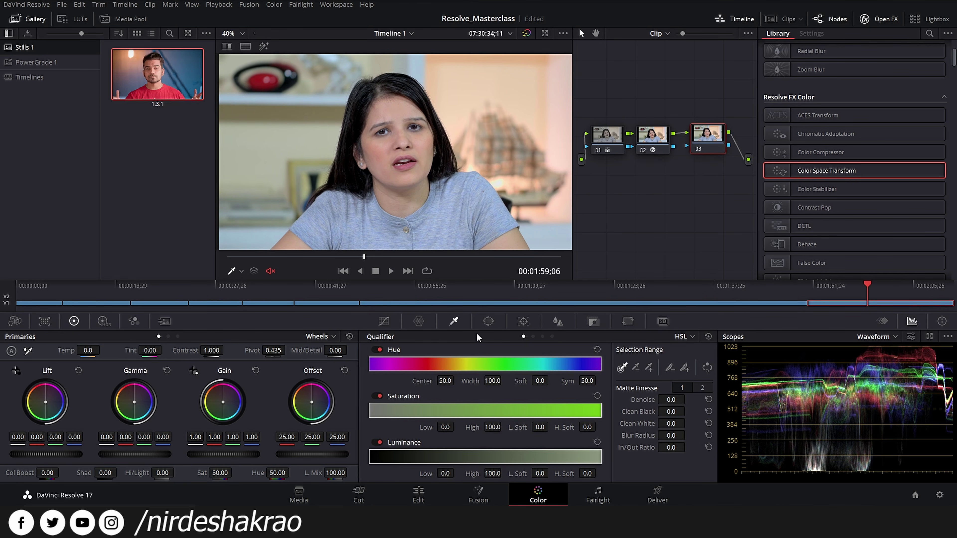
pyautogui.click(399, 111)
pyautogui.moveTo(398, 113); pyautogui.dragTo(402, 114)
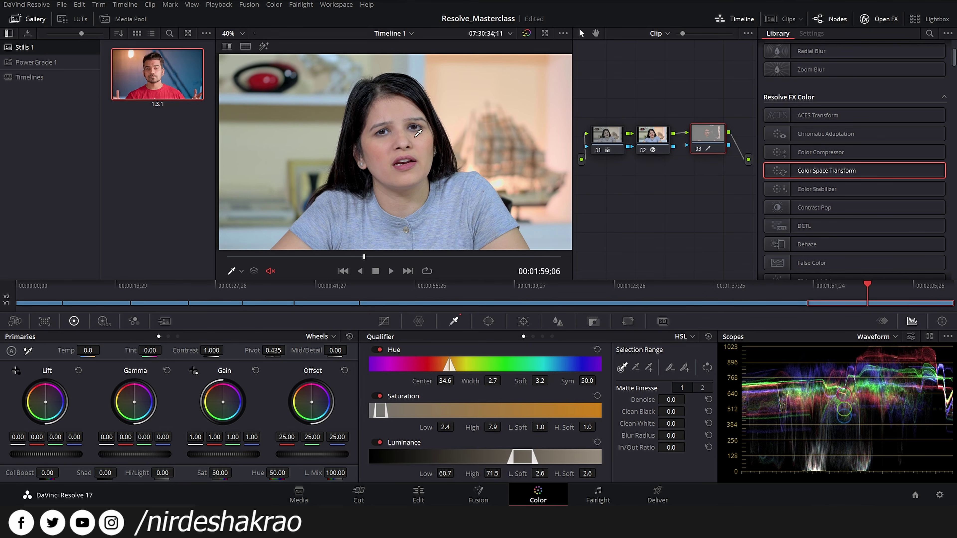
pyautogui.click(264, 46)
pyautogui.scroll(2, 436, 170)
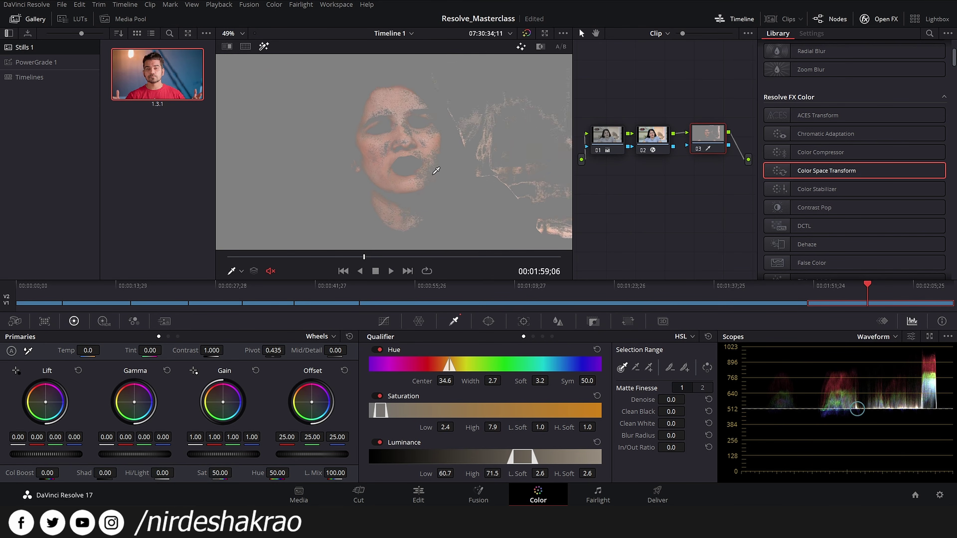
pyautogui.scroll(2, 436, 170)
pyautogui.moveTo(436, 138)
pyautogui.mouseDown()
pyautogui.moveTo(444, 179)
pyautogui.moveTo(434, 189)
pyautogui.mouseUp()
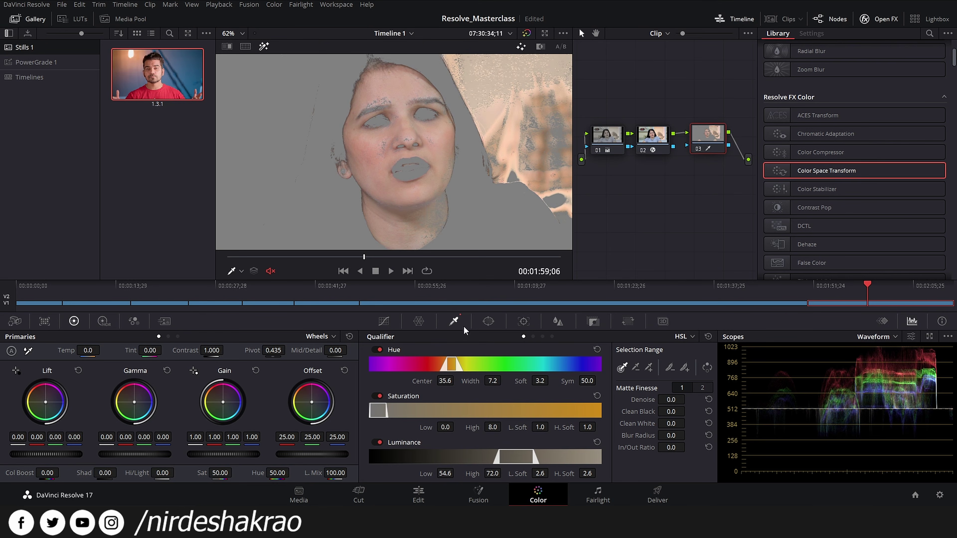
# - Add the missed skin shades on the cheek, forehead and neck to the qualifier selection
pyautogui.click(649, 367)
pyautogui.scroll(3, 386, 147)
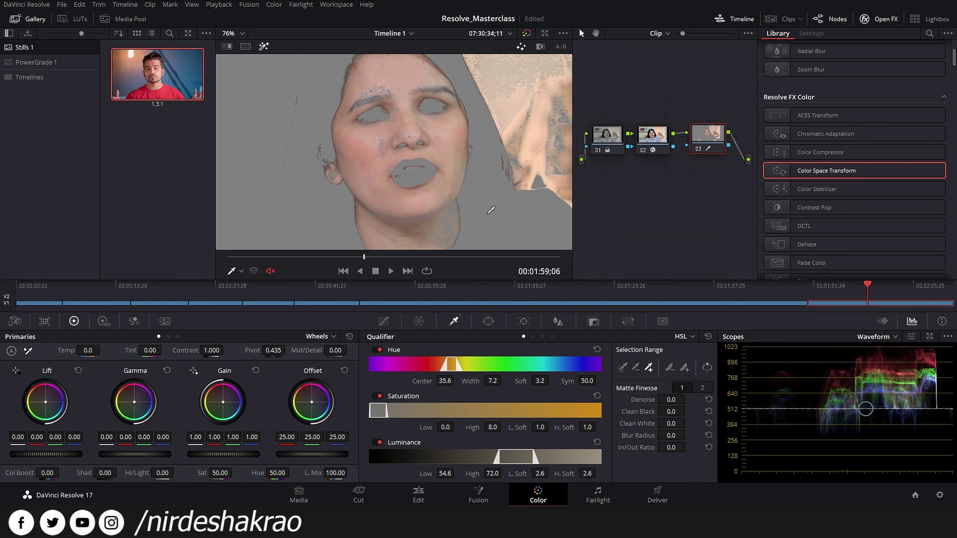
pyautogui.click(383, 147)
pyautogui.click(378, 150)
pyautogui.moveTo(378, 148); pyautogui.dragTo(366, 182)
pyautogui.click(349, 110)
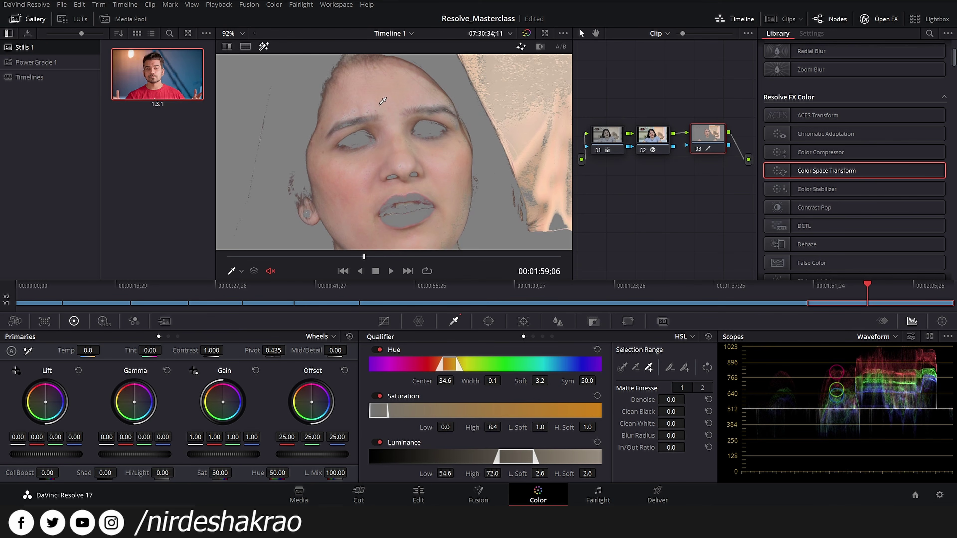
pyautogui.moveTo(437, 230)
pyautogui.mouseDown()
pyautogui.moveTo(408, 152)
pyautogui.moveTo(431, 183)
pyautogui.moveTo(415, 195)
pyautogui.moveTo(424, 224)
pyautogui.mouseUp()
pyautogui.click(411, 148)
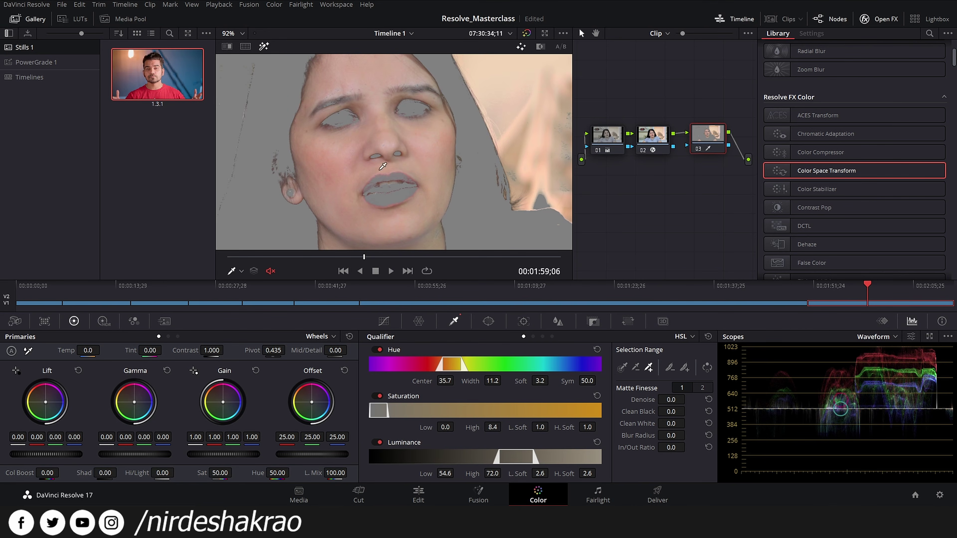
# - Refine the skin matte in black-and-white highlight with Clean Black 15.0, Clean White 41.1 and Blur Radius 55.7, then restore the colour highlight
pyautogui.scroll(-5, 416, 188)
pyautogui.scroll(-1, 419, 190)
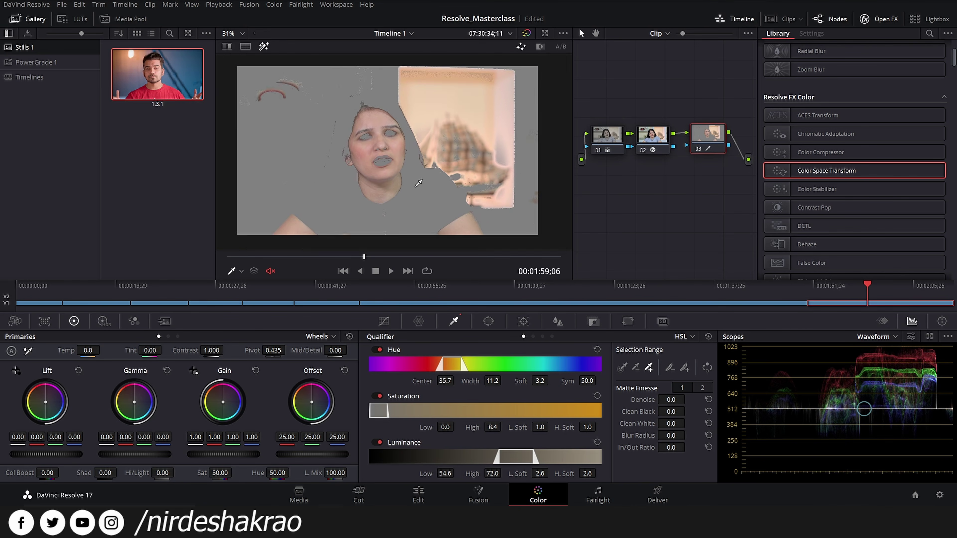
pyautogui.click(540, 46)
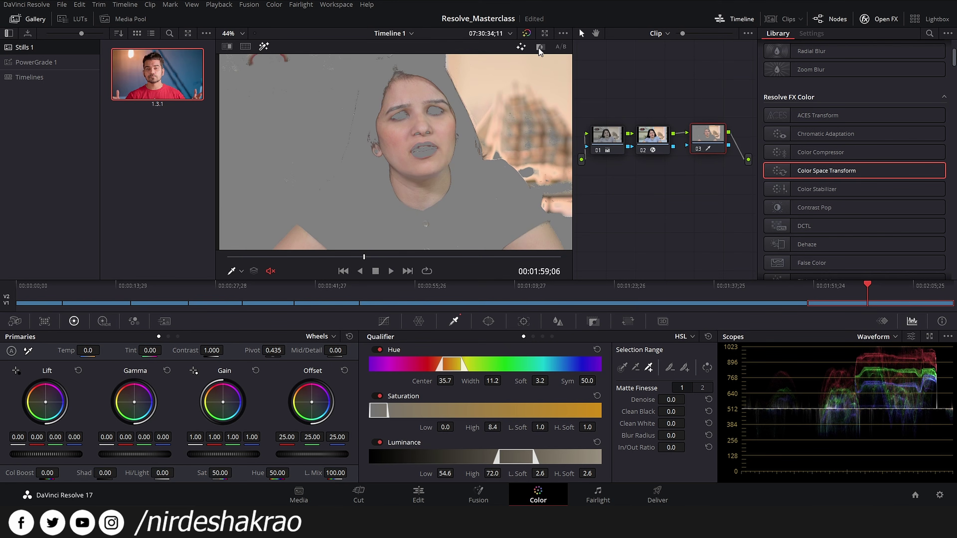
pyautogui.scroll(3, 443, 200)
pyautogui.scroll(1, 443, 200)
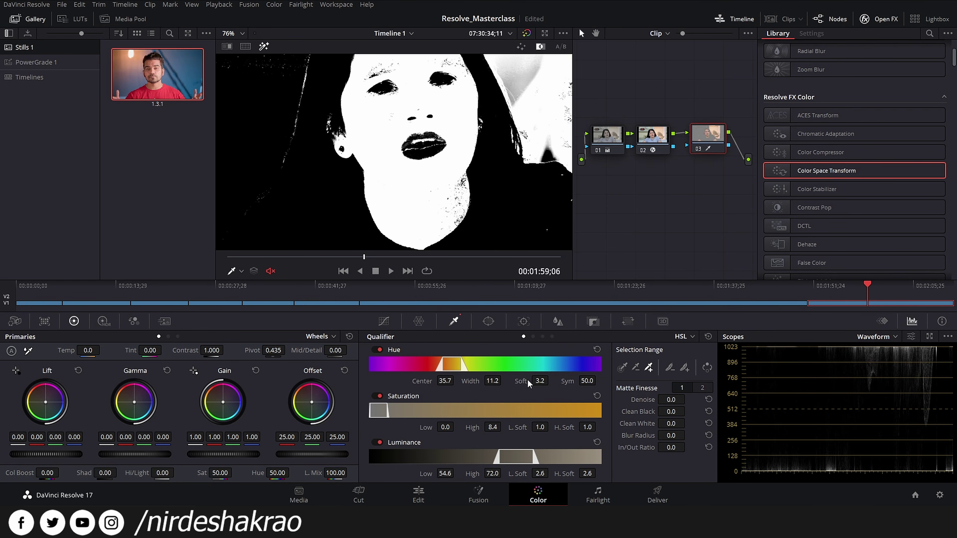
pyautogui.moveTo(671, 411); pyautogui.dragTo(688, 423)
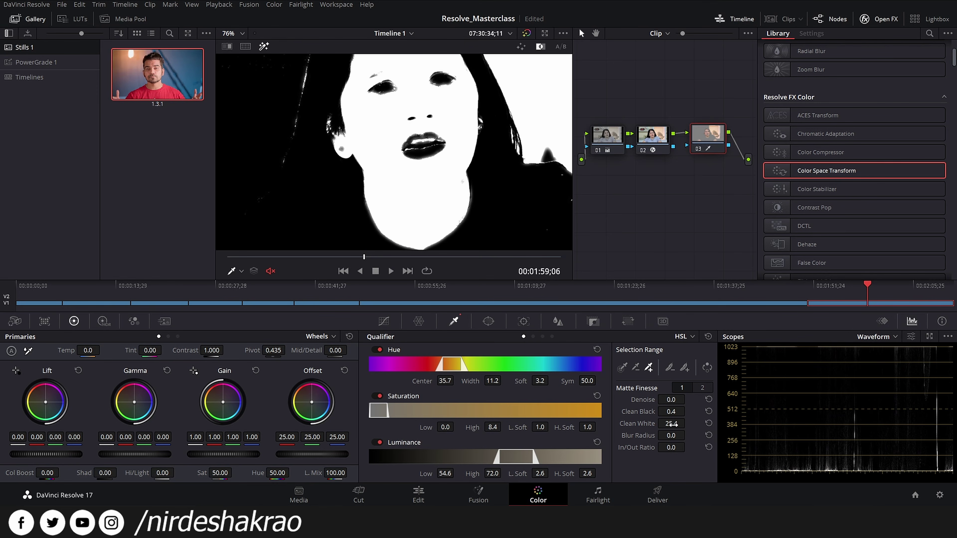
pyautogui.moveTo(688, 411); pyautogui.dragTo(690, 411)
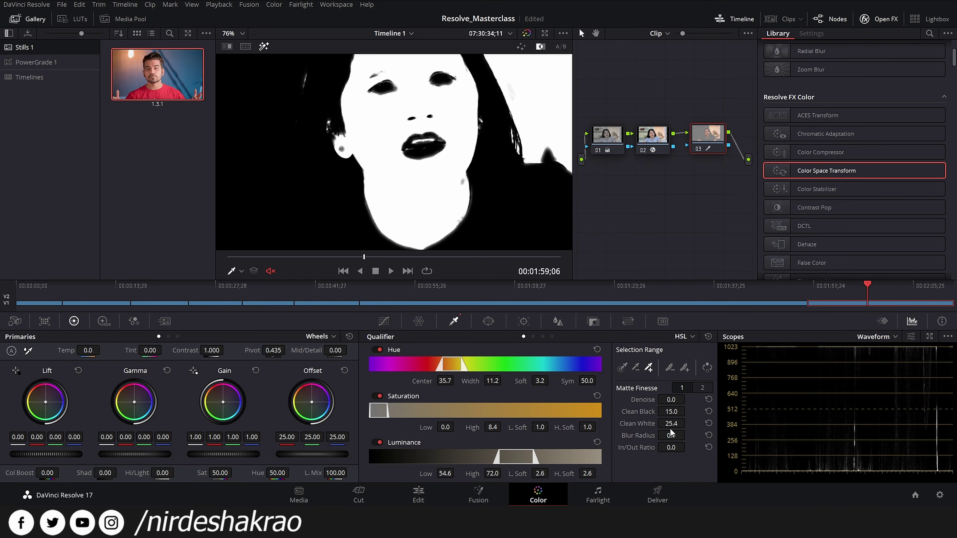
pyautogui.moveTo(688, 423)
pyautogui.mouseDown()
pyautogui.moveTo(676, 431)
pyautogui.moveTo(688, 435)
pyautogui.mouseUp()
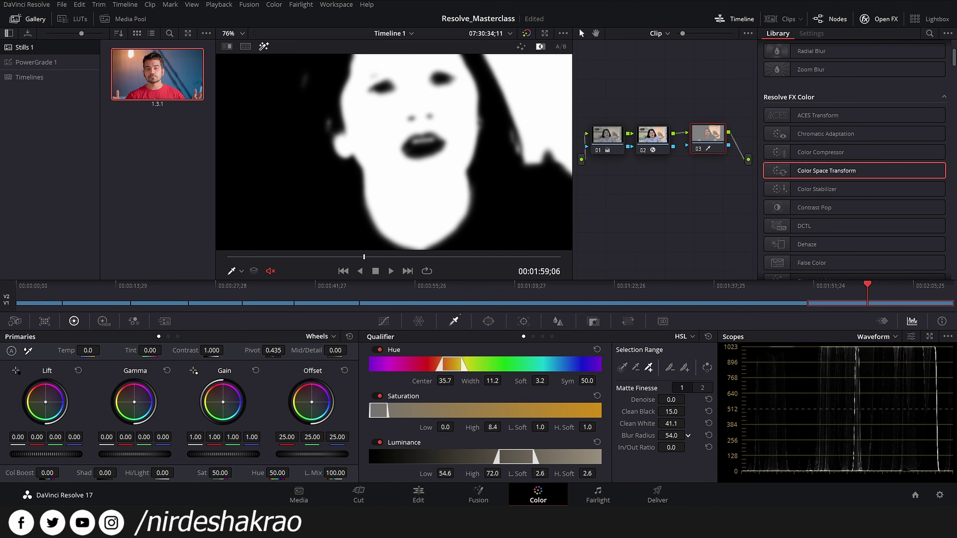
pyautogui.scroll(-5, 490, 174)
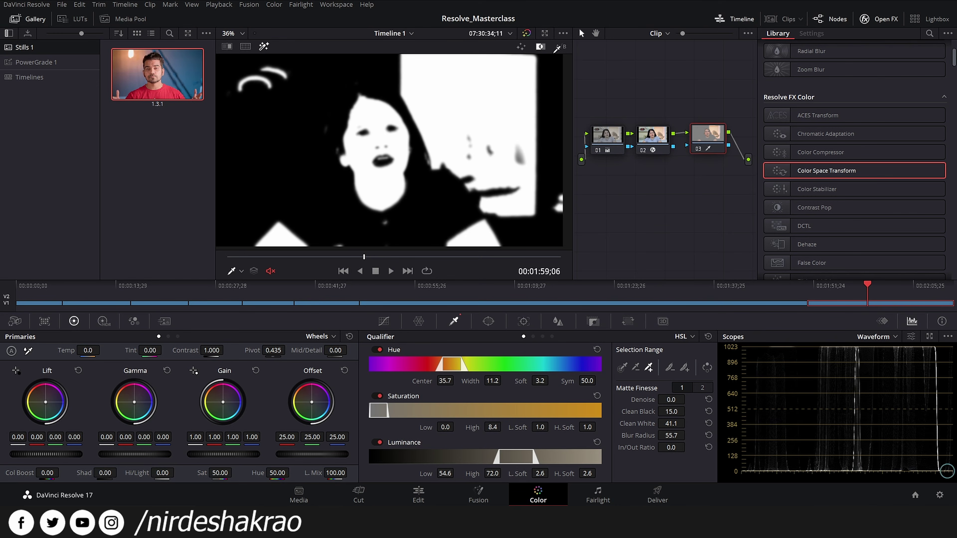
pyautogui.click(541, 47)
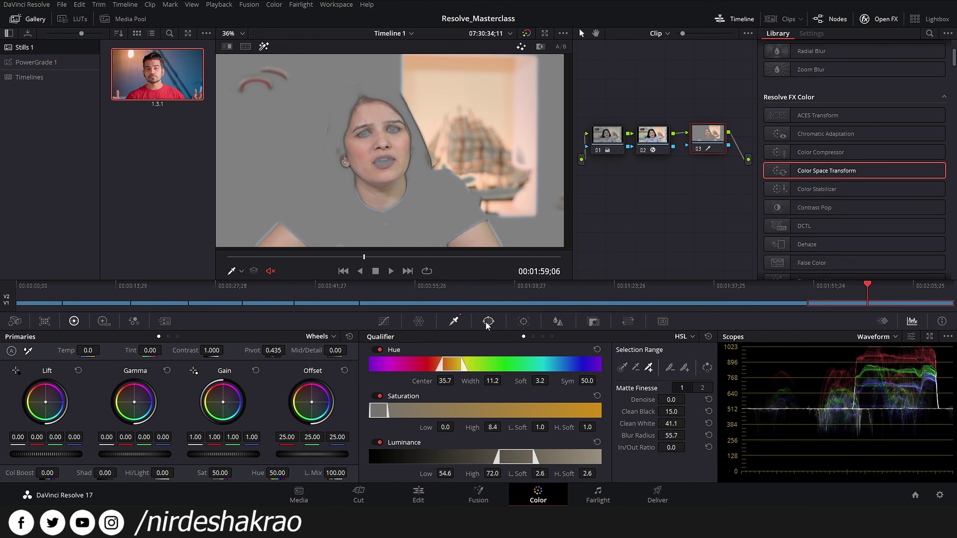
# - Fit a circular power window around the face, rotated -10.65, with size 30.88, aspect 30.92 and softness 5.93
pyautogui.click(518, 321)
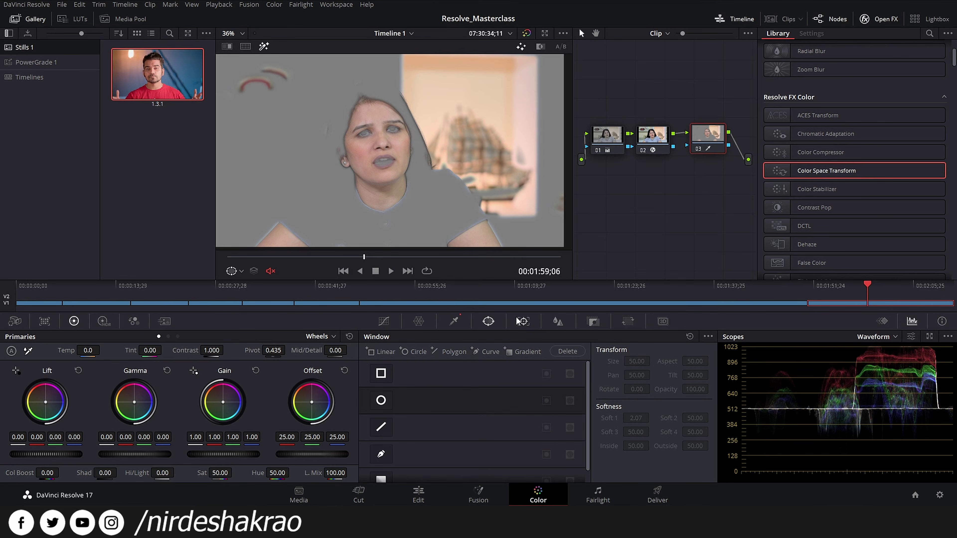
pyautogui.click(381, 400)
pyautogui.moveTo(396, 170)
pyautogui.mouseDown()
pyautogui.moveTo(422, 150)
pyautogui.moveTo(376, 111)
pyautogui.mouseUp()
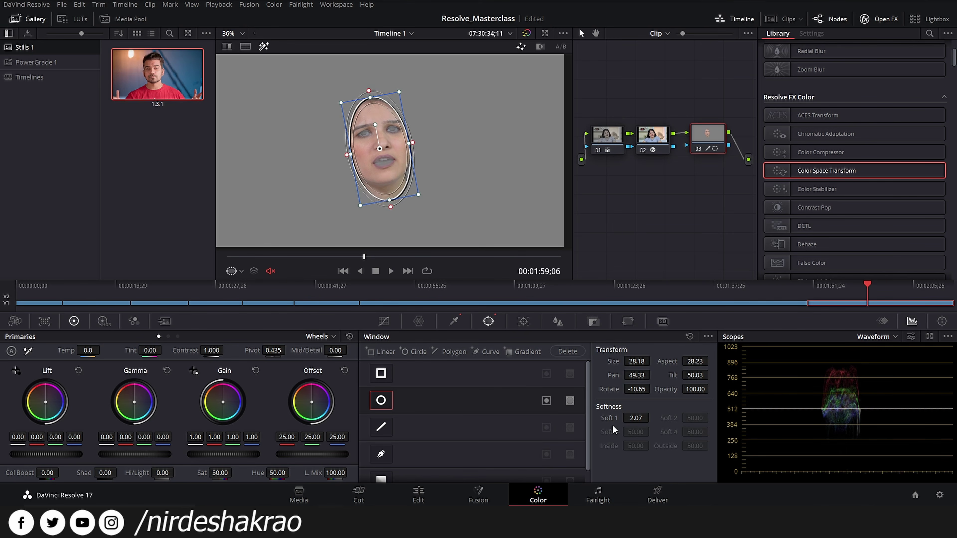
pyautogui.moveTo(390, 207); pyautogui.dragTo(394, 225)
pyautogui.moveTo(352, 154); pyautogui.dragTo(348, 154)
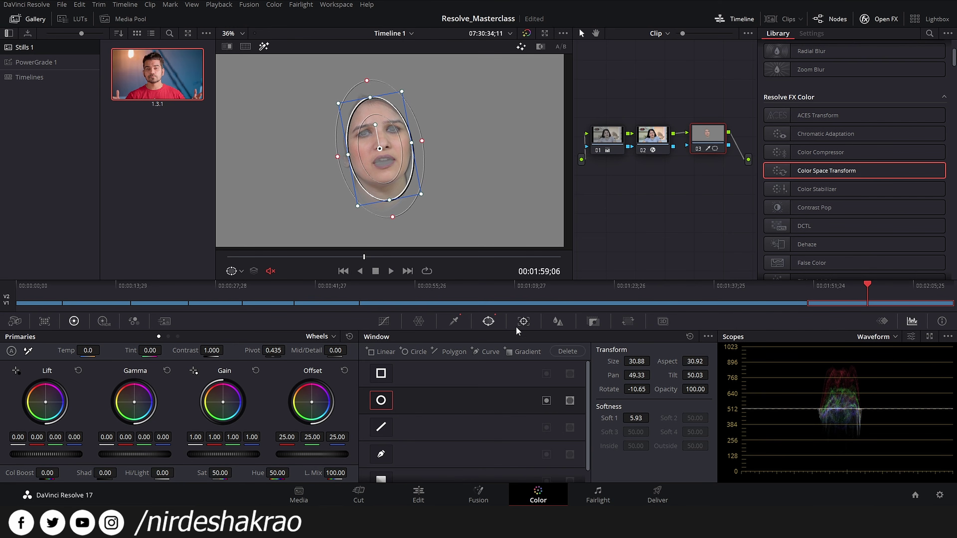
# - Track the face window forward to the clip's end and backward to its start, and turn off the highlight
pyautogui.click(522, 321)
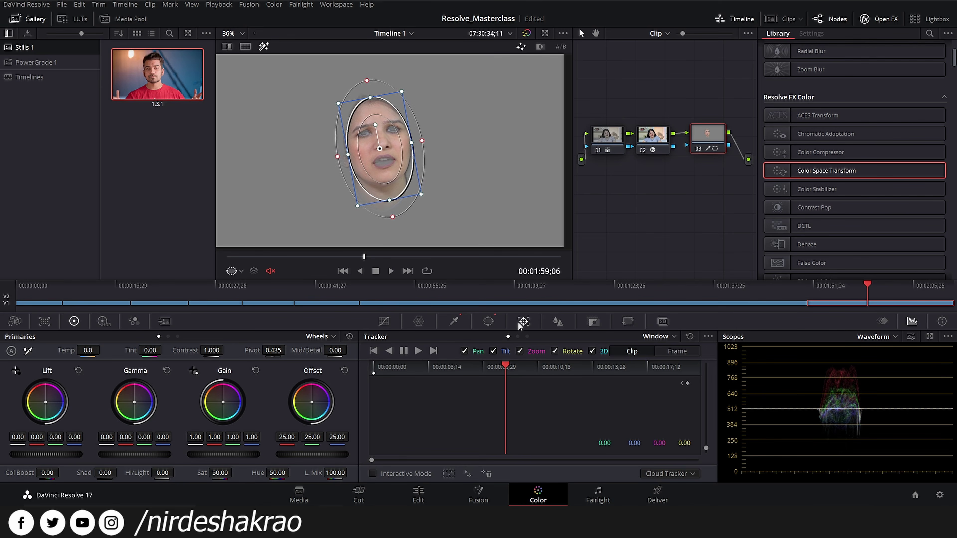
pyautogui.click(418, 351)
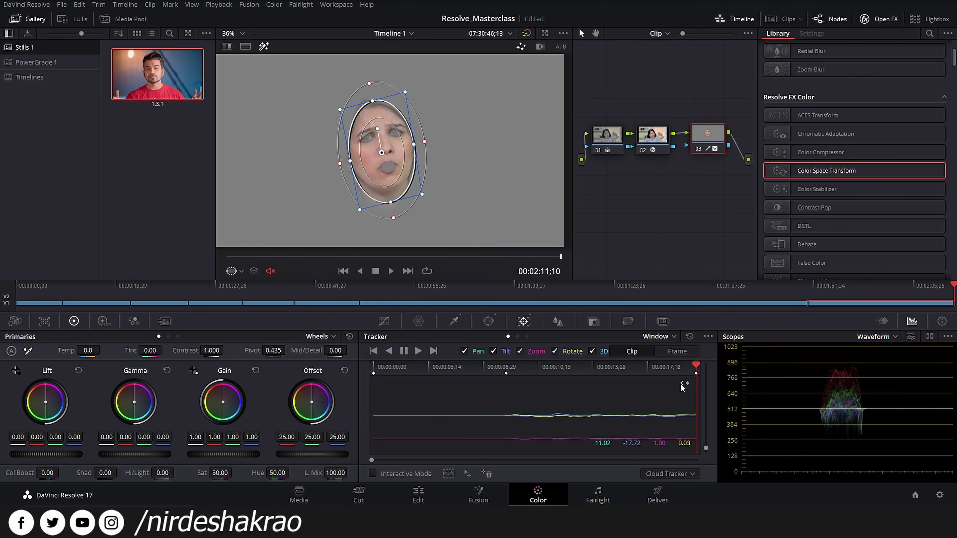
pyautogui.click(506, 368)
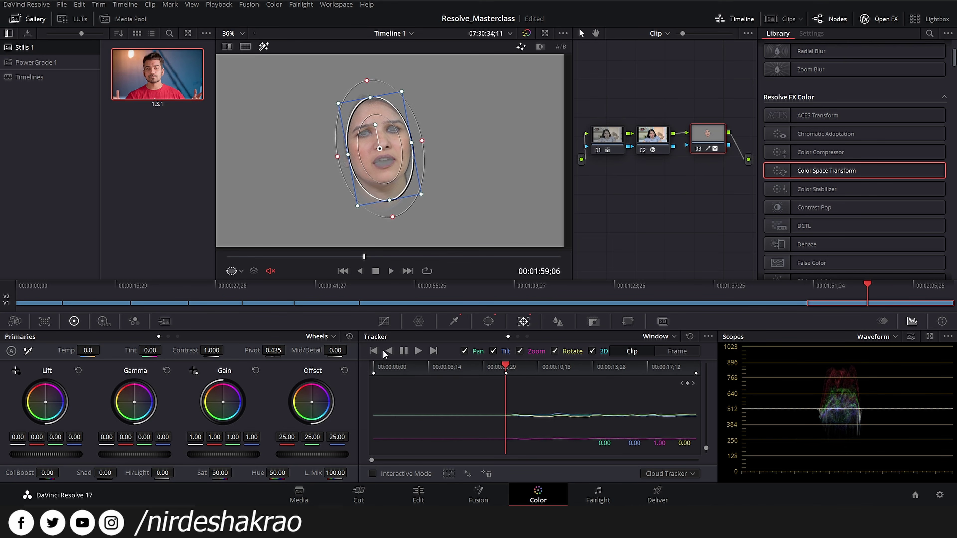
pyautogui.click(389, 351)
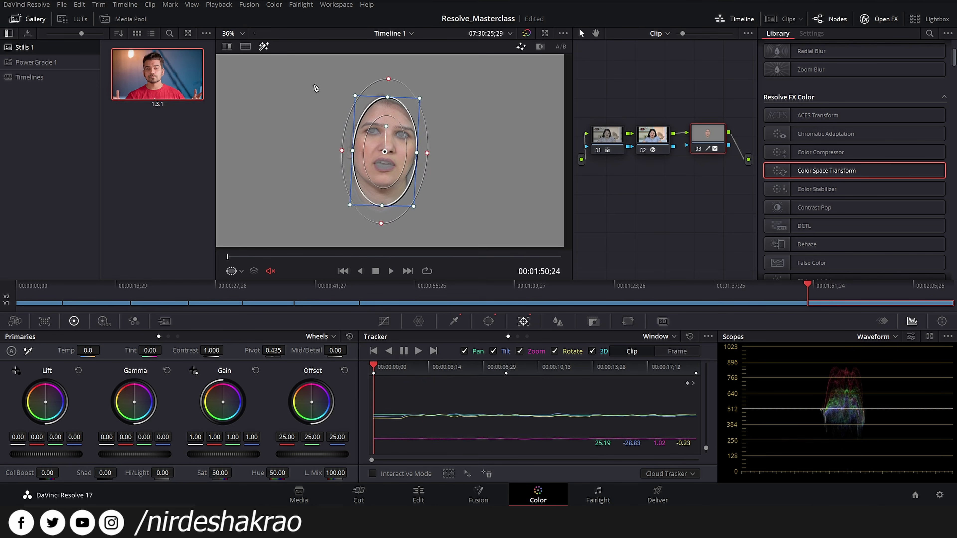
pyautogui.click(264, 46)
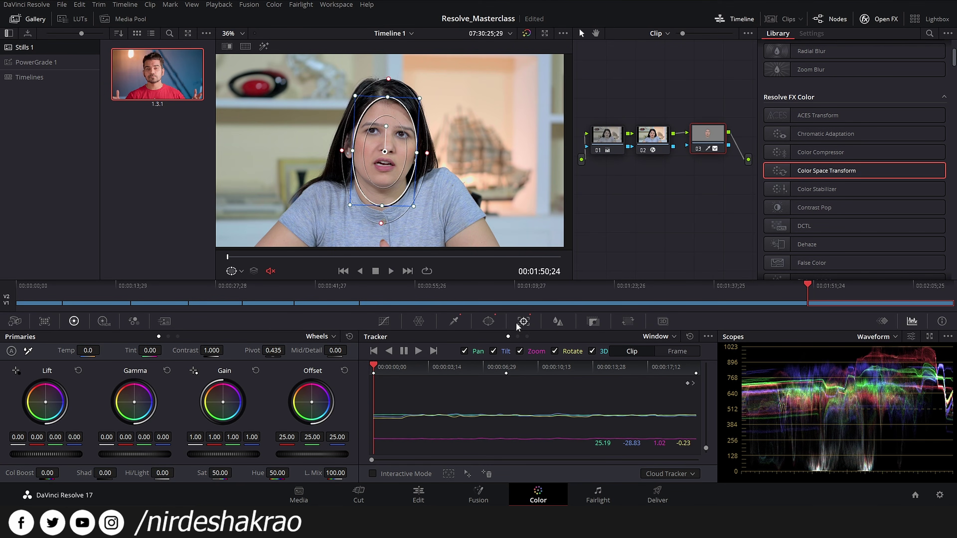
# - Bring up the custom curves to hide the window outline and examine the face up close at 00:02:06:16
pyautogui.click(383, 320)
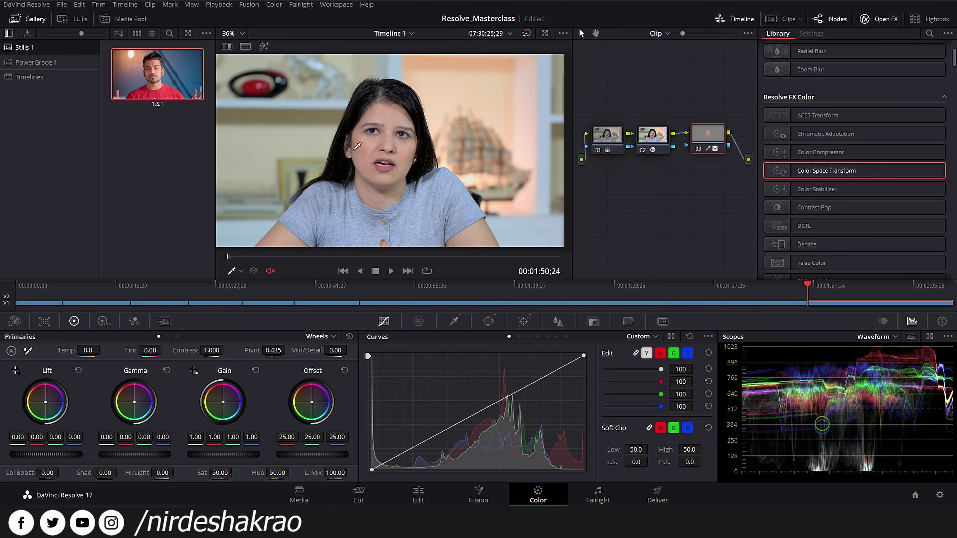
pyautogui.click(489, 321)
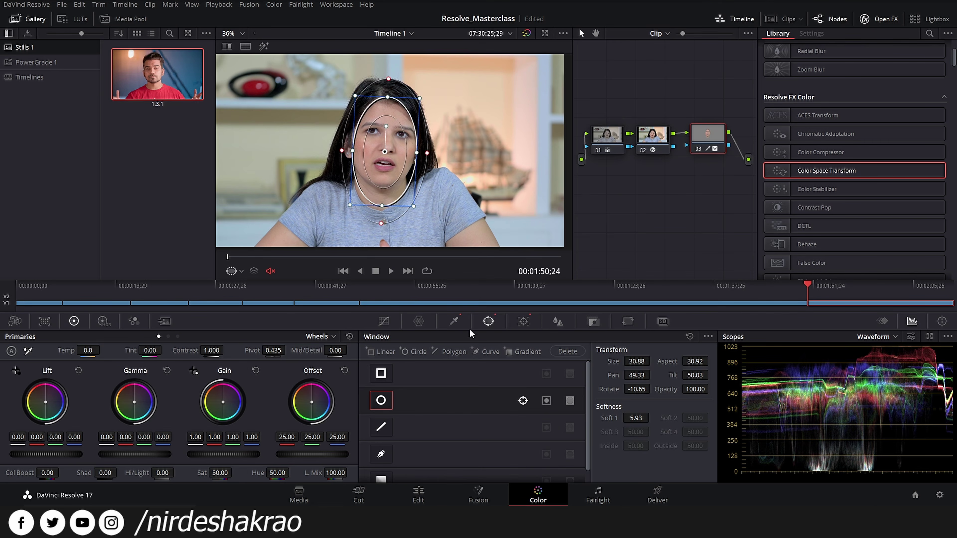
pyautogui.click(384, 321)
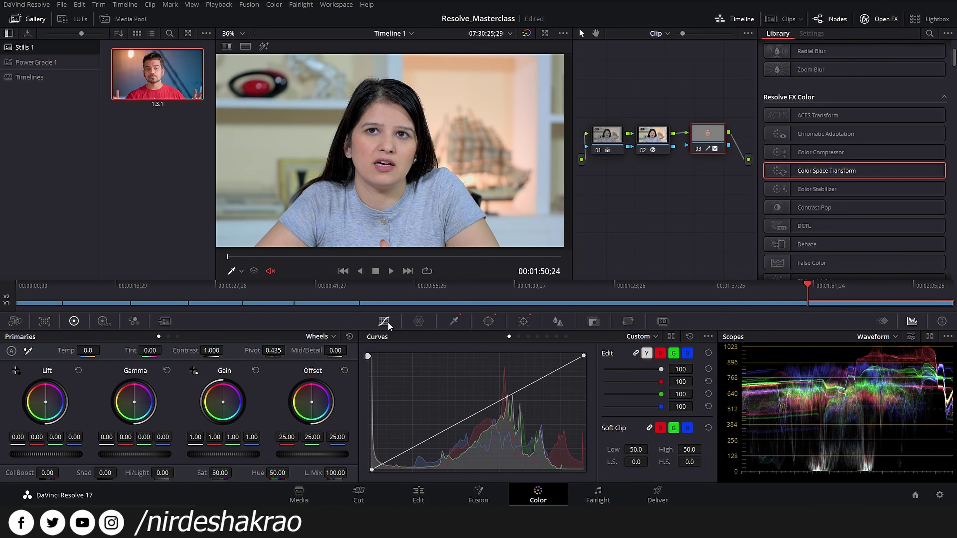
pyautogui.moveTo(708, 132); pyautogui.dragTo(707, 135)
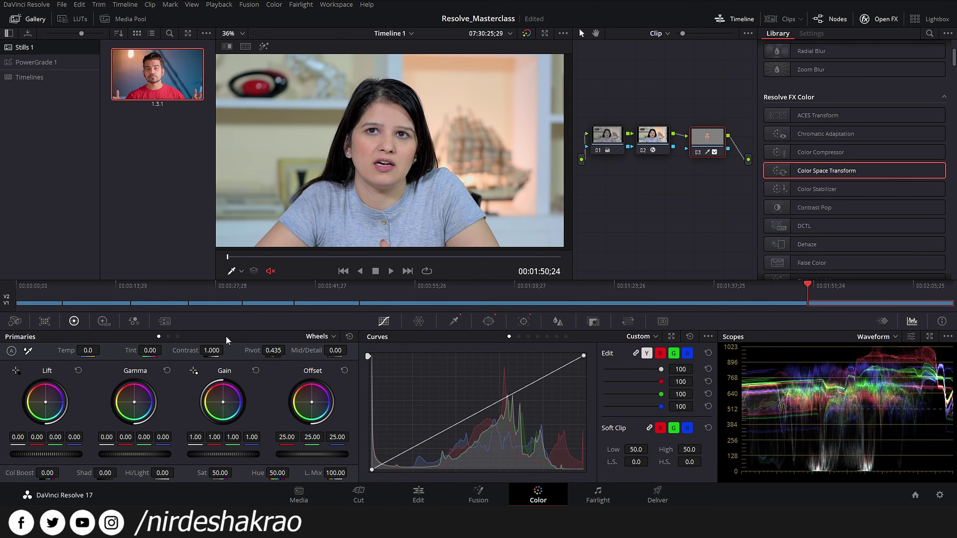
pyautogui.scroll(8, 358, 170)
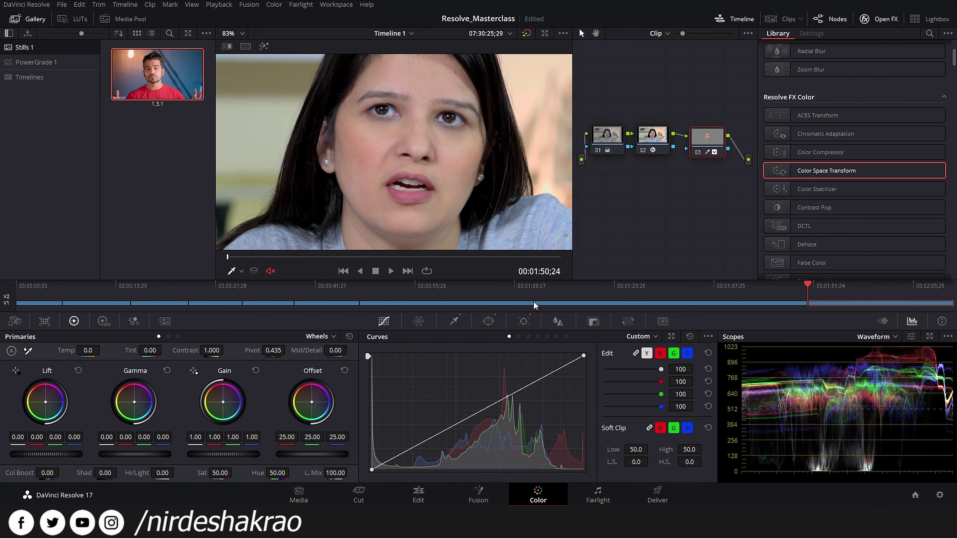
pyautogui.moveTo(807, 287); pyautogui.dragTo(920, 303)
pyautogui.scroll(1, 327, 197)
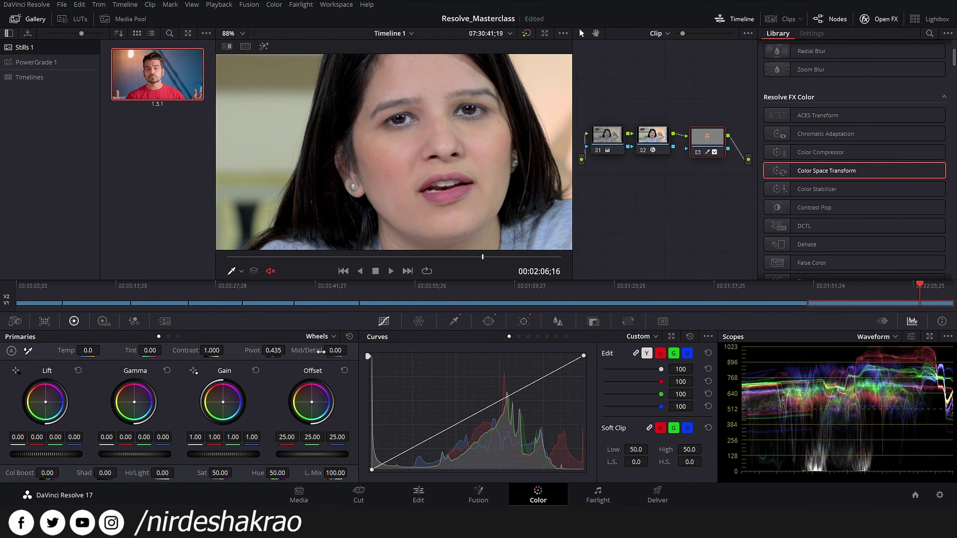
# - Soften the skin by setting the third node's Mid/Detail to -40
pyautogui.moveTo(331, 351); pyautogui.dragTo(351, 350)
pyautogui.moveTo(335, 350); pyautogui.dragTo(317, 350)
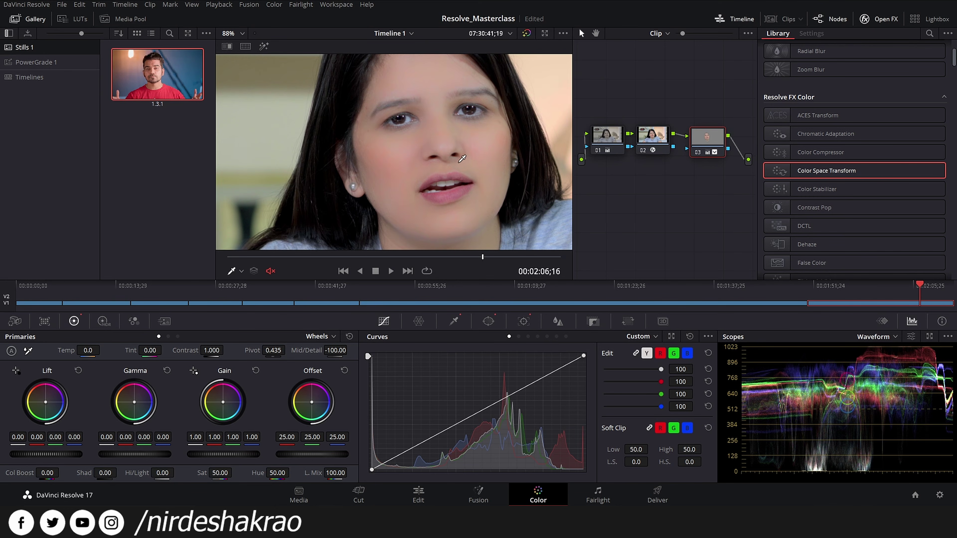
pyautogui.click(340, 351)
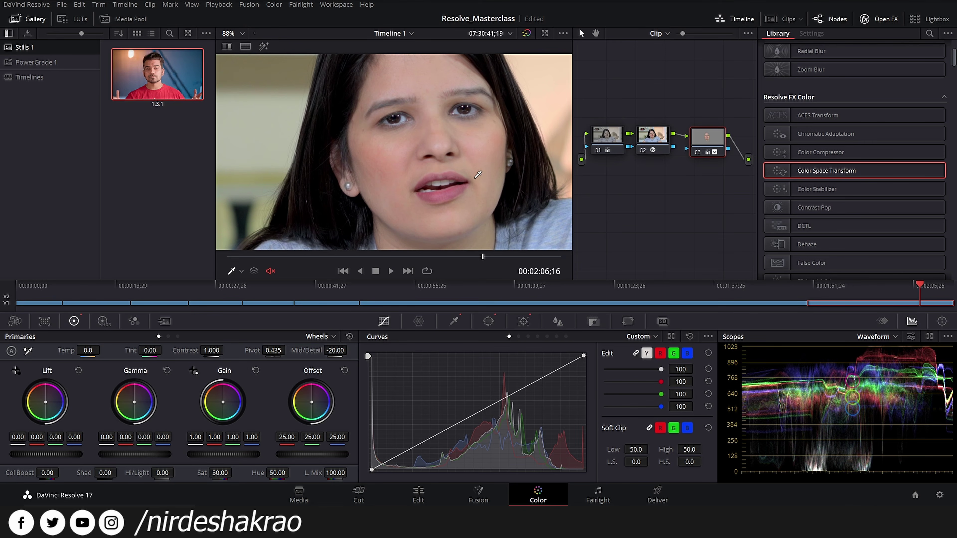
pyautogui.scroll(3, 463, 181)
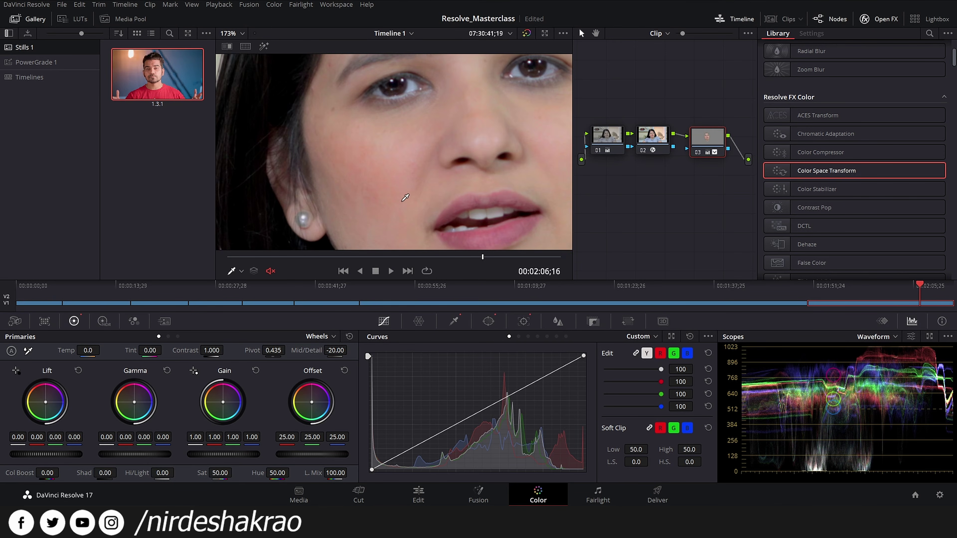
pyautogui.scroll(3, 395, 203)
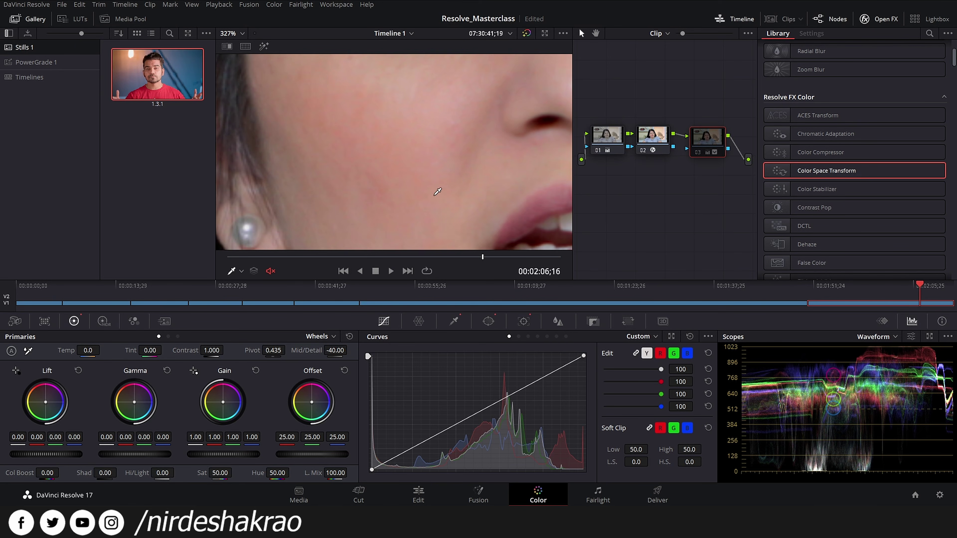
# - Compare the skin with and without the third node's softening, both close up on the cheek and across the whole face
pyautogui.hotkey('ctrl', 'd')
pyautogui.hotkey('ctrl', 'd')
pyautogui.hotkey('ctrl', 'd')
pyautogui.hotkey('ctrl', 'd')
pyautogui.scroll(-8, 438, 193)
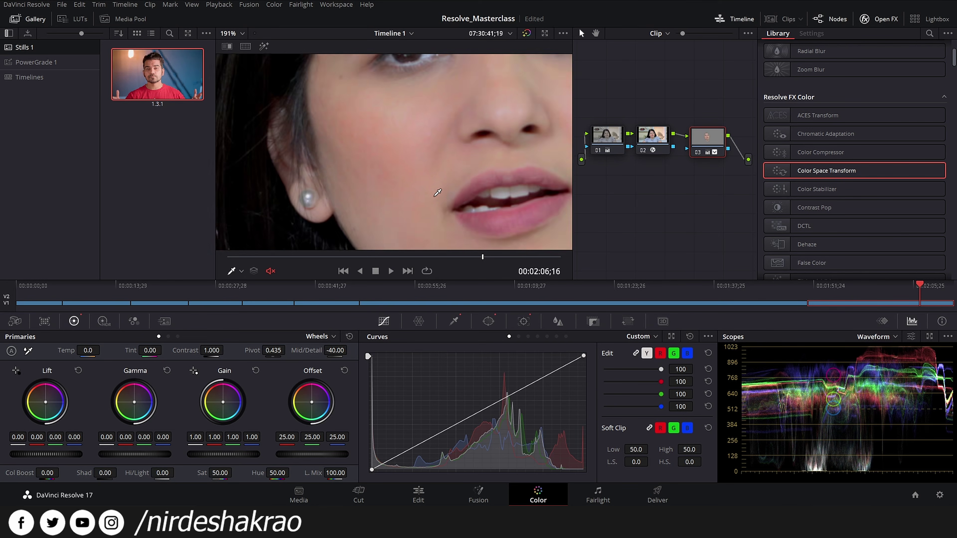
pyautogui.hotkey('ctrl', 'd')
pyautogui.hotkey('ctrl', 'd')
pyautogui.scroll(-1, 427, 187)
pyautogui.scroll(-1, 428, 181)
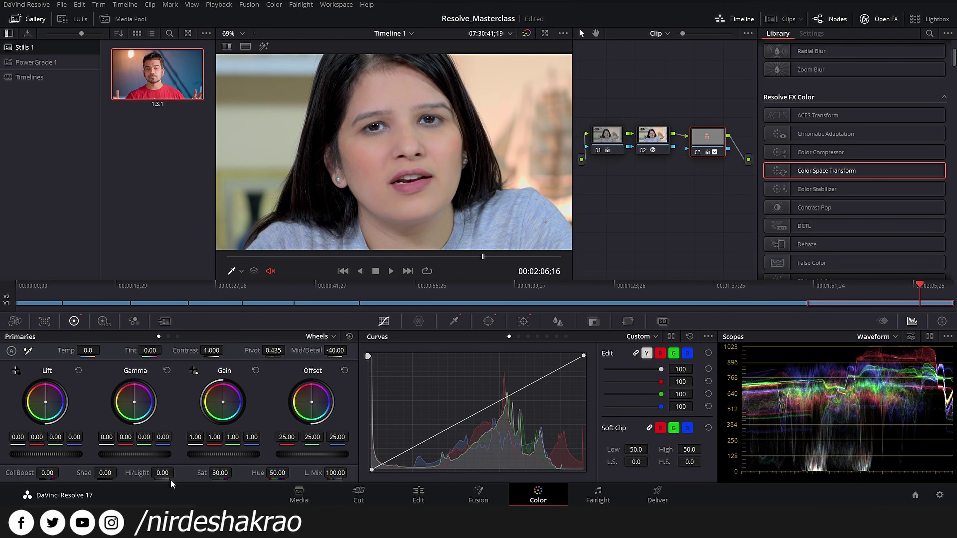
# - Set the third node's highlights to 50 and its shadows to -50
pyautogui.moveTo(177, 472); pyautogui.dragTo(185, 473)
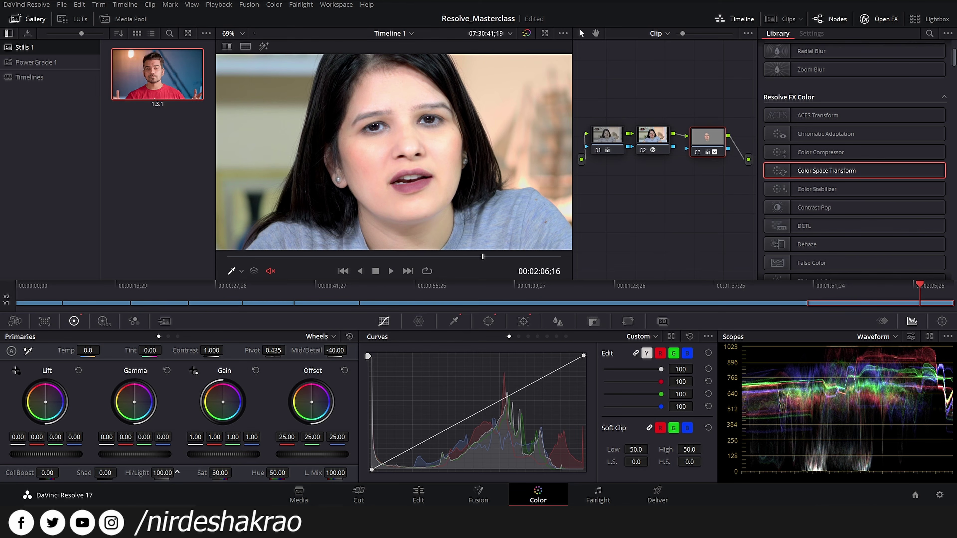
pyautogui.doubleClick(159, 472)
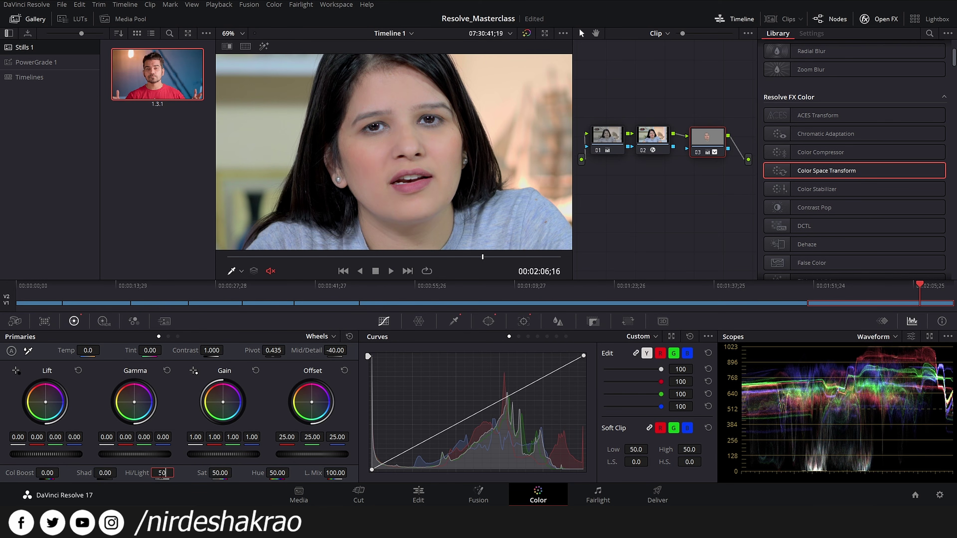
pyautogui.press('Return')
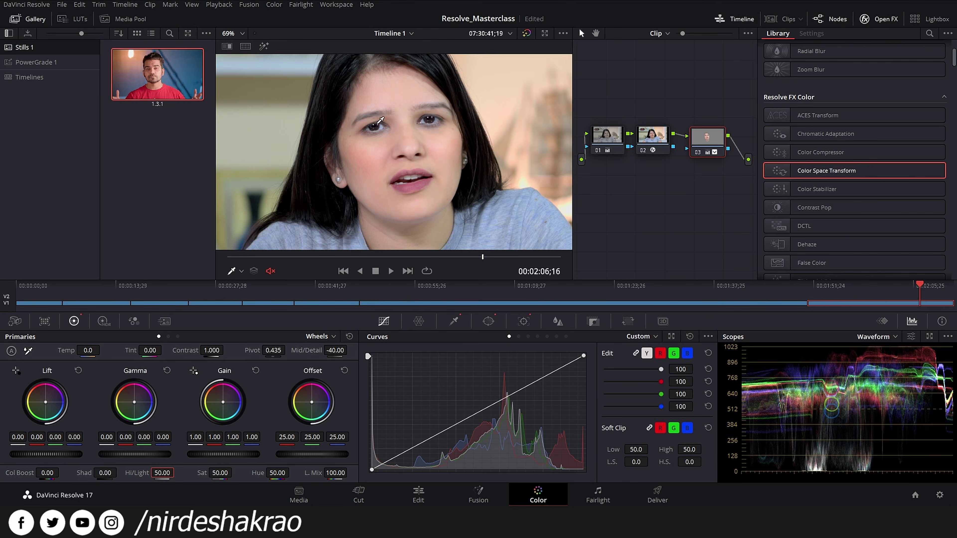
pyautogui.scroll(3, 396, 138)
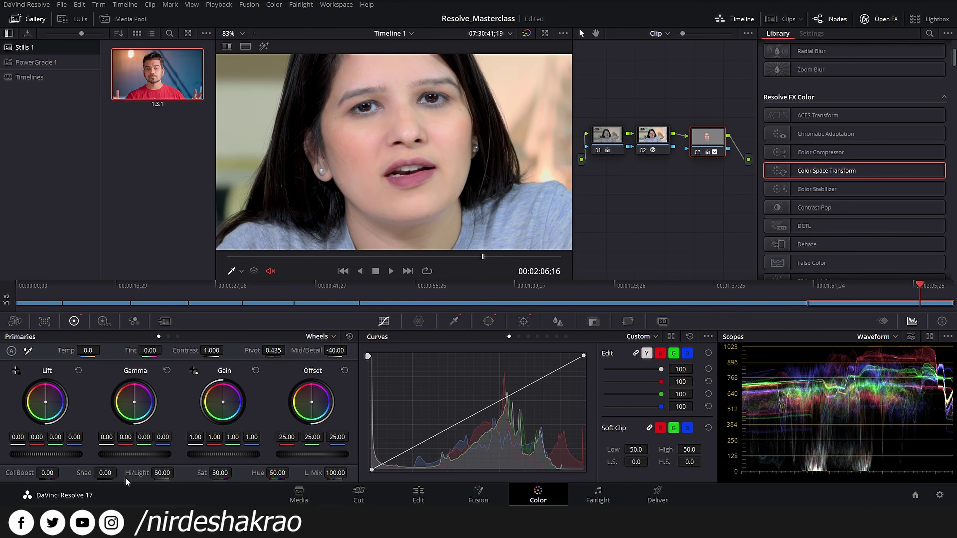
pyautogui.moveTo(107, 473); pyautogui.dragTo(120, 473)
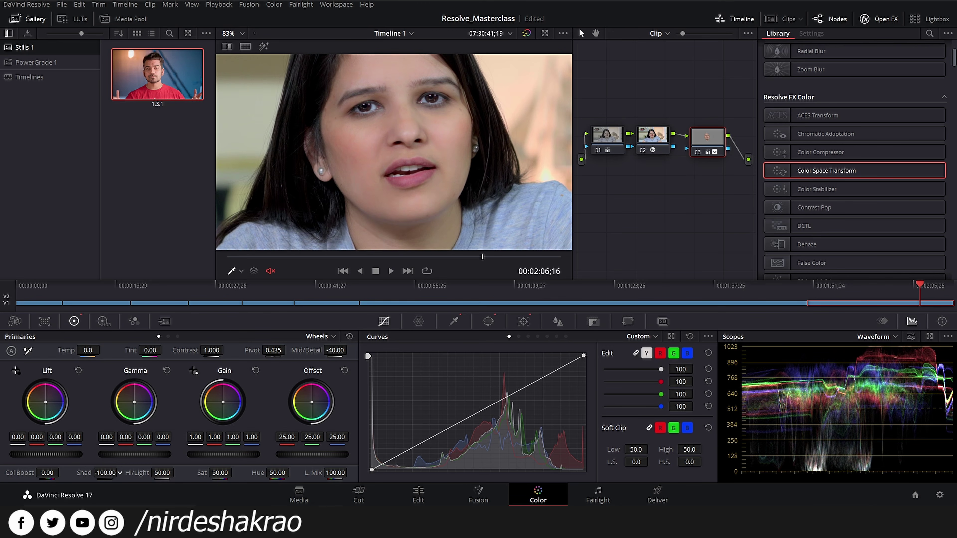
pyautogui.click(116, 473)
pyautogui.write('-50')
pyautogui.press('Return')
pyautogui.scroll(-3, 454, 138)
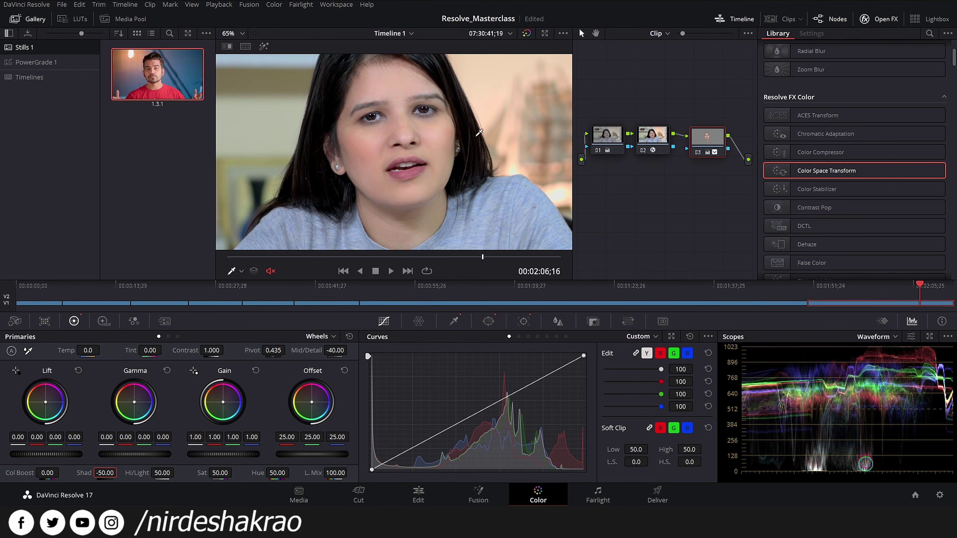
# - Compare the face with and without the third node to judge its highlight and shadow adjustments
pyautogui.hotkey('ctrl', 'd')
pyautogui.hotkey('ctrl', 'd')
pyautogui.hotkey('ctrl', 'd')
pyautogui.hotkey('ctrl', 'd')
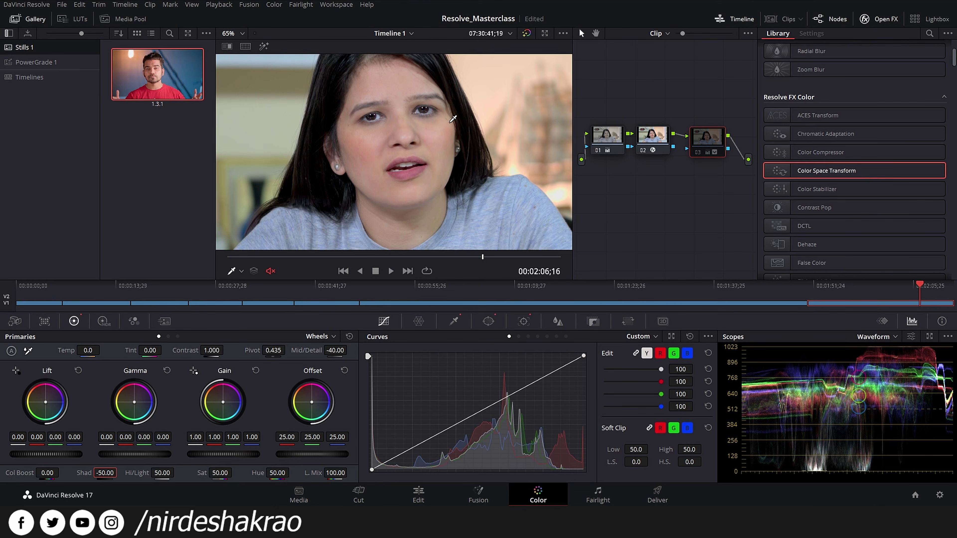
pyautogui.moveTo(364, 140); pyautogui.dragTo(364, 152)
pyautogui.scroll(1, 363, 151)
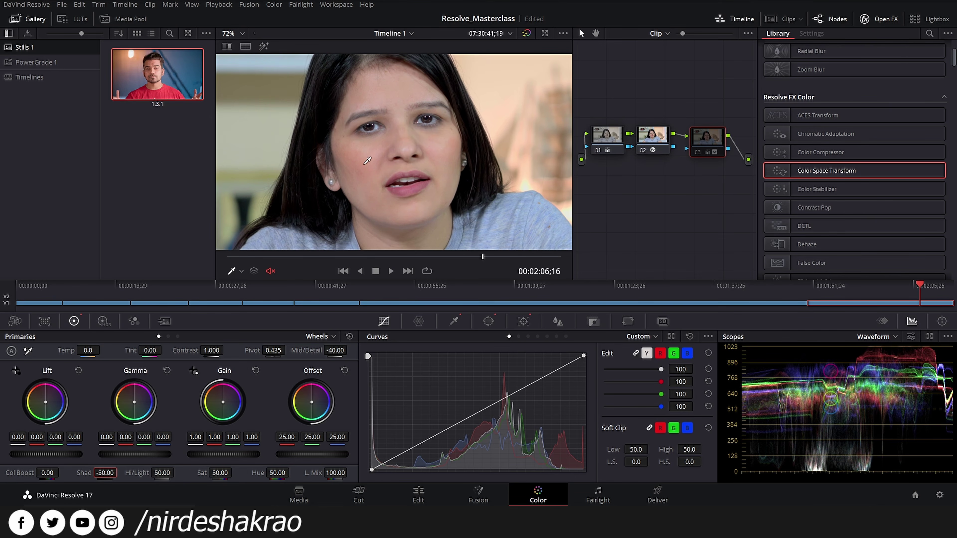
pyautogui.click(368, 197)
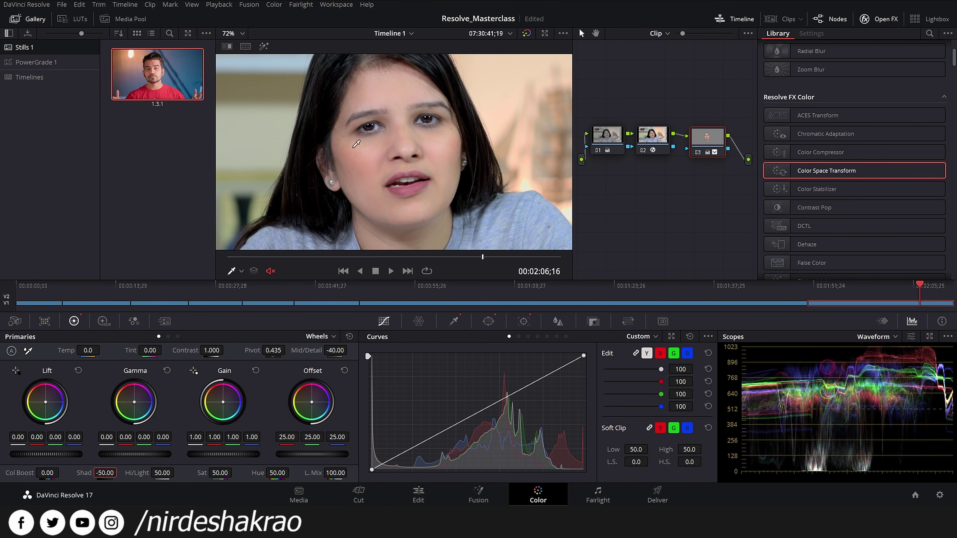
pyautogui.hotkey('ctrl', 'd')
pyautogui.hotkey('ctrl', 'd')
pyautogui.hotkey('ctrl', 'd')
pyautogui.hotkey('ctrl', 'd')
# - Try contrast values of 2.000 and 1.100 on the third node and reset the contrast to its default
pyautogui.moveTo(212, 350); pyautogui.dragTo(320, 350)
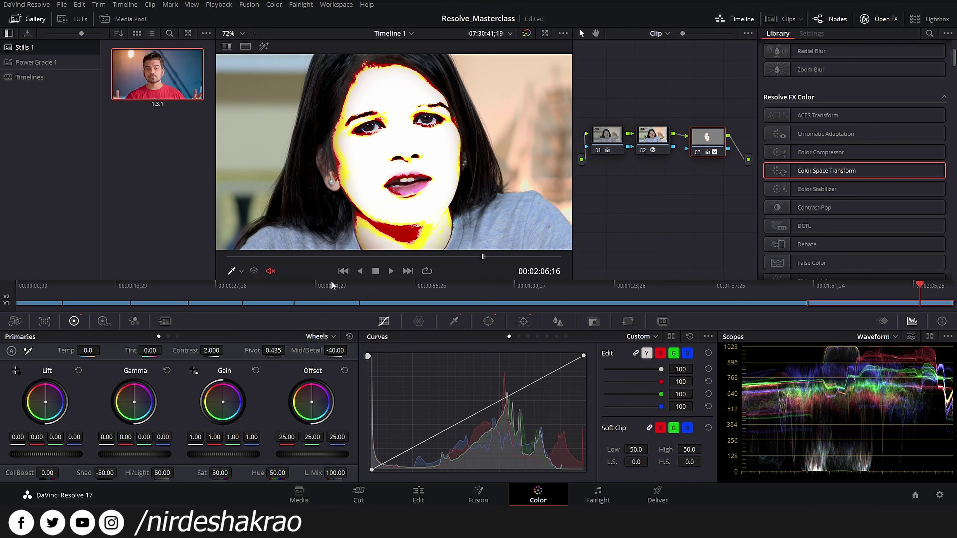
pyautogui.doubleClick(186, 350)
pyautogui.click(215, 350)
pyautogui.write('.1')
pyautogui.press('Return')
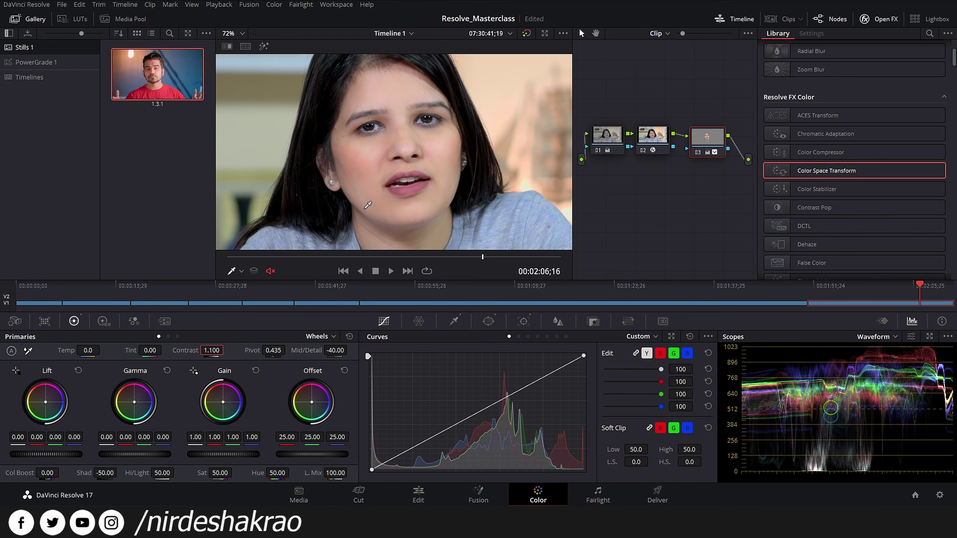
pyautogui.doubleClick(190, 351)
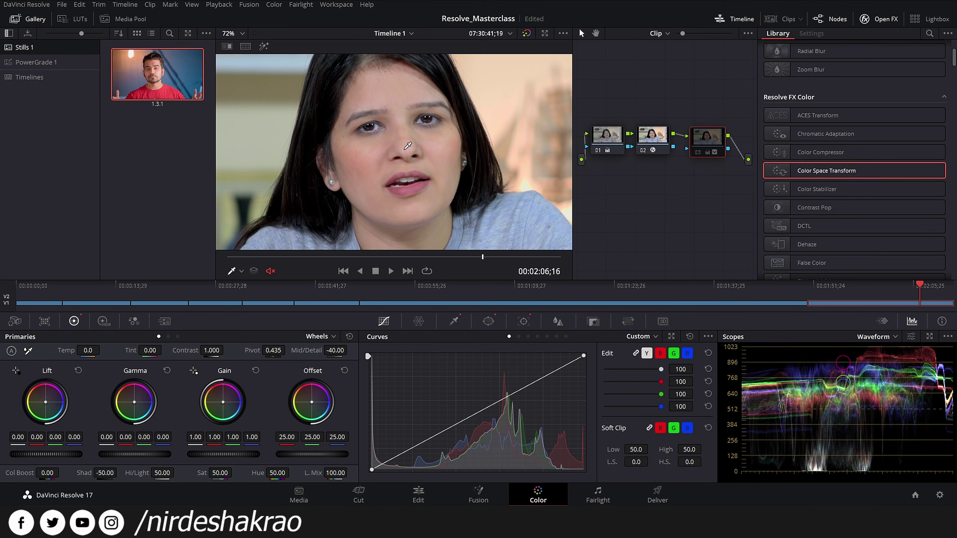
# - Sharpen the skin on the third node by setting the linked red, green and blue blur radius to 0.47
pyautogui.scroll(-4, 407, 151)
pyautogui.scroll(1, 405, 158)
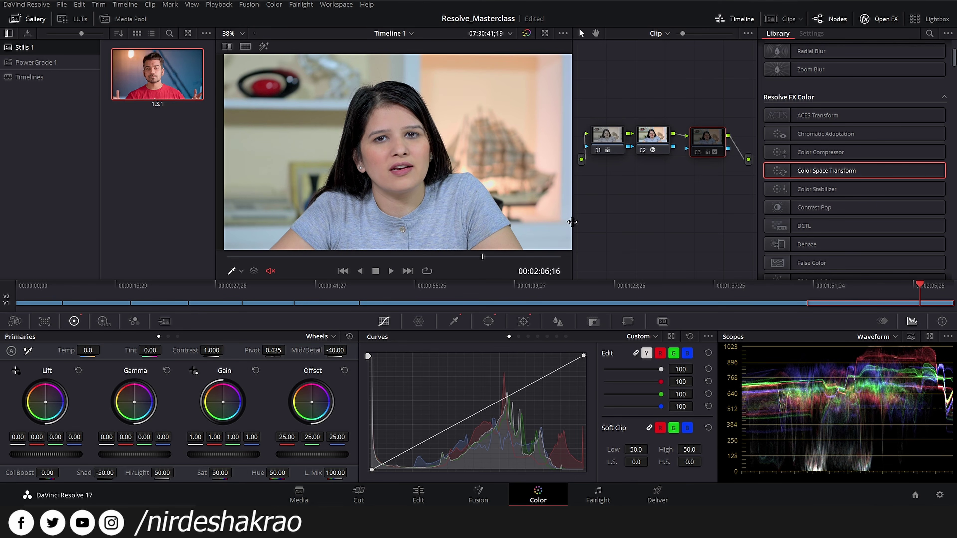
pyautogui.moveTo(710, 141); pyautogui.dragTo(701, 141)
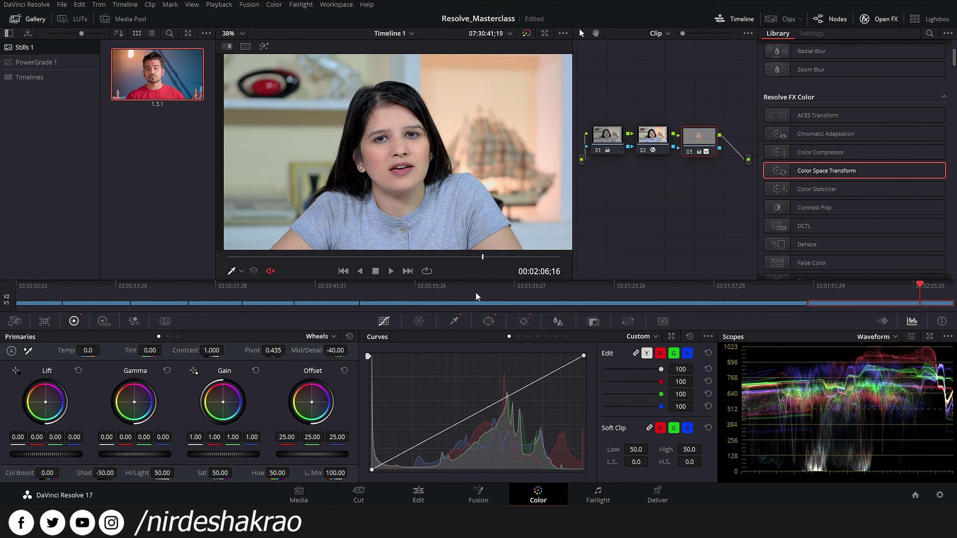
pyautogui.click(558, 321)
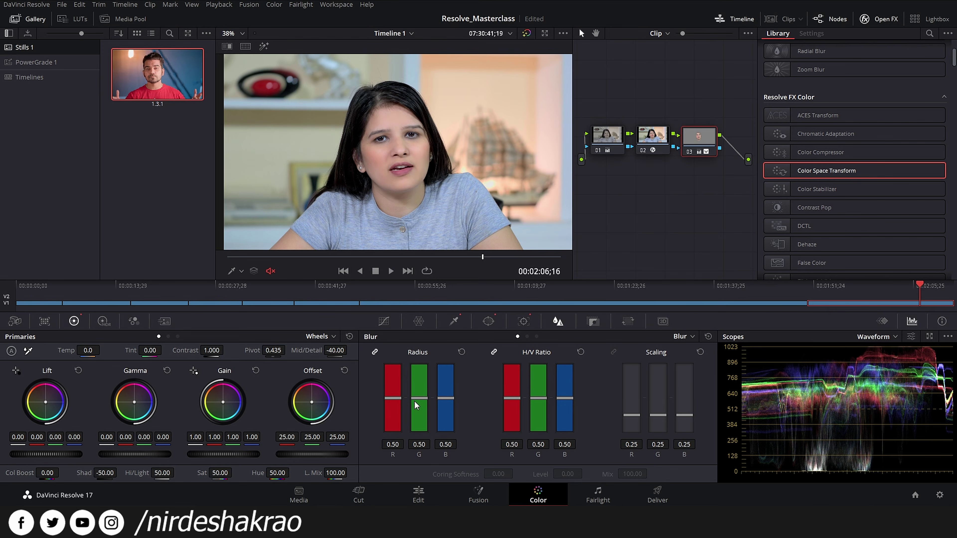
pyautogui.scroll(-3, 414, 402)
pyautogui.scroll(6, 400, 211)
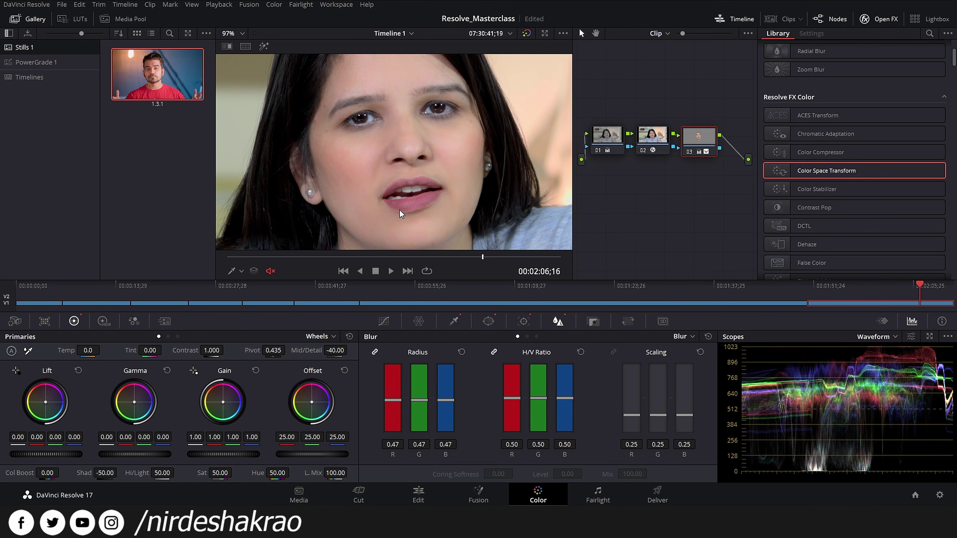
# - Compare the face with and without the sharpened skin node, close up and in full frame, and review the clip back to 00:01:58:24
pyautogui.hotkey('ctrl', 'd')
pyautogui.hotkey('ctrl', 'd')
pyautogui.hotkey('ctrl', 'd')
pyautogui.hotkey('ctrl', 'd')
pyautogui.hotkey('ctrl', 'd')
pyautogui.hotkey('ctrl', 'd')
pyautogui.hotkey('ctrl', 'd')
pyautogui.hotkey('ctrl', 'd')
pyautogui.scroll(-6, 343, 194)
pyautogui.moveTo(383, 184)
pyautogui.mouseDown()
pyautogui.moveTo(384, 169)
pyautogui.moveTo(387, 187)
pyautogui.mouseUp()
pyautogui.scroll(-1, 384, 169)
pyautogui.hotkey('ctrl', 'd')
pyautogui.hotkey('ctrl', 'd')
pyautogui.hotkey('ctrl', 'd')
pyautogui.hotkey('ctrl', 'd')
pyautogui.moveTo(917, 291)
pyautogui.mouseDown()
pyautogui.moveTo(851, 285)
pyautogui.moveTo(940, 296)
pyautogui.moveTo(906, 302)
pyautogui.mouseUp()
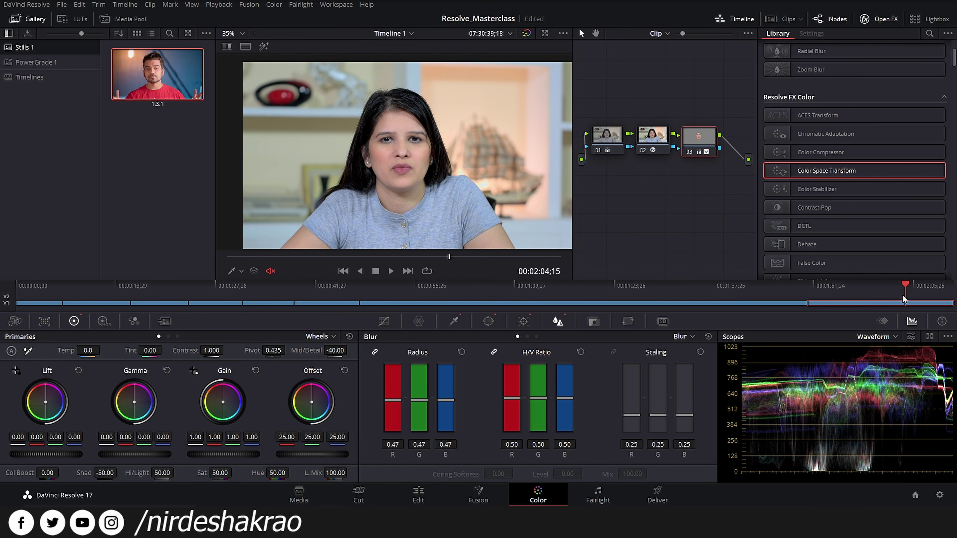
pyautogui.moveTo(903, 298); pyautogui.dragTo(865, 294)
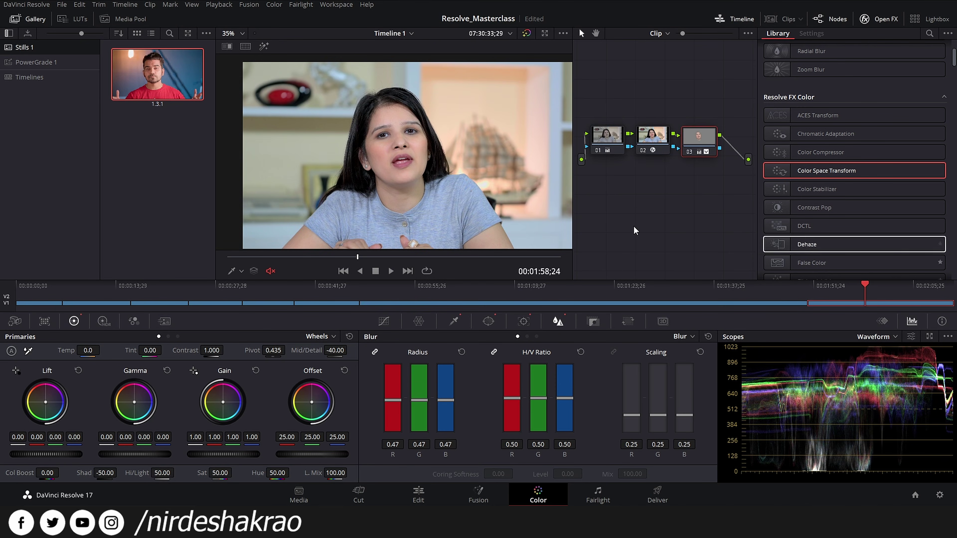
# - Add a fourth serial node after the skin node and place it below the first two nodes
pyautogui.hotkey('alt', 'o')
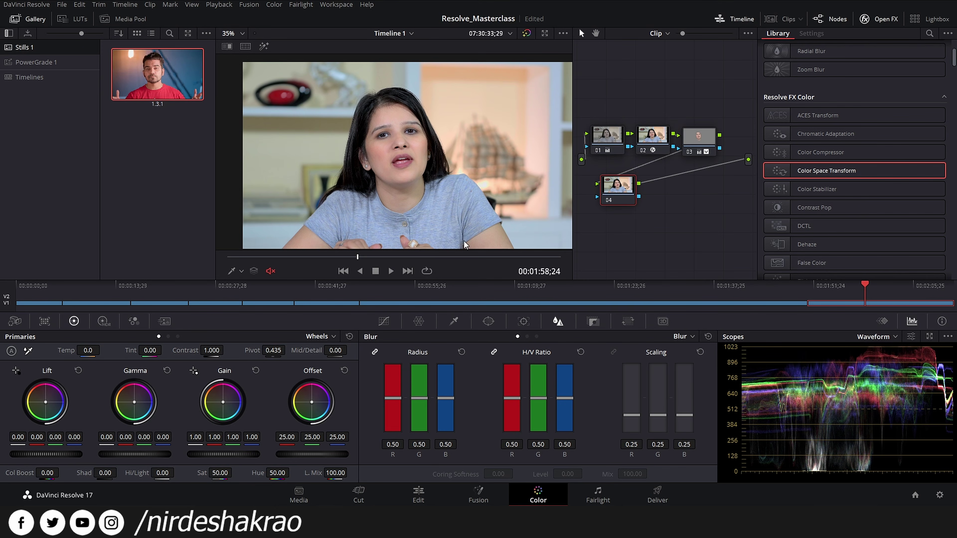
pyautogui.moveTo(623, 189); pyautogui.dragTo(619, 187)
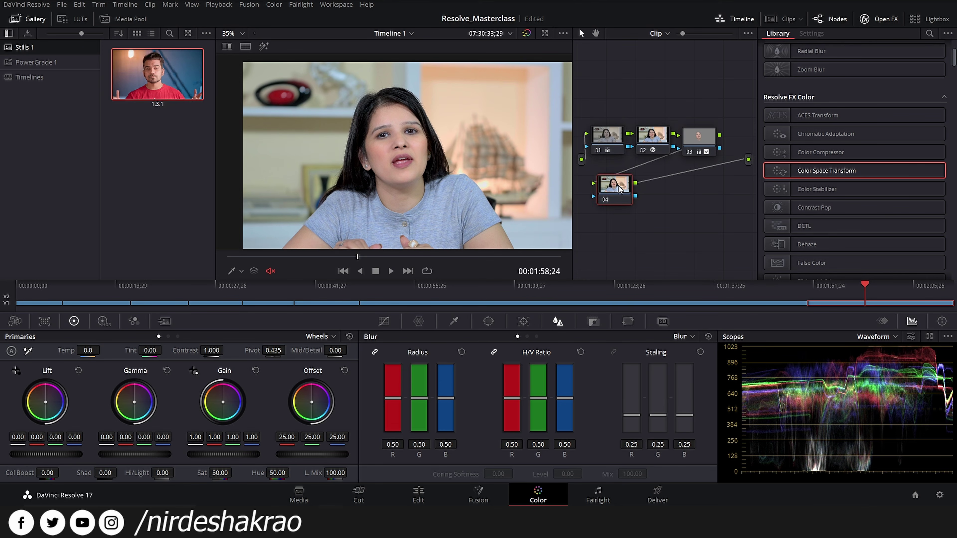
# - Try strongly raising the midtones with the luma custom curve on the fourth node and remove the curve point
pyautogui.click(384, 322)
pyautogui.moveTo(496, 410); pyautogui.dragTo(478, 380)
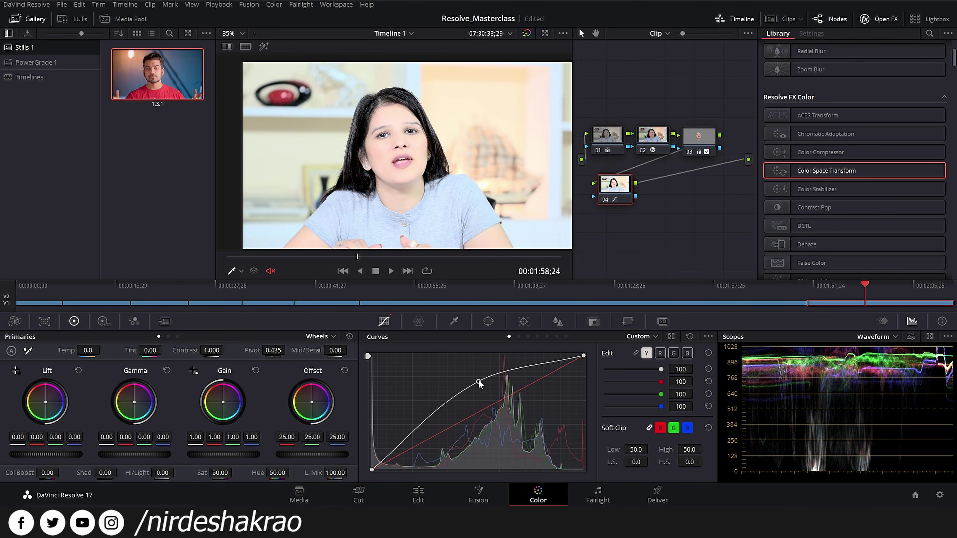
pyautogui.rightClick(478, 380)
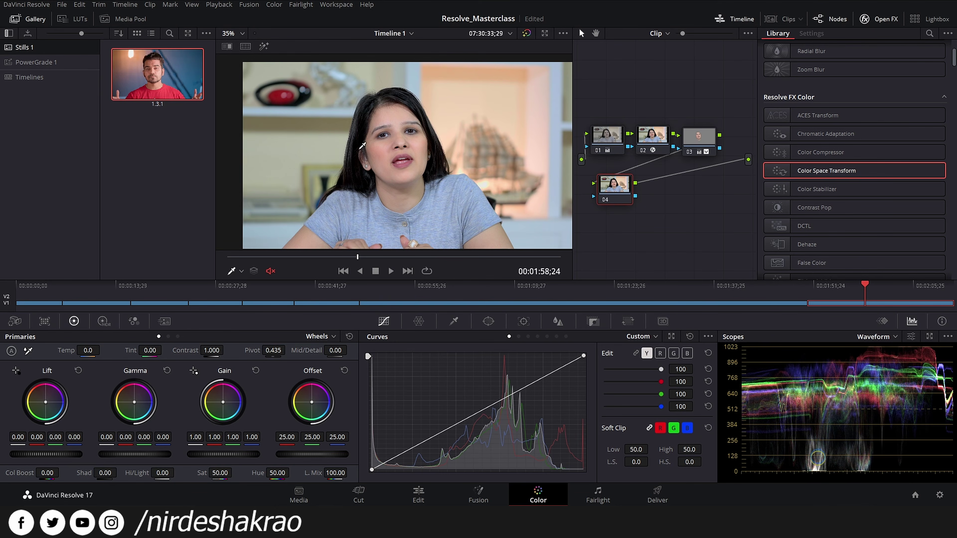
# - Fit a circular power window around the head and upper body on the fourth node, with size 46.96, aspect 46.96 and softness 32.65
pyautogui.moveTo(621, 186); pyautogui.dragTo(625, 186)
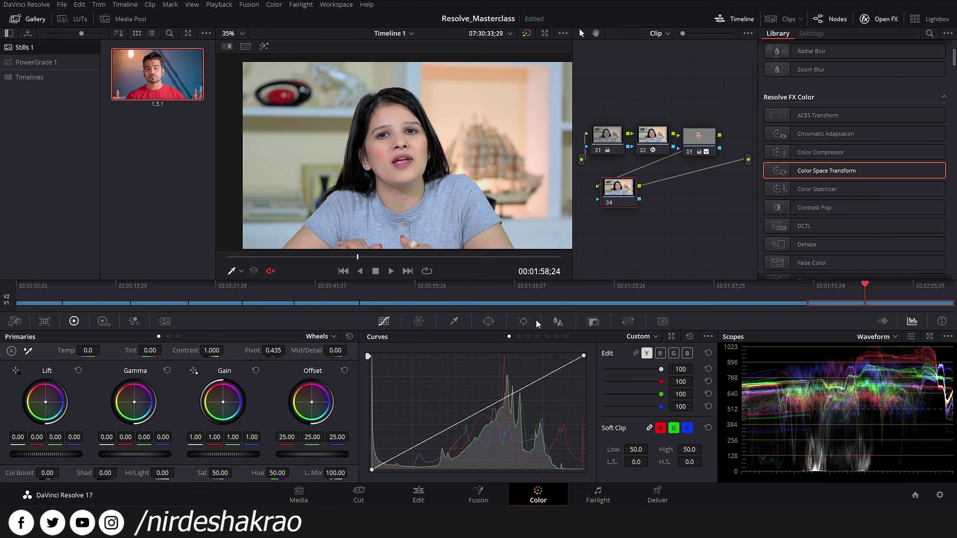
pyautogui.click(488, 321)
pyautogui.click(380, 400)
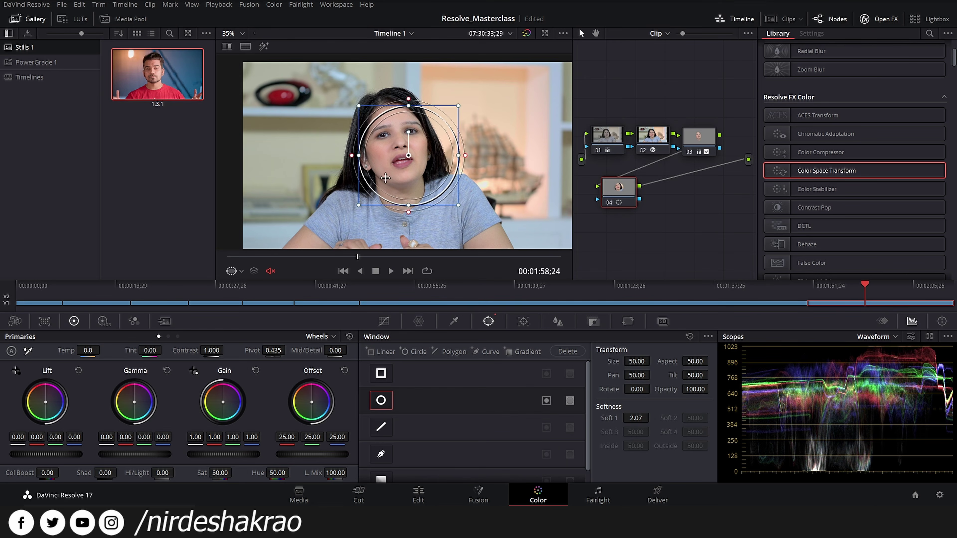
pyautogui.scroll(-1, 415, 175)
pyautogui.moveTo(415, 175); pyautogui.dragTo(447, 196)
pyautogui.moveTo(405, 156)
pyautogui.mouseDown()
pyautogui.moveTo(413, 168)
pyautogui.moveTo(422, 159)
pyautogui.moveTo(452, 161)
pyautogui.moveTo(420, 160)
pyautogui.mouseUp()
pyautogui.moveTo(633, 418); pyautogui.dragTo(652, 417)
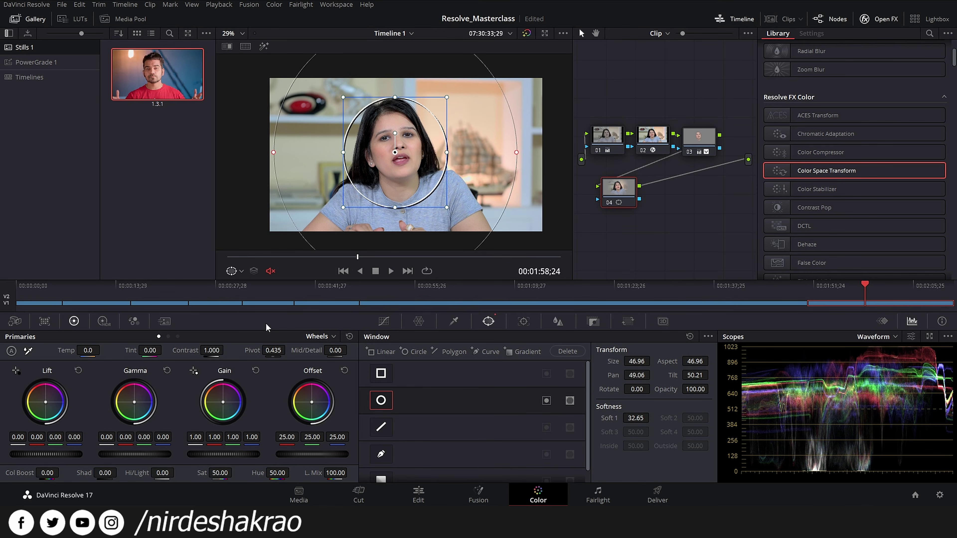
pyautogui.moveTo(407, 176); pyautogui.dragTo(409, 176)
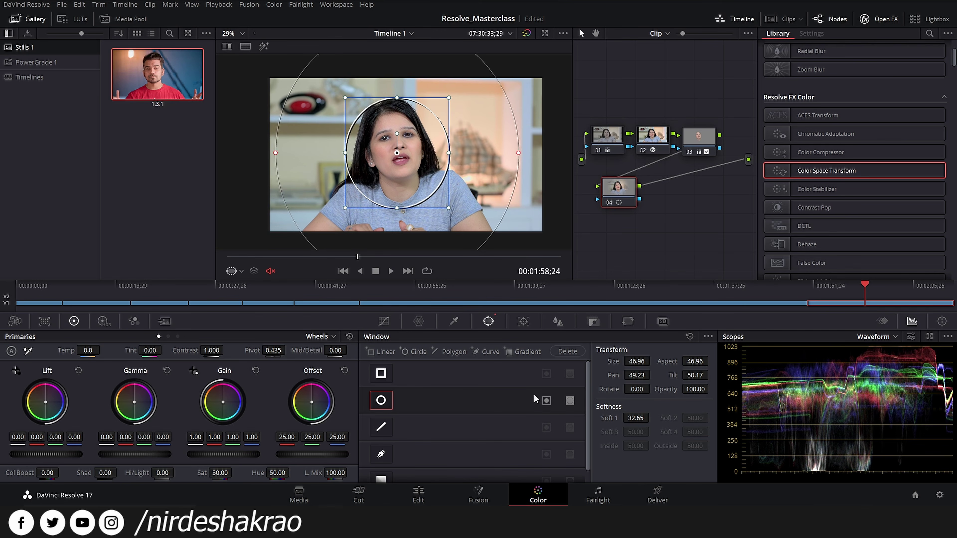
# - Invert the circular window so the fourth node affects the area outside it, and turn on the highlight to check the selection
pyautogui.click(546, 400)
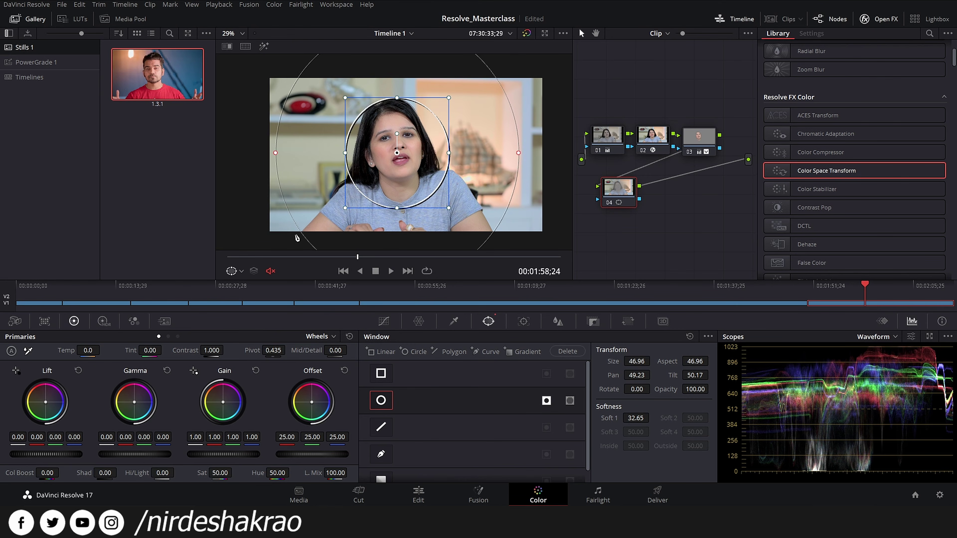
pyautogui.scroll(1, 515, 225)
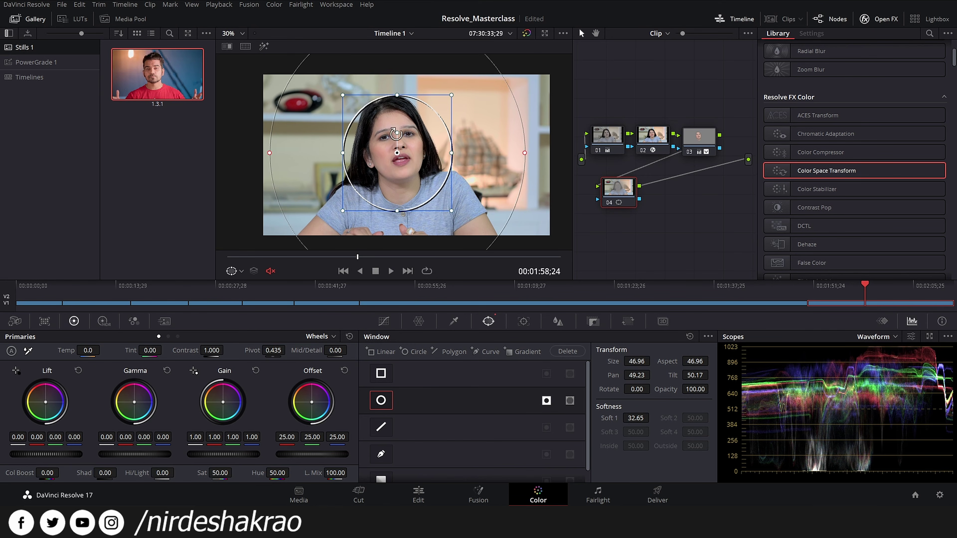
pyautogui.click(265, 47)
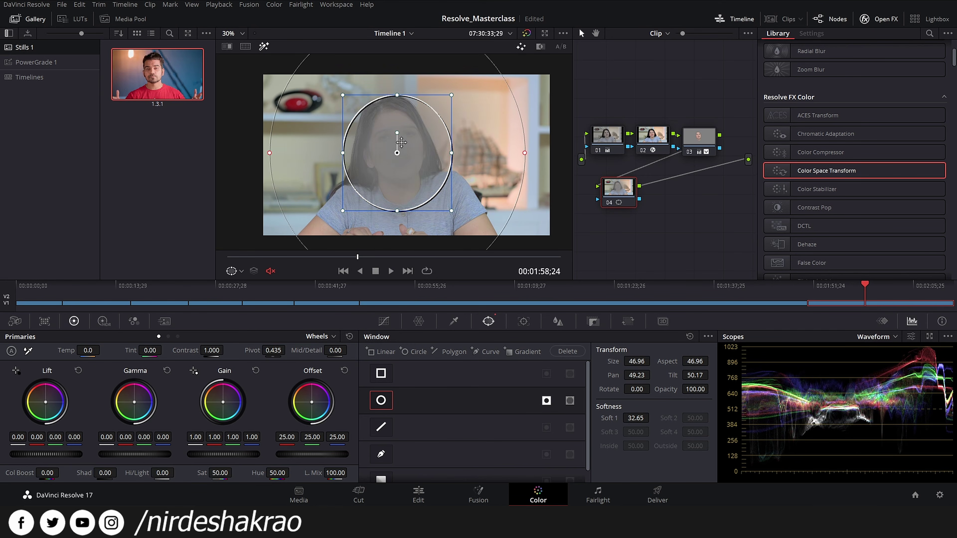
# - Increase the inverted circular window's softness to 33.77 and turn off the highlight
pyautogui.moveTo(636, 420); pyautogui.dragTo(640, 419)
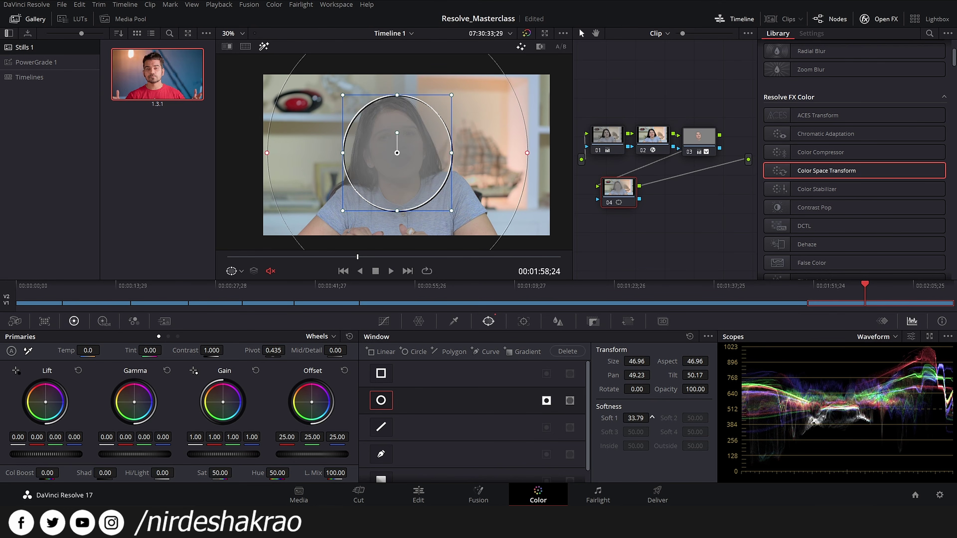
pyautogui.click(265, 46)
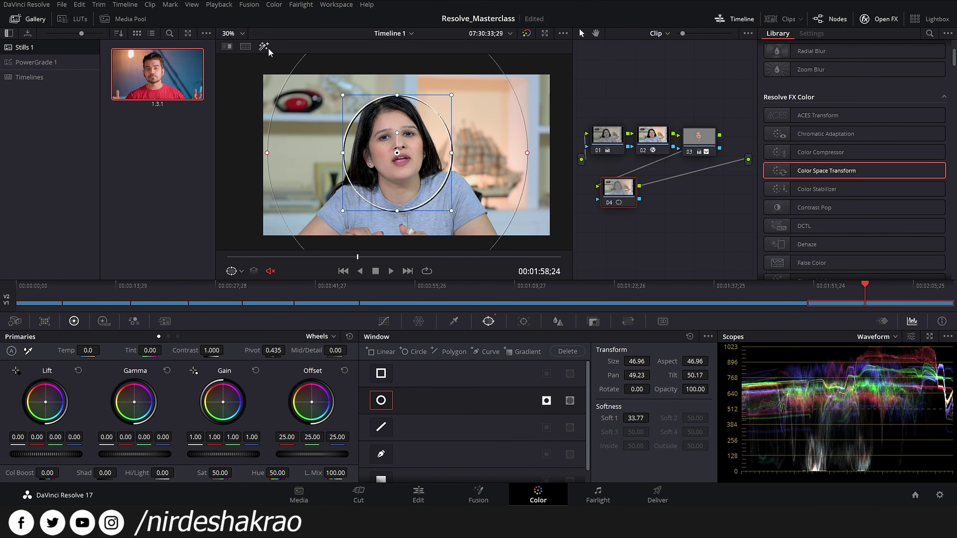
# - Darken the area outside the window with the luma custom curve, resetting a first strong midtone drop and applying a moderate one
pyautogui.scroll(5, 541, 206)
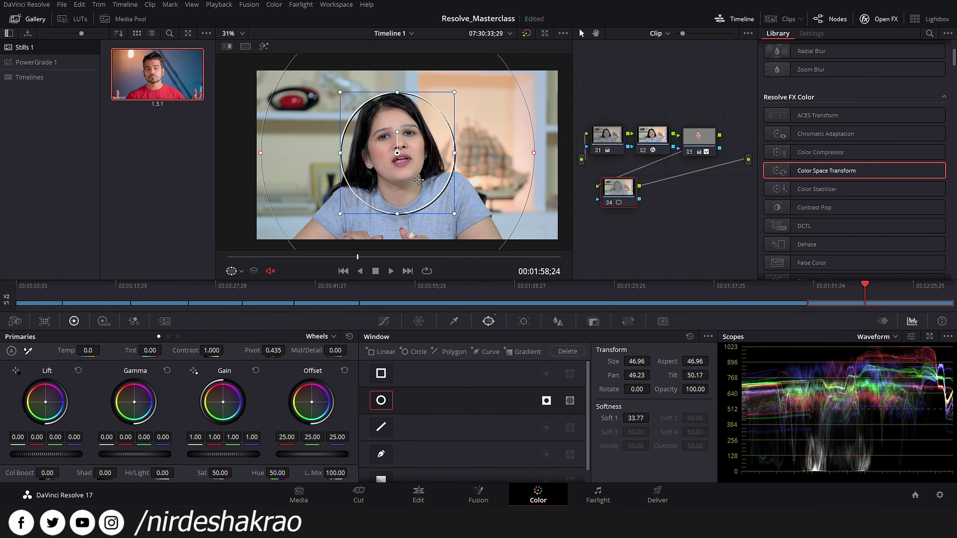
pyautogui.click(383, 321)
pyautogui.moveTo(485, 411); pyautogui.dragTo(517, 469)
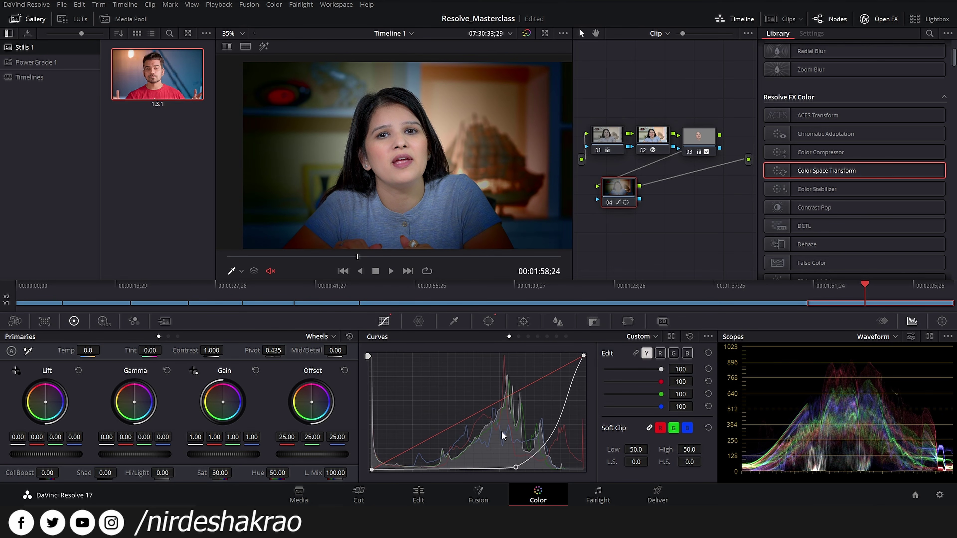
pyautogui.click(690, 336)
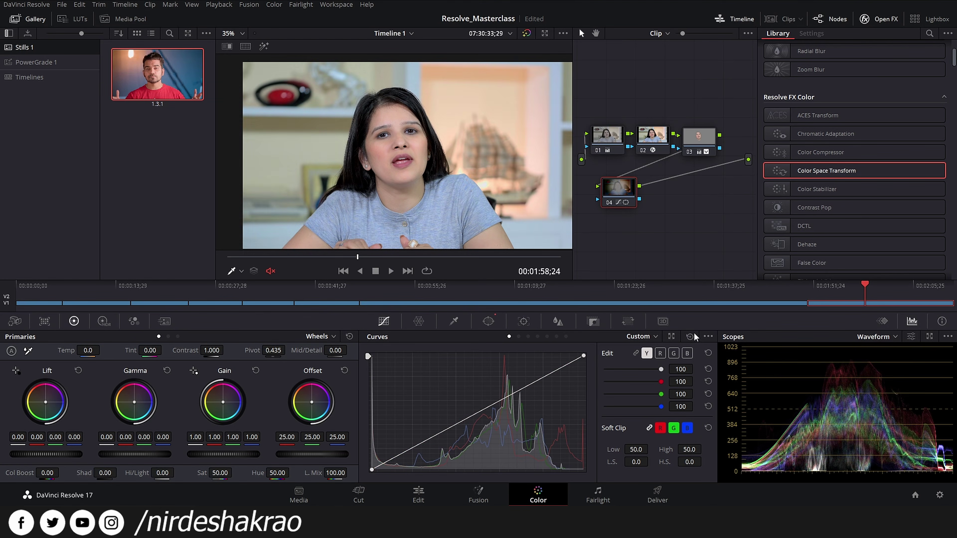
pyautogui.moveTo(505, 400); pyautogui.dragTo(512, 430)
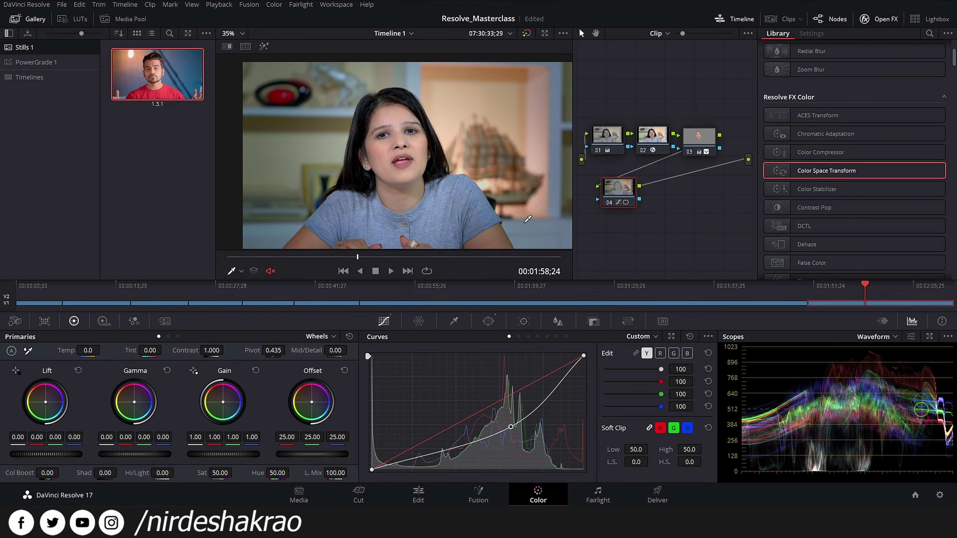
# - Compare the image with the fourth node off and on, and with the whole grade bypassed and restored
pyautogui.hotkey('ctrl', 'd')
pyautogui.hotkey('ctrl', 'd')
pyautogui.hotkey('ctrl', 'd')
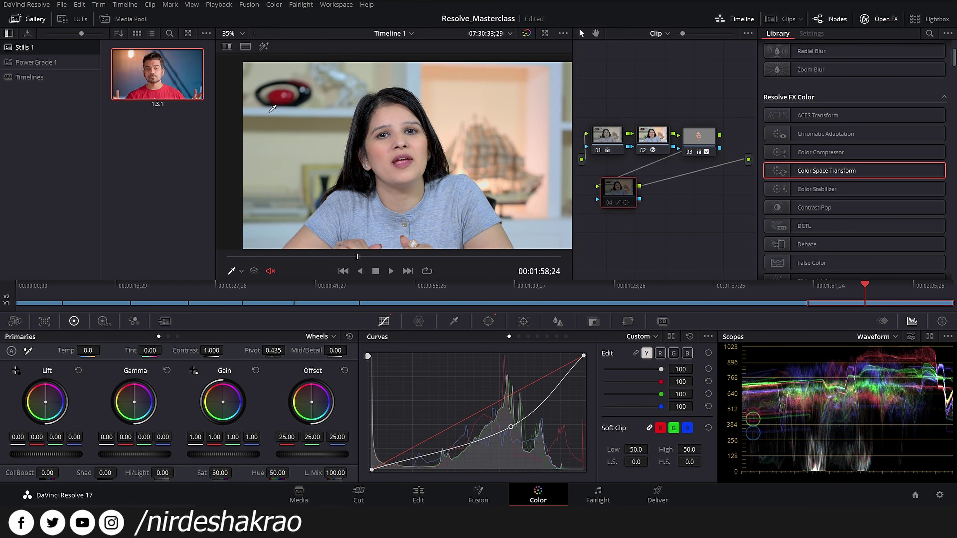
pyautogui.hotkey('ctrl', 'd')
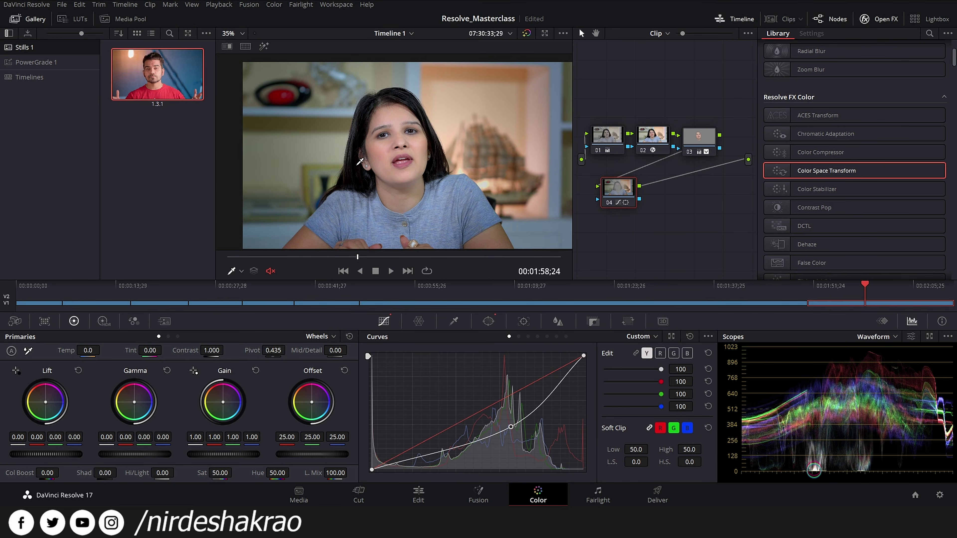
pyautogui.hotkey('ctrl', 'd')
pyautogui.hotkey('ctrl', 'd')
pyautogui.hotkey('ctrl', 'd')
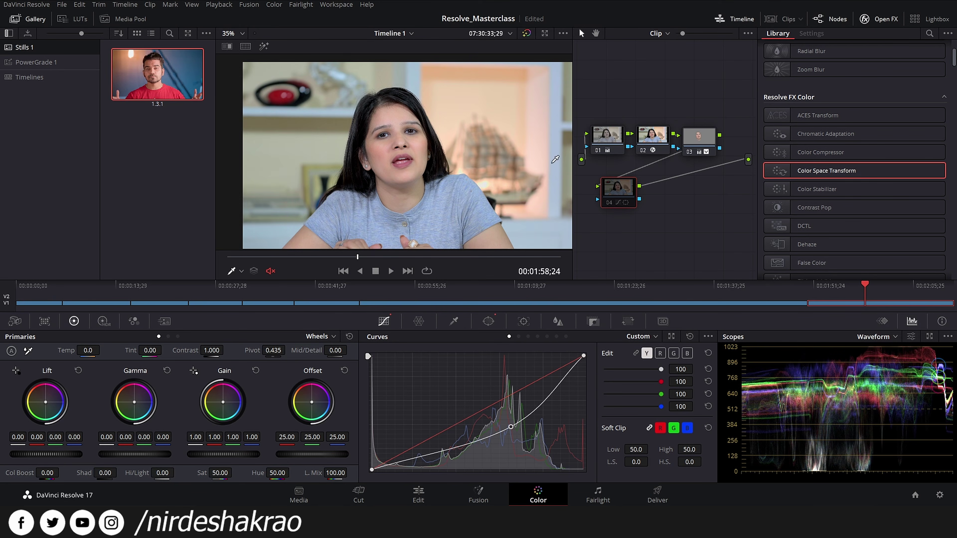
pyautogui.hotkey('ctrl', 'd')
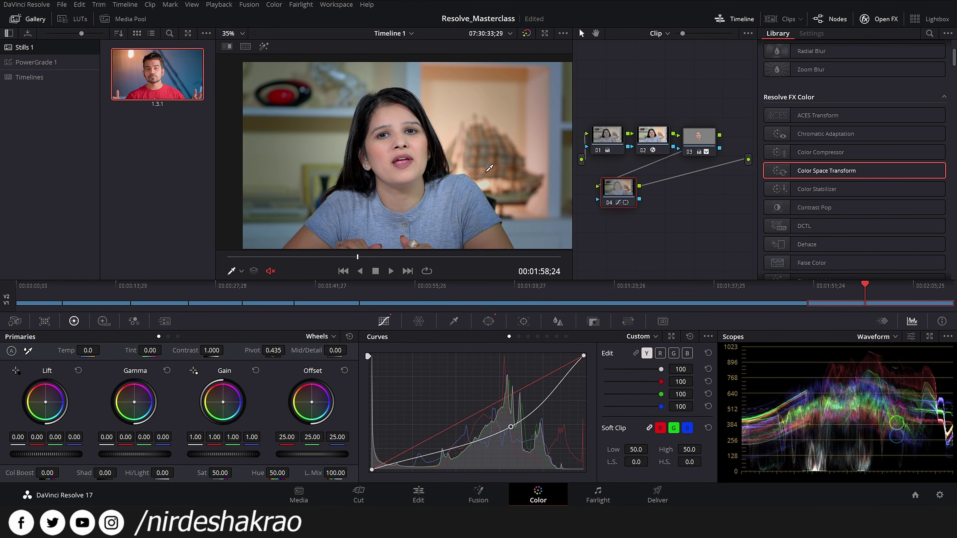
pyautogui.hotkey('ctrl', 'd')
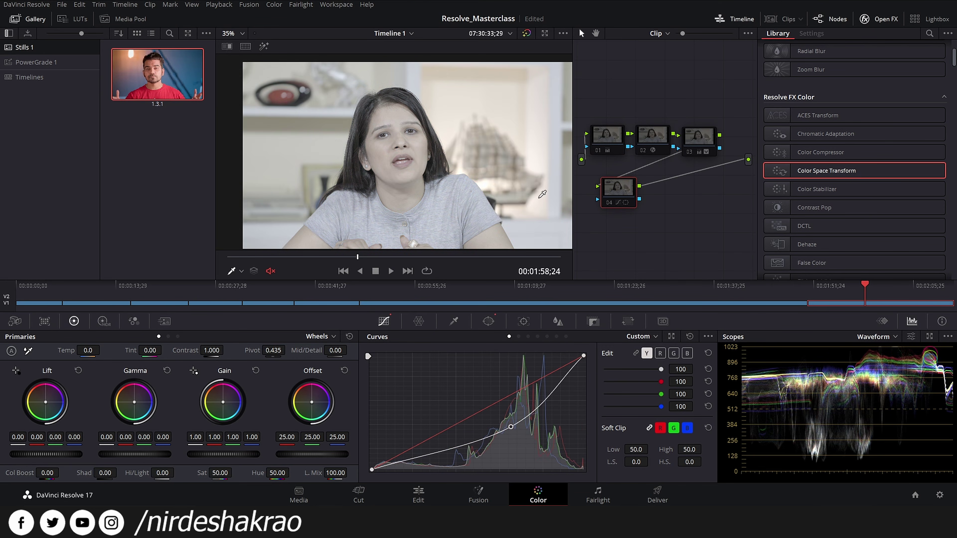
pyautogui.hotkey('ctrl', 'd')
# - Check the darkened surroundings at several earlier and later points of the clip
pyautogui.moveTo(869, 288); pyautogui.dragTo(894, 286)
pyautogui.scroll(-1, 472, 205)
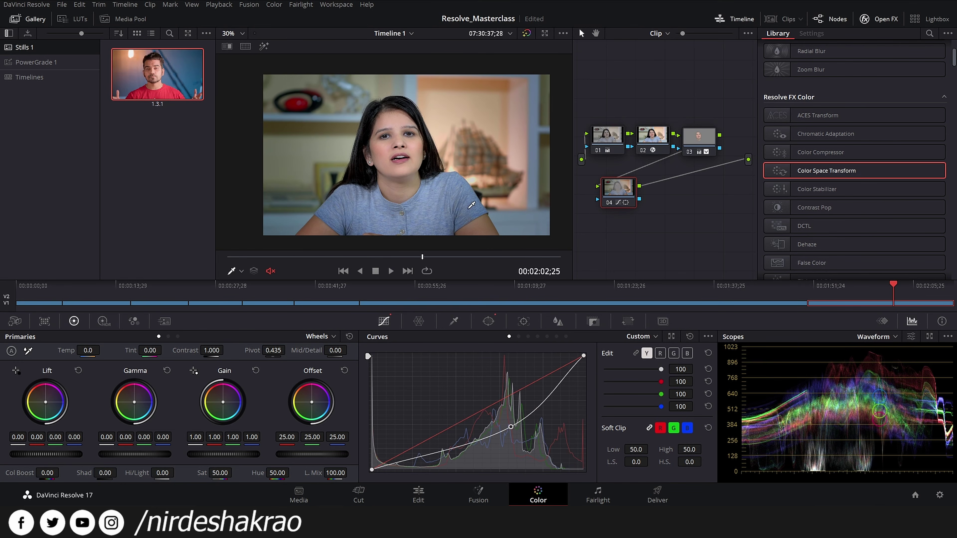
pyautogui.click(843, 301)
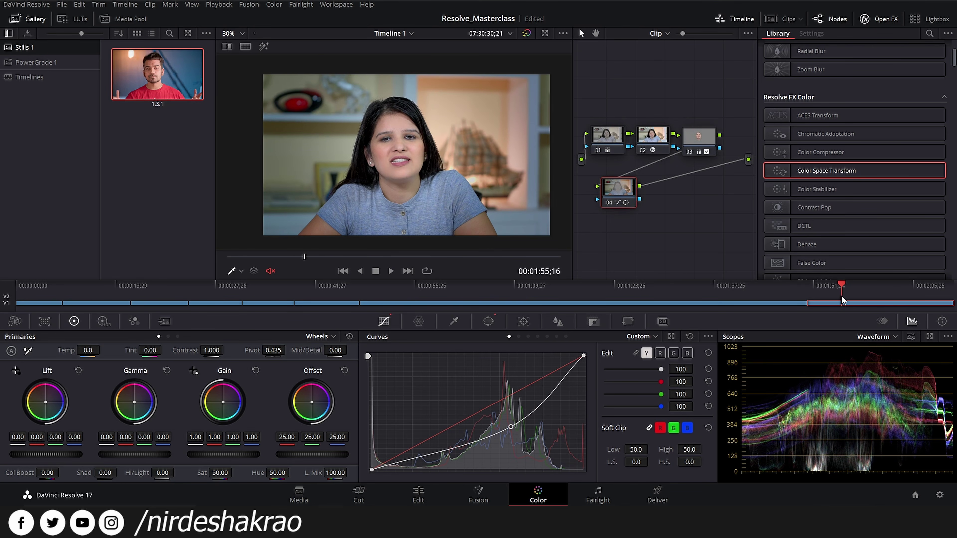
pyautogui.click(918, 288)
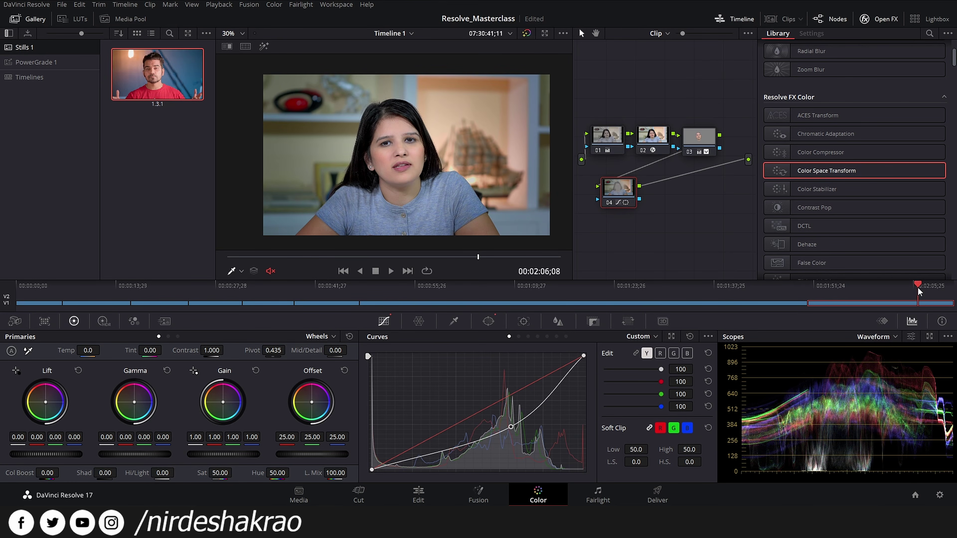
pyautogui.moveTo(919, 289); pyautogui.dragTo(898, 283)
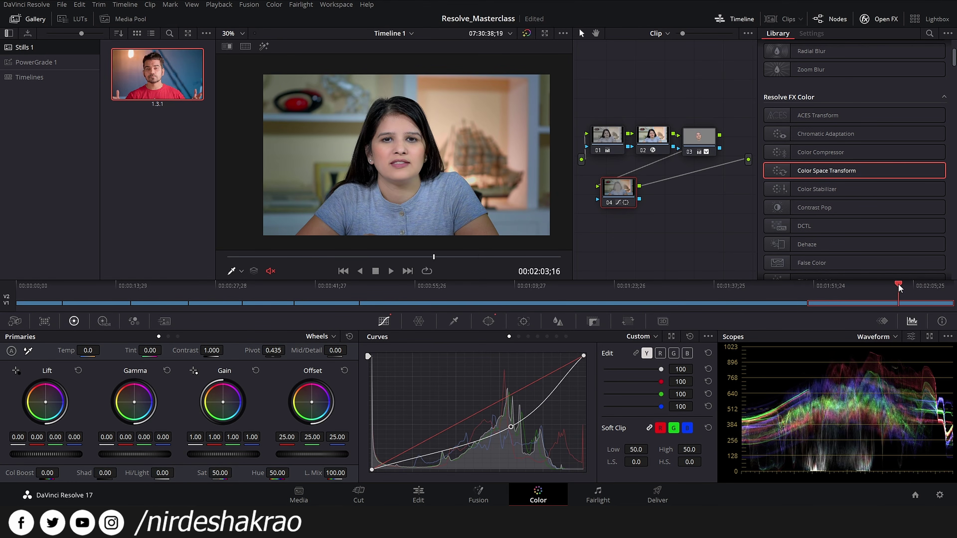
pyautogui.scroll(1, 442, 168)
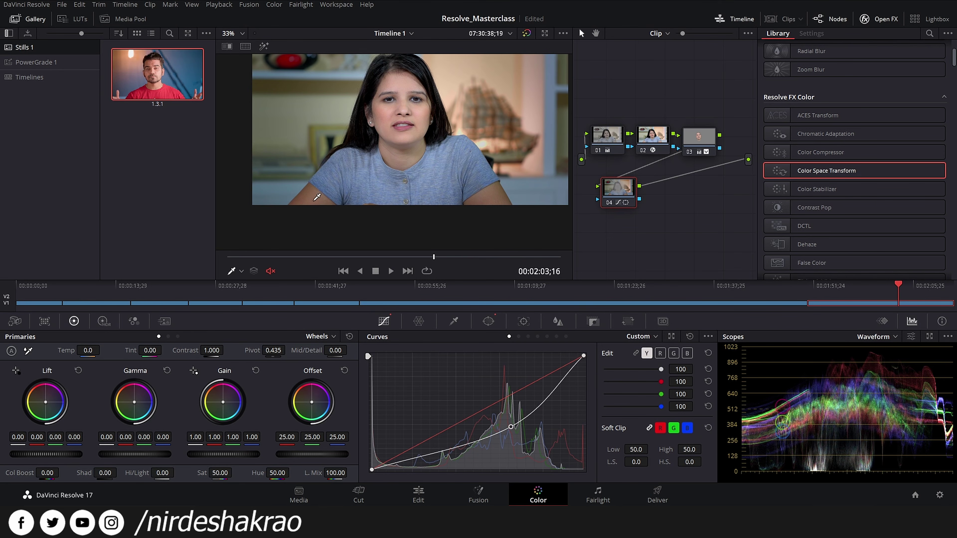
# - Insert a new serial node after the skin node, placing it beneath the first node with the darkening node moved aside
pyautogui.moveTo(615, 189); pyautogui.dragTo(684, 199)
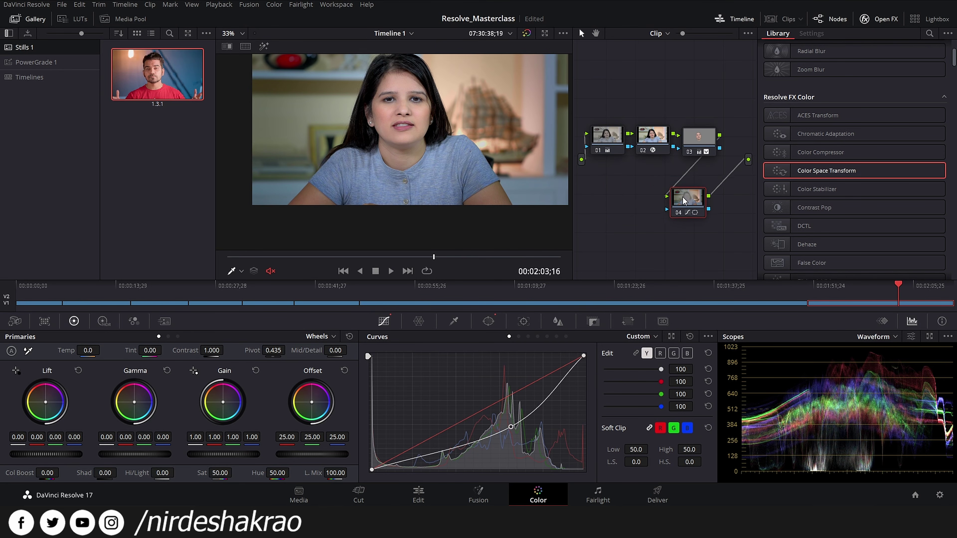
pyautogui.click(699, 137)
pyautogui.hotkey('alt', 's')
pyautogui.moveTo(609, 176); pyautogui.dragTo(610, 182)
# - Copy the skin node's grade and paste it onto the new fourth node
pyautogui.scroll(3, 395, 151)
pyautogui.moveTo(396, 151); pyautogui.dragTo(406, 96)
pyautogui.click(694, 141)
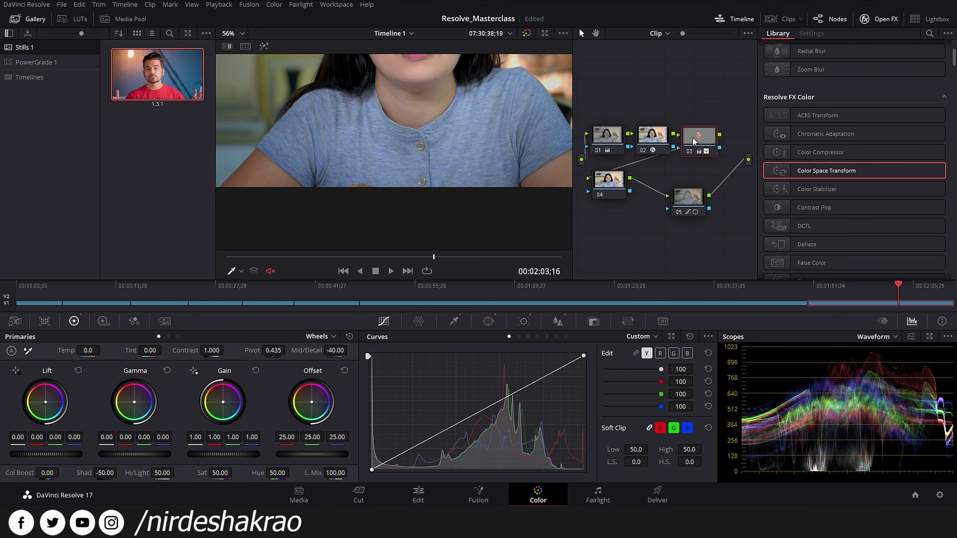
pyautogui.click(611, 187)
pyautogui.hotkey('ctrl', 'v')
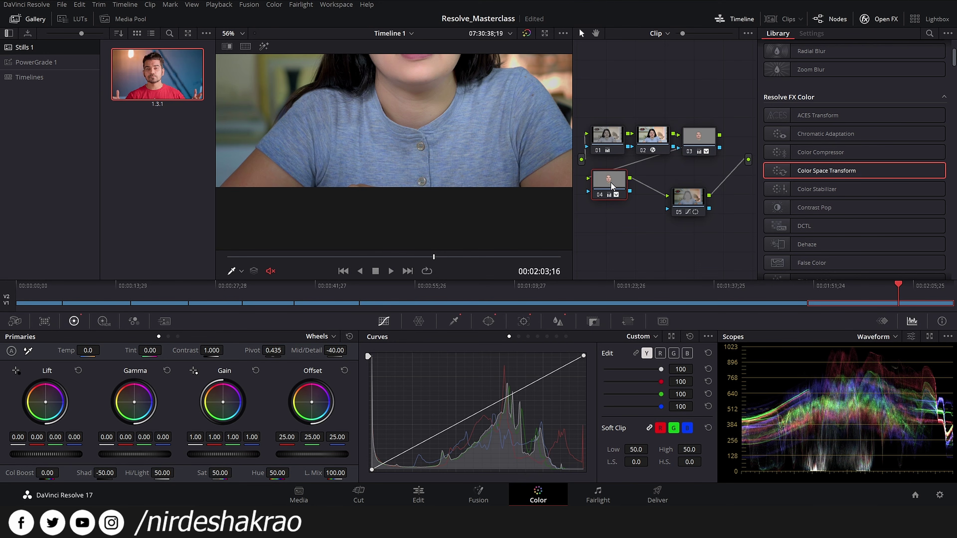
pyautogui.moveTo(611, 183); pyautogui.dragTo(618, 184)
# - Turn off the fifth node and tidy the positions of the fourth and fifth nodes, leaving the fourth selected
pyautogui.click(694, 197)
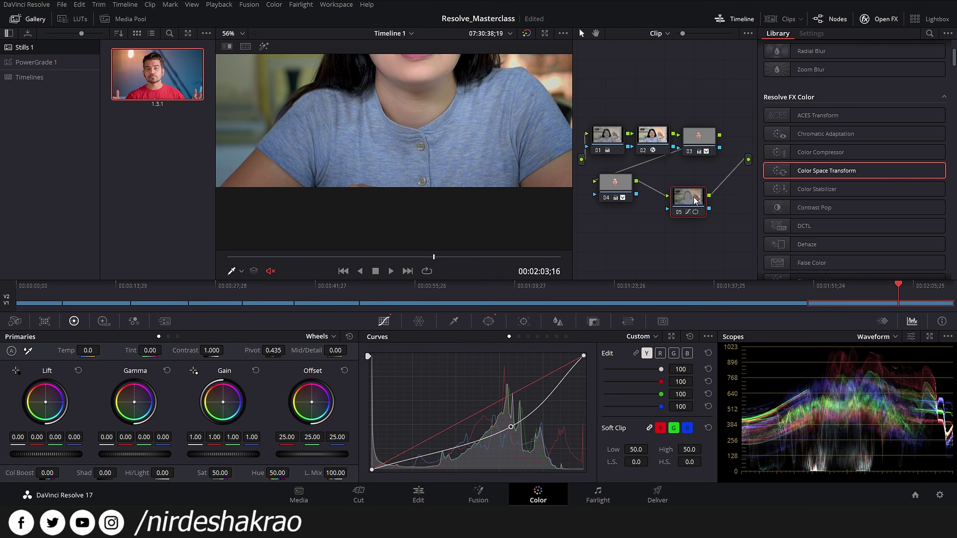
pyautogui.hotkey('ctrl', 'd')
pyautogui.moveTo(693, 197); pyautogui.dragTo(705, 206)
pyautogui.click(622, 188)
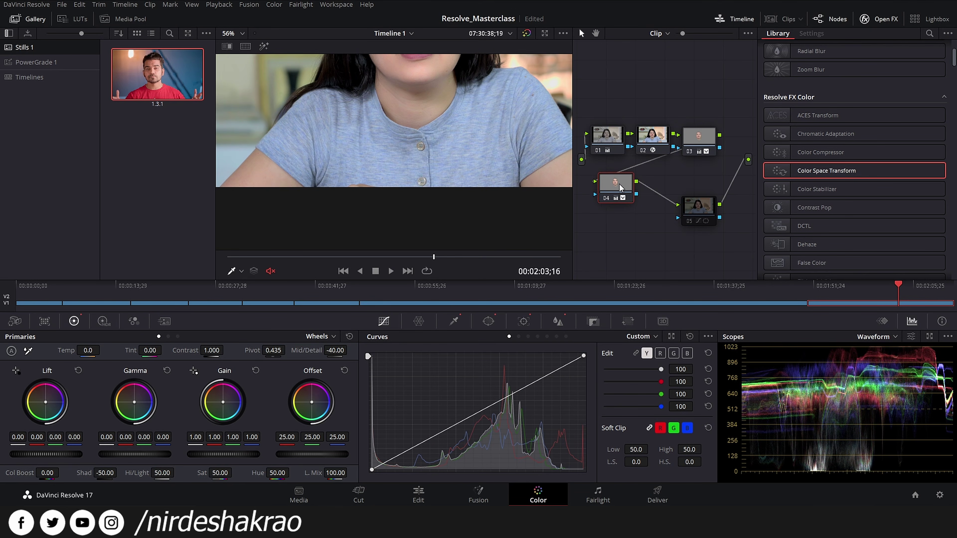
pyautogui.moveTo(622, 188); pyautogui.dragTo(619, 192)
pyautogui.click(708, 136)
pyautogui.click(628, 190)
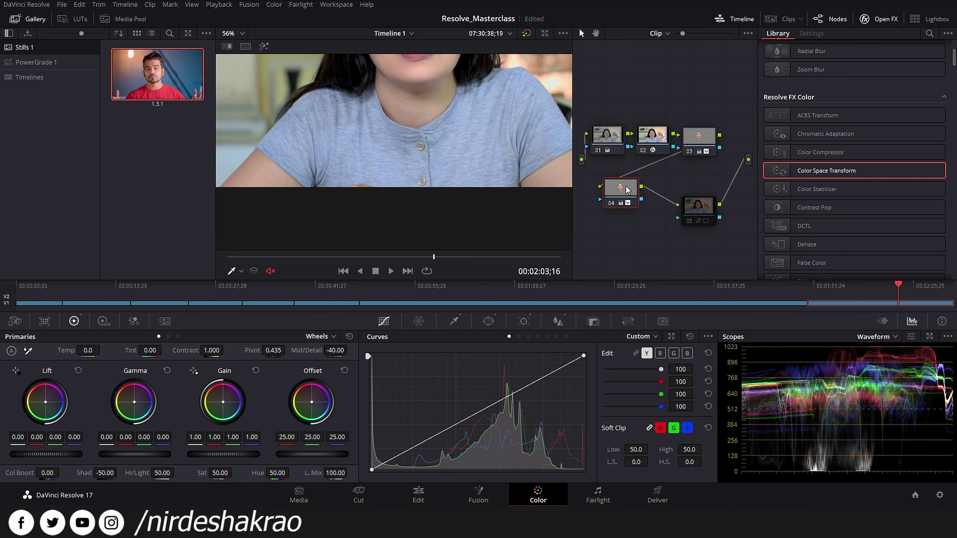
# - Disable the circular face window on the fourth node and turn on the highlight to show the remaining skin selection
pyautogui.scroll(-2, 486, 151)
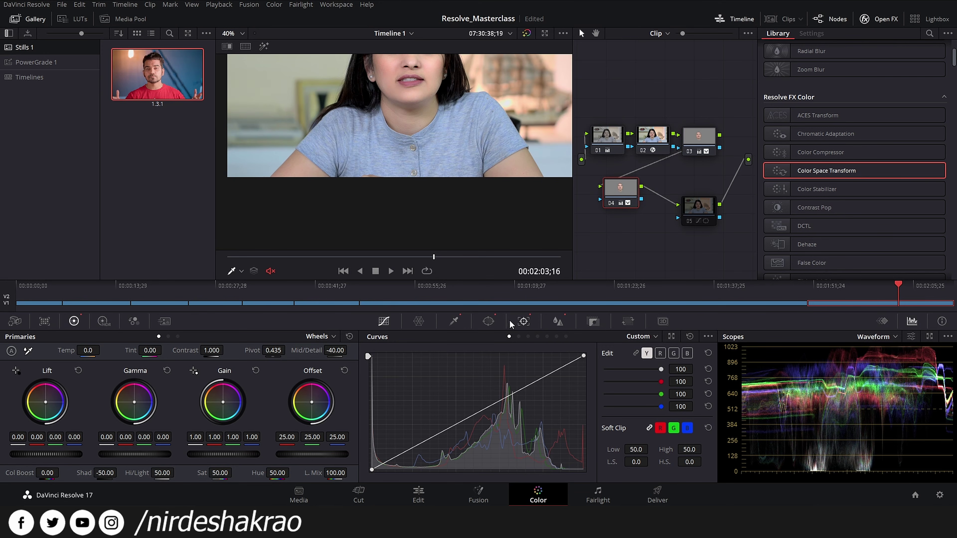
pyautogui.click(489, 321)
pyautogui.scroll(-2, 440, 175)
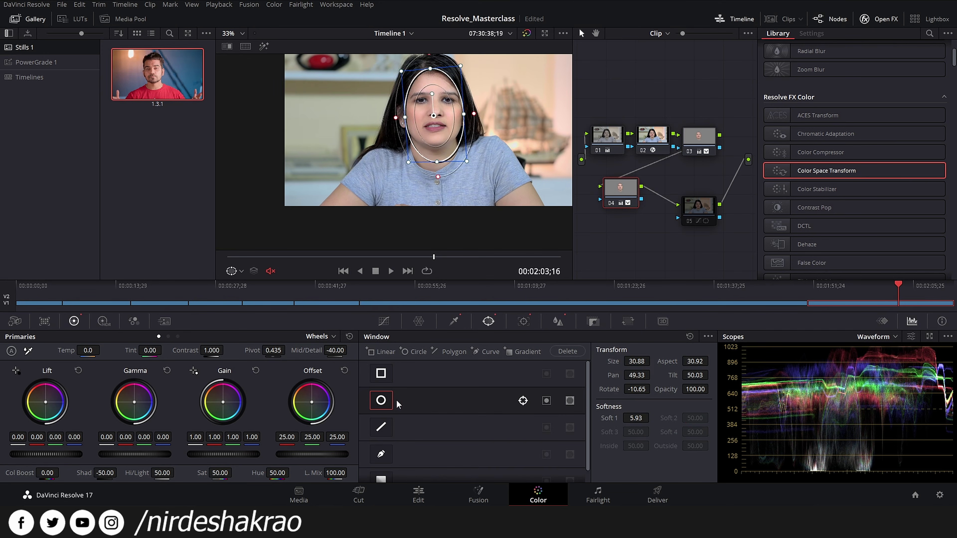
pyautogui.click(381, 400)
pyautogui.scroll(1, 464, 211)
pyautogui.moveTo(476, 189); pyautogui.dragTo(457, 193)
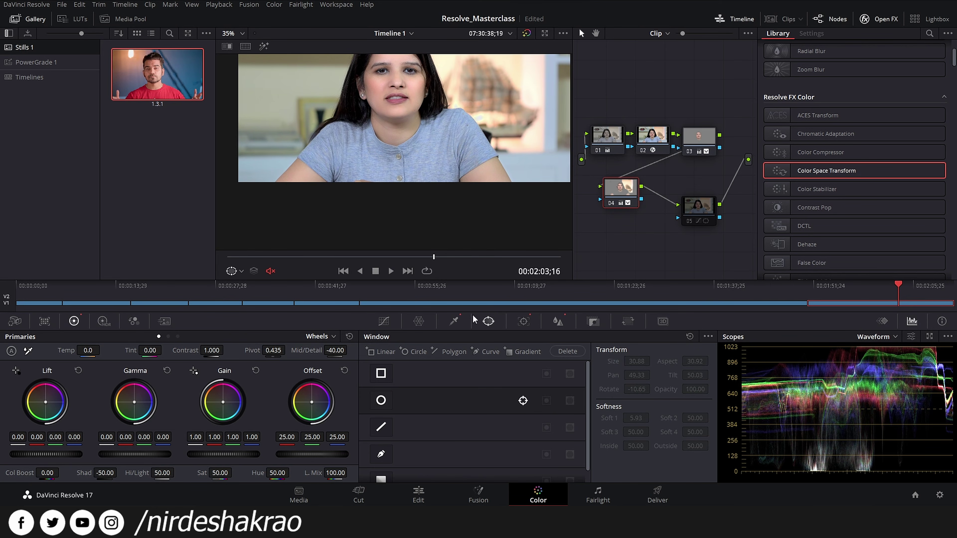
pyautogui.click(265, 44)
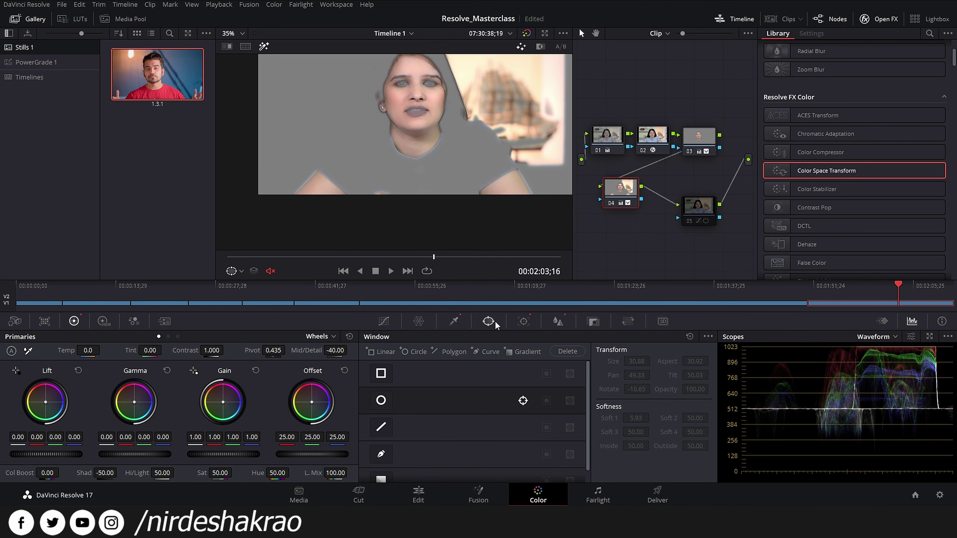
# - Draw a closed curve window around both forearms and the lower edge of the frame on the fourth node
pyautogui.click(381, 454)
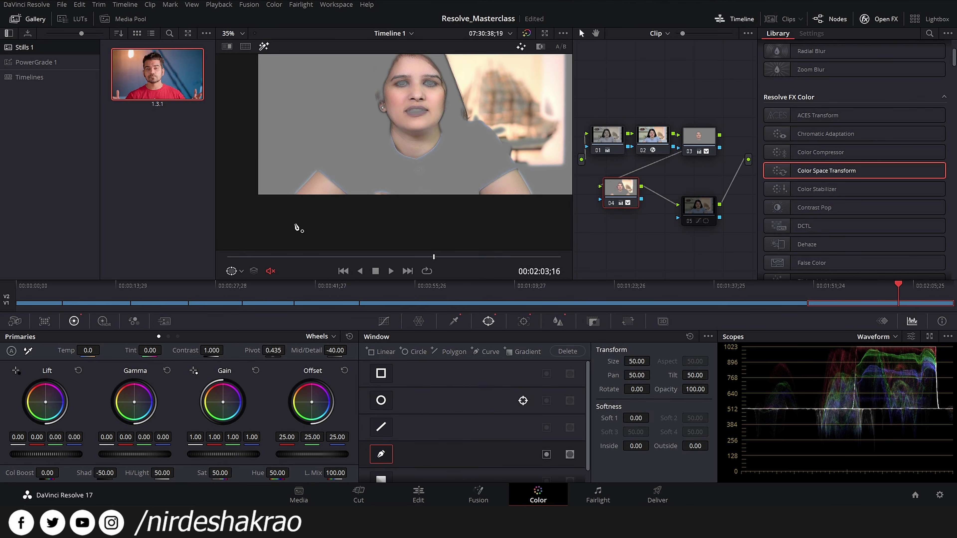
pyautogui.click(272, 200)
pyautogui.moveTo(315, 157); pyautogui.dragTo(330, 165)
pyautogui.click(422, 185)
pyautogui.moveTo(472, 177); pyautogui.dragTo(495, 172)
pyautogui.click(515, 166)
pyautogui.click(555, 186)
pyautogui.click(556, 216)
pyautogui.click(283, 226)
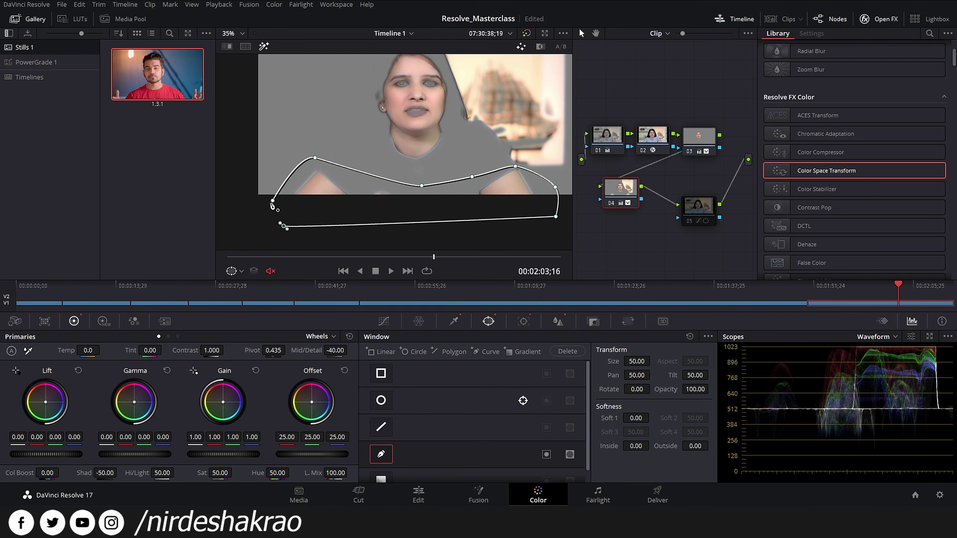
pyautogui.click(272, 201)
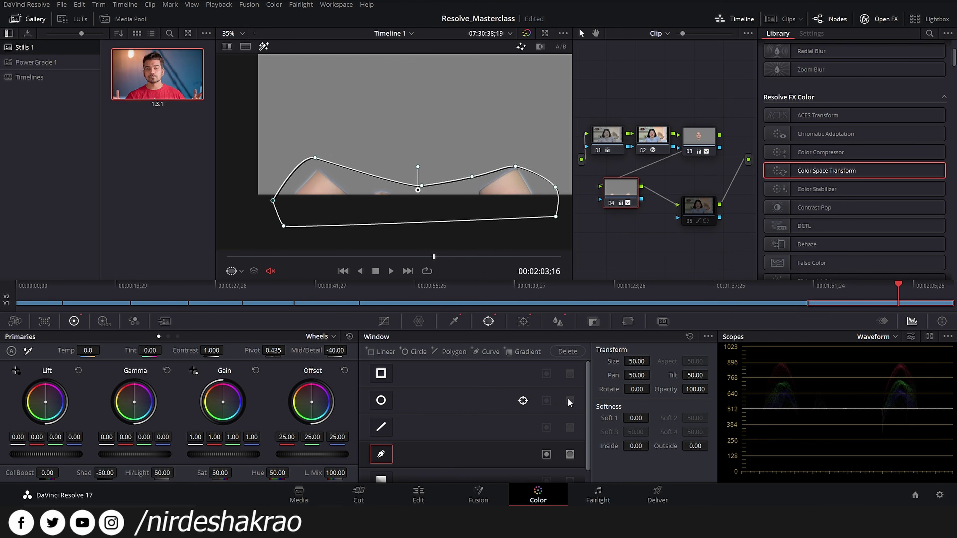
# - Set the curve window's Soft 1 to 2.74, turn off the highlight and hide the window outline
pyautogui.moveTo(652, 417); pyautogui.dragTo(652, 418)
pyautogui.click(264, 46)
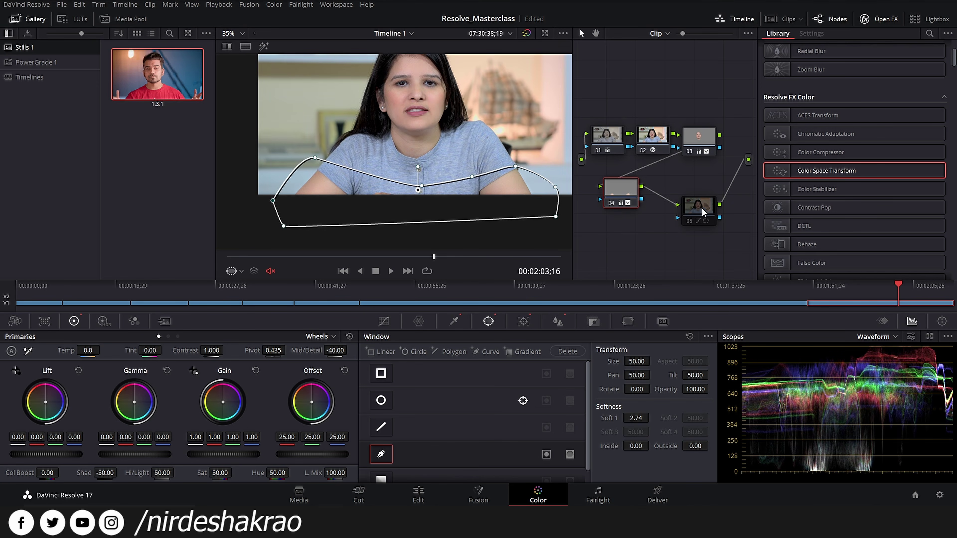
pyautogui.click(383, 322)
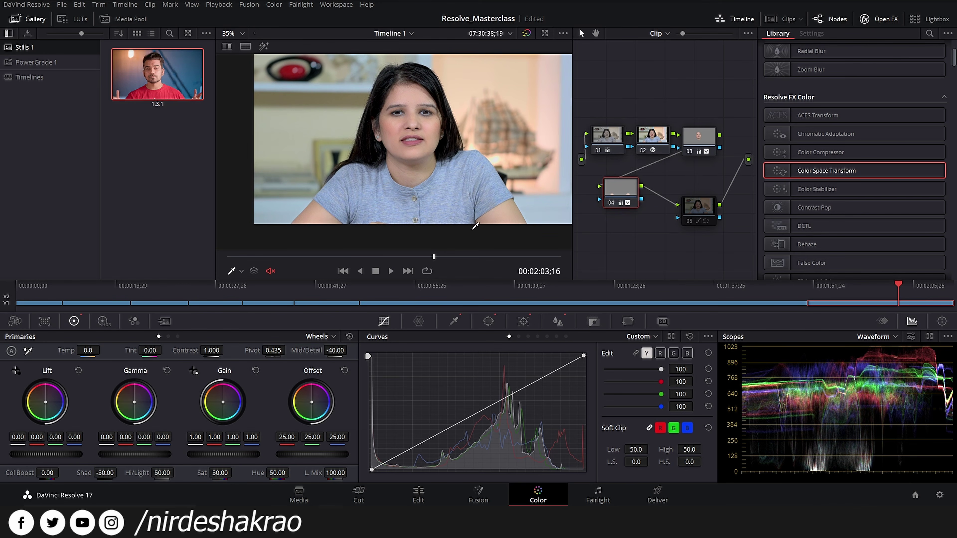
# - Turn the fifth node back on and move it slightly up beside the fourth node
pyautogui.click(707, 210)
pyautogui.hotkey('ctrl', 'd')
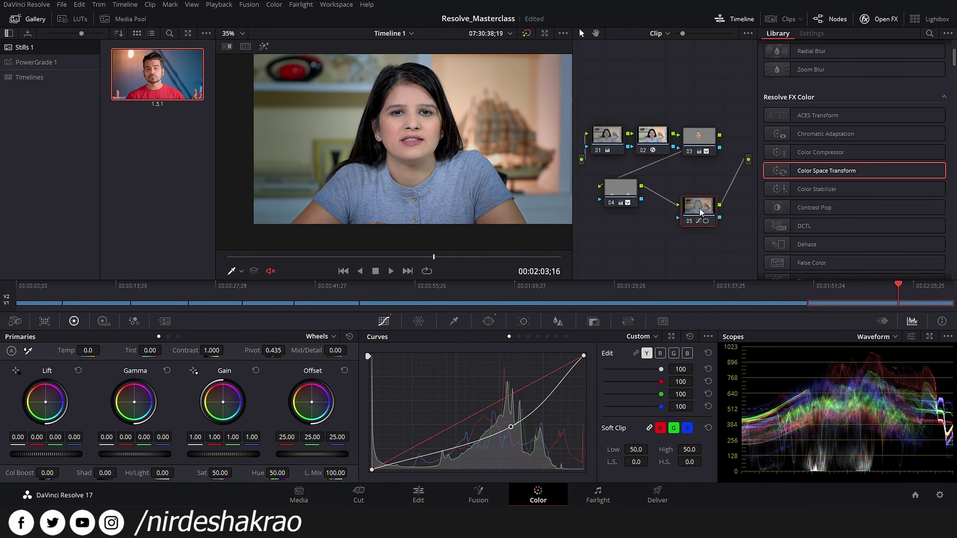
pyautogui.moveTo(699, 208); pyautogui.dragTo(698, 198)
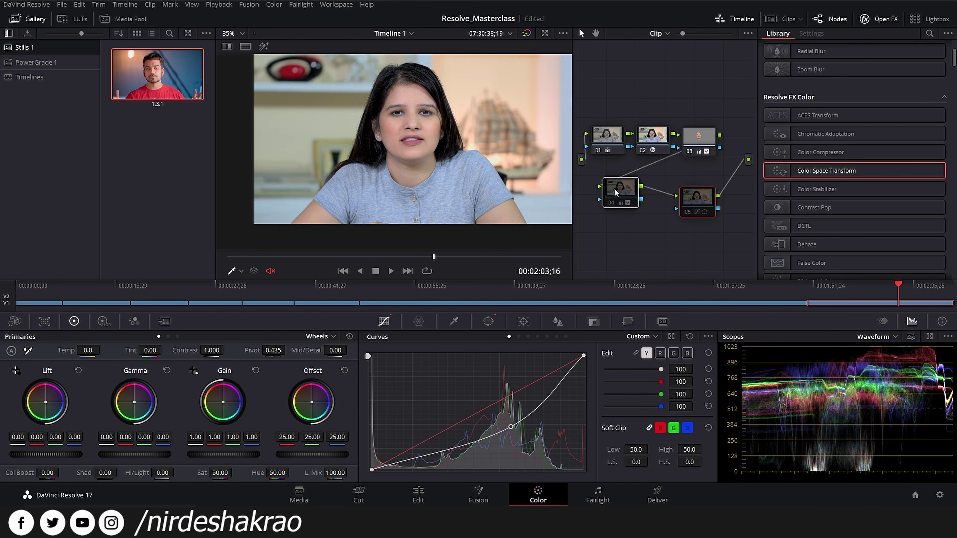
pyautogui.click(607, 196)
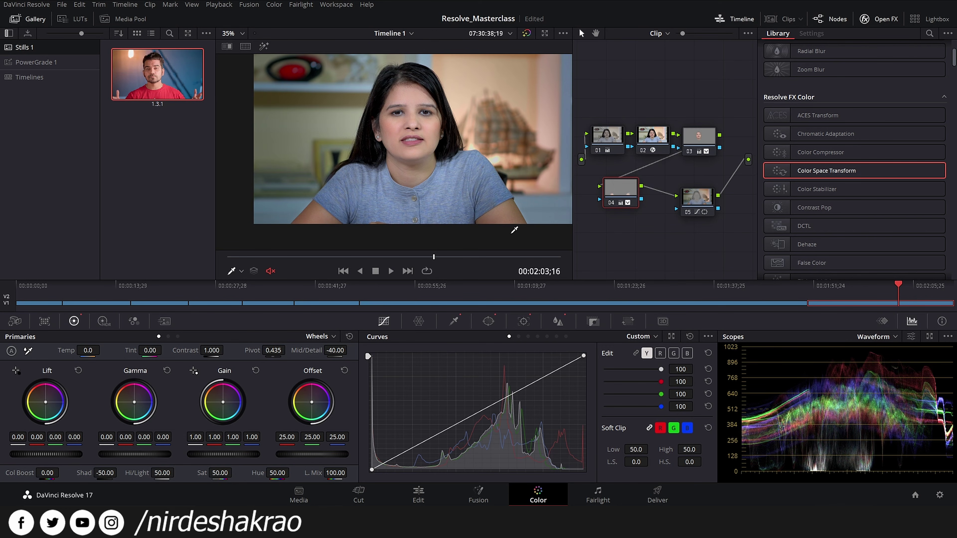
pyautogui.click(699, 198)
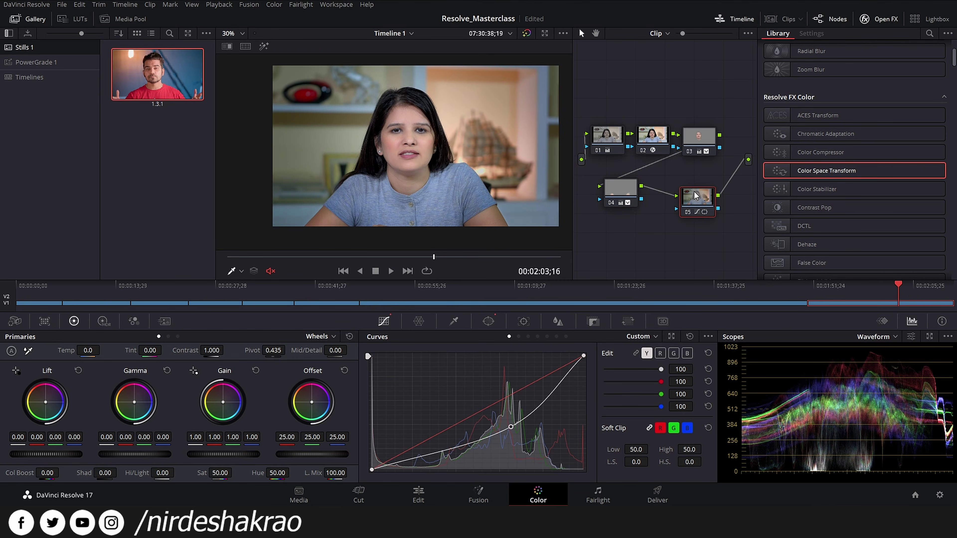
# - Enlarge the fifth node's circular window so it reaches from above the woman's head past the lower edge of the frame
pyautogui.moveTo(694, 192); pyautogui.dragTo(690, 186)
pyautogui.click(488, 321)
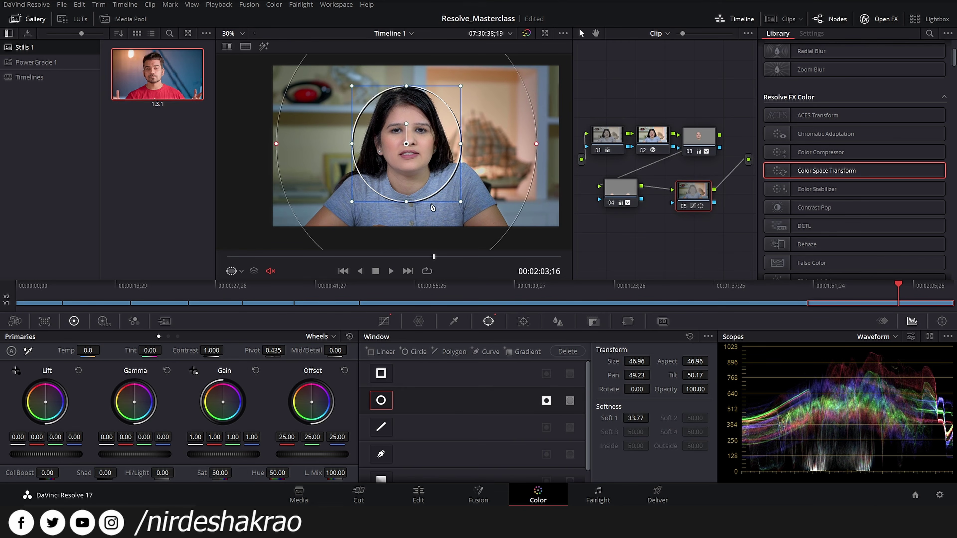
pyautogui.moveTo(407, 204); pyautogui.dragTo(407, 229)
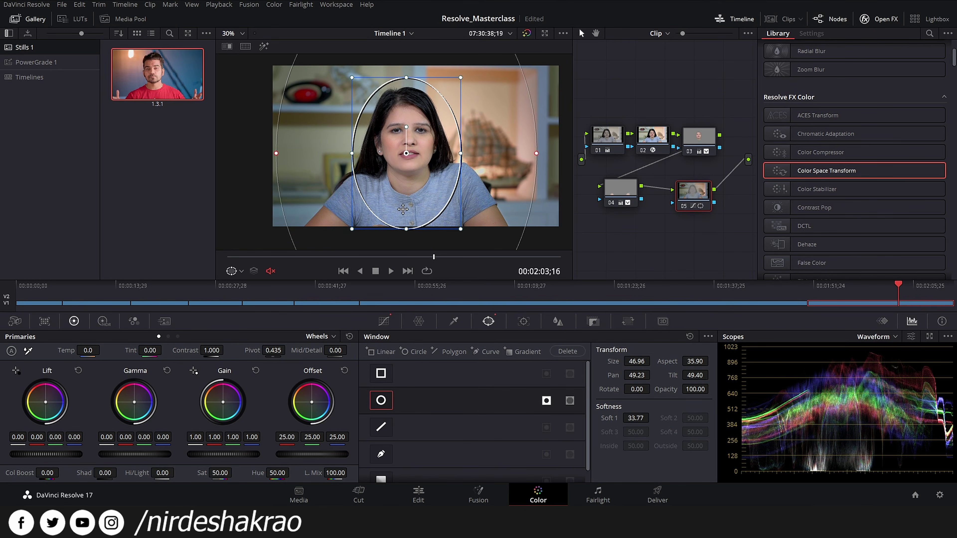
pyautogui.moveTo(351, 153); pyautogui.dragTo(332, 162)
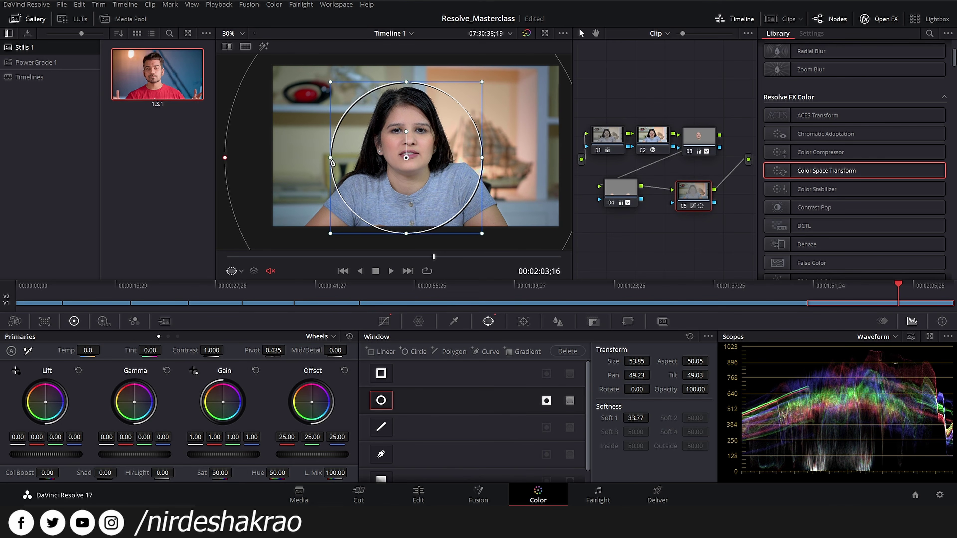
pyautogui.moveTo(406, 235); pyautogui.dragTo(406, 247)
pyautogui.moveTo(404, 207); pyautogui.dragTo(459, 218)
pyautogui.click(384, 322)
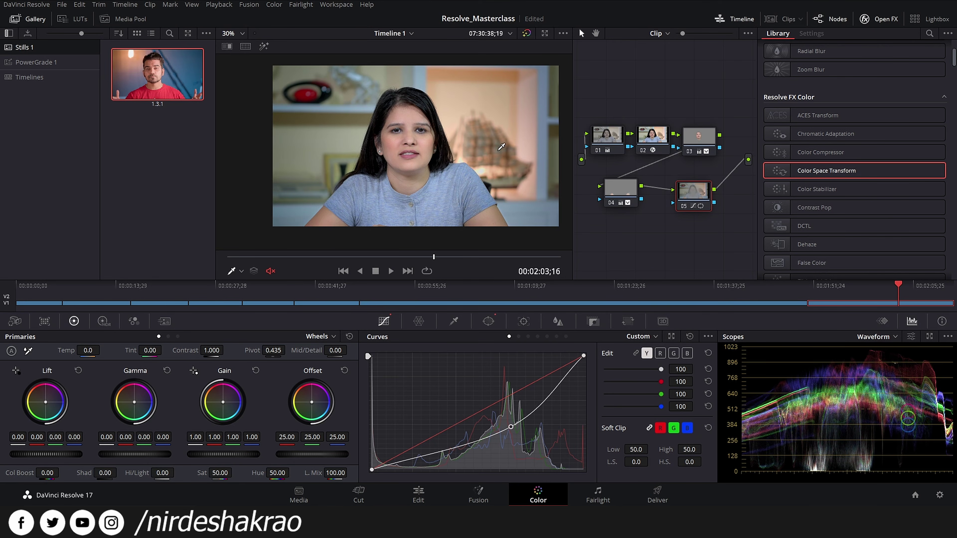
# - Compare the picture with all nodes bypassed and with the full grade applied
pyautogui.click(622, 189)
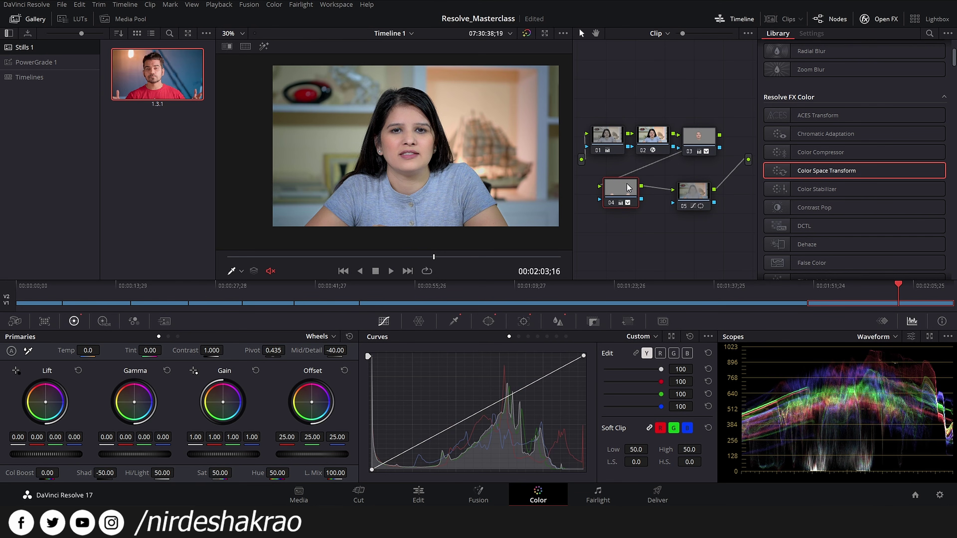
pyautogui.click(685, 192)
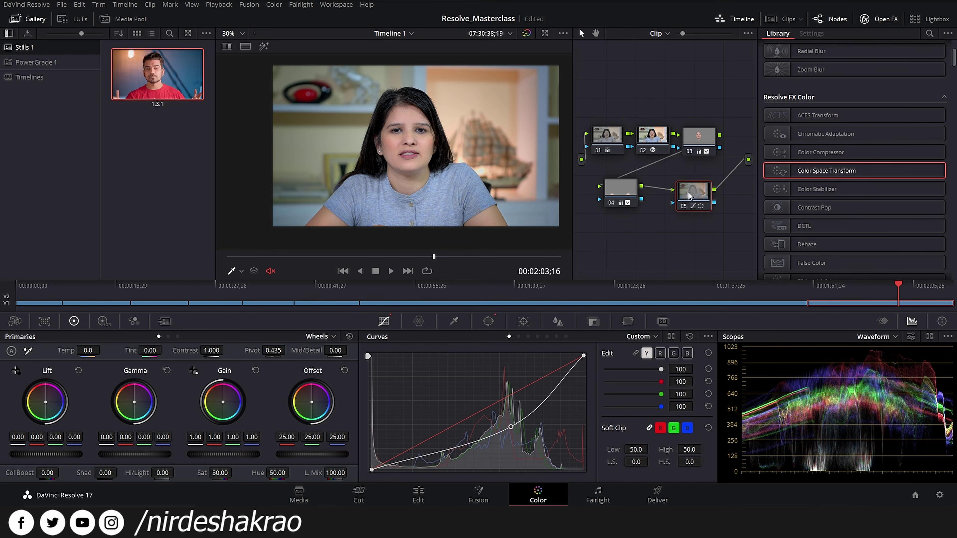
pyautogui.hotkey('alt', 'd')
pyautogui.hotkey('alt', 'd')
pyautogui.hotkey('alt', 'd')
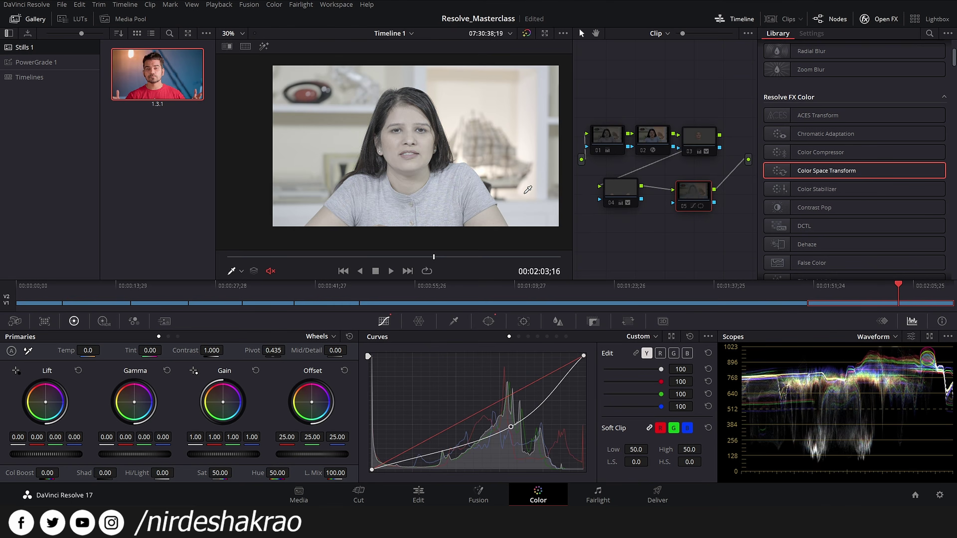
pyautogui.hotkey('alt', 'd')
# - Go to 00:01:57;25, inspect the face closely and set the third node's Mid/Detail to -20.00
pyautogui.moveTo(858, 285)
pyautogui.mouseDown()
pyautogui.moveTo(831, 284)
pyautogui.moveTo(857, 287)
pyautogui.mouseUp()
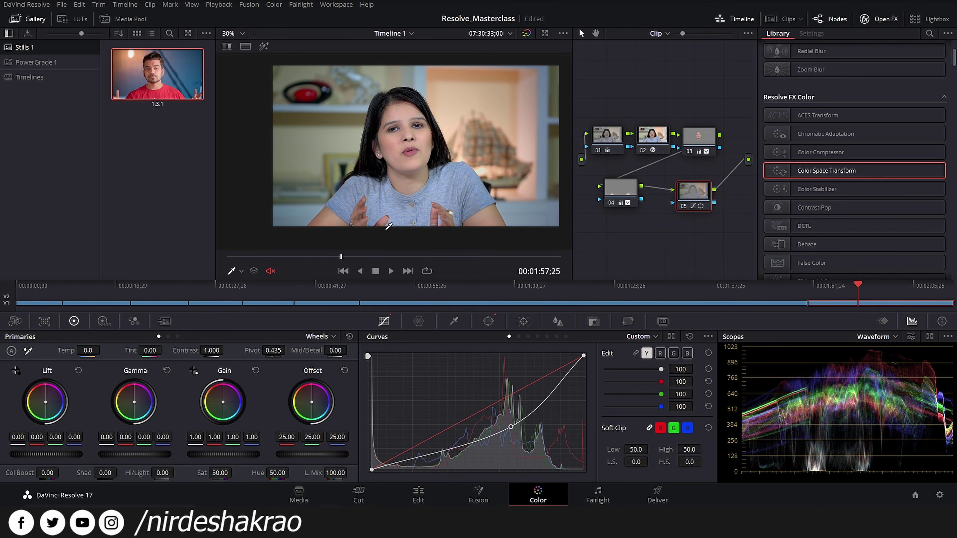
pyautogui.scroll(4, 449, 114)
pyautogui.click(698, 139)
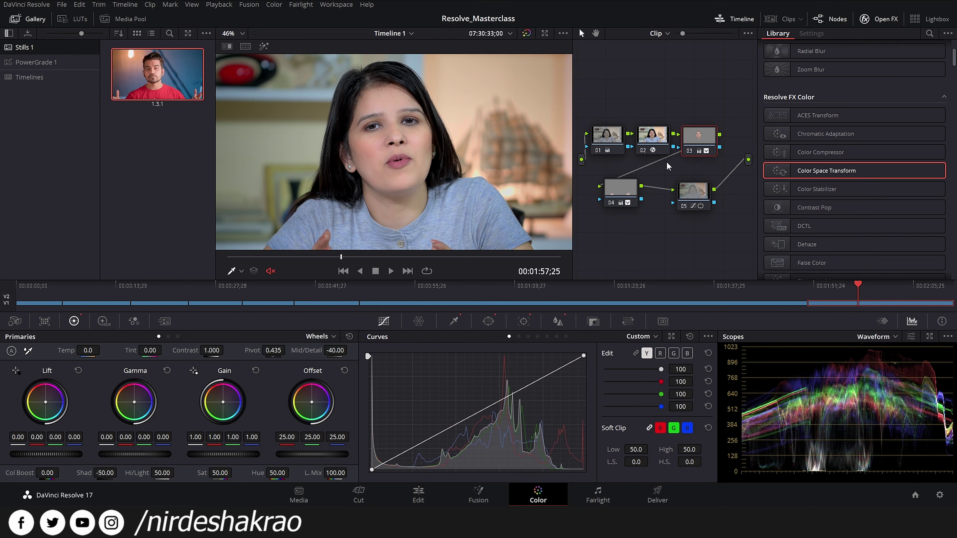
pyautogui.click(335, 350)
pyautogui.write('-2')
pyautogui.scroll(-3, 379, 185)
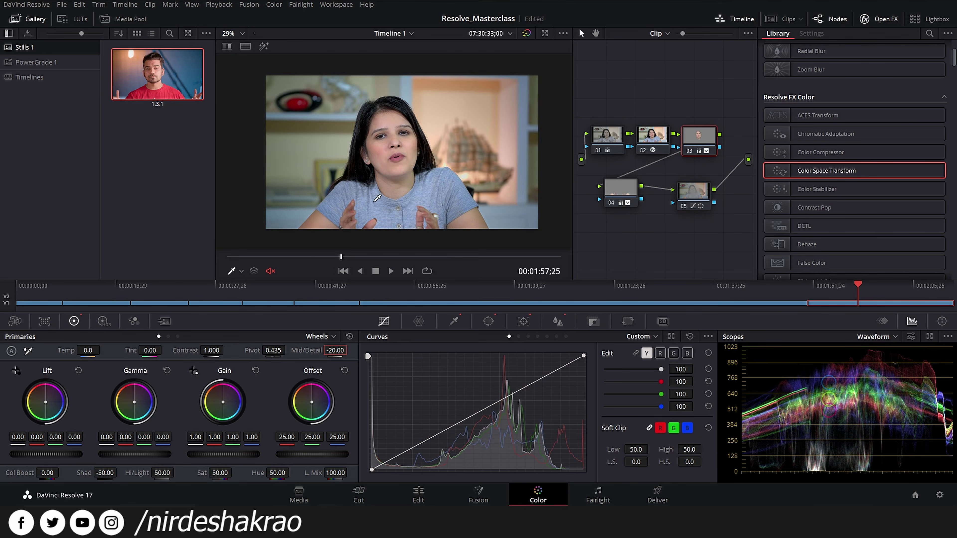
# - Check other frames of the clip with the grade bypassed and applied, ending at 00:02:05;04
pyautogui.click(843, 290)
pyautogui.click(898, 302)
pyautogui.hotkey('shift', 'd')
pyautogui.hotkey('shift', 'd')
pyautogui.click(909, 289)
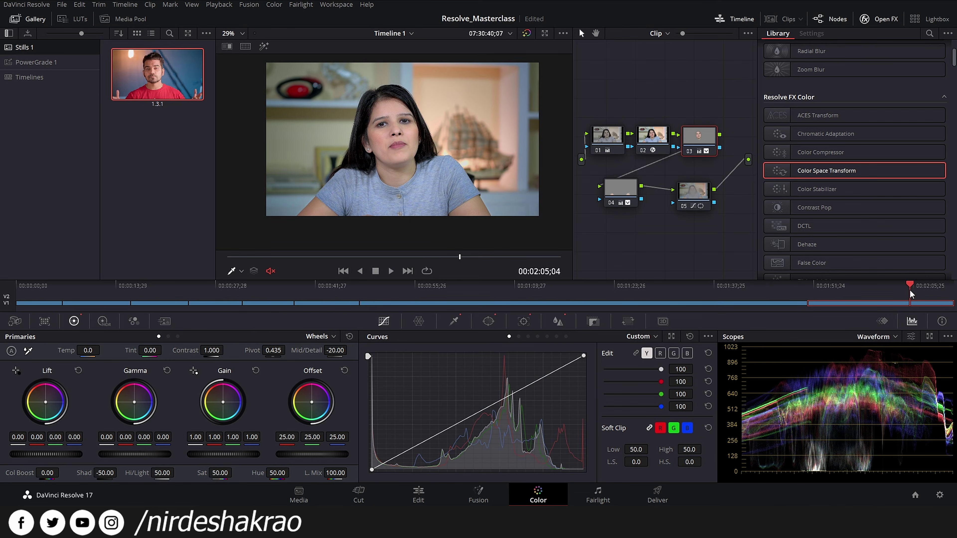
# - Tidy the fourth and fifth nodes closer together and add a serial node after the fifth
pyautogui.moveTo(694, 189); pyautogui.dragTo(657, 189)
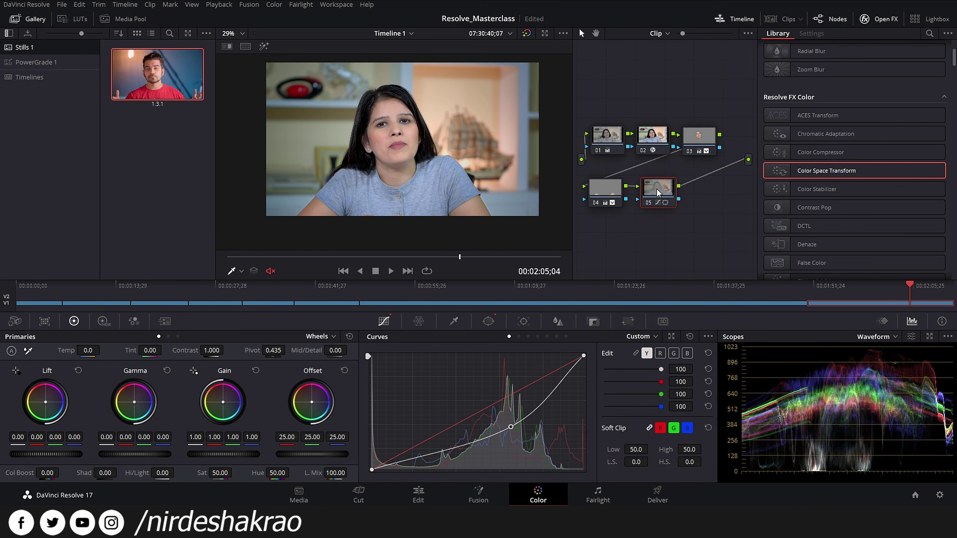
pyautogui.click(607, 139)
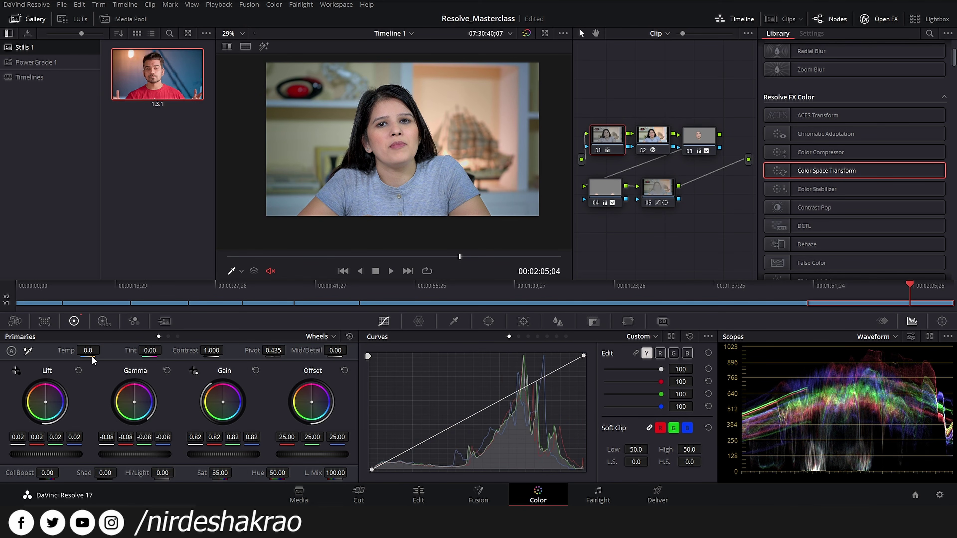
pyautogui.click(653, 190)
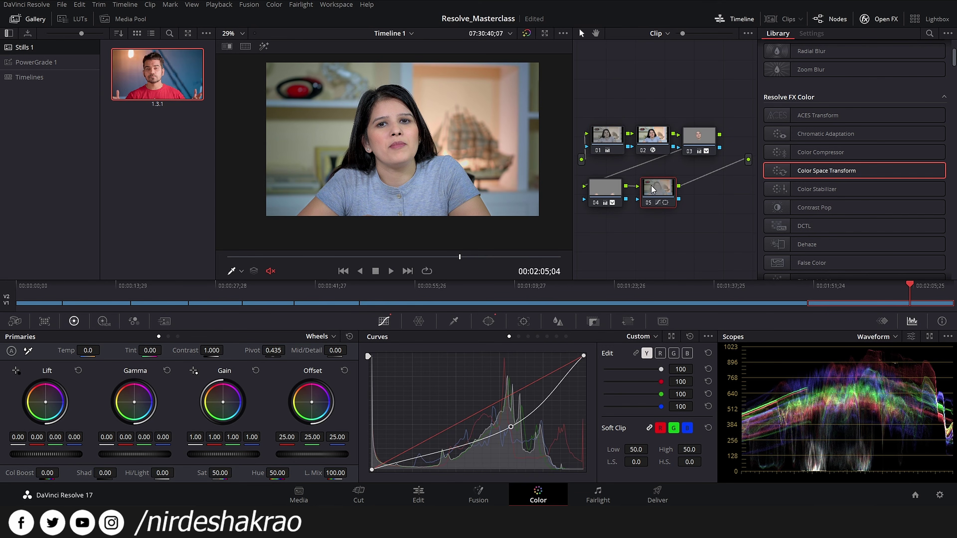
pyautogui.hotkey('alt', 's')
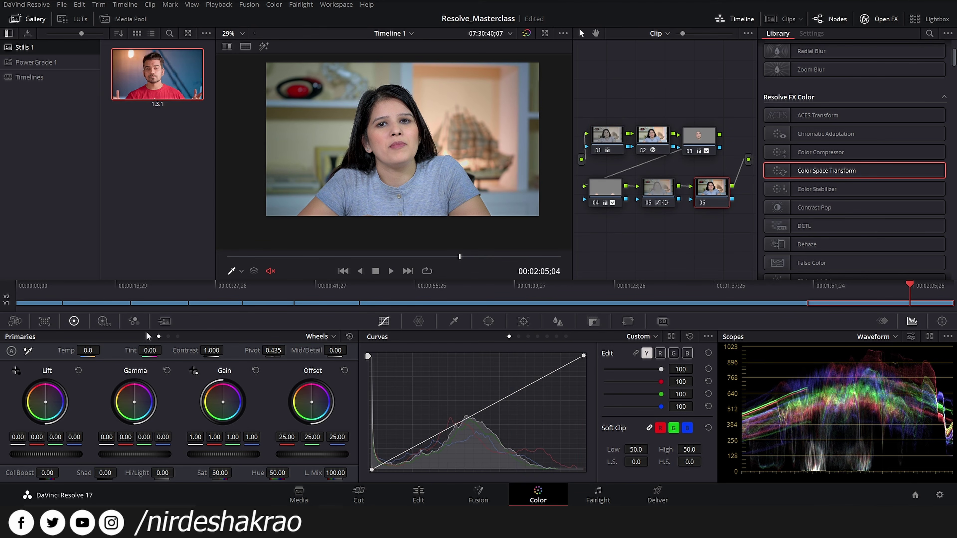
# - Set the sixth node's Temp to 20.0 and Tint to 20.00, and compare the picture with and without it
pyautogui.moveTo(88, 351); pyautogui.dragTo(95, 350)
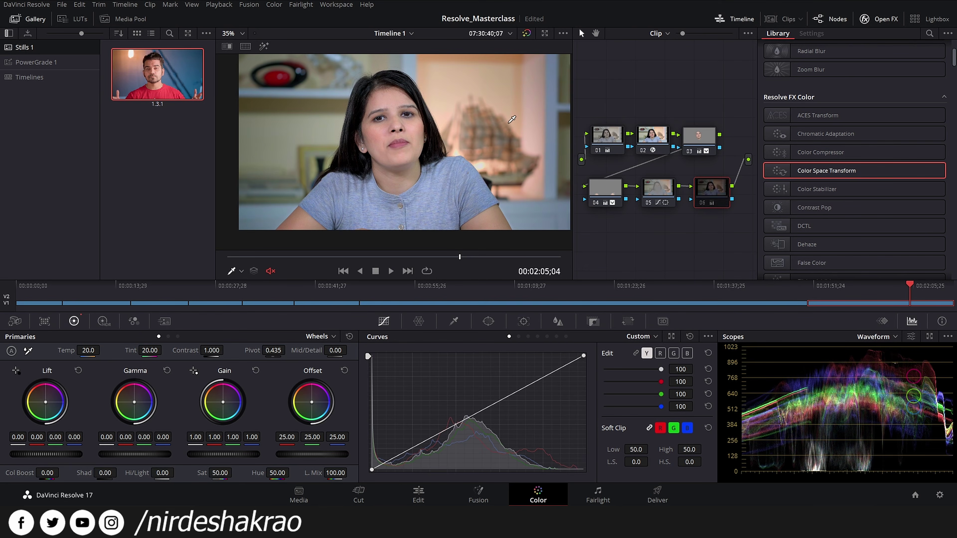
pyautogui.scroll(-1, 302, 232)
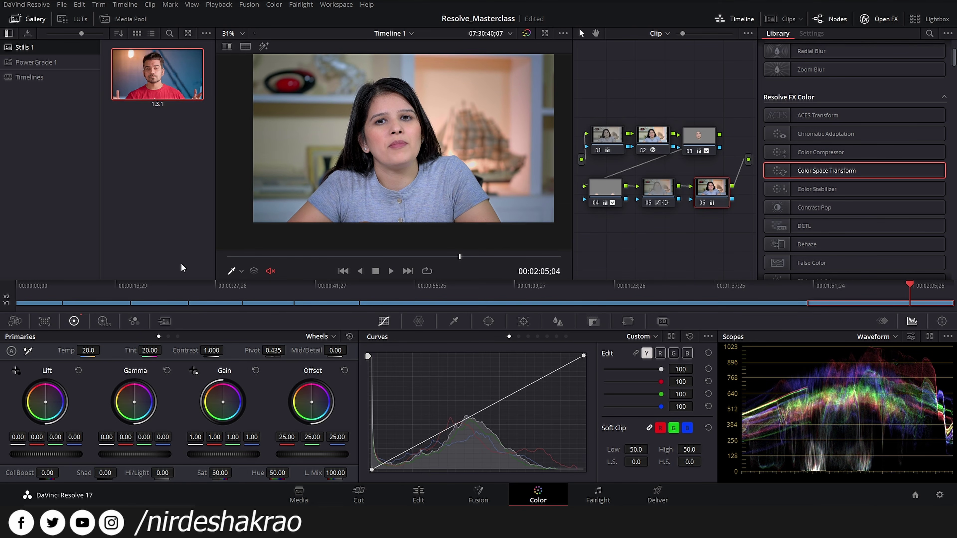
pyautogui.hotkey('alt', 'd')
pyautogui.hotkey('alt', 'd')
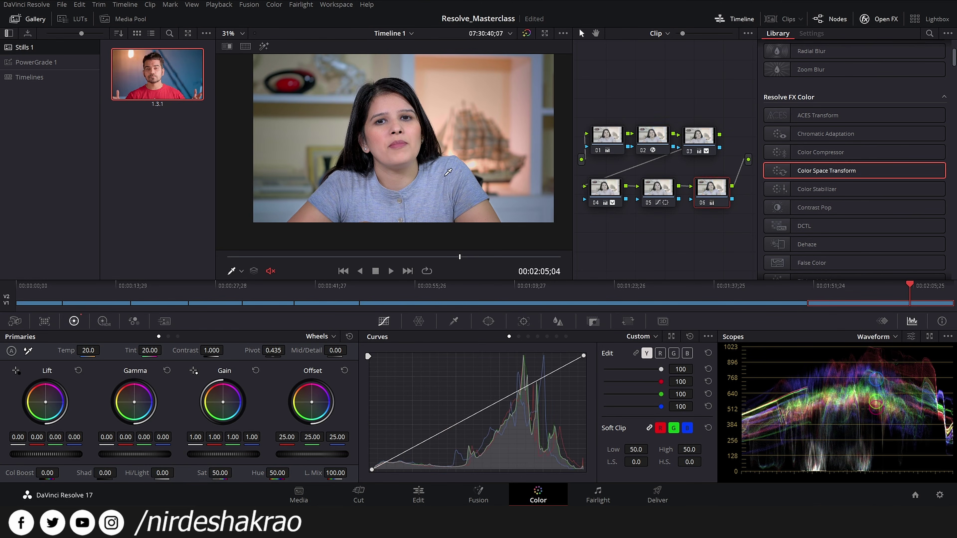
# - Reset the sixth node's Tint, set it to 10.00 and toggle the node to check the change
pyautogui.doubleClick(134, 352)
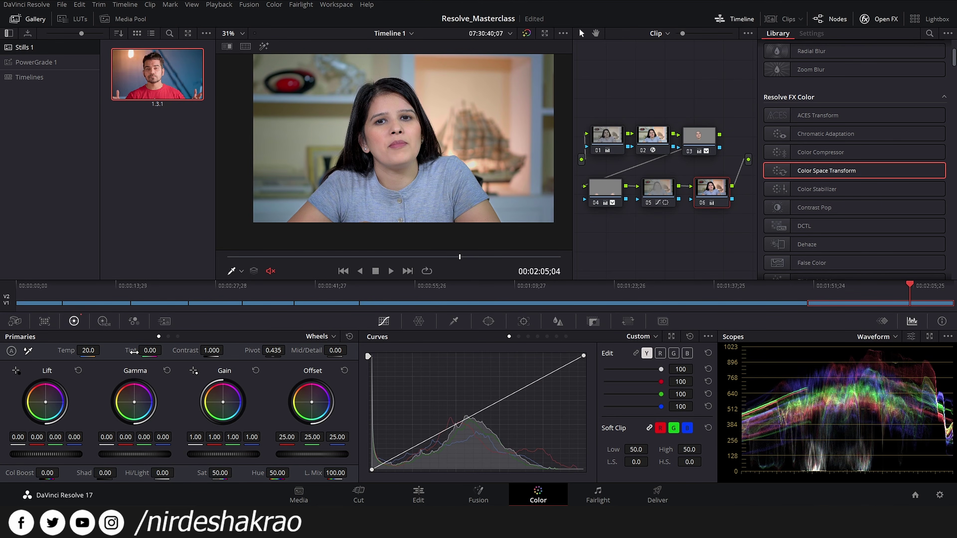
pyautogui.click(150, 351)
pyautogui.press('Return')
pyautogui.hotkey('ctrl', 'd')
pyautogui.hotkey('ctrl', 'd')
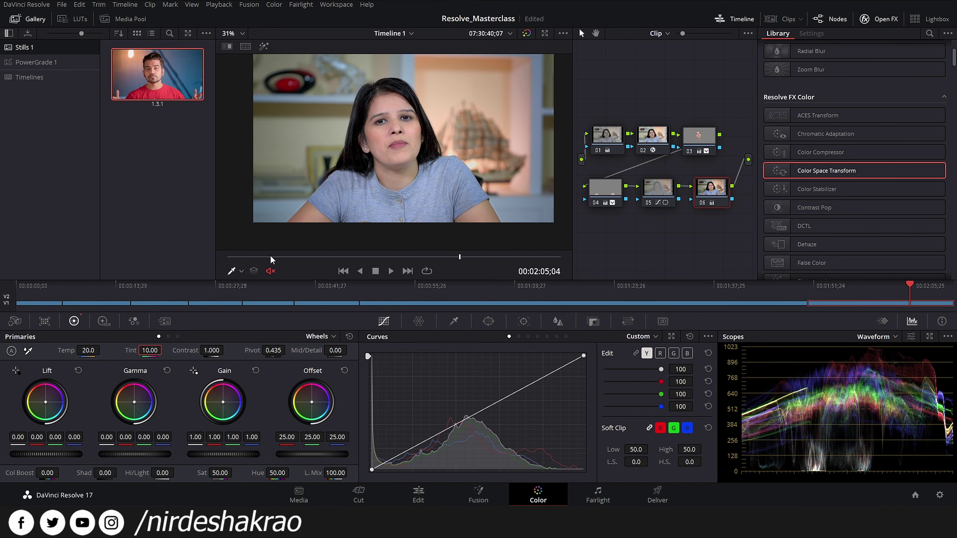
# - Compare the picture with the sixth node off and on, and move to the frame at 00:01:58;28
pyautogui.moveTo(368, 152); pyautogui.dragTo(373, 171)
pyautogui.hotkey('ctrl', 'd')
pyautogui.hotkey('ctrl', 'd')
pyautogui.scroll(1, 389, 168)
pyautogui.hotkey('ctrl', 'd')
pyautogui.hotkey('ctrl', 'd')
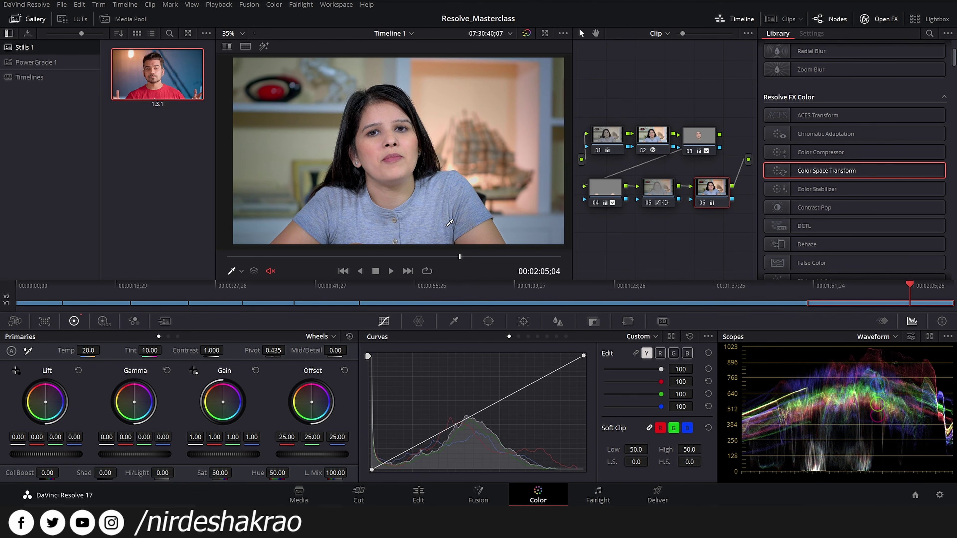
pyautogui.moveTo(855, 286)
pyautogui.mouseDown()
pyautogui.moveTo(837, 286)
pyautogui.moveTo(898, 284)
pyautogui.moveTo(866, 287)
pyautogui.mouseUp()
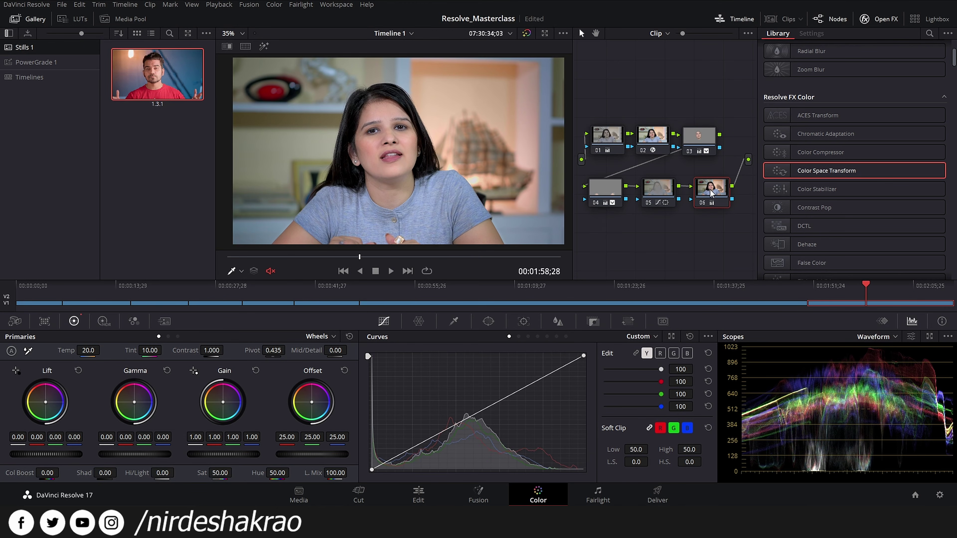
# - Add a serial node after the sixth and apply the Film Looks LUT Rec709 Kodak 2383 D65 to it
pyautogui.hotkey('alt', 's')
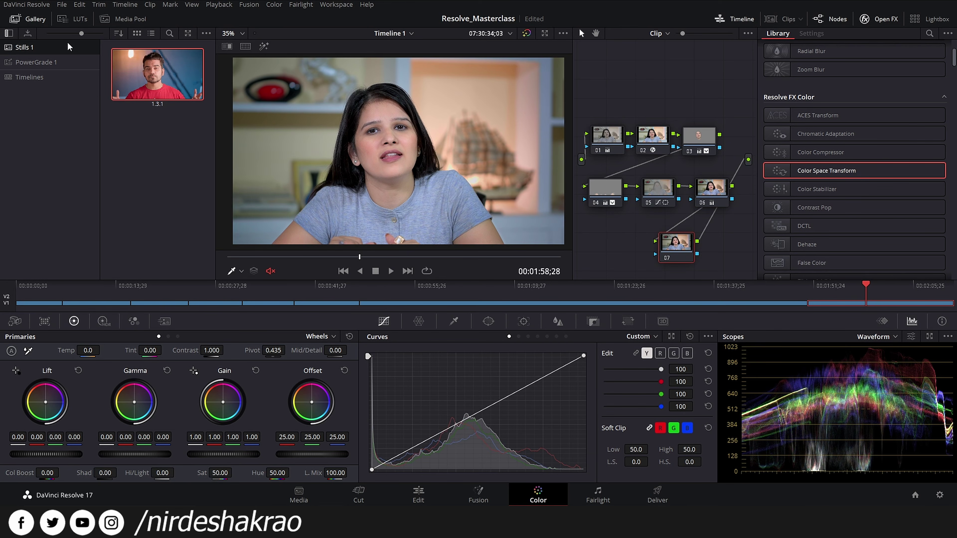
pyautogui.click(79, 22)
pyautogui.scroll(-1, 187, 187)
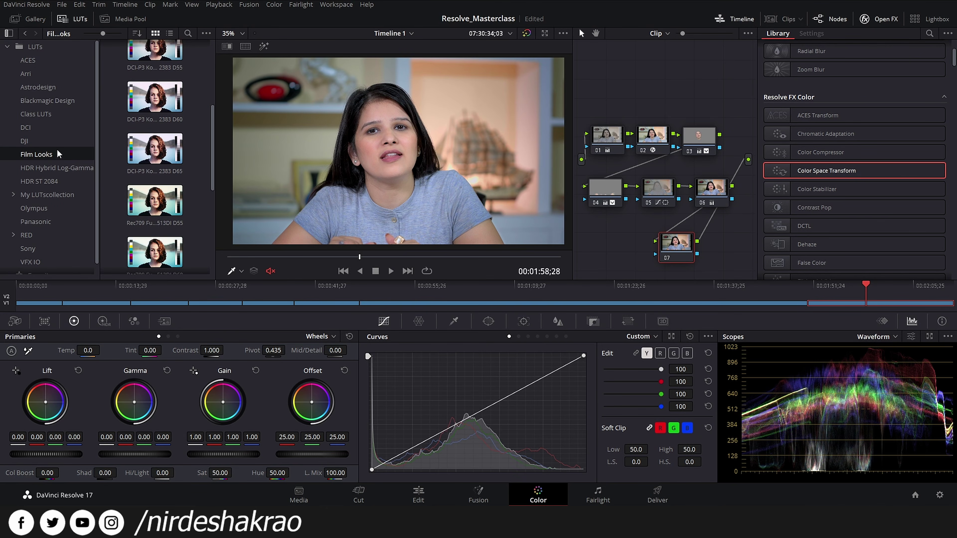
pyautogui.scroll(-4, 154, 188)
pyautogui.moveTo(154, 240); pyautogui.dragTo(677, 245)
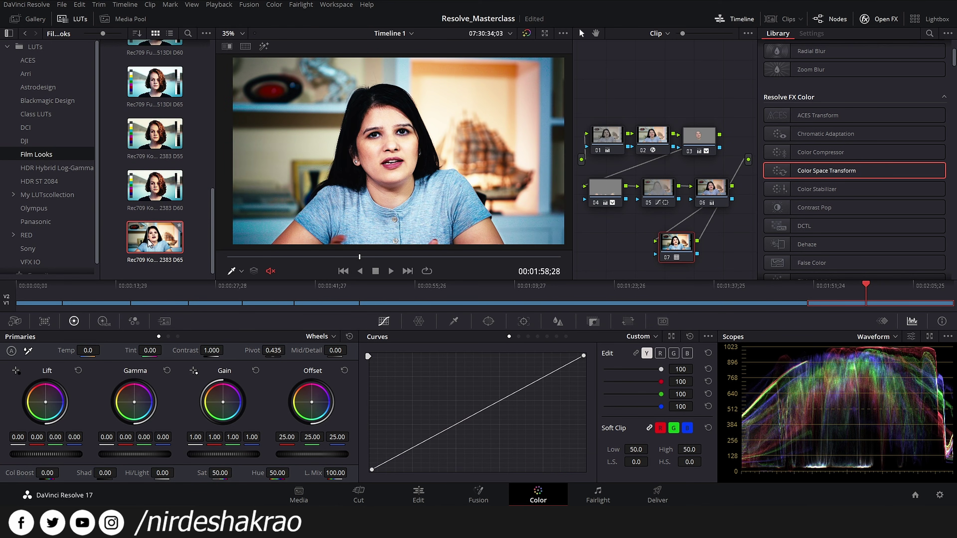
# - Move the LUT node slightly right and shift the first six nodes up to free space in the node graph
pyautogui.moveTo(679, 251); pyautogui.dragTo(703, 252)
pyautogui.moveTo(598, 119); pyautogui.dragTo(718, 135)
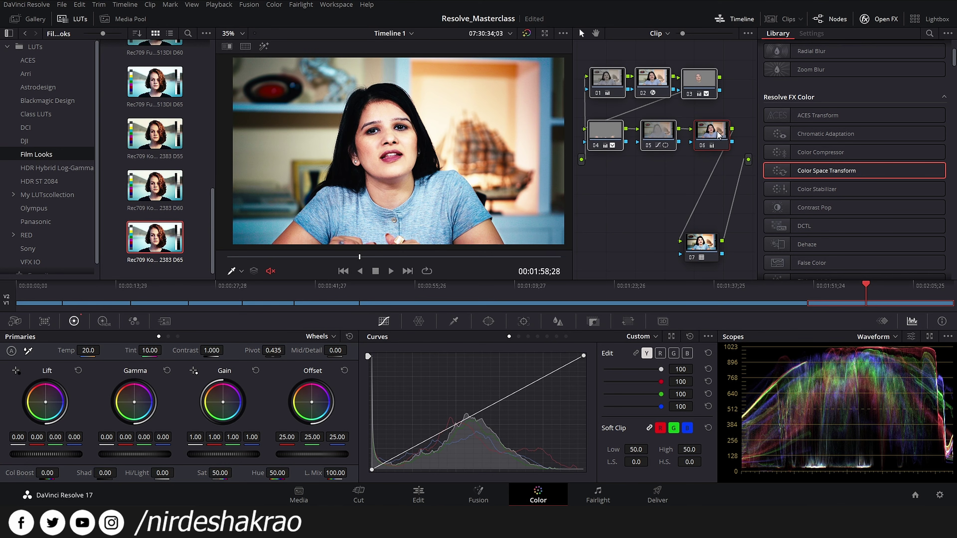
pyautogui.click(663, 173)
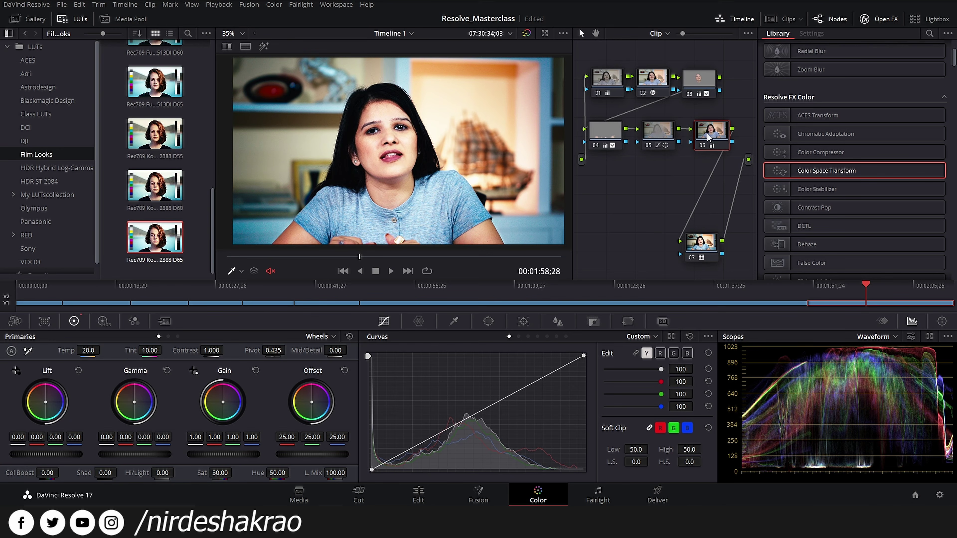
# - Insert a serial node between the sixth node and the LUT node, and place it below the fourth node
pyautogui.hotkey('alt', 's')
pyautogui.moveTo(604, 175); pyautogui.dragTo(616, 242)
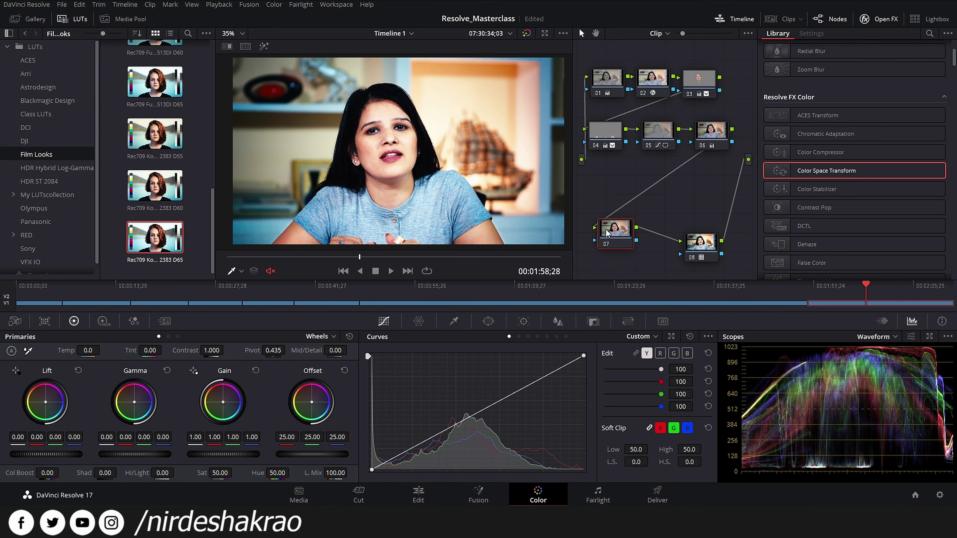
pyautogui.moveTo(618, 232); pyautogui.dragTo(616, 227)
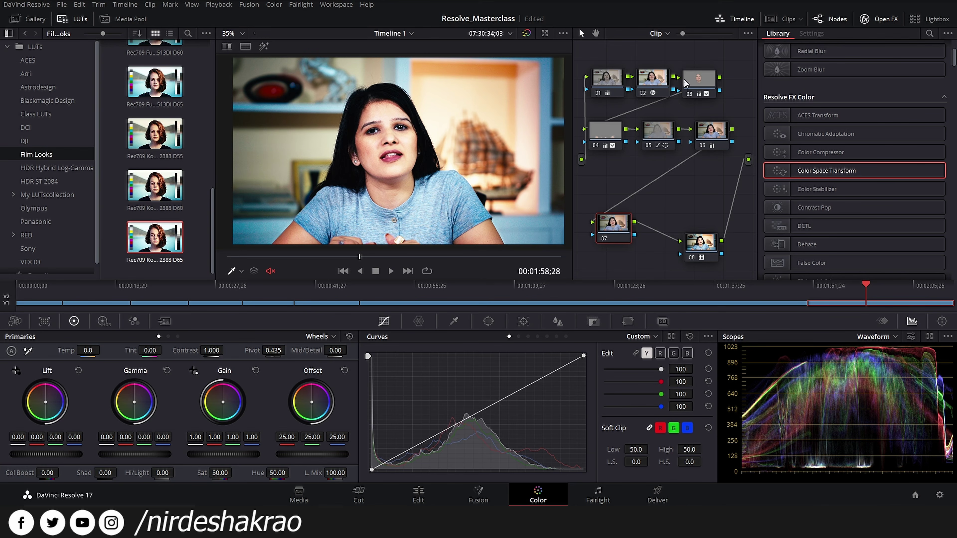
pyautogui.moveTo(621, 220); pyautogui.dragTo(624, 206)
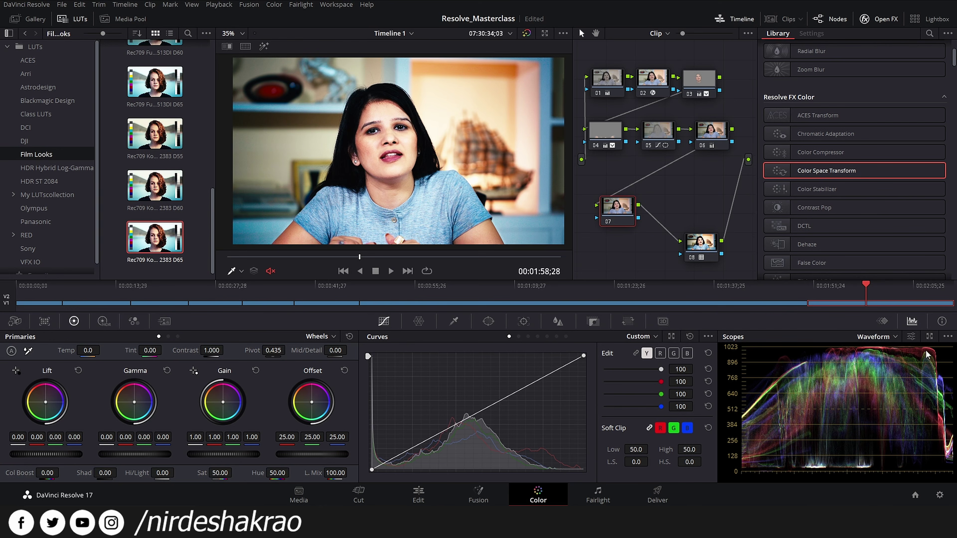
# - Balance the LUT's contrast on the new seventh node by setting Lift to 0.06 and Gain to 0.80
pyautogui.scroll(-7, 232, 455)
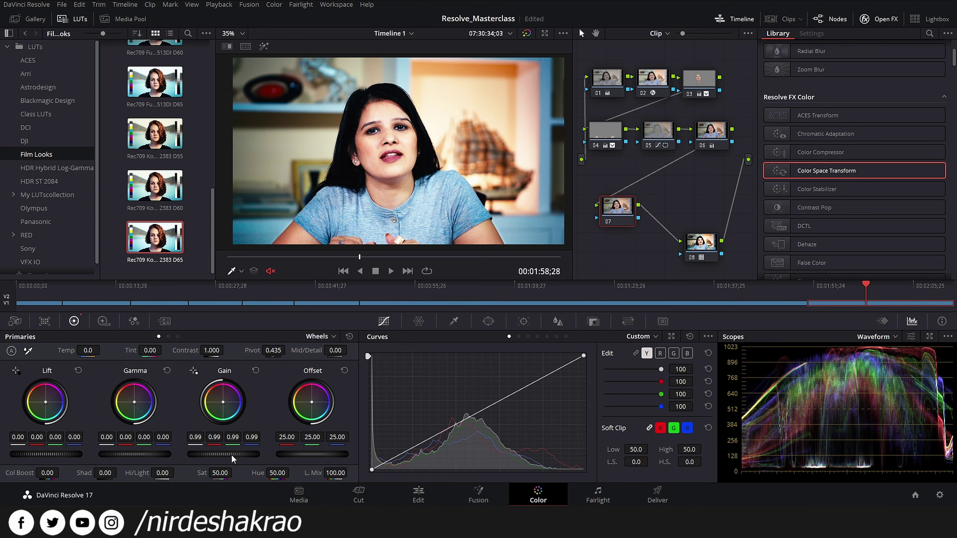
pyautogui.scroll(-8, 231, 454)
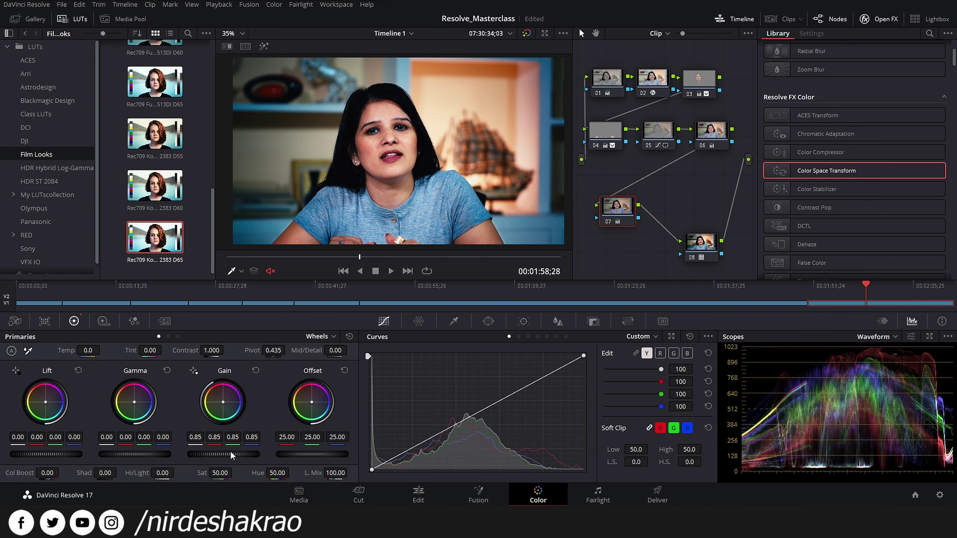
pyautogui.scroll(7, 48, 454)
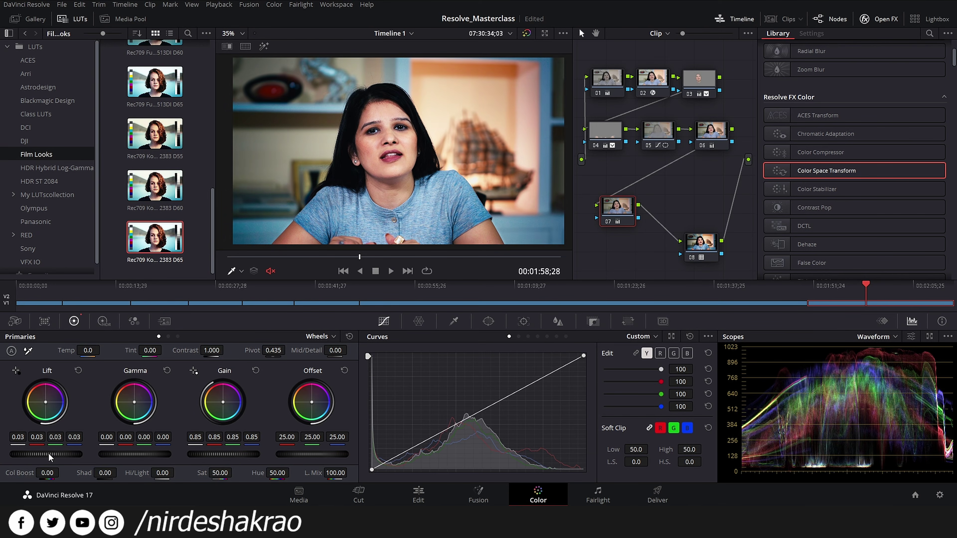
pyautogui.scroll(-1, 49, 454)
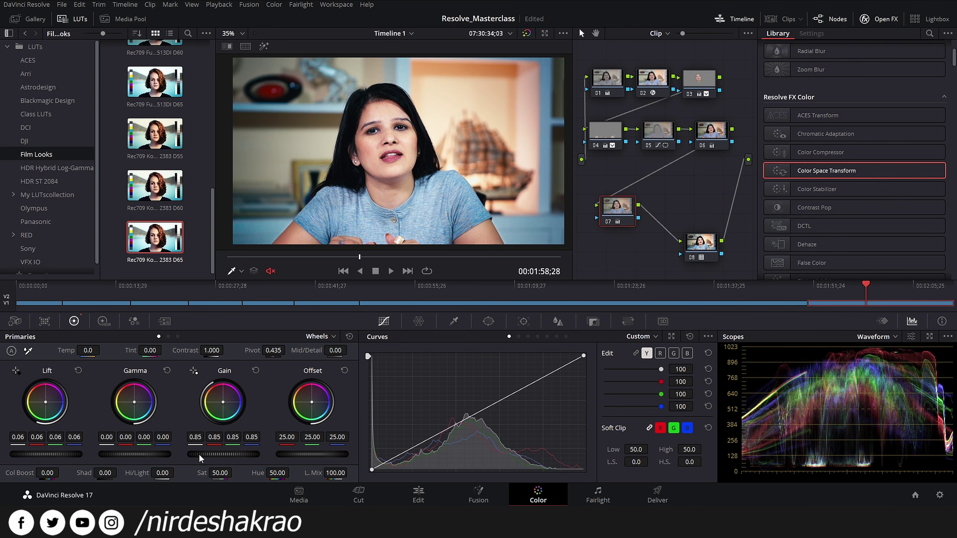
pyautogui.scroll(-5, 219, 452)
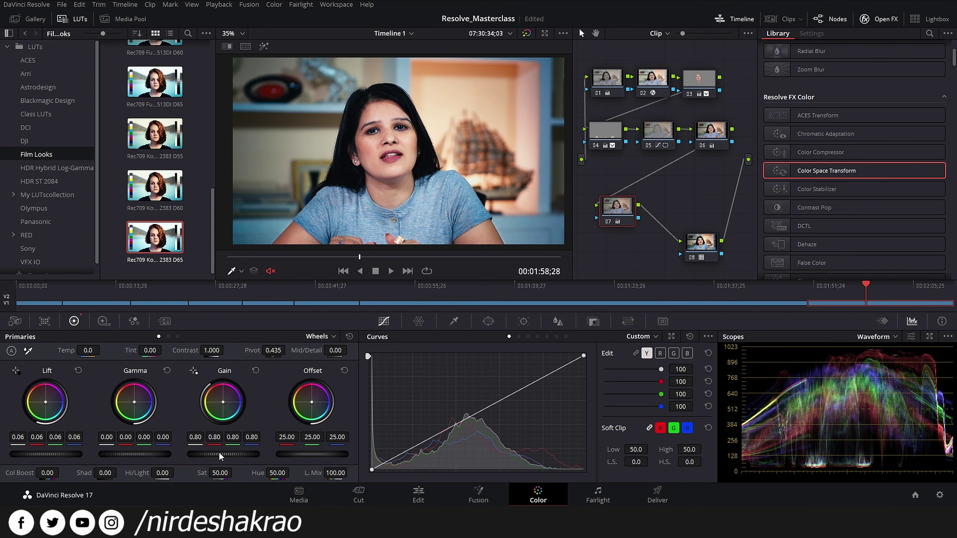
# - Raise the seventh node's Lift to 0.07 and line up the LUT node beside it in the node graph
pyautogui.scroll(1, 56, 454)
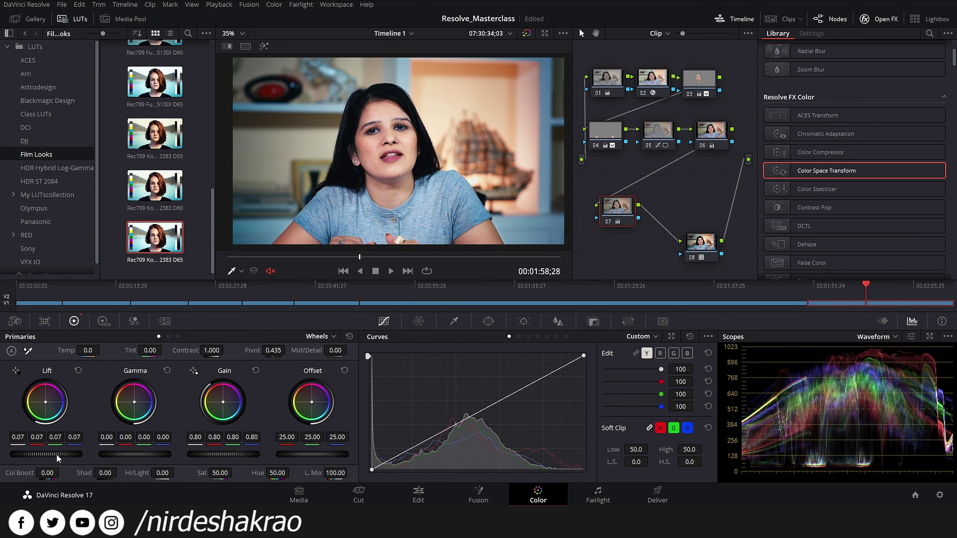
pyautogui.scroll(1, 153, 455)
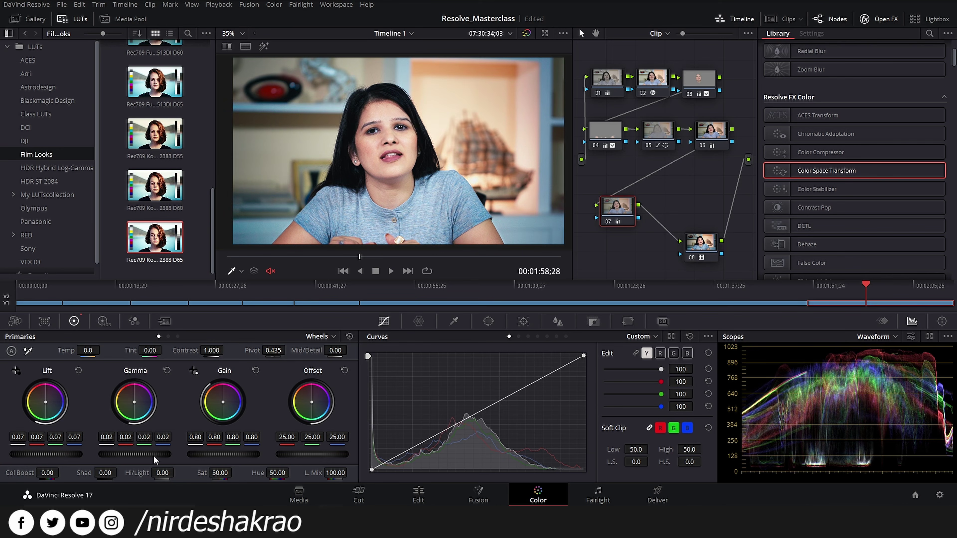
pyautogui.scroll(-1, 153, 456)
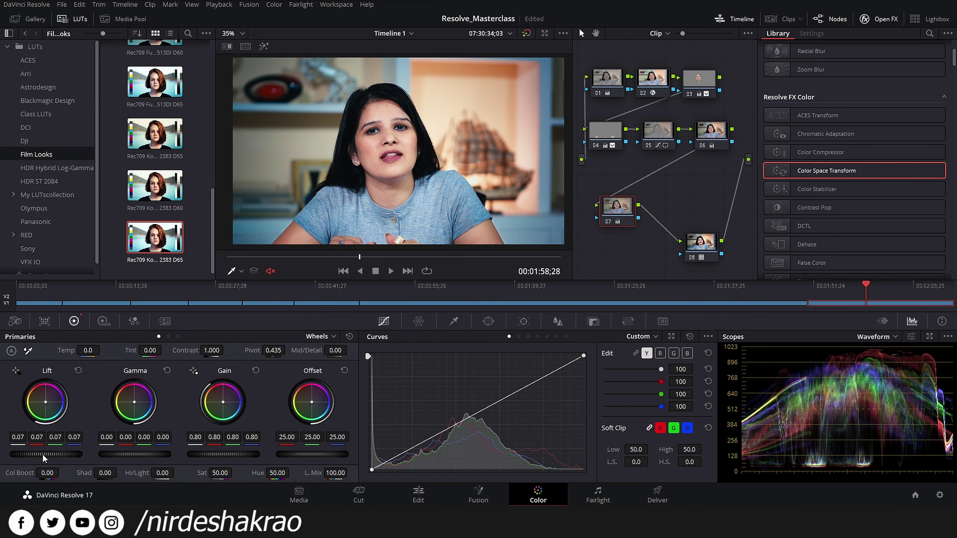
pyautogui.moveTo(619, 210); pyautogui.dragTo(618, 207)
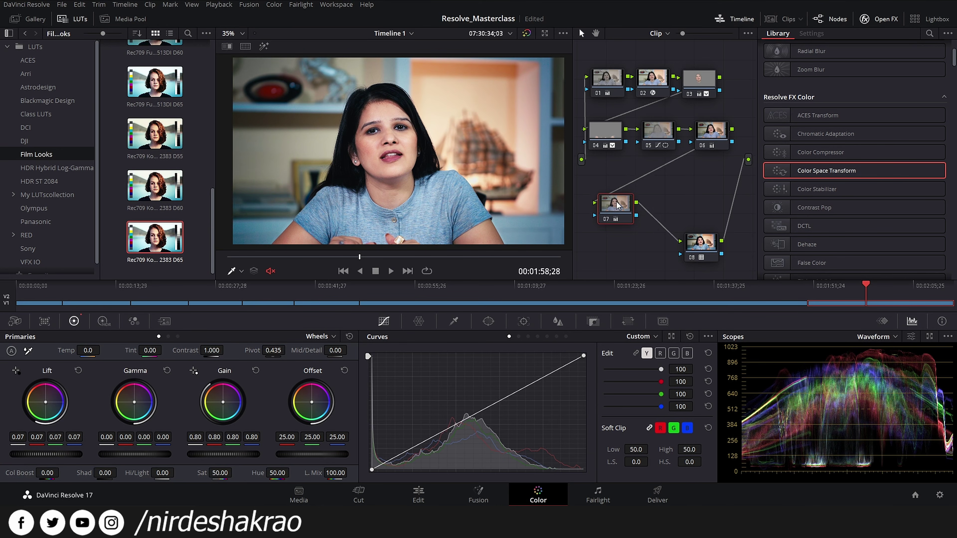
pyautogui.moveTo(708, 249); pyautogui.dragTo(704, 214)
# - Disable and re-enable the seventh node and the LUT node to compare the picture with and without them
pyautogui.click(611, 207)
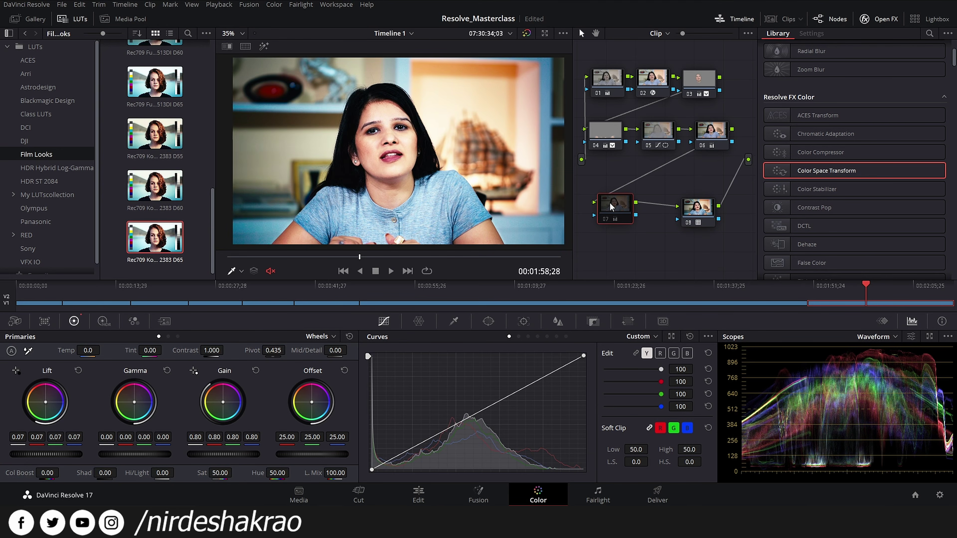
pyautogui.click(703, 211)
pyautogui.hotkey('ctrl', 'd')
pyautogui.hotkey('ctrl', 'd')
pyautogui.hotkey('ctrl', 'd')
pyautogui.hotkey('ctrl', 'd')
pyautogui.hotkey('ctrl', 'd')
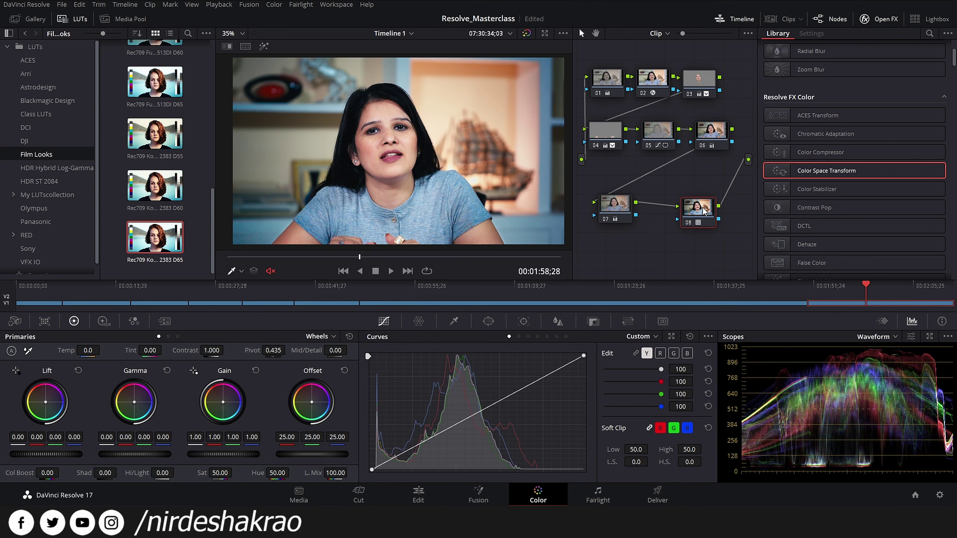
pyautogui.hotkey('ctrl', 'd')
# - Reduce the strength of the LUT node by setting its Key Output Gain to 0.7
pyautogui.click(594, 321)
pyautogui.click(604, 417)
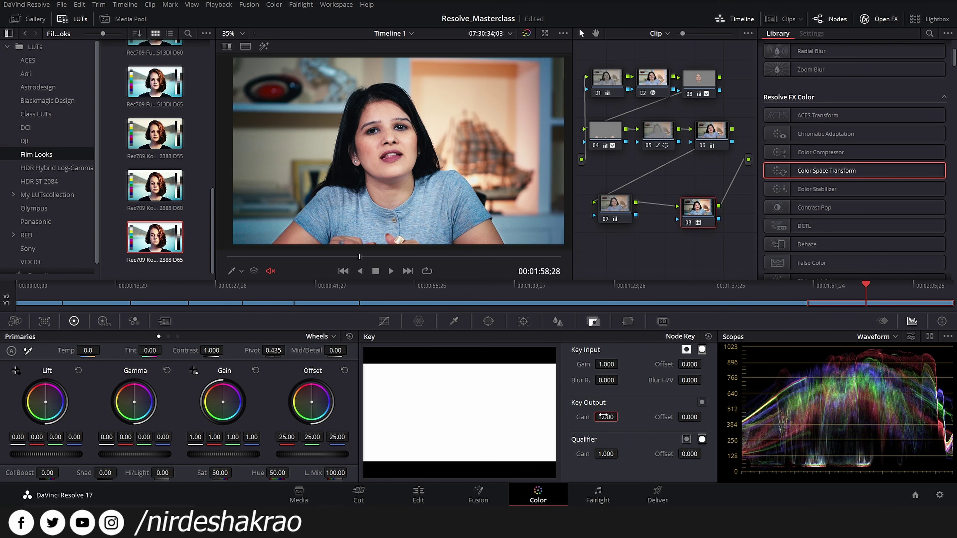
pyautogui.press('BackSpace')
pyautogui.write('0.7')
pyautogui.press('Return')
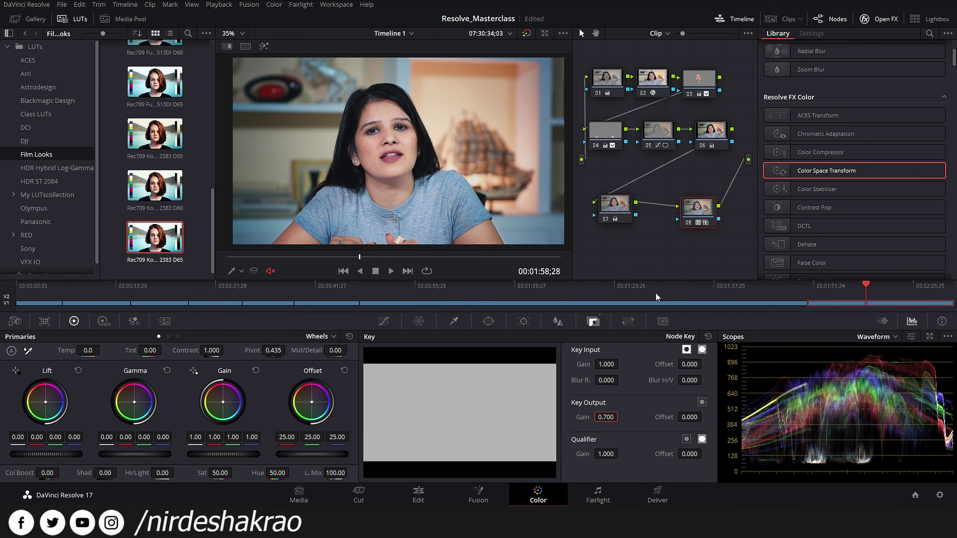
# - Rebalance the seventh node for the weaker LUT with Lift 0.04, Gamma 0.02 and Gain 0.83
pyautogui.click(613, 213)
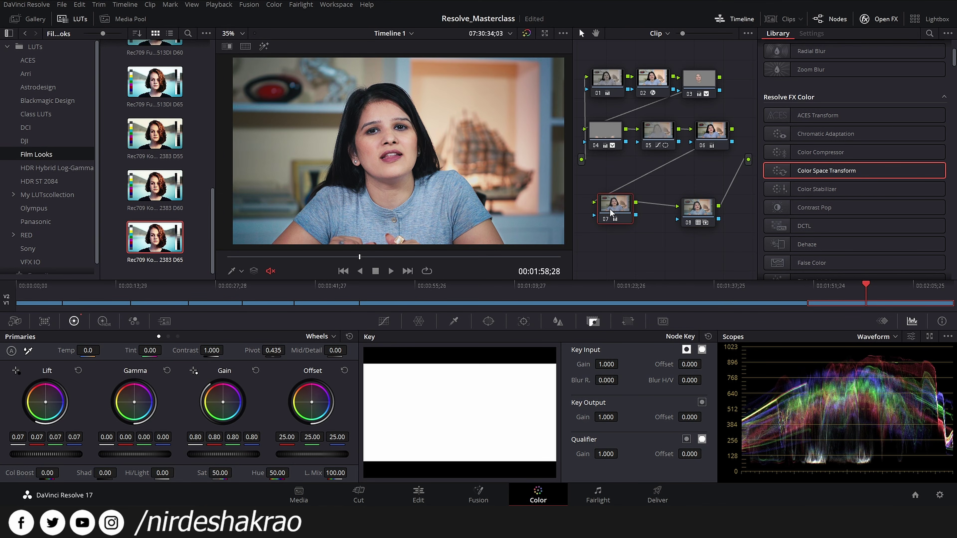
pyautogui.moveTo(218, 459); pyautogui.dragTo(219, 459)
pyautogui.moveTo(85, 458); pyautogui.dragTo(62, 456)
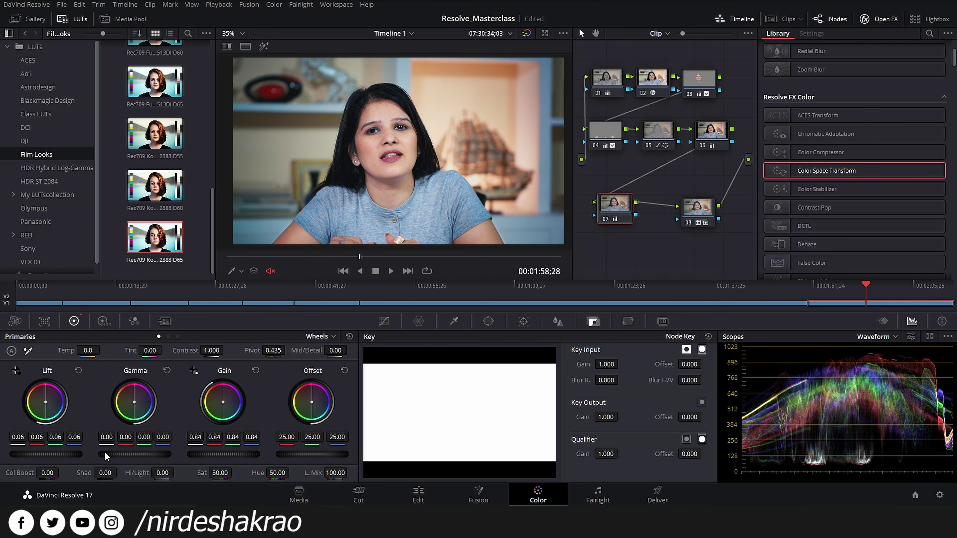
pyautogui.moveTo(141, 457); pyautogui.dragTo(142, 456)
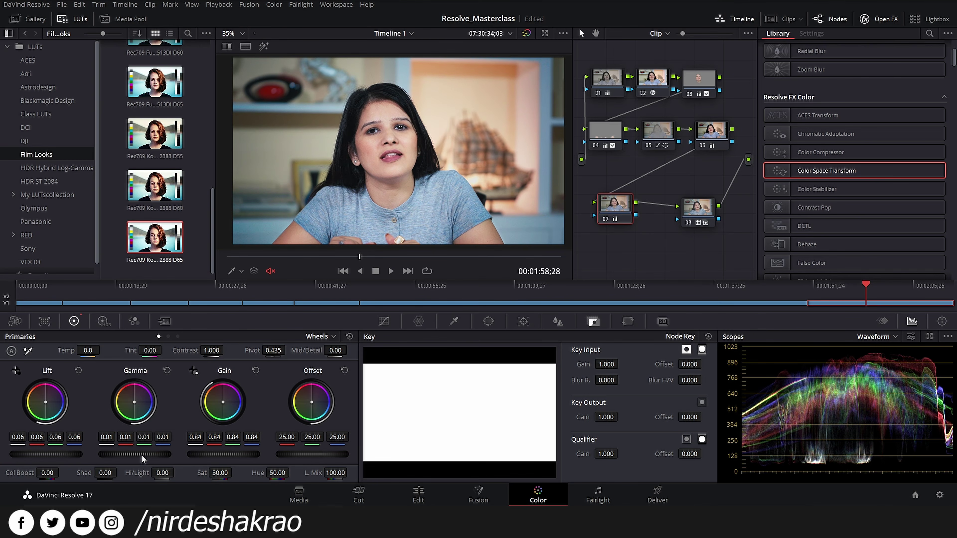
pyautogui.moveTo(251, 456); pyautogui.dragTo(250, 457)
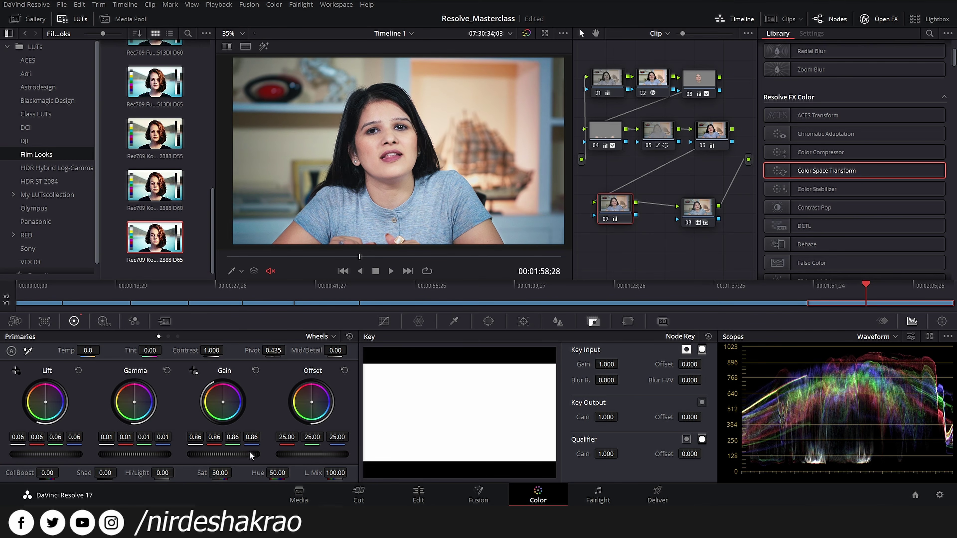
pyautogui.moveTo(72, 454); pyautogui.dragTo(71, 453)
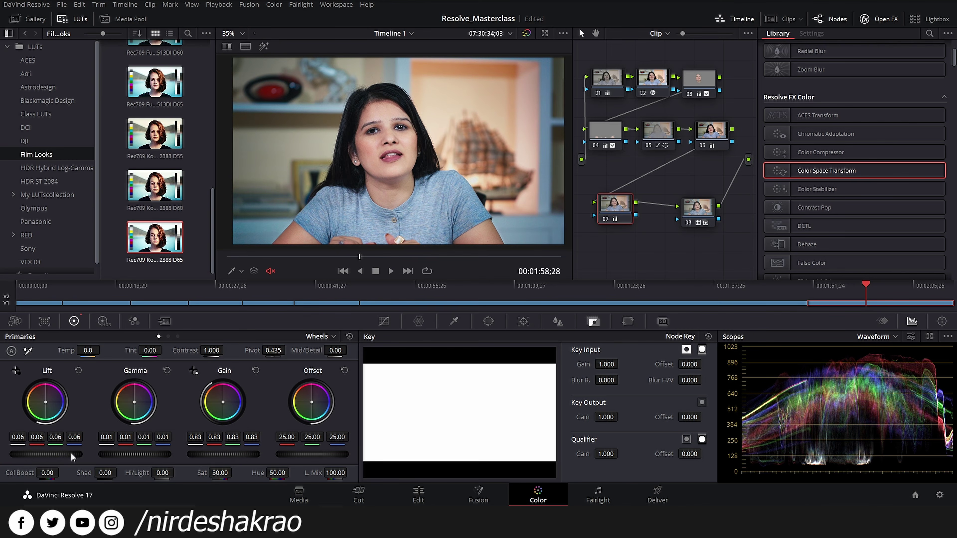
pyautogui.moveTo(143, 458); pyautogui.dragTo(143, 461)
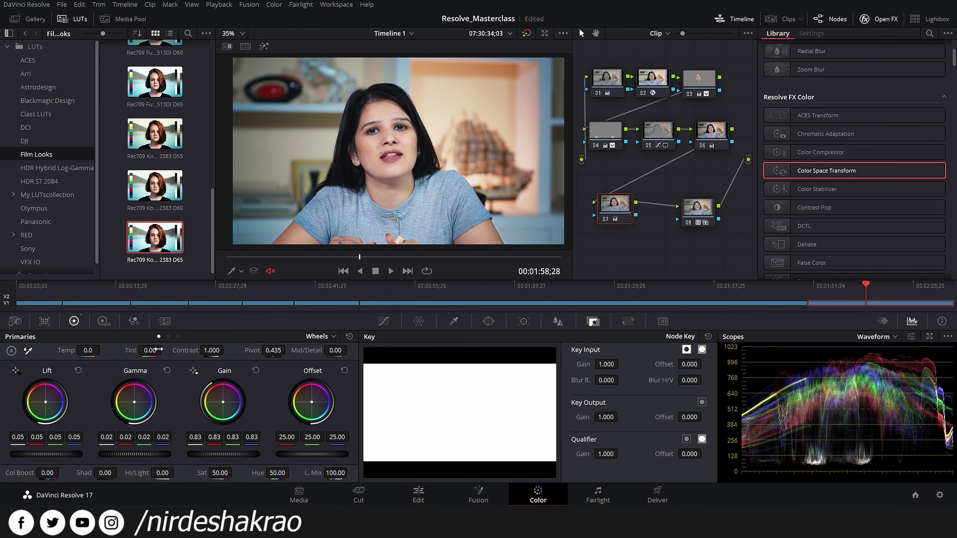
pyautogui.moveTo(51, 455); pyautogui.dragTo(51, 455)
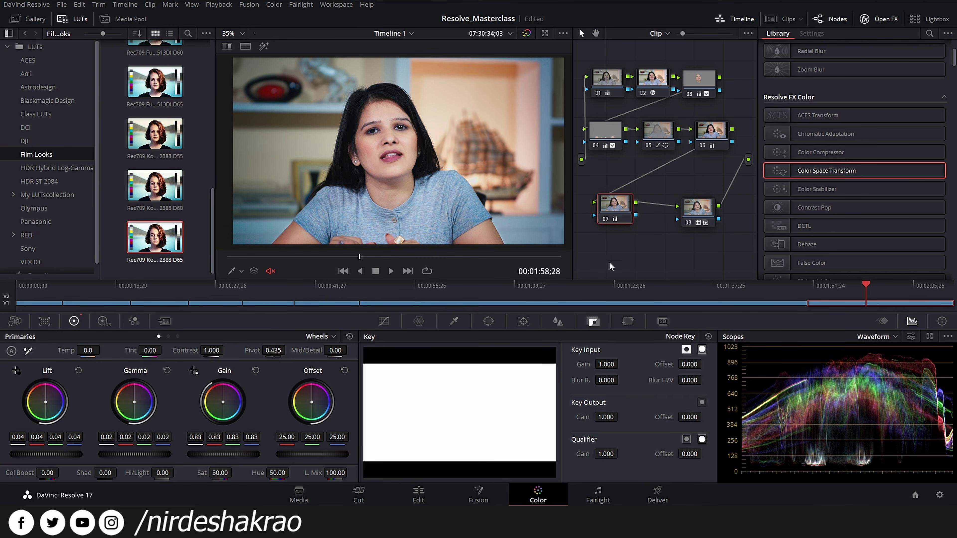
# - Toggle the seventh node and the LUT node together to examine what the film look adds to the shot
pyautogui.click(698, 213)
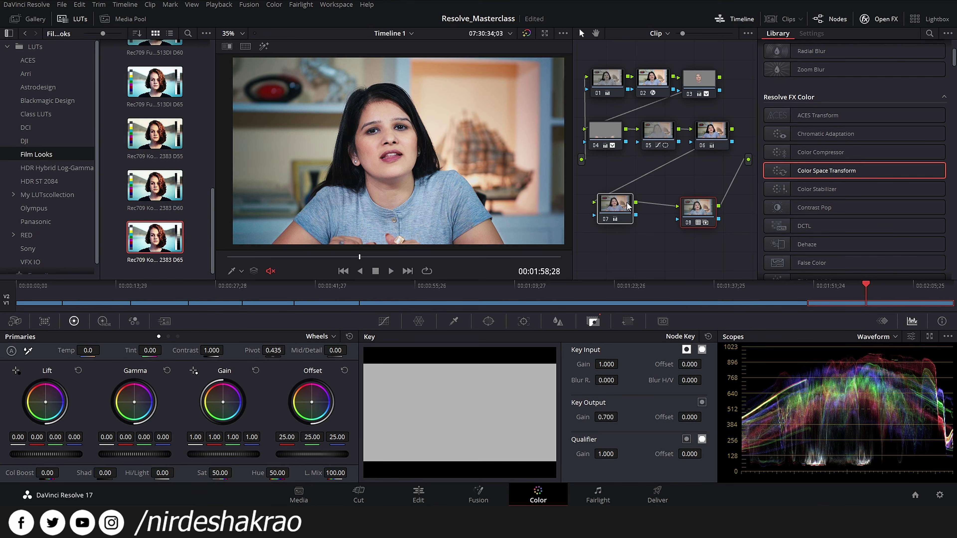
pyautogui.hotkey('ctrl', 'd')
pyautogui.hotkey('ctrl', 'd')
pyautogui.hotkey('ctrl', 'd')
pyautogui.hotkey('ctrl', 'd')
pyautogui.hotkey('ctrl', 'd')
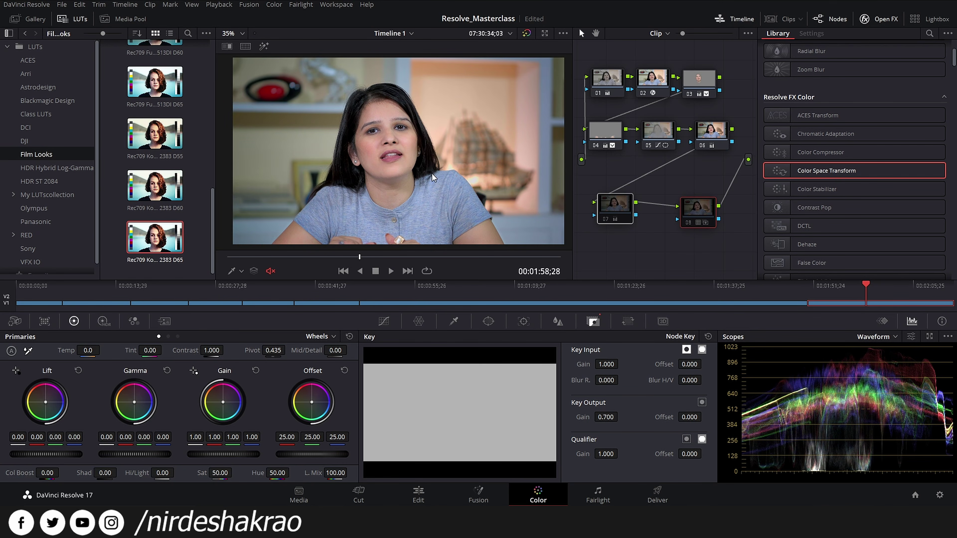
pyautogui.hotkey('ctrl', 'd')
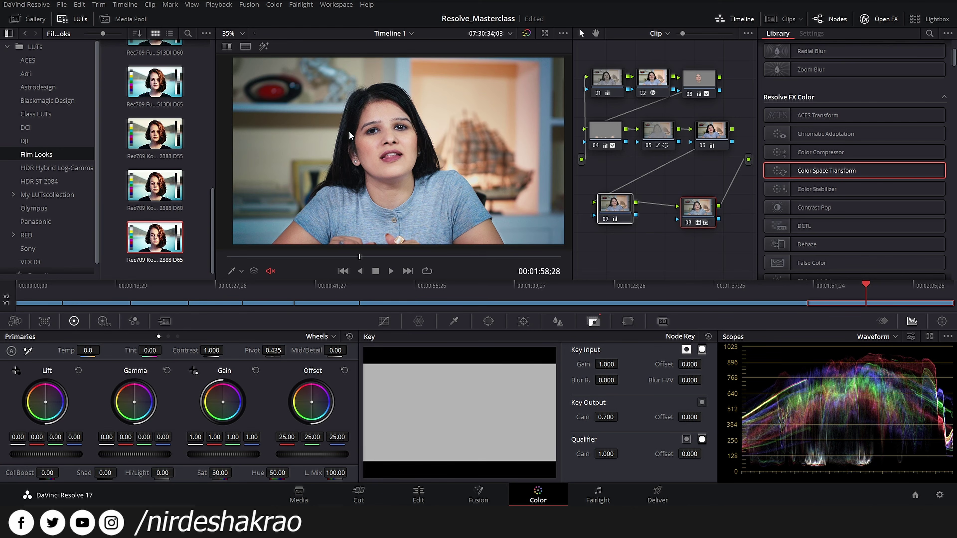
pyautogui.hotkey('ctrl', 'd')
pyautogui.hotkey('ctrl', 'd')
pyautogui.hotkey('ctrl', 'd')
pyautogui.hotkey('ctrl', 'd')
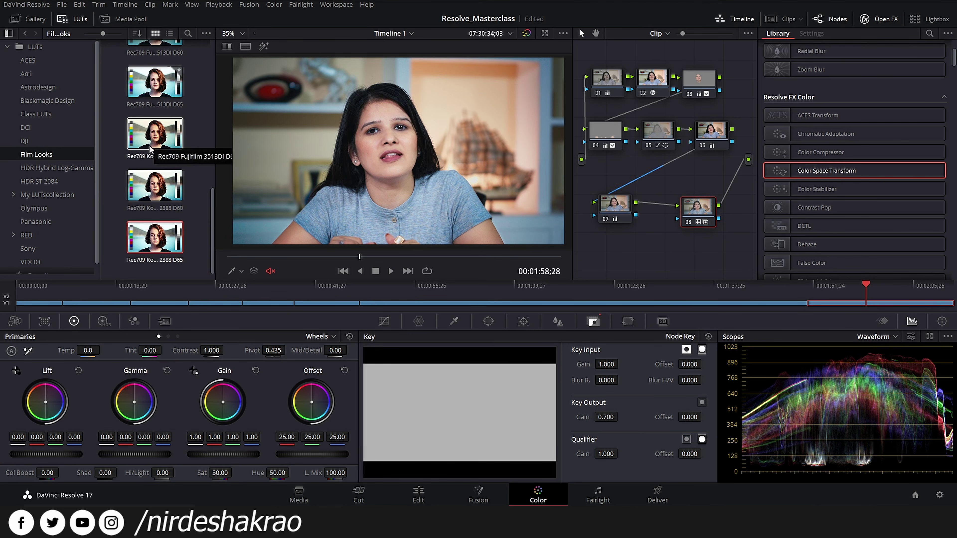
pyautogui.click(627, 210)
pyautogui.hotkey('ctrl', 'd')
pyautogui.hotkey('ctrl', 'd')
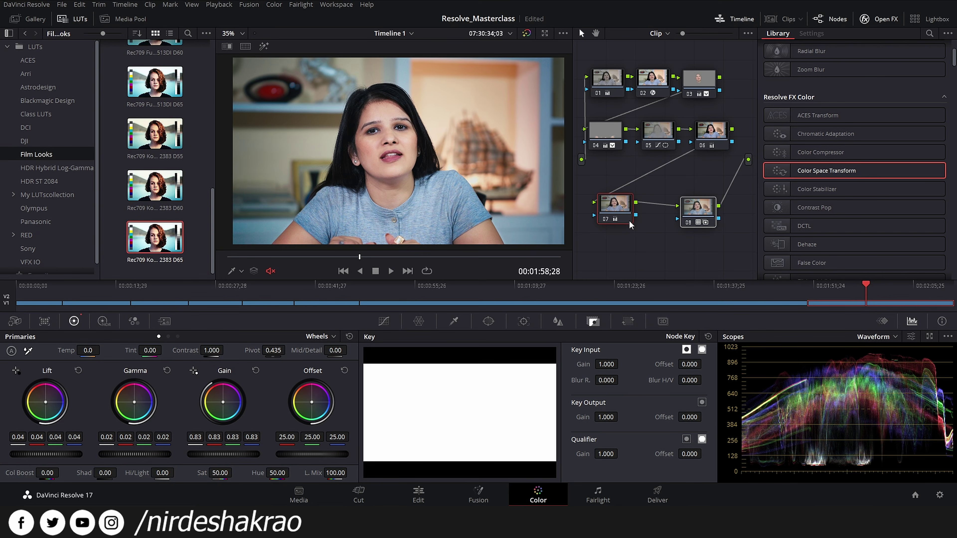
# - Save the project and compare the full grade with the ungraded image at several points of the clip
pyautogui.hotkey('ctrl', 's')
pyautogui.hotkey('shift', 'd')
pyautogui.hotkey('shift', 'd')
pyautogui.hotkey('shift', 'd')
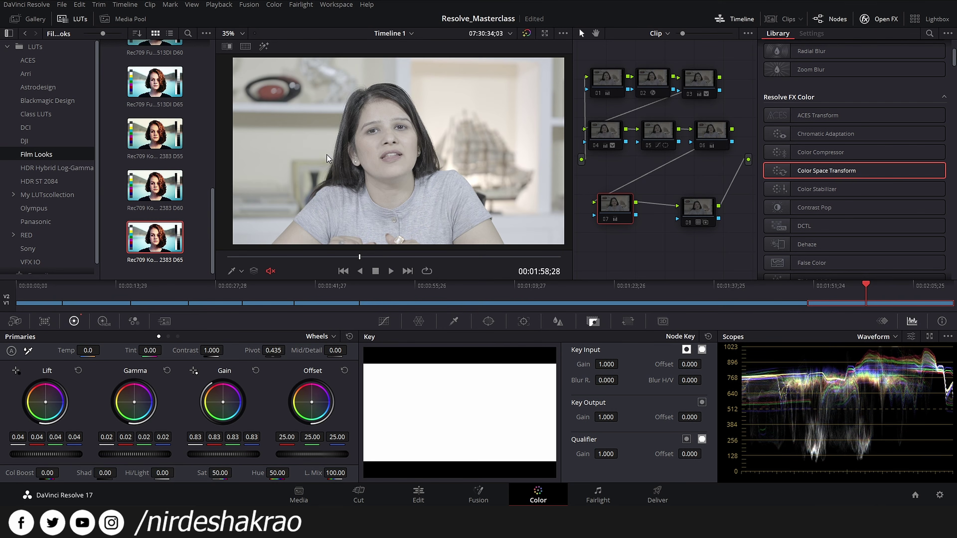
pyautogui.hotkey('shift', 'd')
pyautogui.click(831, 286)
pyautogui.hotkey('shift', 'd')
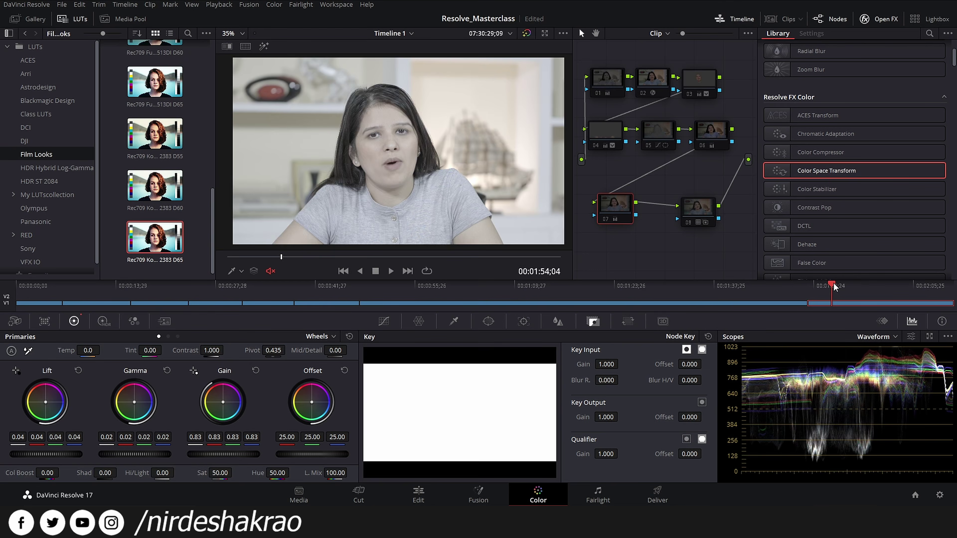
pyautogui.hotkey('shift', 'd')
pyautogui.click(875, 285)
pyautogui.click(920, 285)
pyautogui.hotkey('shift', 'd')
pyautogui.hotkey('shift', 'd')
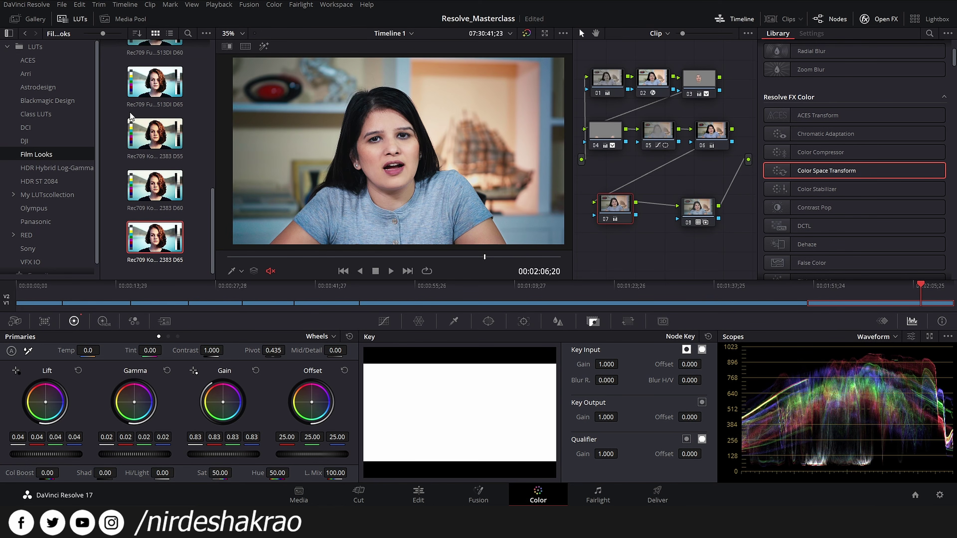
# - Grab a still of the graded frame and open the gallery of stills
pyautogui.rightClick(339, 118)
pyautogui.click(347, 125)
pyautogui.click(30, 18)
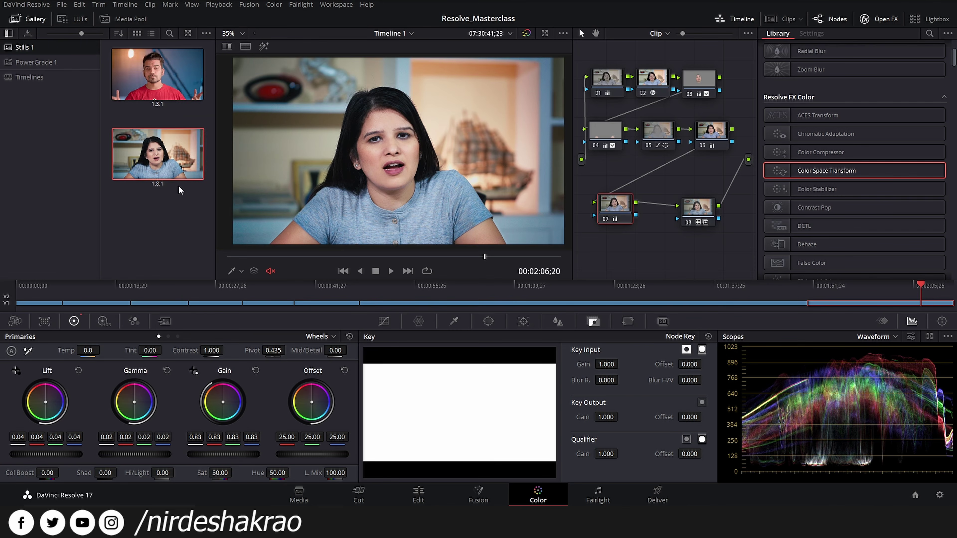
# - Apply the grade from still 1.8.1 to the wide living-room clip
pyautogui.click(592, 289)
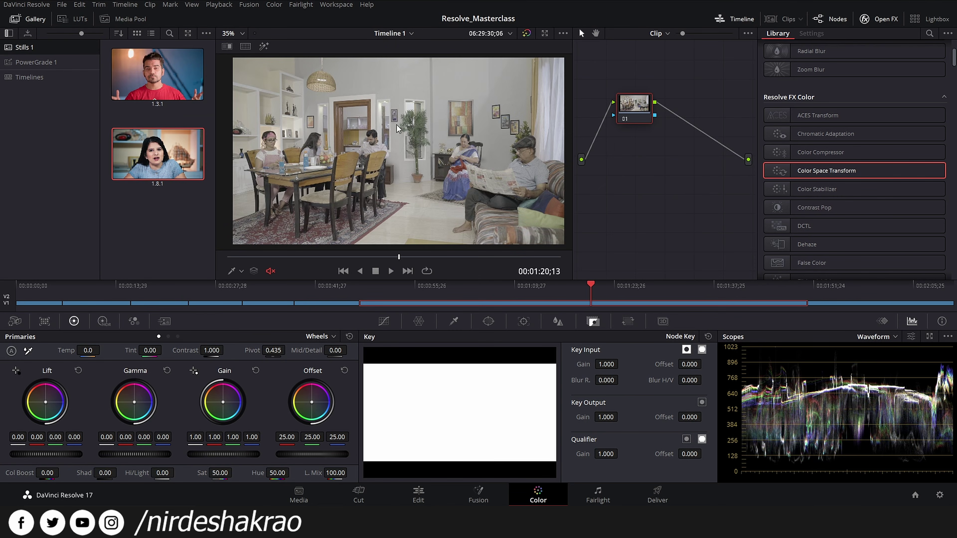
pyautogui.rightClick(170, 148)
pyautogui.click(191, 173)
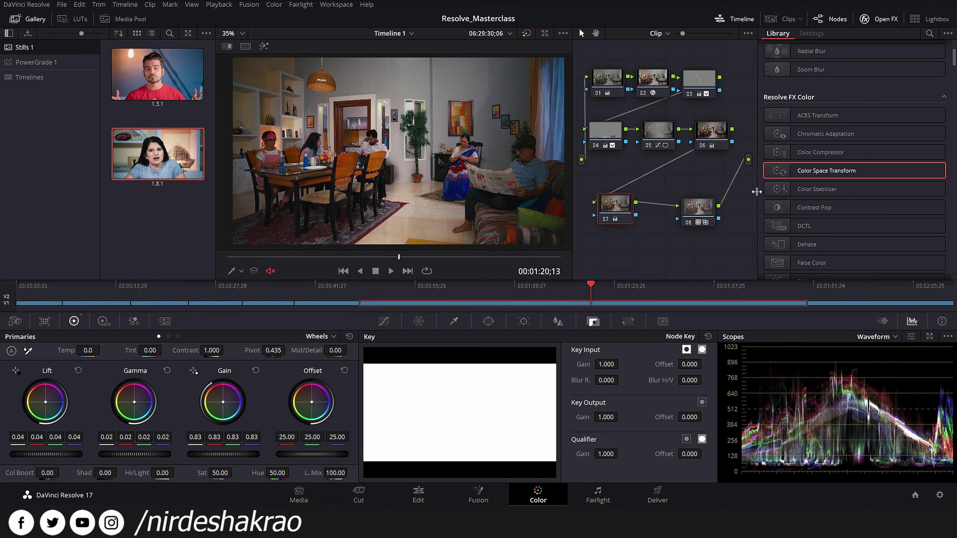
# - Delete the third, fourth and fifth nodes of the applied grade and move the remaining primary and LUT nodes up
pyautogui.click(698, 79)
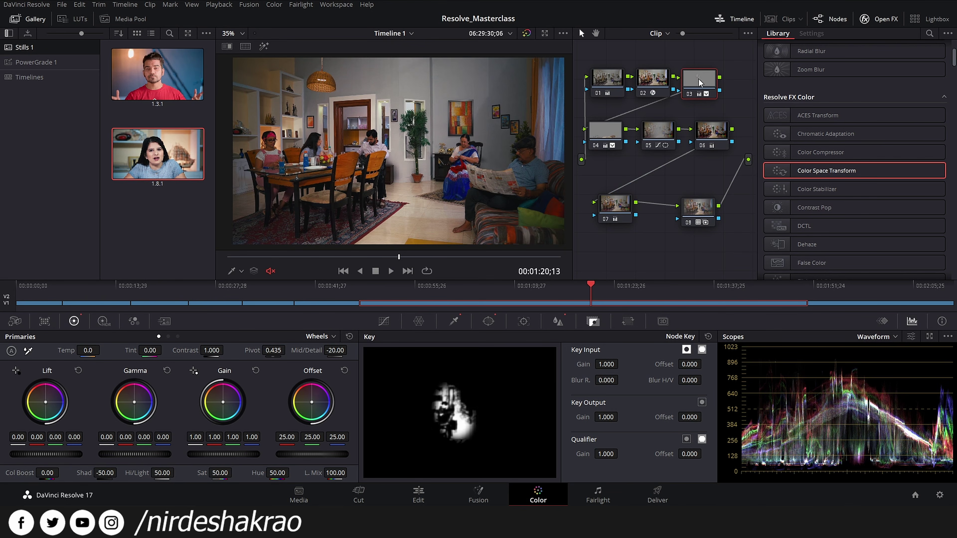
pyautogui.press('Delete')
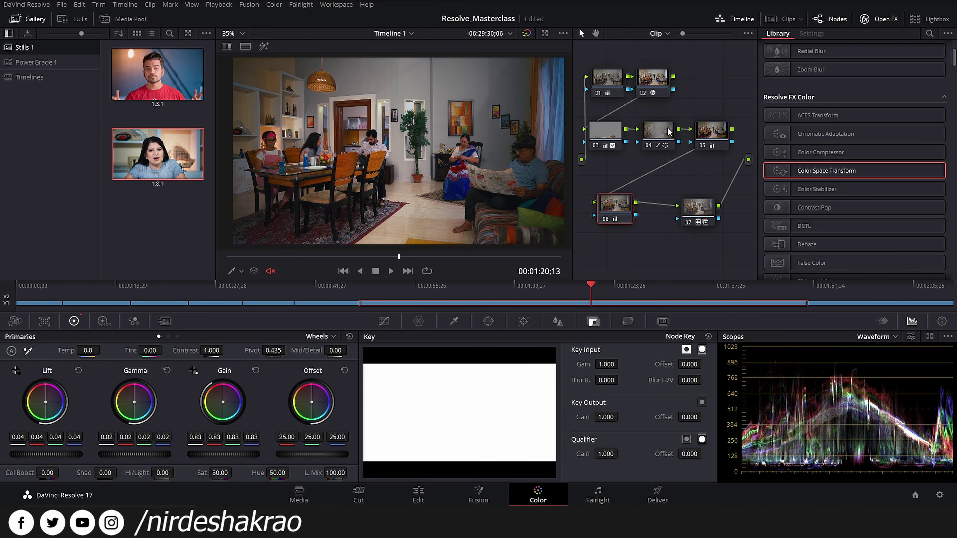
pyautogui.click(662, 133)
pyautogui.press('Delete')
pyautogui.click(606, 133)
pyautogui.press('Delete')
pyautogui.moveTo(711, 134); pyautogui.dragTo(711, 91)
pyautogui.moveTo(704, 200); pyautogui.dragTo(704, 181)
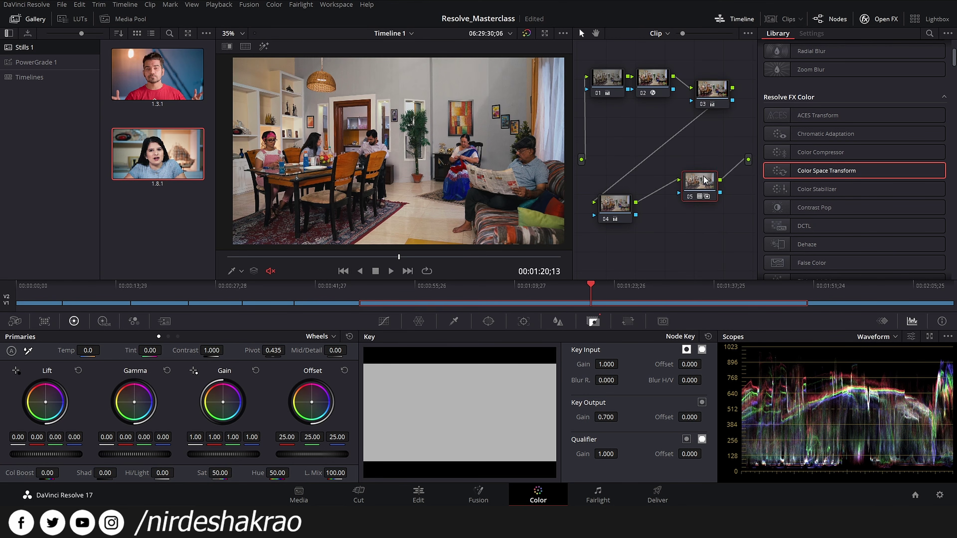
# - Go to an earlier moment of the living-room clip, around one minute, and select its first node
pyautogui.click(436, 294)
pyautogui.moveTo(436, 294); pyautogui.dragTo(441, 294)
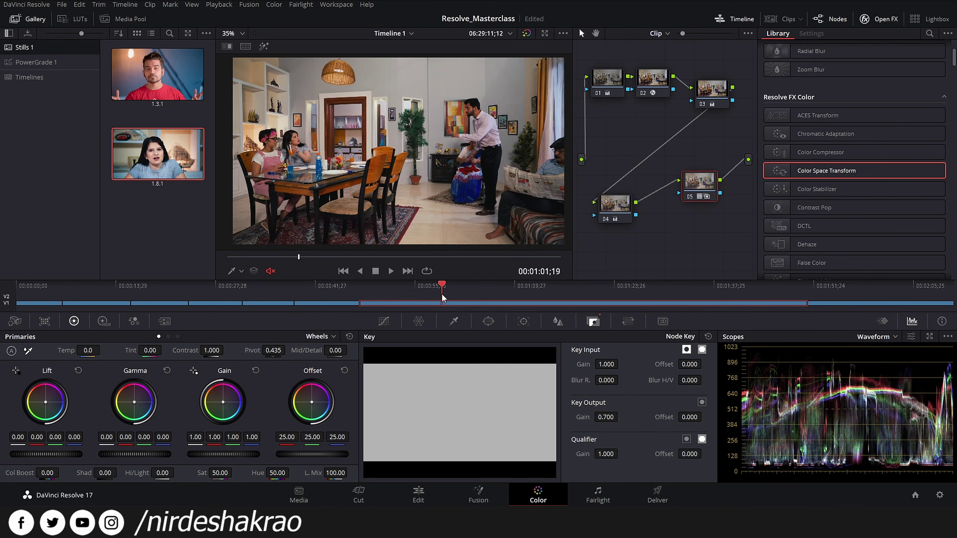
pyautogui.click(647, 78)
pyautogui.click(618, 79)
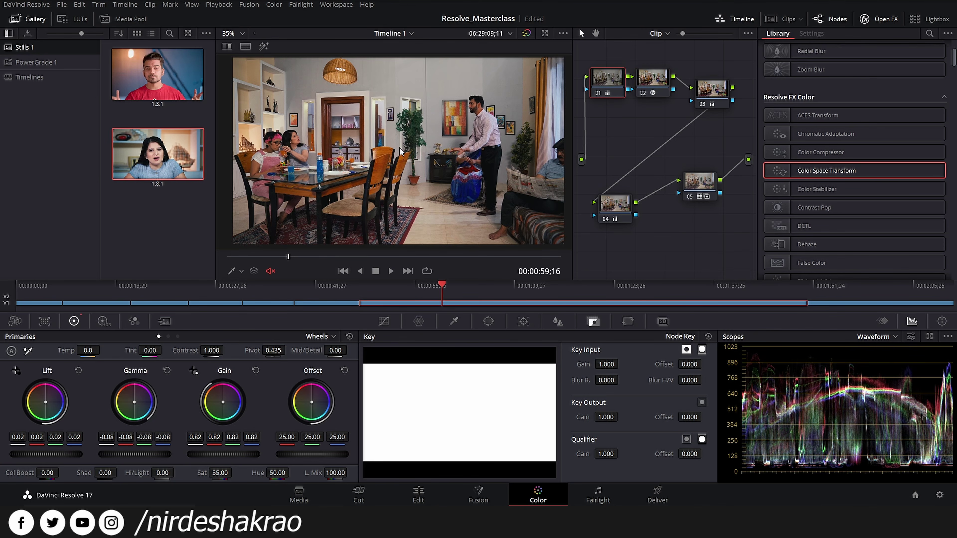
# - Try brightening the first node with Offset at 26.75 and Gain at 0.93, and undo both changes
pyautogui.scroll(7, 308, 452)
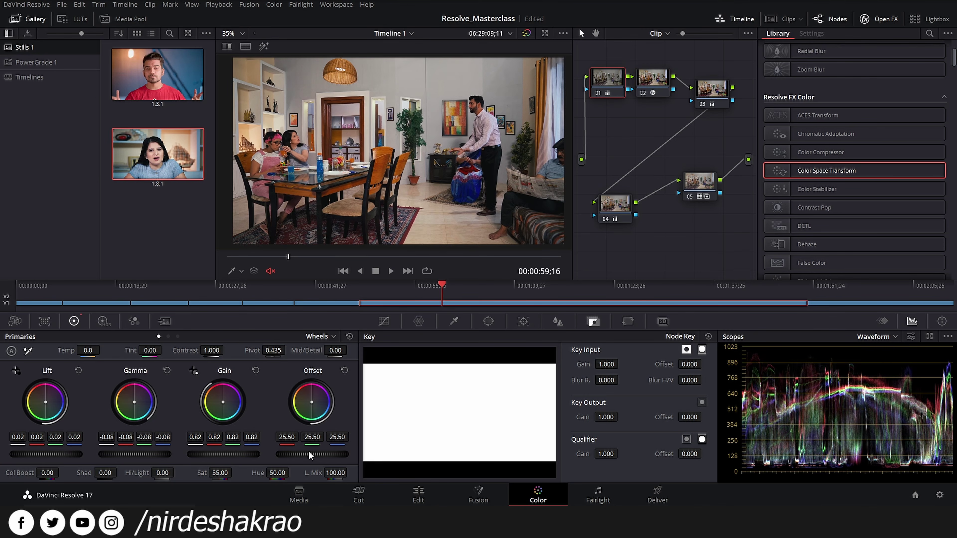
pyautogui.moveTo(200, 455); pyautogui.dragTo(212, 454)
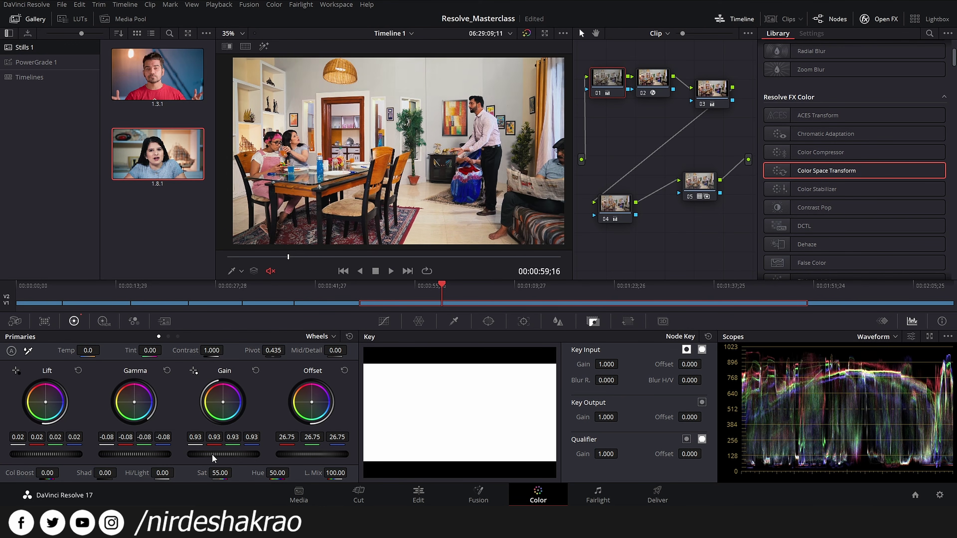
pyautogui.hotkey('ctrl', 'z')
pyautogui.hotkey('ctrl', 'z')
# - Set the first node's Gamma to -0.07 and move the fourth node closer to the LUT node
pyautogui.scroll(4, 132, 453)
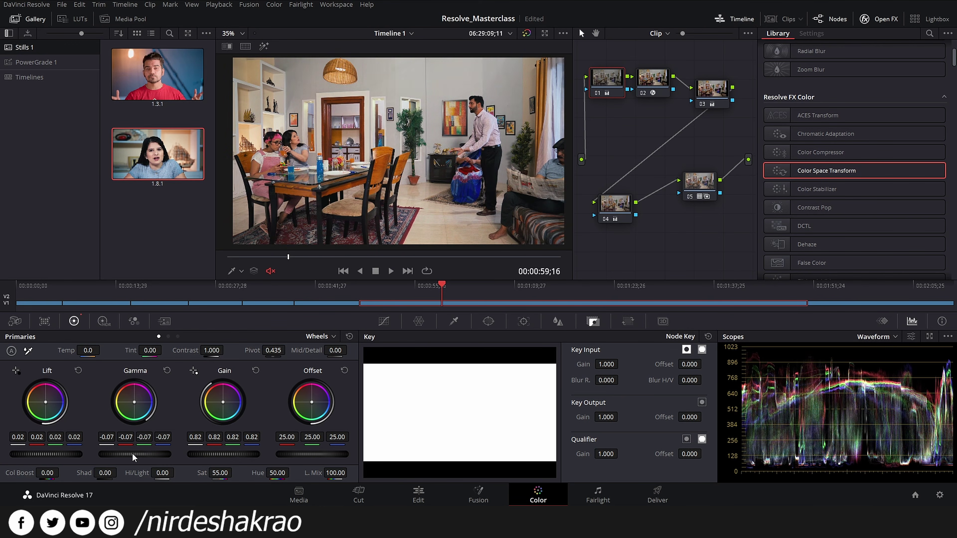
pyautogui.moveTo(468, 296); pyautogui.dragTo(412, 293)
pyautogui.click(700, 182)
pyautogui.click(615, 204)
pyautogui.moveTo(614, 204); pyautogui.dragTo(633, 191)
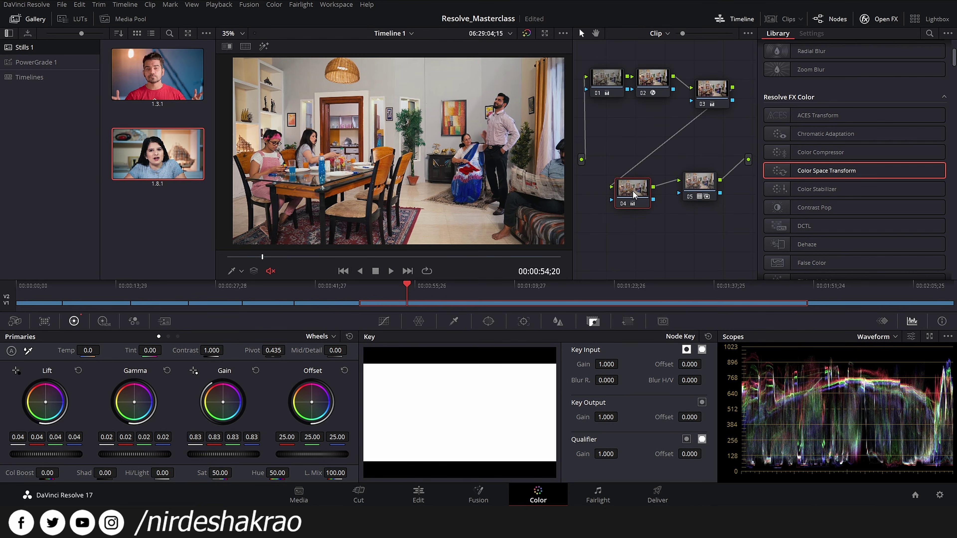
# - Delete the fourth and third nodes ahead of the LUT node and move the LUT node up near the output
pyautogui.press('Delete')
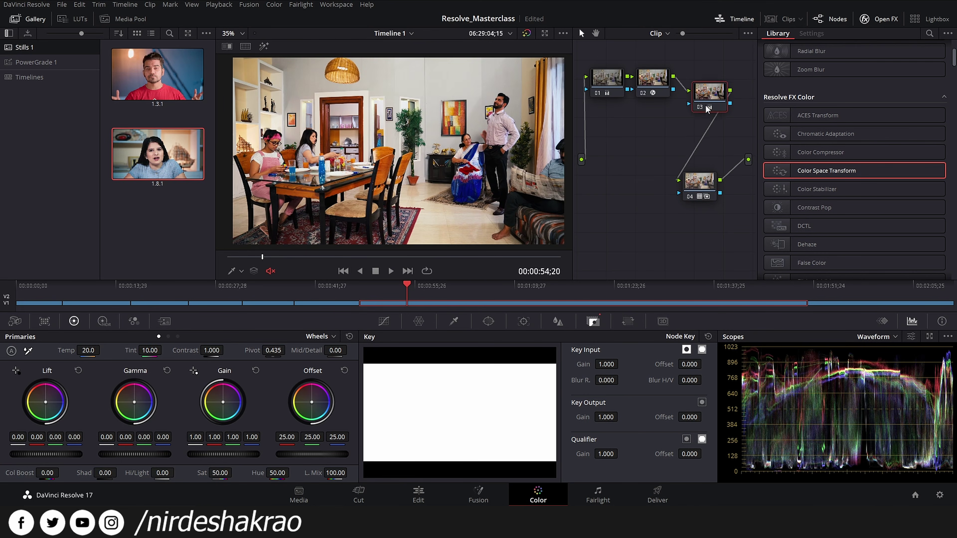
pyautogui.moveTo(674, 125); pyautogui.dragTo(668, 85)
pyautogui.press('Delete')
pyautogui.click(708, 193)
pyautogui.moveTo(708, 193); pyautogui.dragTo(721, 163)
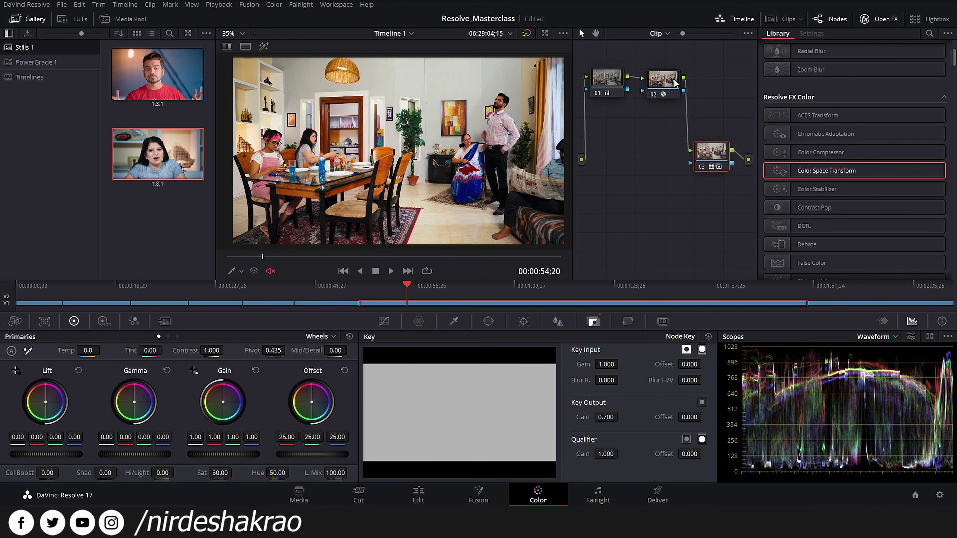
# - Tidy the first two nodes, disable the LUT node, and set the first node's Lift to 0.01, Gamma to -0.03 and Gain to 0.85
pyautogui.moveTo(607, 86); pyautogui.dragTo(610, 98)
pyautogui.moveTo(667, 78); pyautogui.dragTo(666, 96)
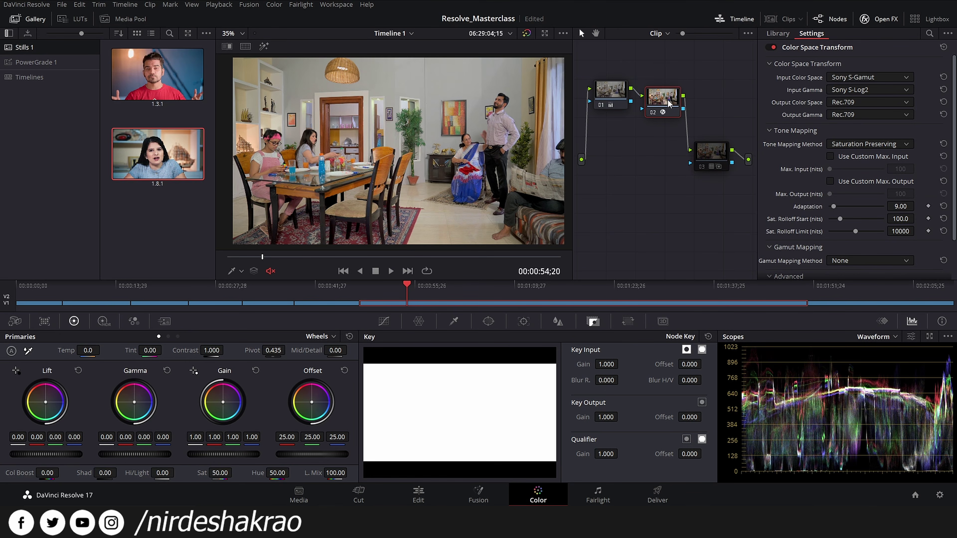
pyautogui.moveTo(619, 92); pyautogui.dragTo(614, 95)
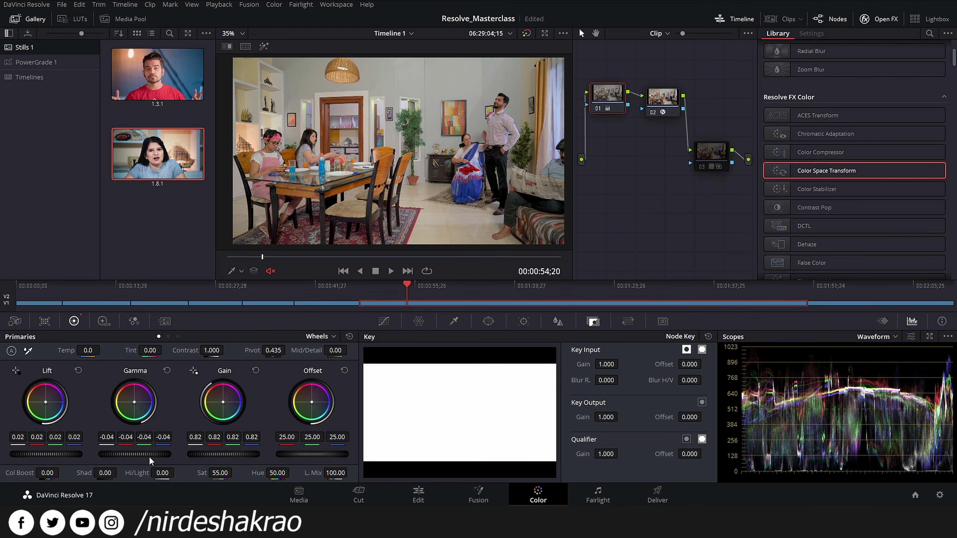
pyautogui.moveTo(69, 453); pyautogui.dragTo(69, 453)
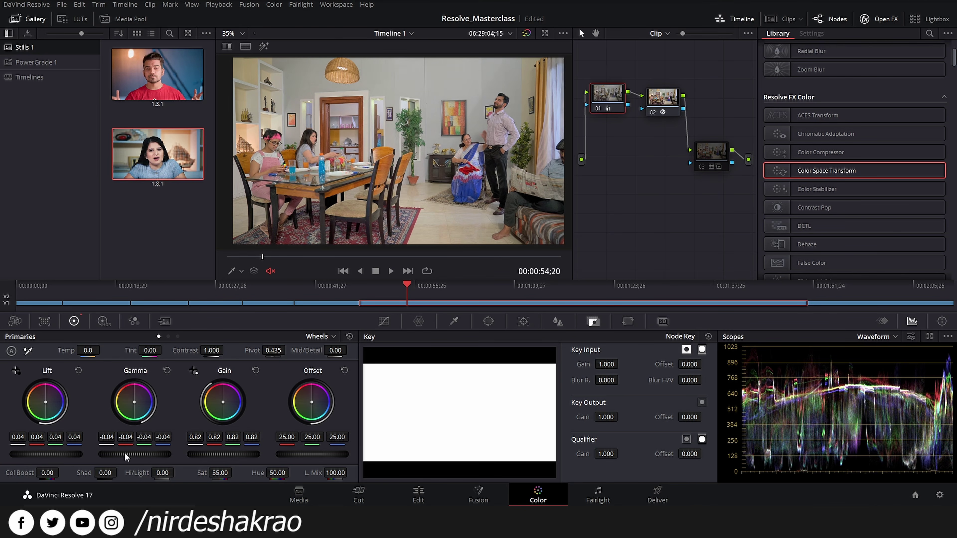
pyautogui.moveTo(135, 454); pyautogui.dragTo(135, 453)
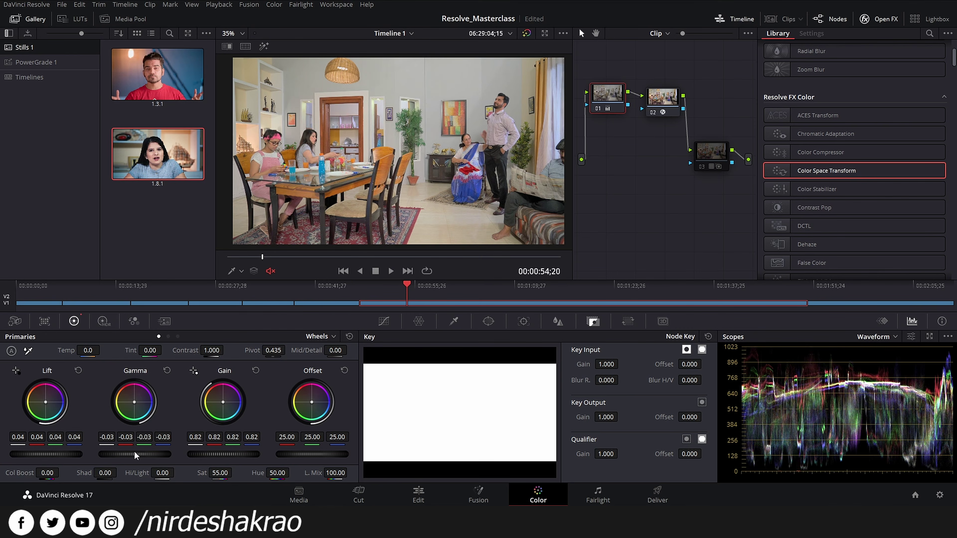
pyautogui.moveTo(234, 451); pyautogui.dragTo(207, 455)
pyautogui.moveTo(139, 451); pyautogui.dragTo(127, 457)
pyautogui.scroll(-3, 65, 456)
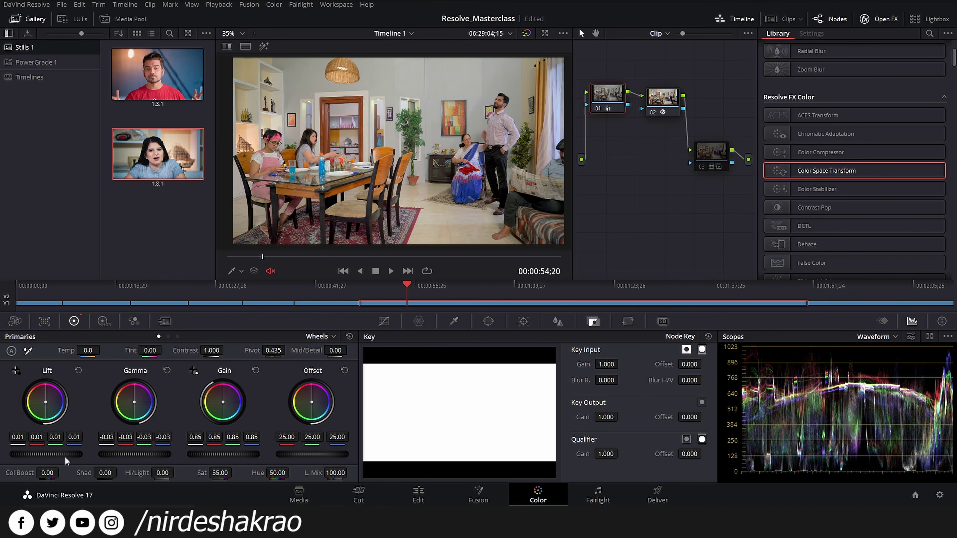
# - Compare the image with the whole grade bypassed and active, and with the Color Space Transform node off and on
pyautogui.hotkey('shift', 'd')
pyautogui.hotkey('shift', 'd')
pyautogui.hotkey('shift', 'd')
pyautogui.hotkey('shift', 'd')
pyautogui.click(665, 100)
pyautogui.hotkey('ctrl', 'd')
pyautogui.hotkey('ctrl', 'd')
pyautogui.hotkey('ctrl', 'd')
pyautogui.hotkey('ctrl', 'd')
pyautogui.hotkey('ctrl', 'd')
pyautogui.hotkey('ctrl', 'd')
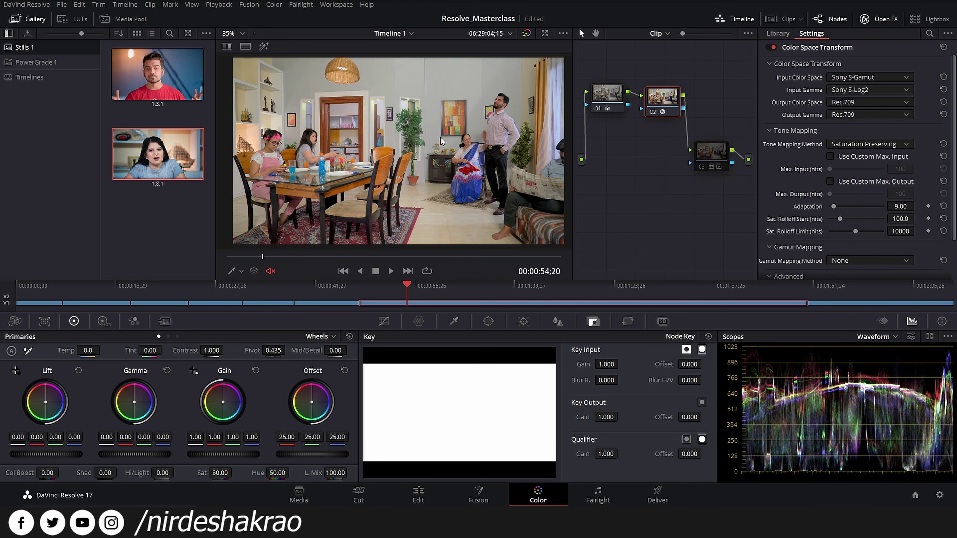
pyautogui.hotkey('ctrl', 'd')
pyautogui.hotkey('ctrl', 'd')
pyautogui.hotkey('ctrl', 'd')
pyautogui.hotkey('ctrl', 'd')
# - Re-enable the LUT node and add a serial node after the Color Space Transform node, placed below the first two nodes
pyautogui.click(619, 97)
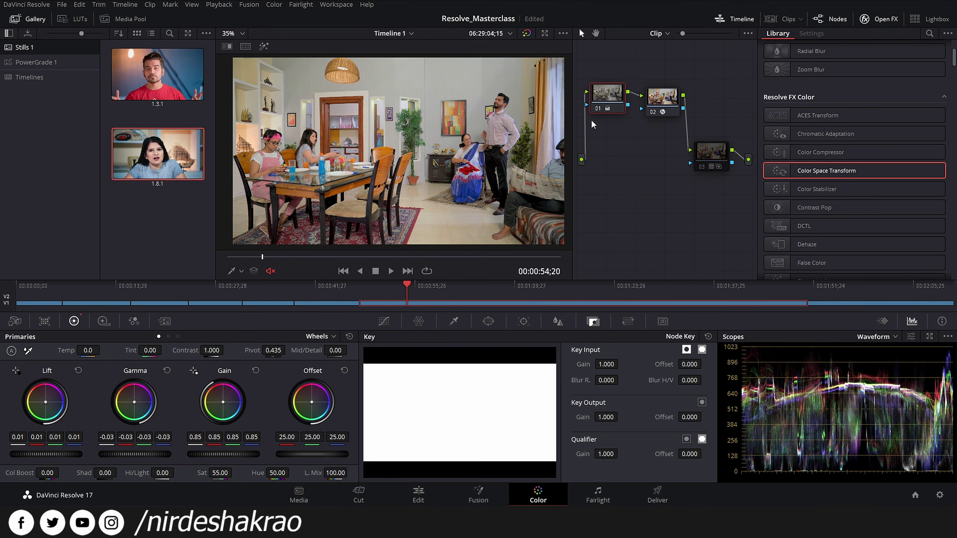
pyautogui.click(711, 154)
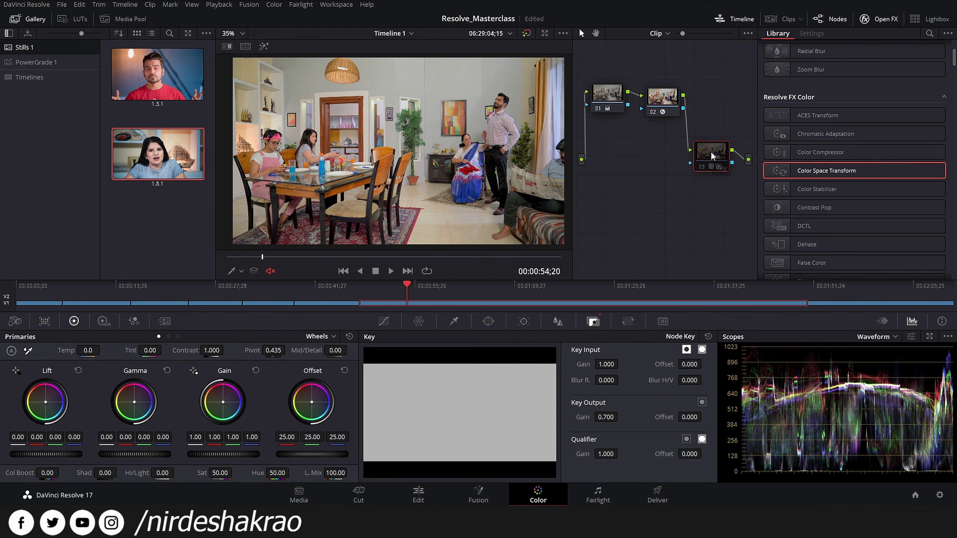
pyautogui.moveTo(712, 154); pyautogui.dragTo(709, 157)
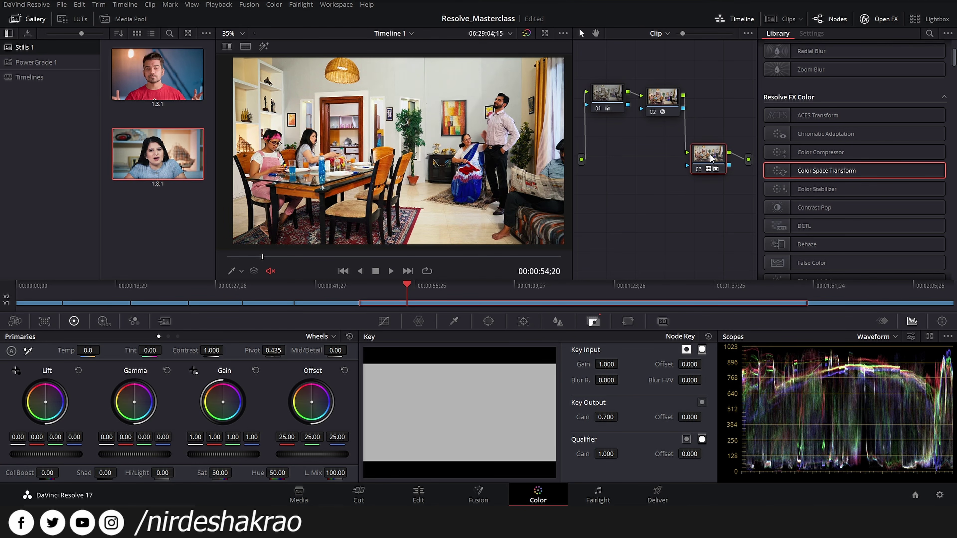
pyautogui.moveTo(662, 100)
pyautogui.mouseDown()
pyautogui.moveTo(653, 98)
pyautogui.moveTo(661, 92)
pyautogui.mouseUp()
pyautogui.hotkey('alt', 's')
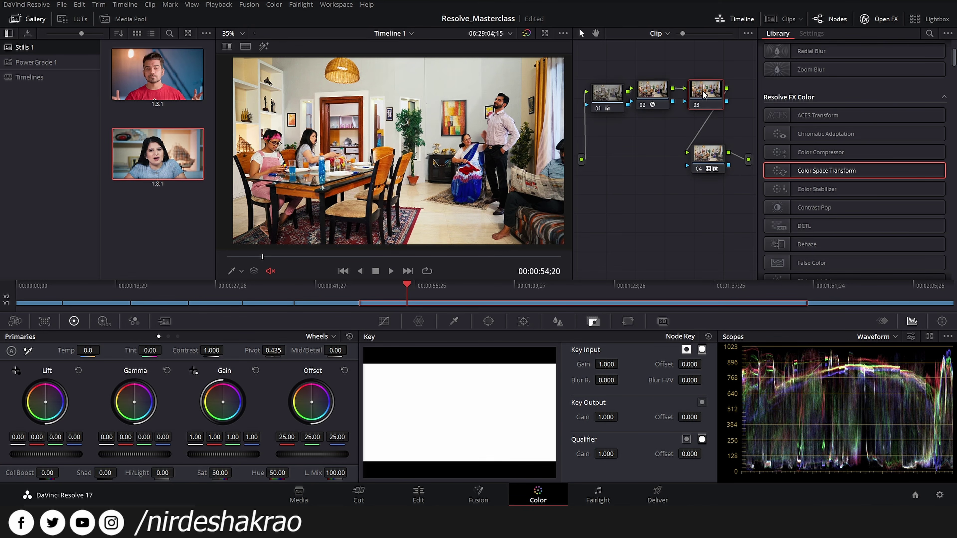
pyautogui.moveTo(703, 93); pyautogui.dragTo(619, 147)
# - On the new third node, set Contrast to 0.770, Gamma to 0.04, Gain to 0.99 and Highlights to -46.50
pyautogui.moveTo(215, 350)
pyautogui.mouseDown()
pyautogui.moveTo(226, 350)
pyautogui.moveTo(215, 350)
pyautogui.mouseUp()
pyautogui.moveTo(208, 456); pyautogui.dragTo(215, 455)
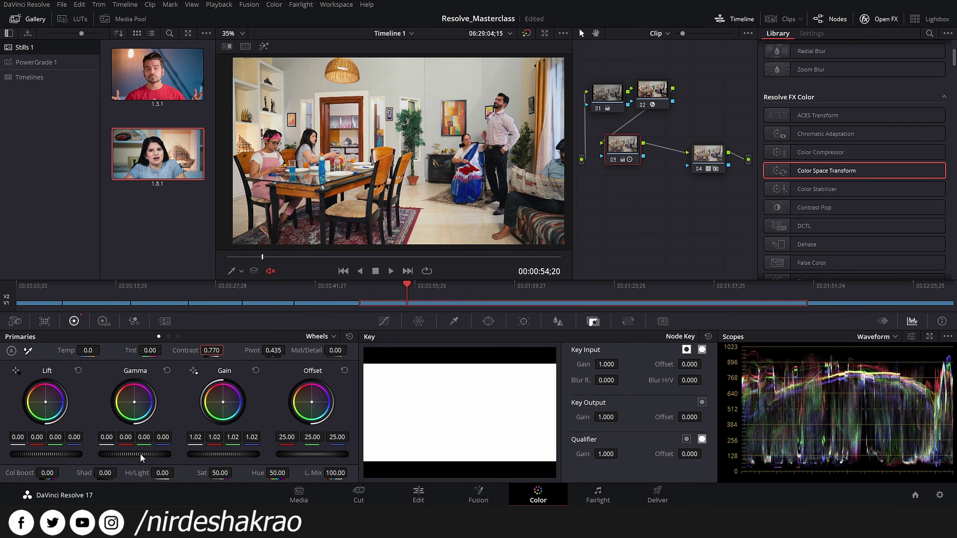
pyautogui.moveTo(139, 453); pyautogui.dragTo(143, 453)
pyautogui.moveTo(222, 459); pyautogui.dragTo(220, 457)
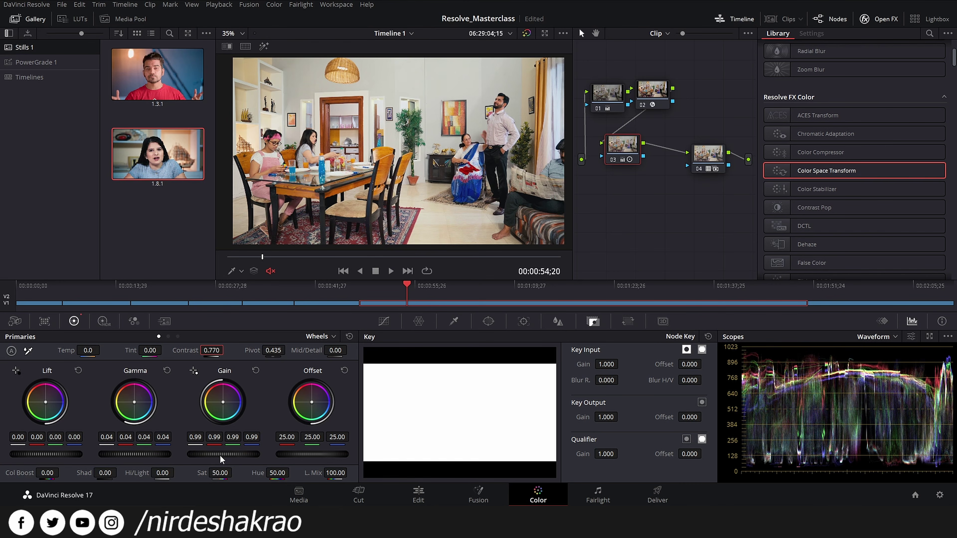
pyautogui.moveTo(163, 474); pyautogui.dragTo(177, 472)
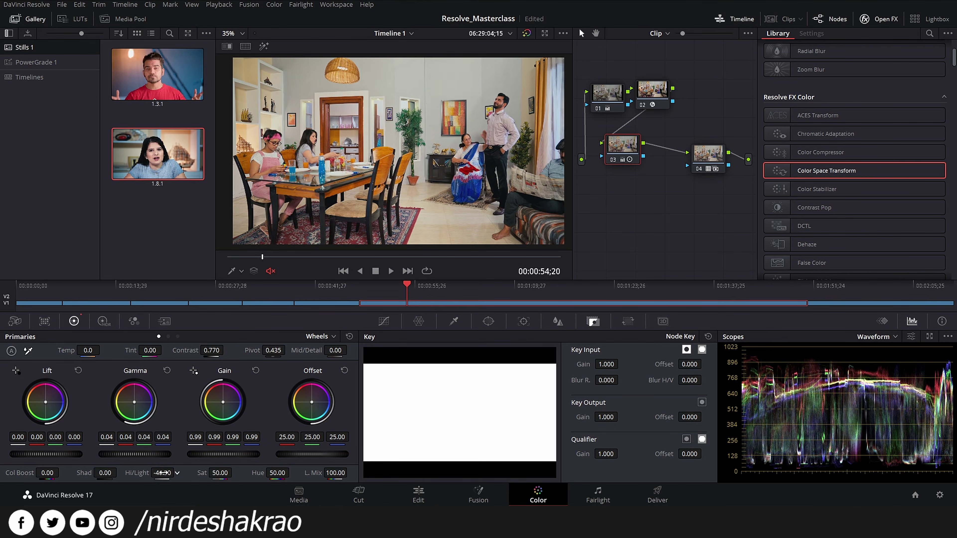
pyautogui.moveTo(64, 451); pyautogui.dragTo(64, 451)
# - Compare the image with the whole grade bypassed and active, and view the living-room clip at about 1:22
pyautogui.hotkey('shift', 'd')
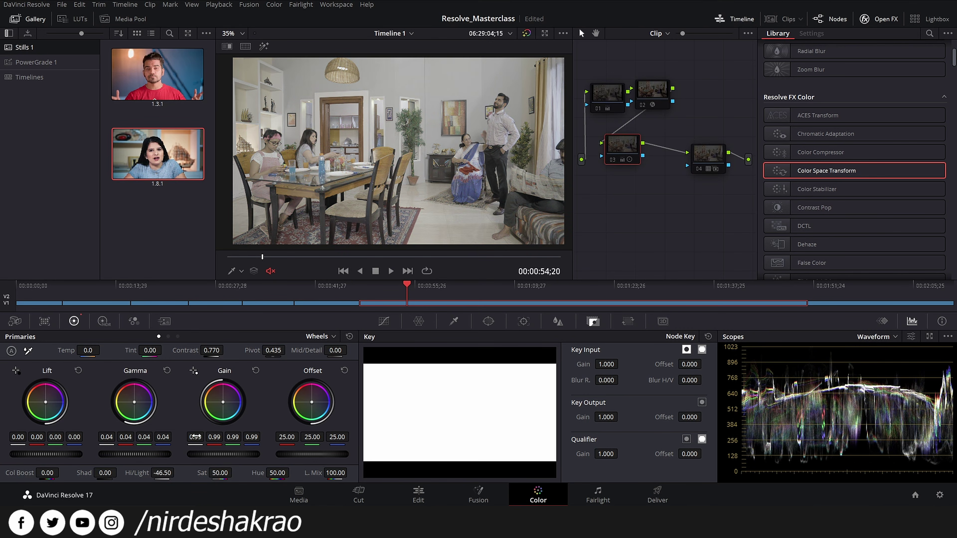
pyautogui.hotkey('shift', 'd')
pyautogui.moveTo(508, 286); pyautogui.dragTo(603, 292)
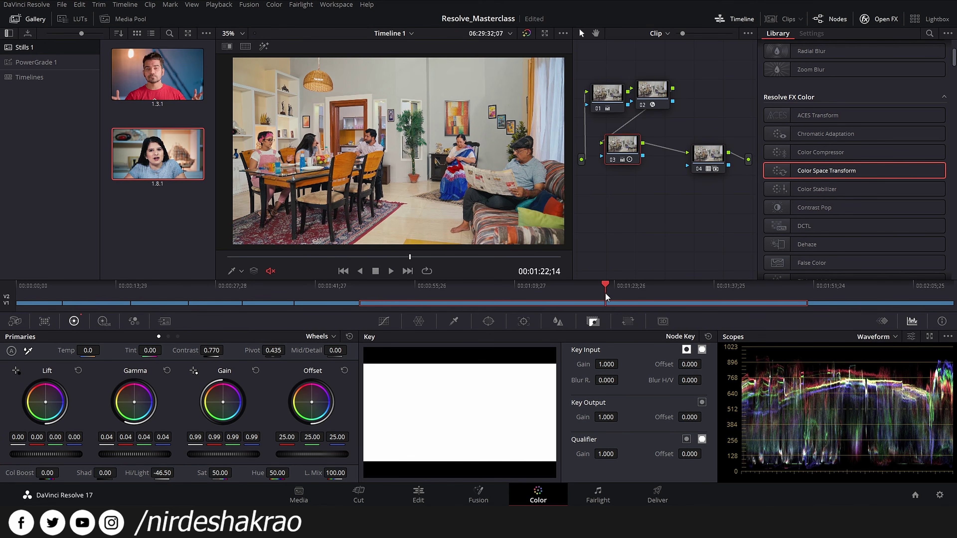
# - Reset the first node's Saturation to 50 and raise its Gamma to 0.01, checking the clip at about 1:20
pyautogui.click(613, 95)
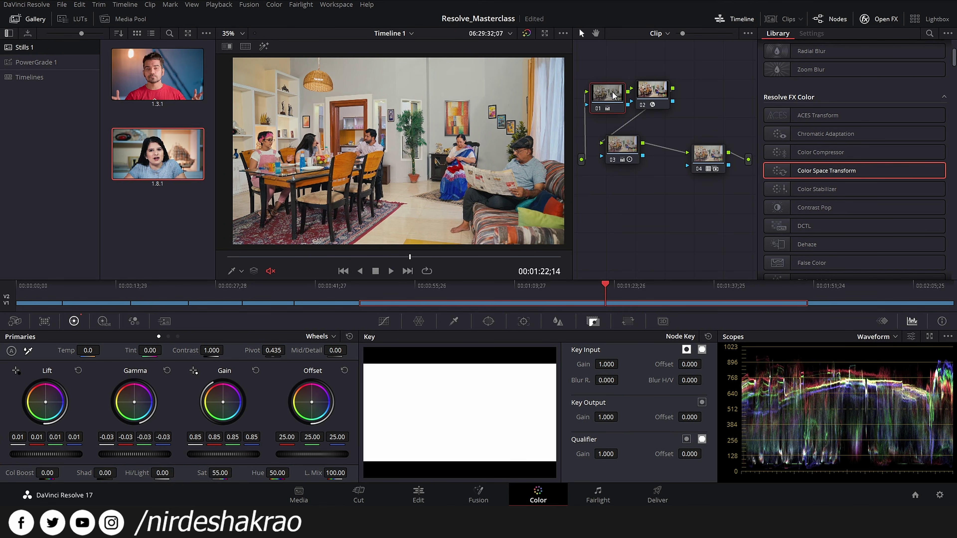
pyautogui.doubleClick(210, 476)
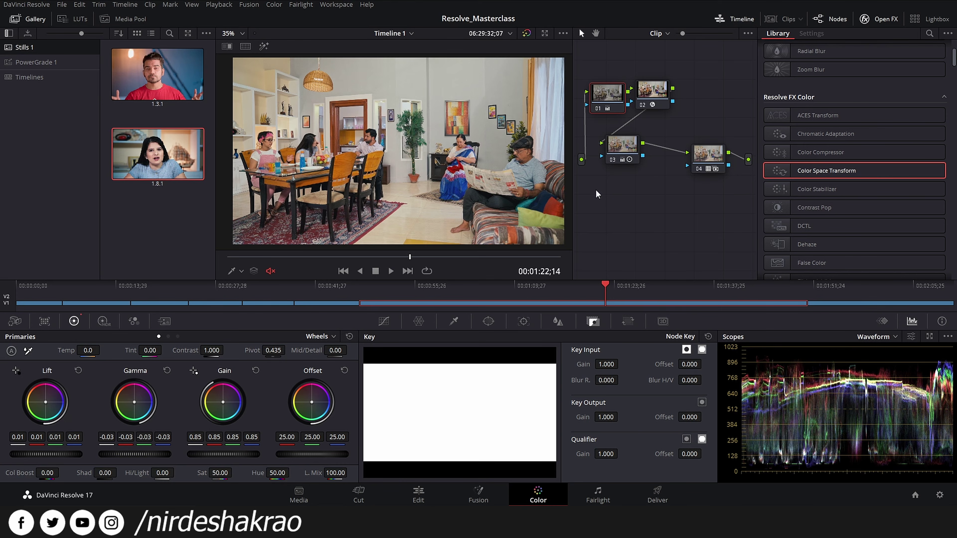
pyautogui.hotkey('ctrl', 'd')
pyautogui.hotkey('ctrl', 'd')
pyautogui.moveTo(603, 286)
pyautogui.mouseDown()
pyautogui.moveTo(485, 293)
pyautogui.moveTo(609, 293)
pyautogui.moveTo(590, 293)
pyautogui.mouseUp()
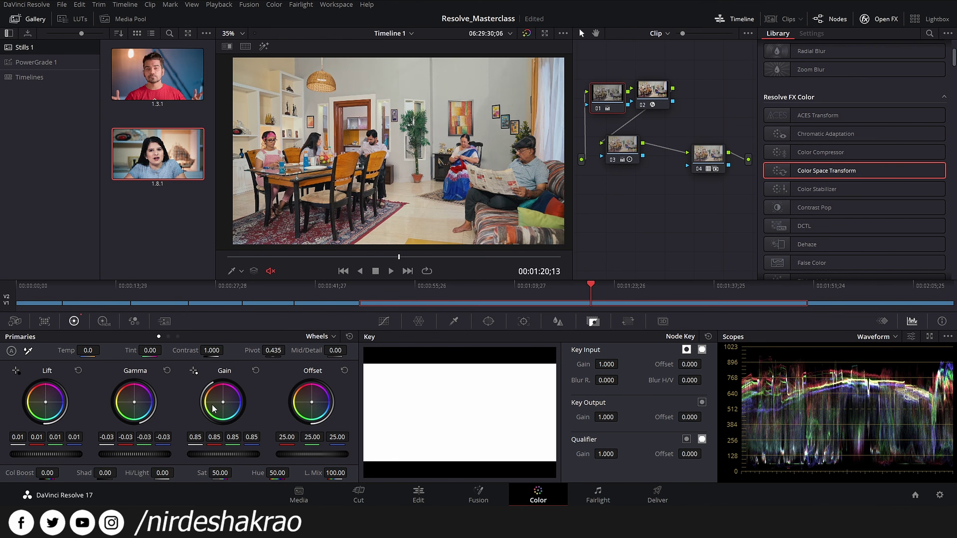
pyautogui.scroll(4, 142, 455)
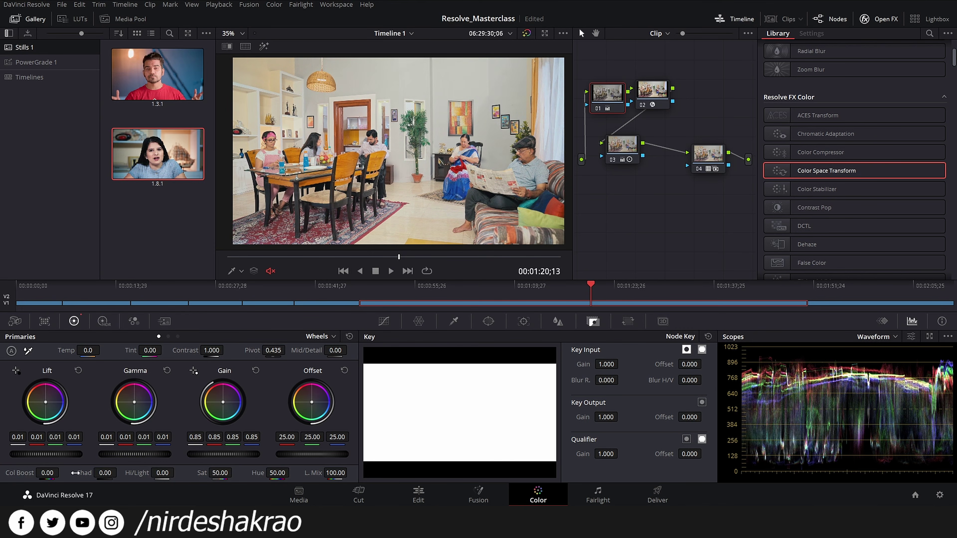
pyautogui.scroll(-1, 46, 454)
# - Compare Saturation Preserving and Luminance Mapping as the Color Space Transform's tone mapping method, and keep Luminance Mapping
pyautogui.click(653, 96)
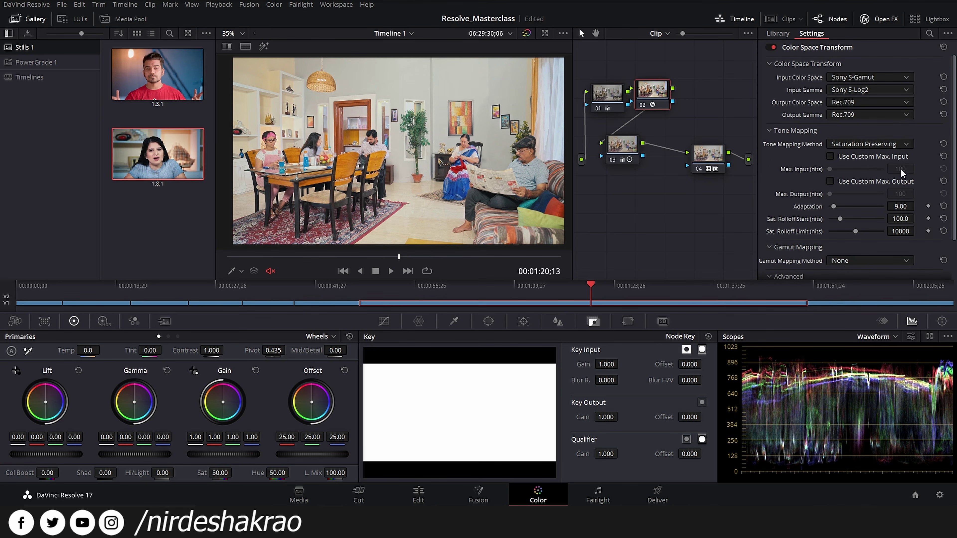
pyautogui.click(875, 143)
pyautogui.click(864, 189)
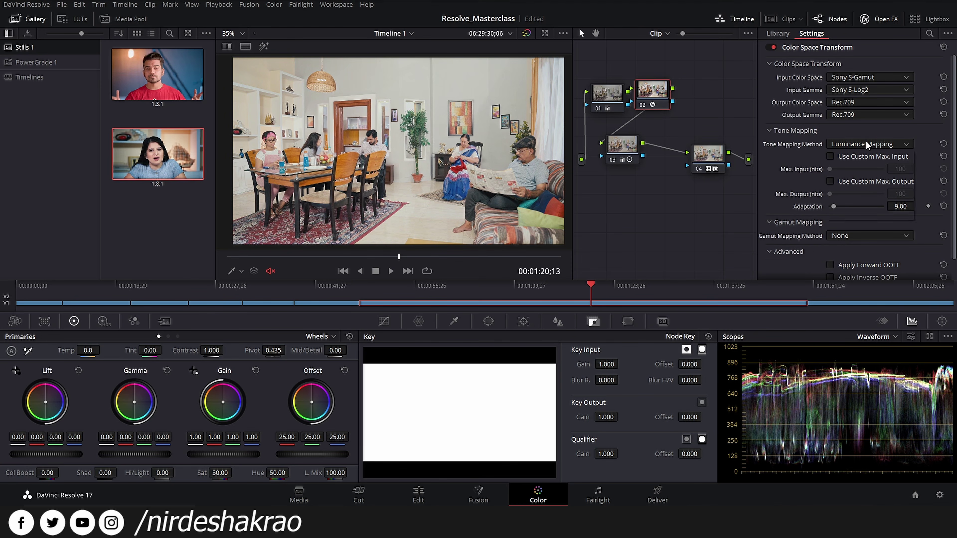
pyautogui.click(866, 143)
pyautogui.click(858, 190)
pyautogui.click(872, 145)
pyautogui.click(858, 213)
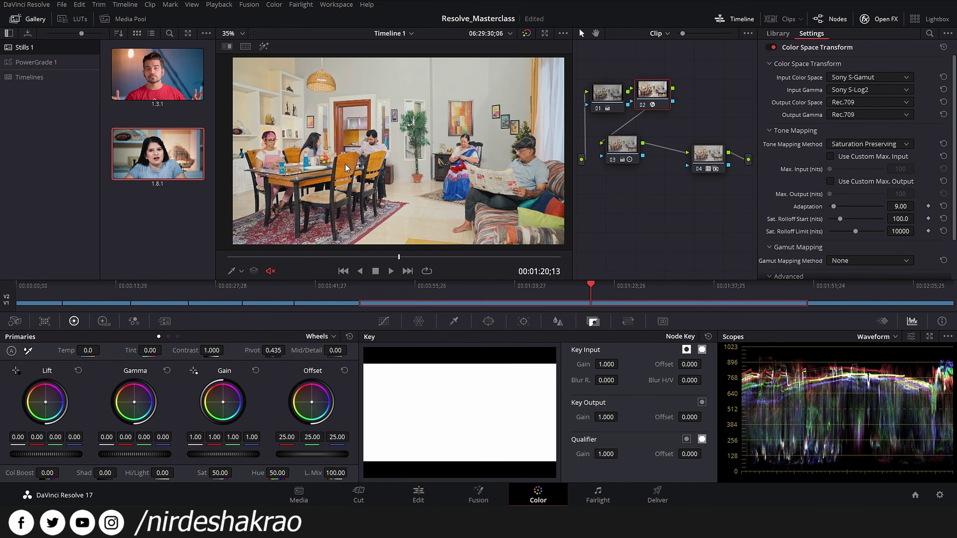
pyautogui.click(894, 144)
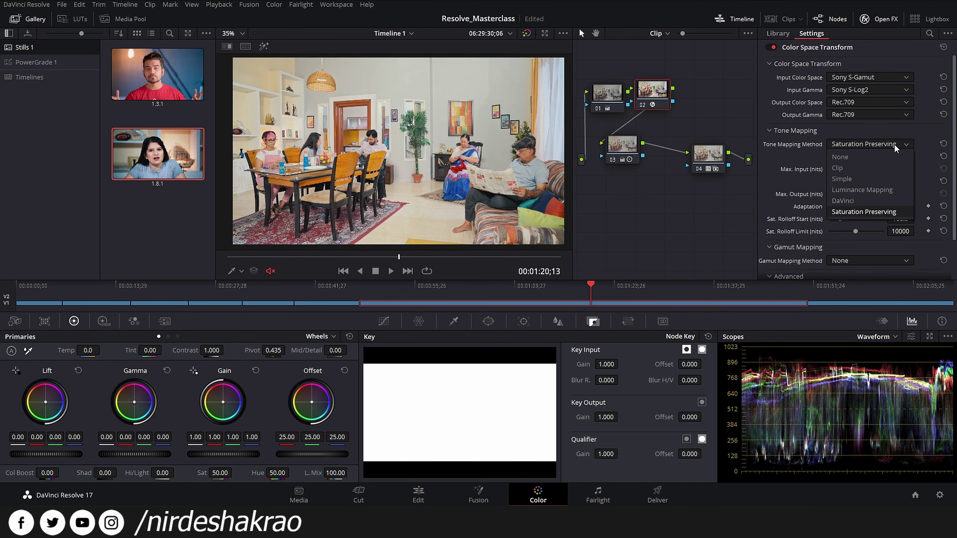
pyautogui.click(869, 190)
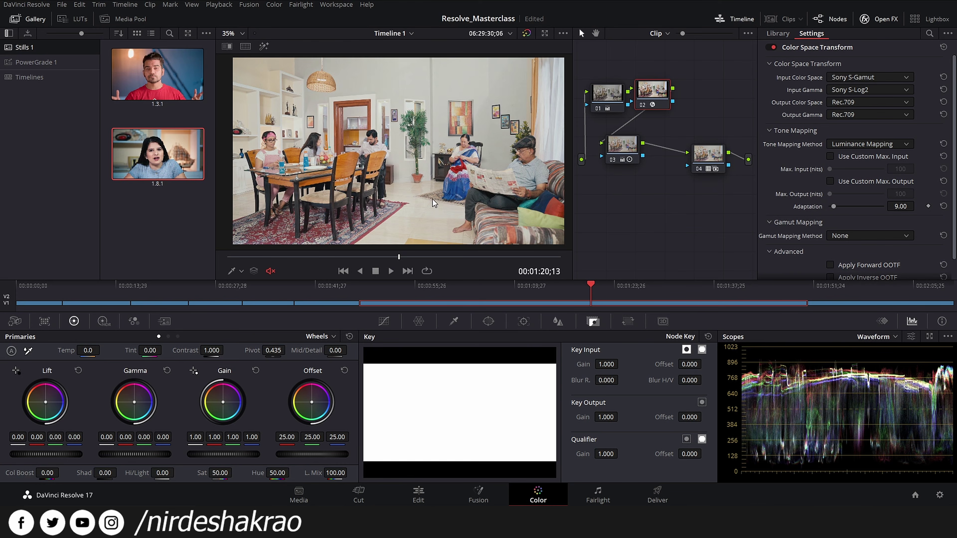
# - Go back to about 0:56 in the clip and set the Color Space Transform node's Saturation to 55
pyautogui.moveTo(586, 290); pyautogui.dragTo(421, 303)
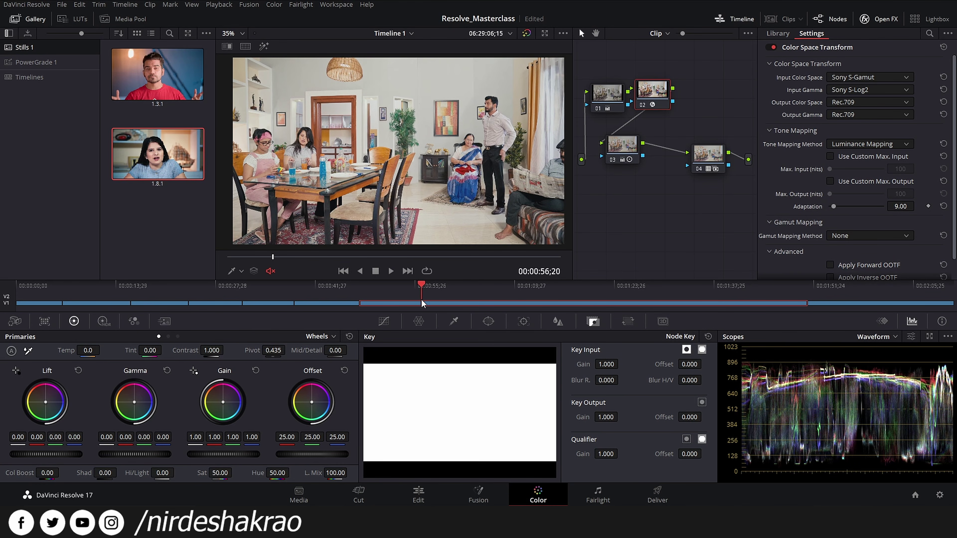
pyautogui.click(222, 472)
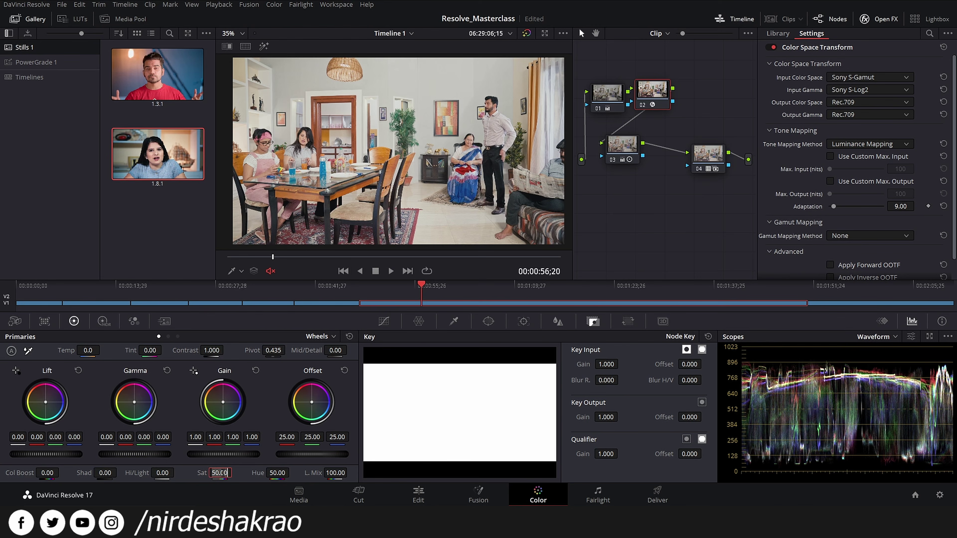
pyautogui.write('55')
pyautogui.press('Return')
# - Examine the enlarged image at about 0:58 with the whole grade bypassed and active, looking at different parts of the room
pyautogui.moveTo(430, 286); pyautogui.dragTo(436, 287)
pyautogui.scroll(3, 324, 168)
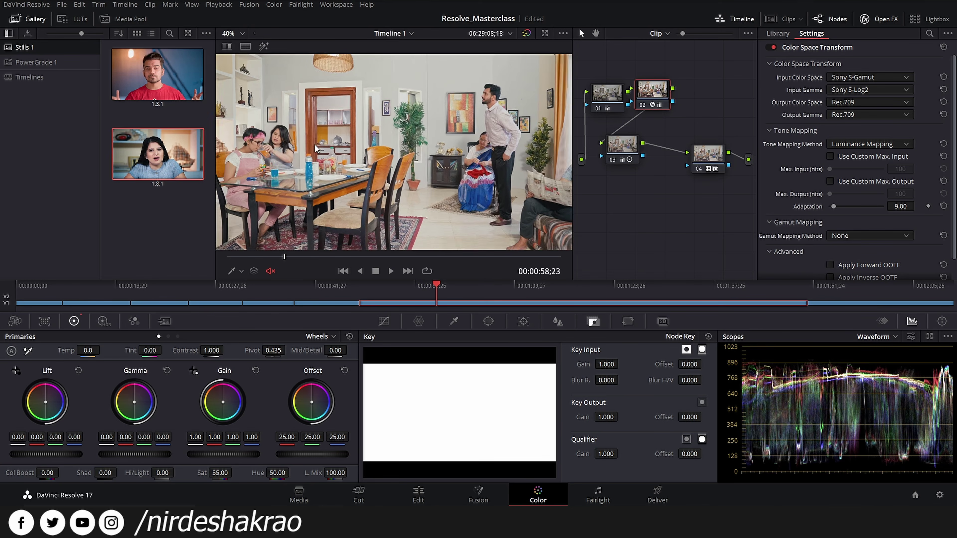
pyautogui.moveTo(323, 167); pyautogui.dragTo(393, 150)
pyautogui.hotkey('shift', 'd')
pyautogui.hotkey('shift', 'd')
pyautogui.hotkey('shift', 'd')
pyautogui.hotkey('shift', 'd')
pyautogui.scroll(2, 379, 157)
pyautogui.moveTo(408, 143); pyautogui.dragTo(330, 210)
pyautogui.hotkey('shift', 'd')
pyautogui.hotkey('shift', 'd')
pyautogui.hotkey('shift', 'd')
pyautogui.hotkey('shift', 'd')
pyautogui.scroll(-3, 330, 210)
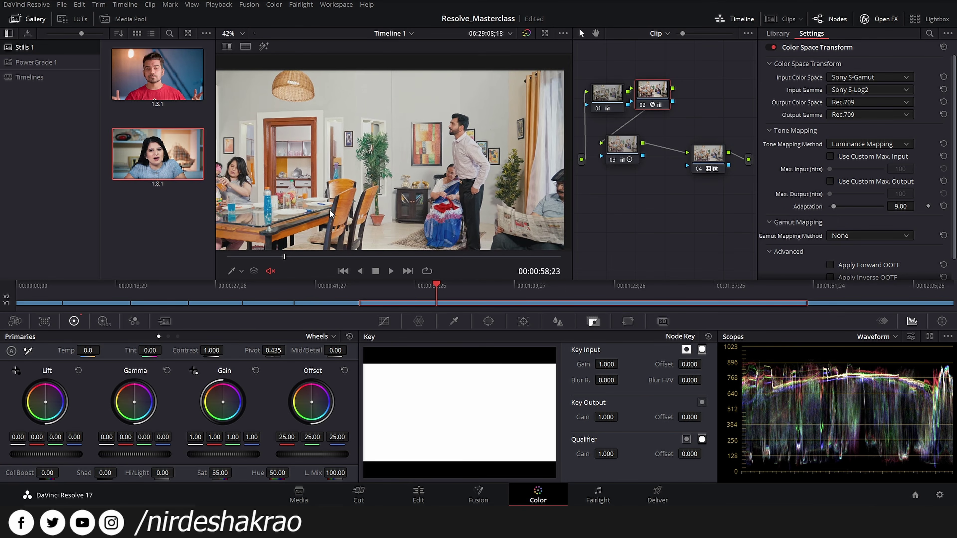
pyautogui.moveTo(337, 203); pyautogui.dragTo(365, 169)
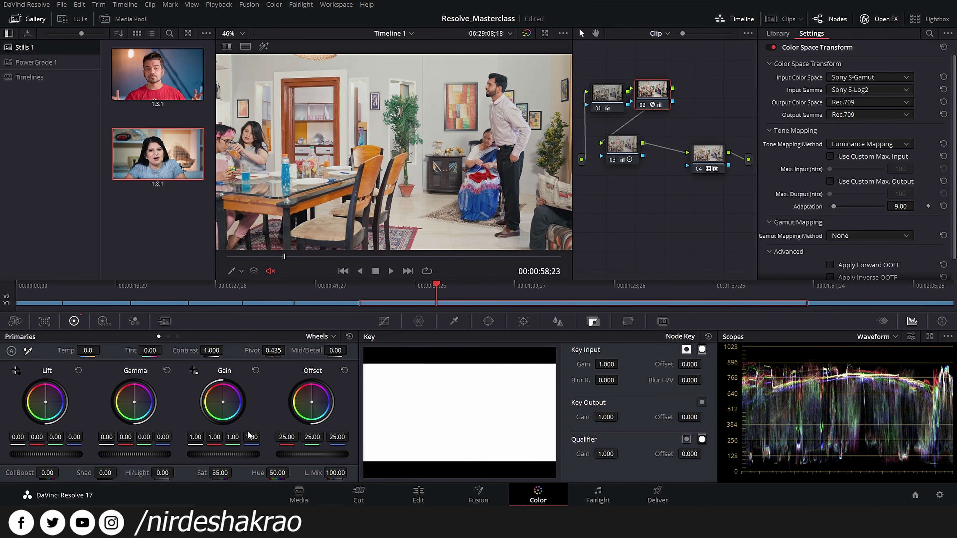
# - Set the first node's Highlights to -94 and inspect the people and the table in the room
pyautogui.click(609, 109)
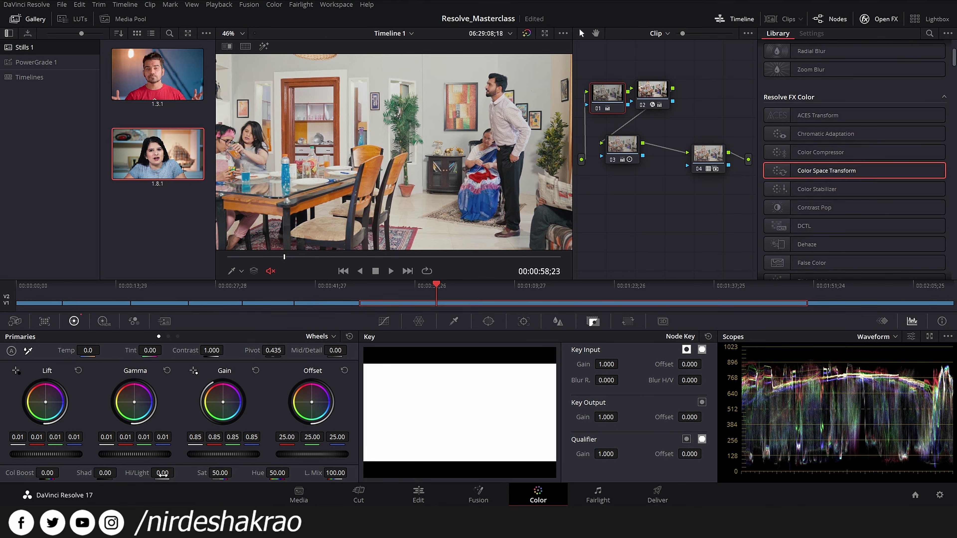
pyautogui.moveTo(178, 472); pyautogui.dragTo(147, 472)
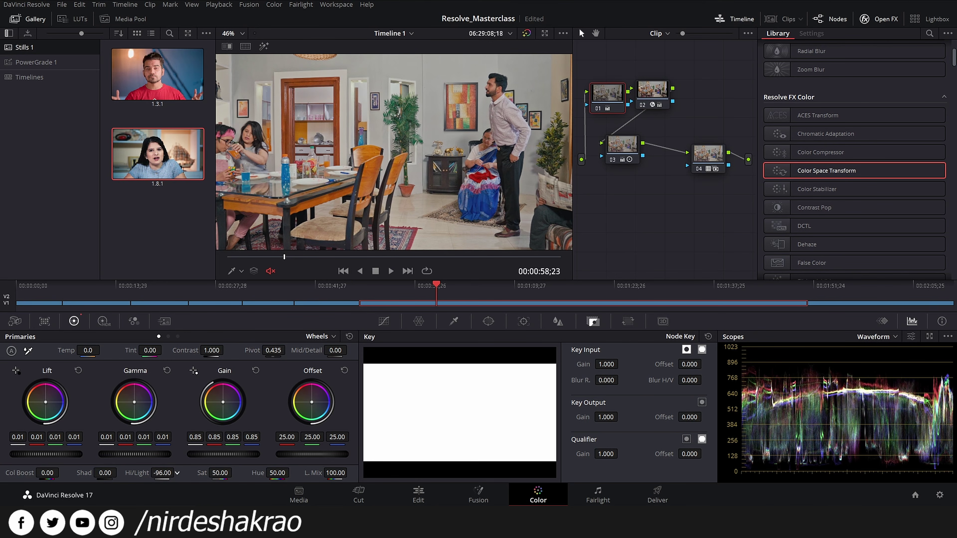
pyautogui.moveTo(416, 83); pyautogui.dragTo(432, 54)
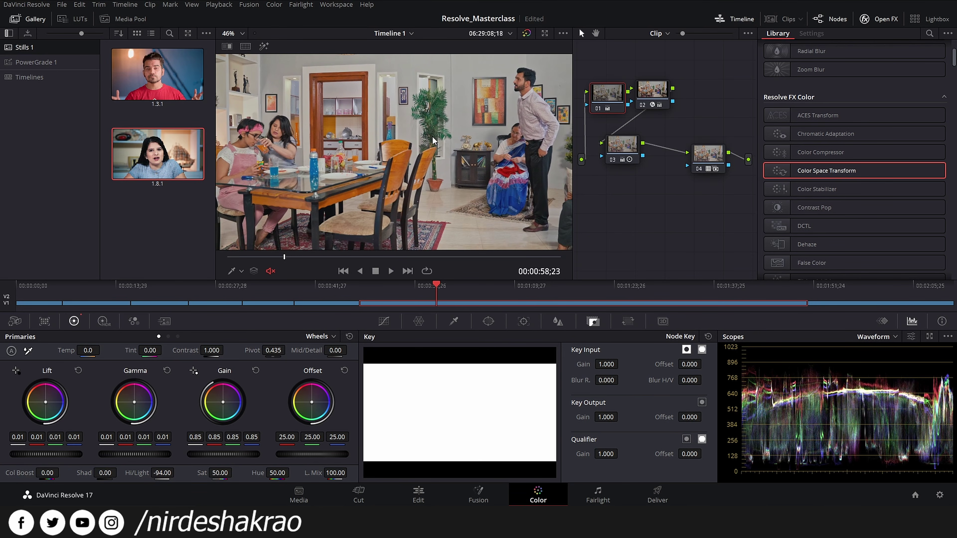
pyautogui.scroll(-2, 433, 163)
pyautogui.moveTo(435, 166); pyautogui.dragTo(435, 159)
pyautogui.scroll(1, 435, 158)
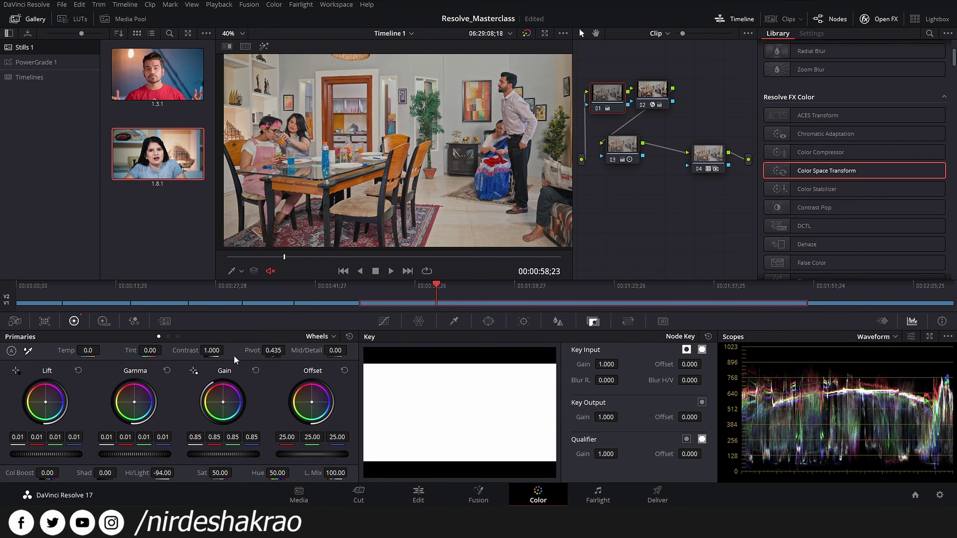
# - Set the first node's Contrast to 1.066 and Offset to 26.50, and compare the whole living-room frame with the grade bypassed and active
pyautogui.moveTo(209, 352); pyautogui.dragTo(238, 350)
pyautogui.moveTo(316, 447); pyautogui.dragTo(316, 447)
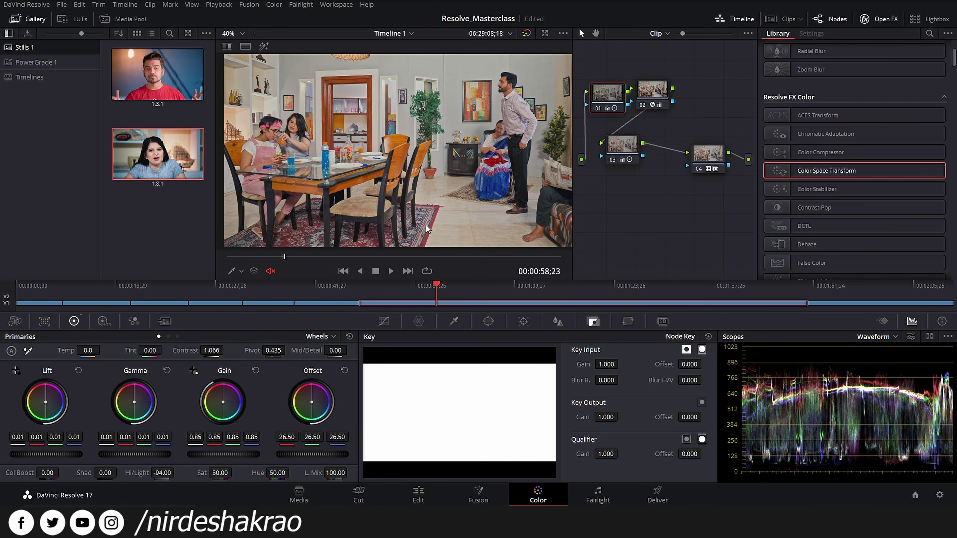
pyautogui.scroll(-2, 441, 205)
pyautogui.scroll(-2, 442, 205)
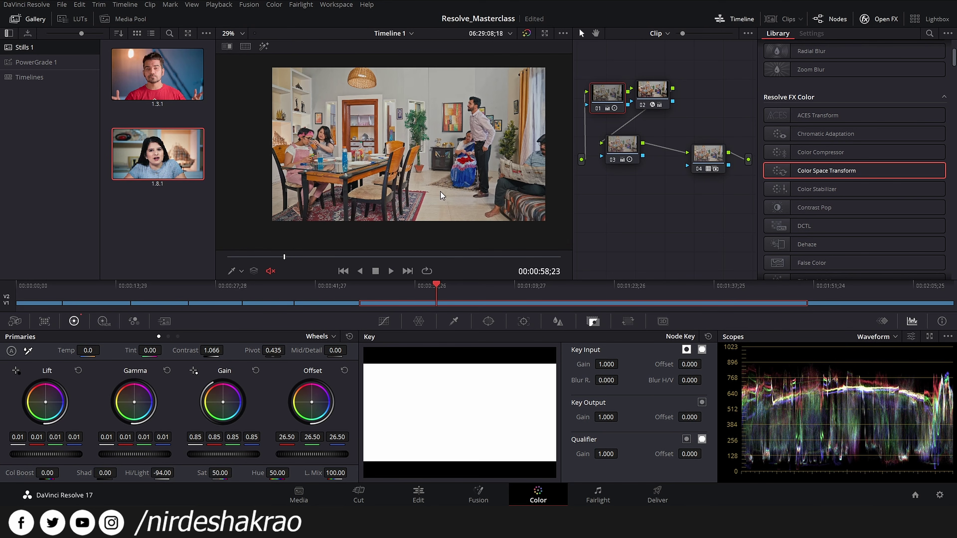
pyautogui.moveTo(441, 191); pyautogui.dragTo(425, 202)
pyautogui.hotkey('alt', 'd')
pyautogui.hotkey('alt', 'd')
# - Go to about 1:23 in the living-room clip and compare the image with the grade bypassed and active
pyautogui.moveTo(436, 290); pyautogui.dragTo(613, 301)
pyautogui.hotkey('alt', 'd')
pyautogui.hotkey('alt', 'd')
pyautogui.hotkey('alt', 'd')
pyautogui.hotkey('alt', 'd')
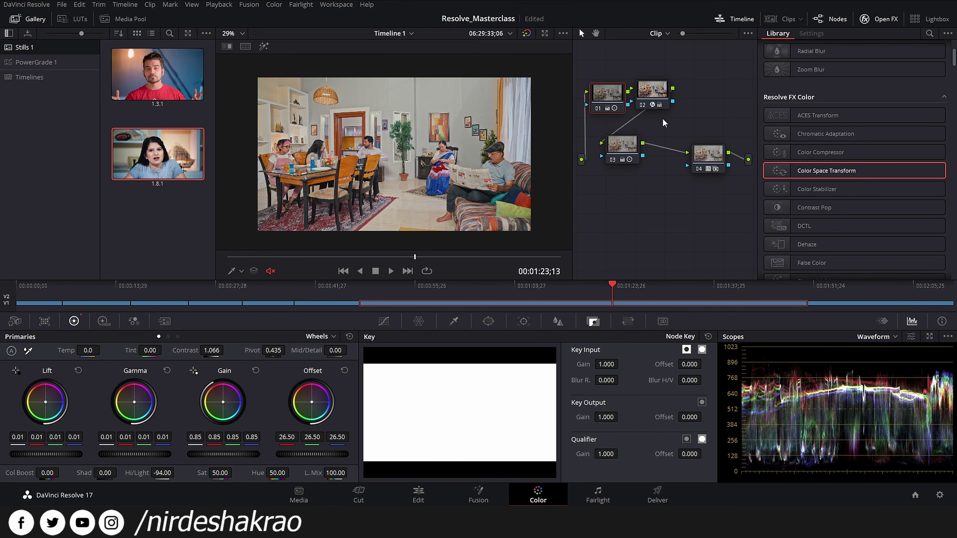
# - Move the fourth node closer to the third node in the node graph
pyautogui.moveTo(694, 157); pyautogui.dragTo(675, 148)
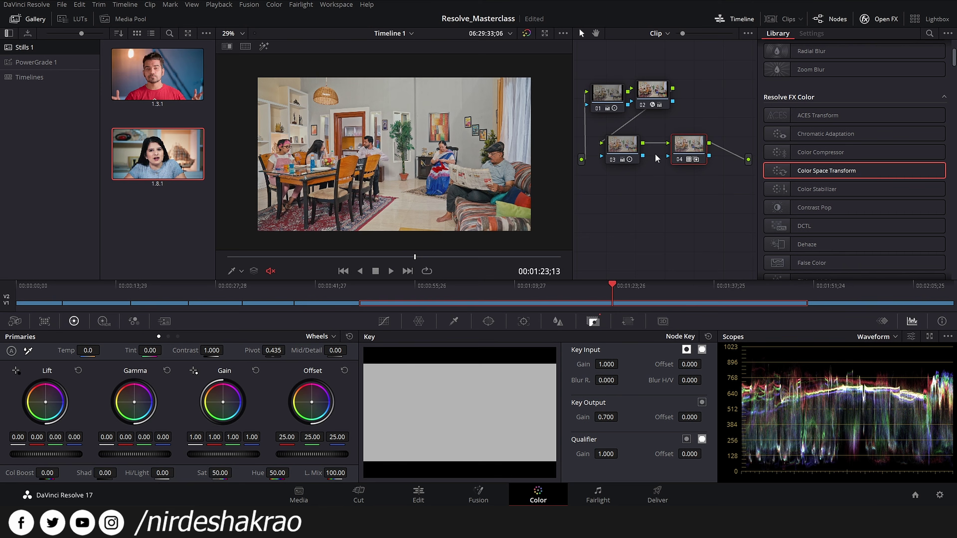
pyautogui.click(620, 150)
pyautogui.click(621, 150)
pyautogui.click(622, 154)
pyautogui.click(622, 155)
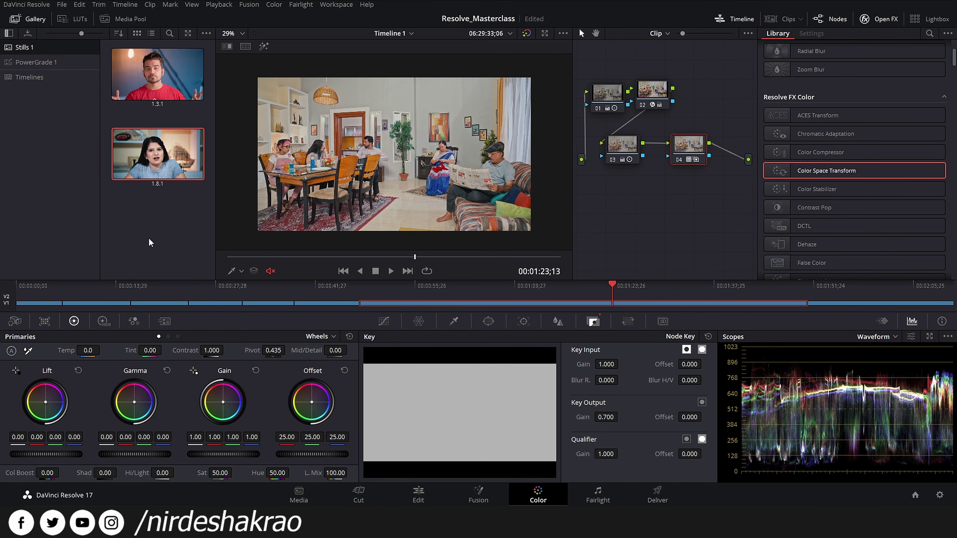
# - View the red-shirt clip at about 0:09, and compare the last clip at about 1:54 with its grade bypassed and active
pyautogui.moveTo(87, 286); pyautogui.dragTo(81, 285)
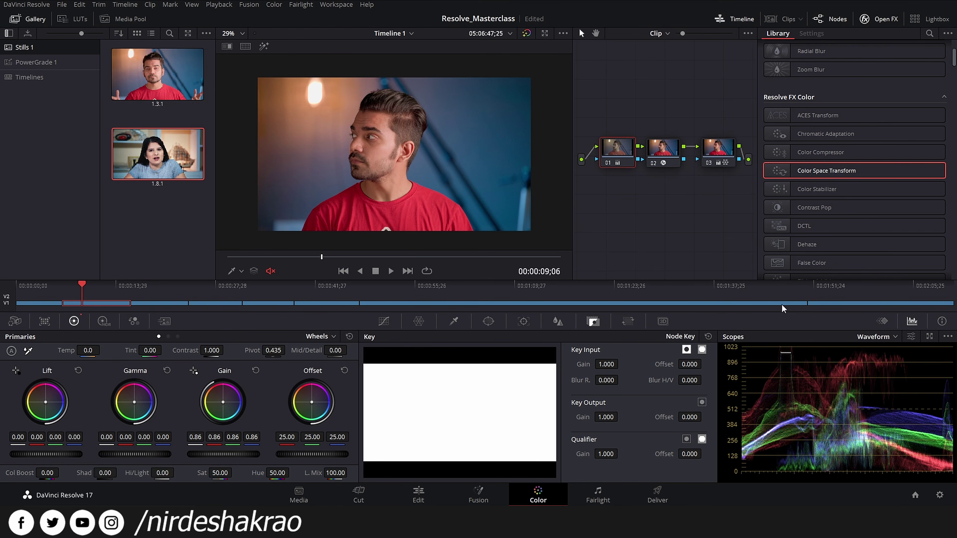
pyautogui.click(832, 291)
pyautogui.moveTo(831, 289); pyautogui.dragTo(833, 290)
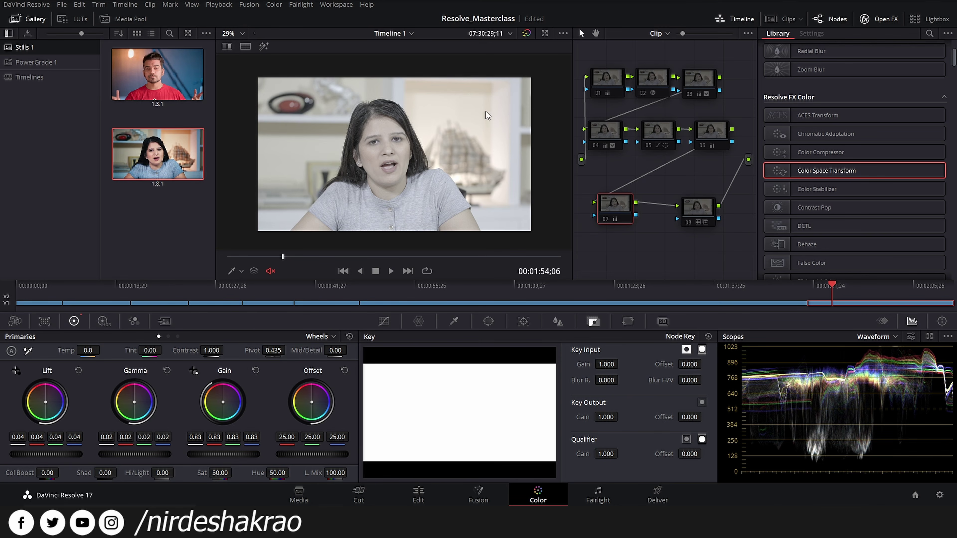
pyautogui.hotkey('shift', 'd')
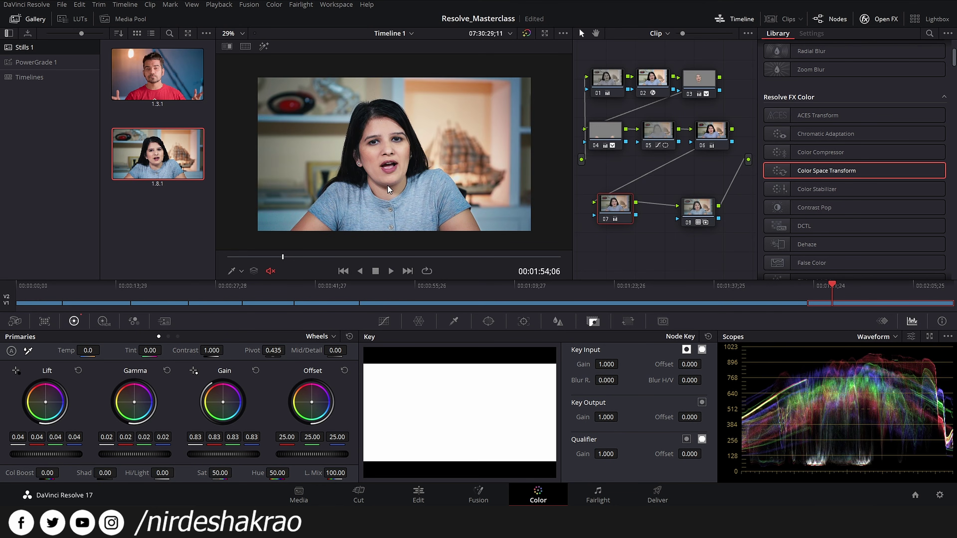
pyautogui.hotkey('shift', 'd')
pyautogui.hotkey('shift', 'd')
# - Compare the red-shirt clip at about 0:08 with its grade bypassed and active, and save the project
pyautogui.click(76, 292)
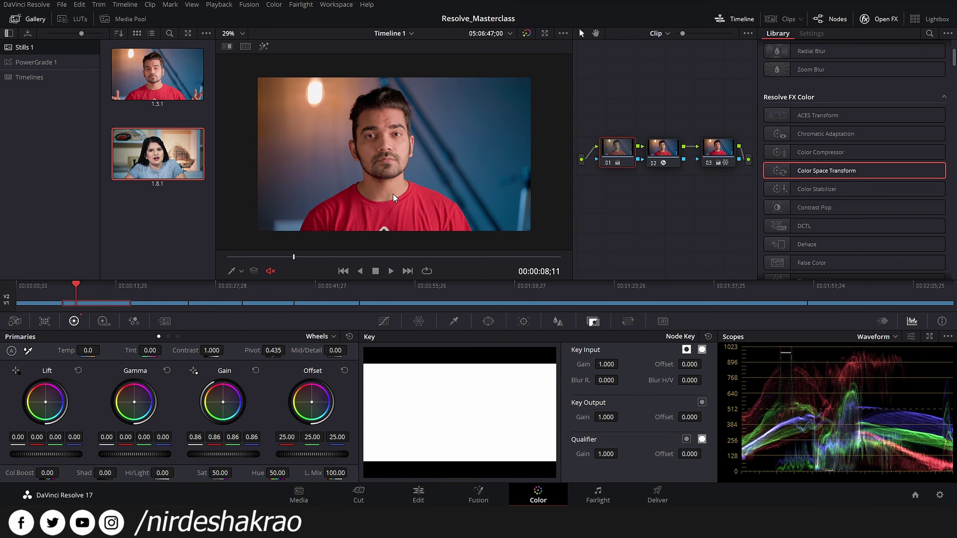
pyautogui.hotkey('alt', 'd')
pyautogui.hotkey('alt', 'd')
pyautogui.hotkey('ctrl', 's')
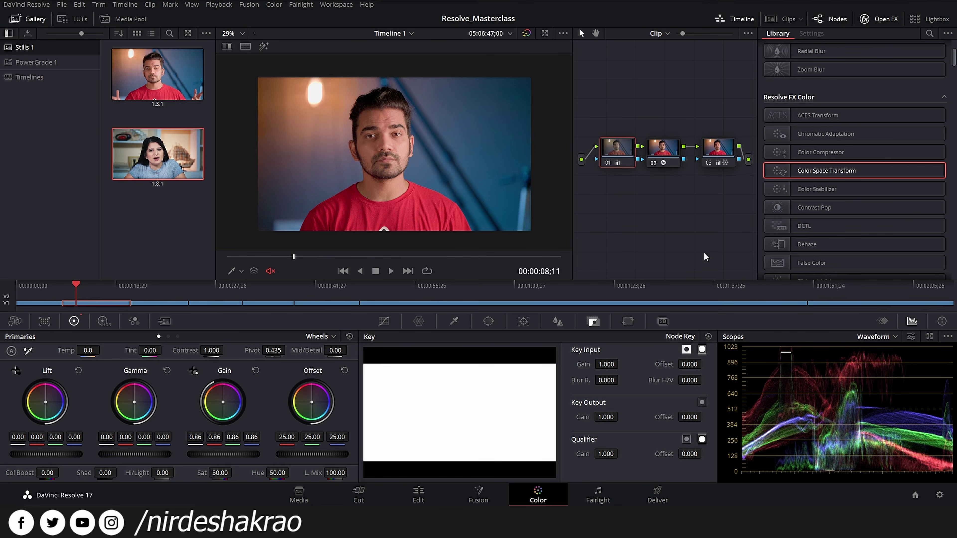